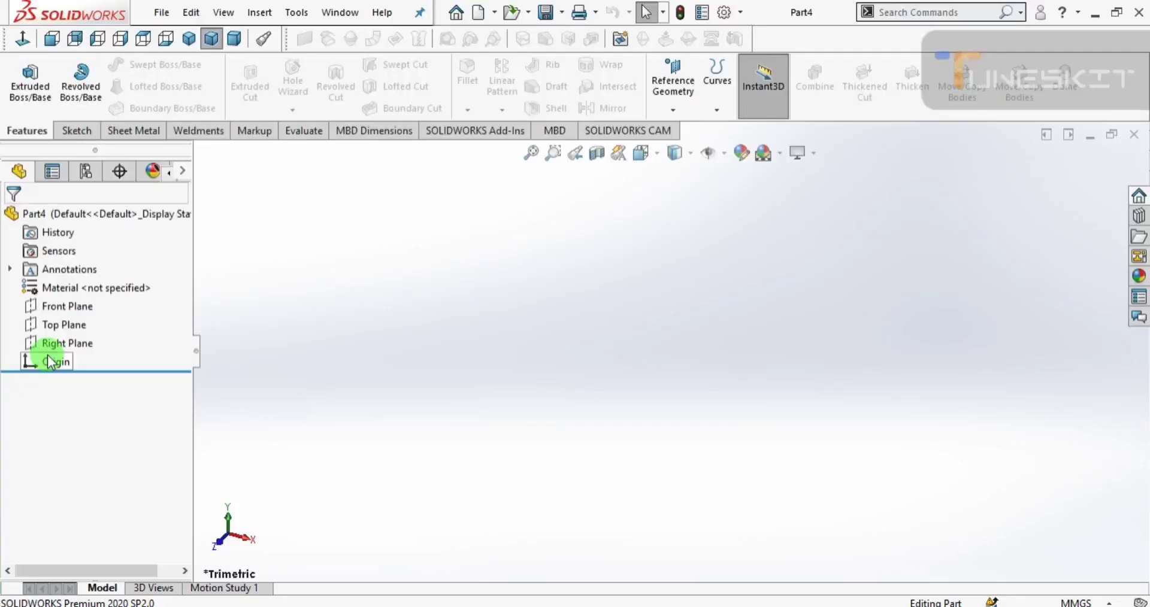
- Switch the part's document units to IPS (inches), discarding the first empty Right Plane sketch
click(66, 343)
click(93, 319)
click(144, 64)
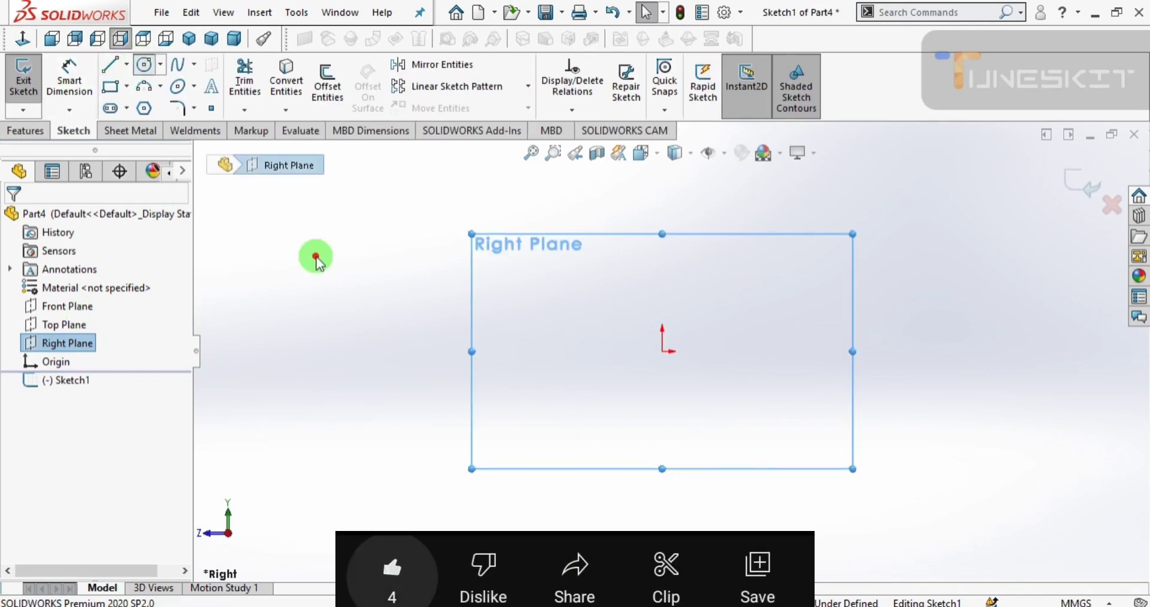
click(662, 351)
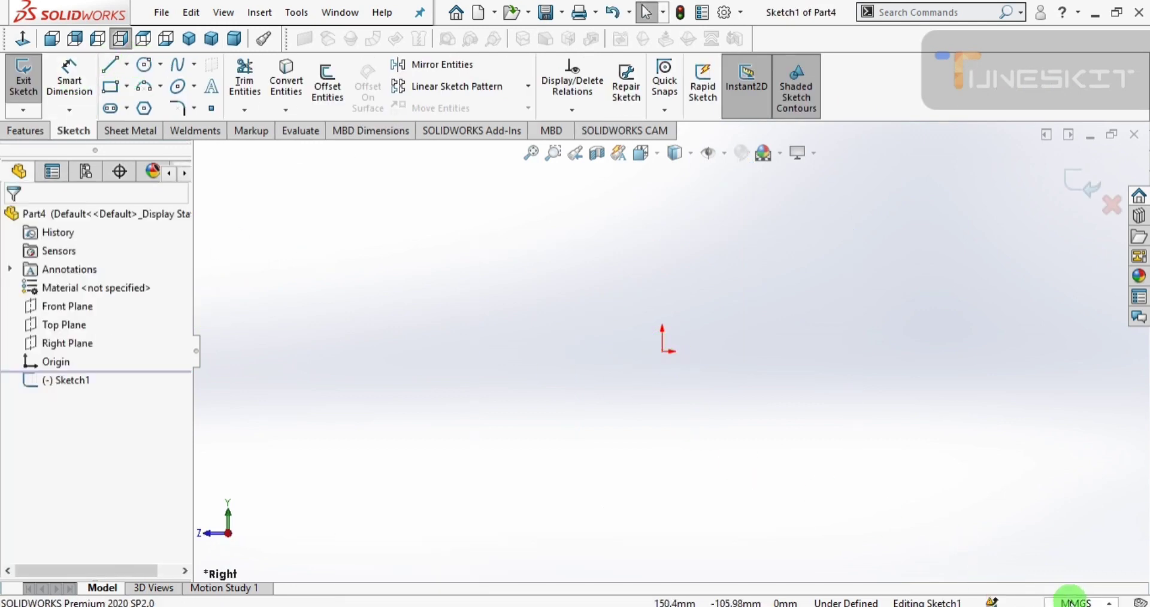
click(1070, 601)
click(1009, 551)
click(231, 218)
- Sketch a 2.50 in diameter circle at the origin on the Right Plane for a 72 in extrude
click(66, 343)
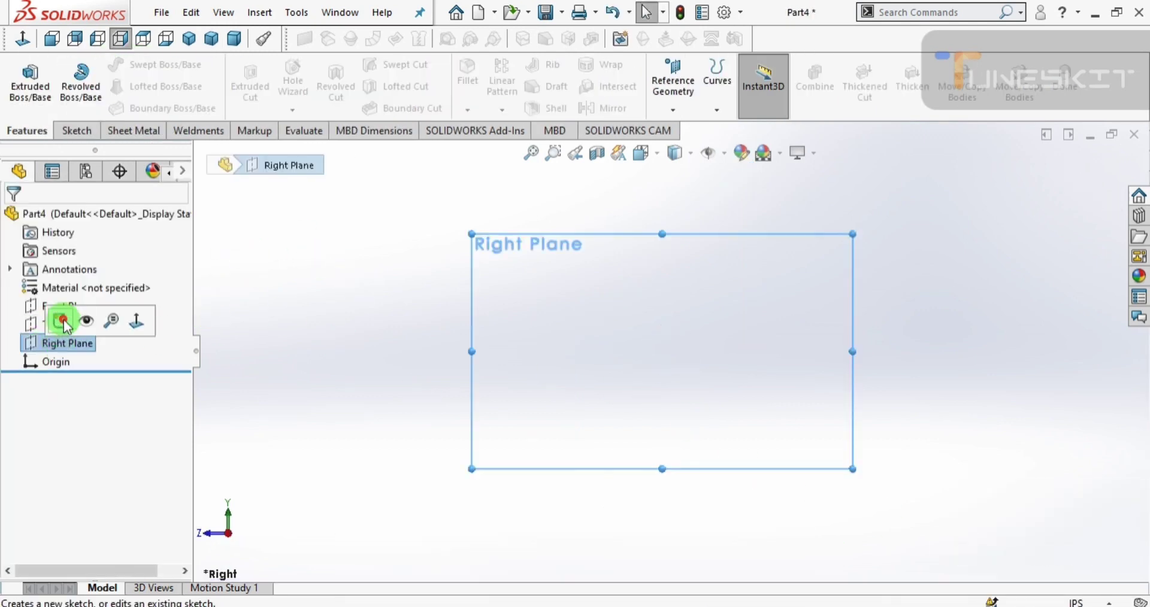
click(62, 321)
click(144, 64)
click(662, 352)
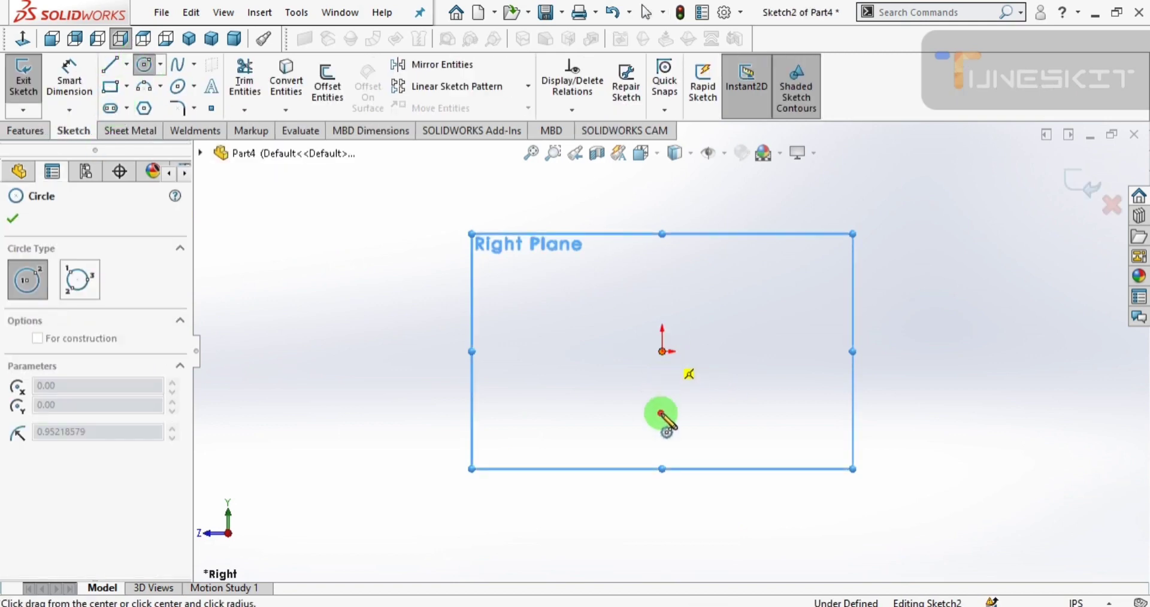
click(662, 503)
click(514, 326)
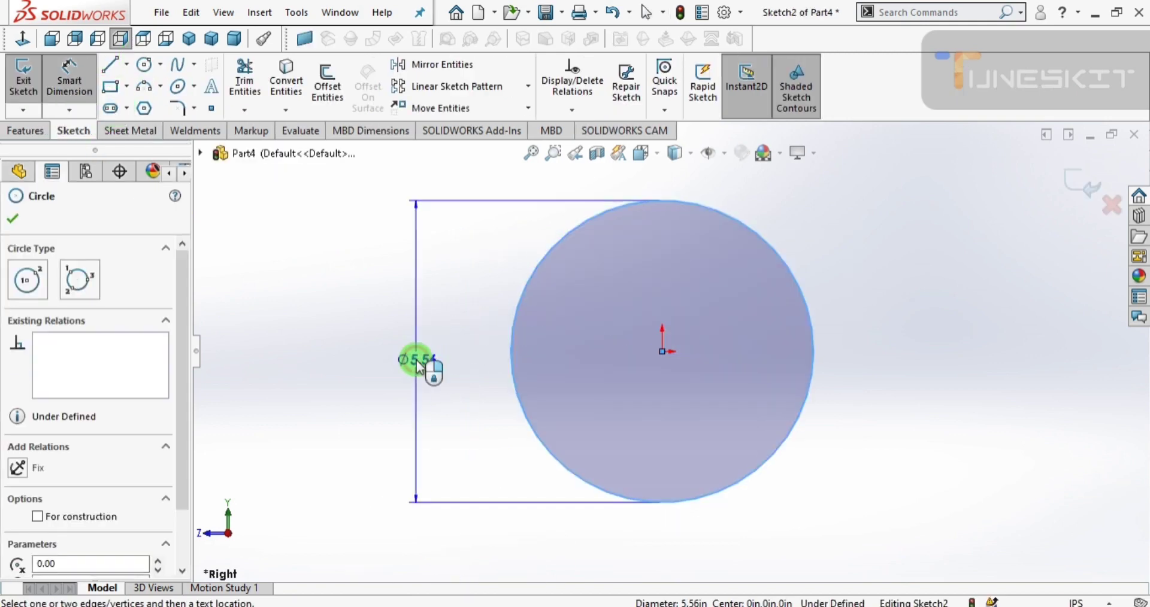
click(427, 351)
text(2.5)
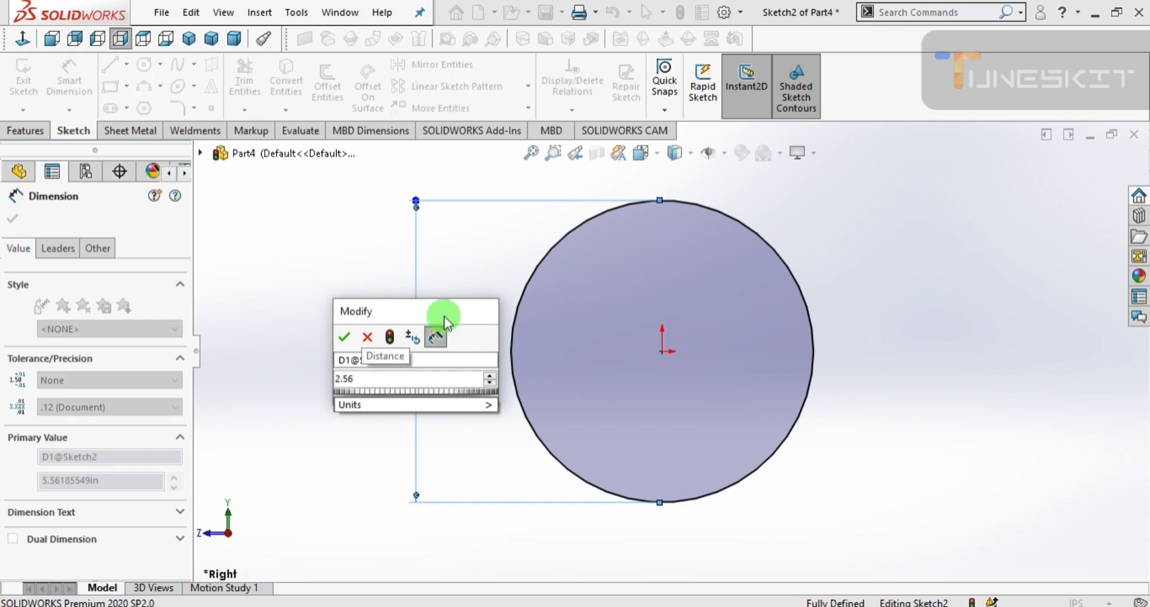
key(Return)
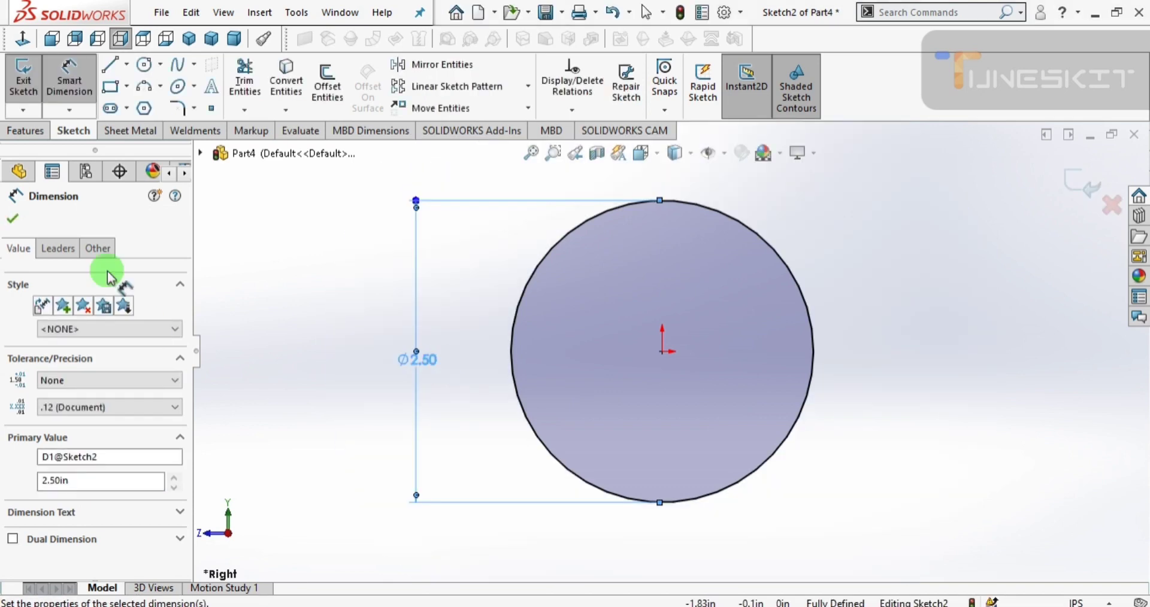
click(27, 130)
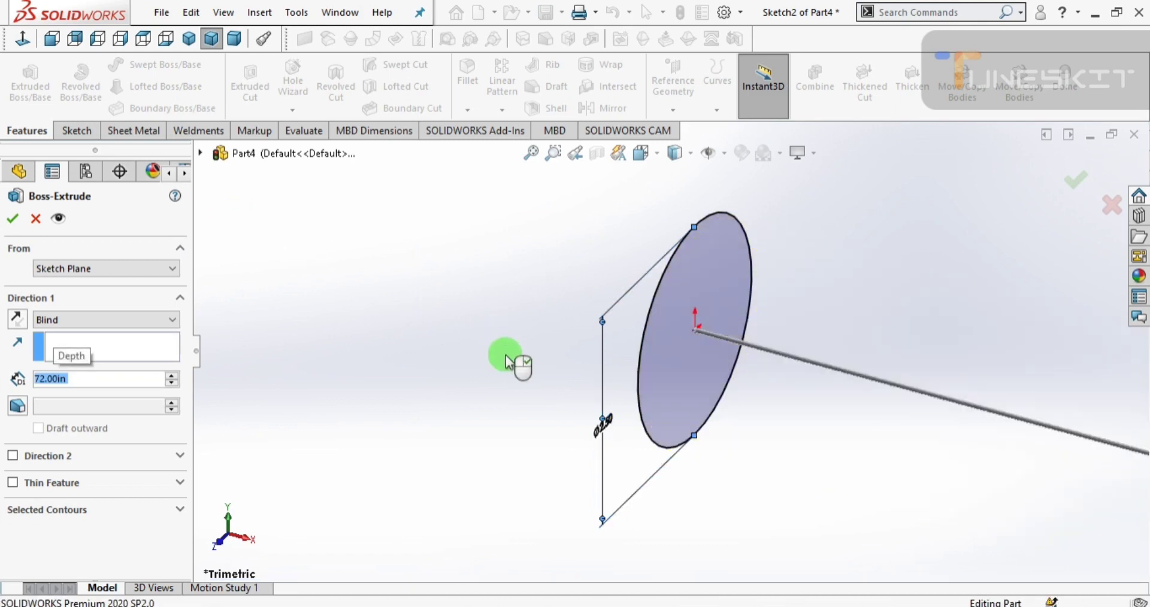
- Accept the 72 in extrusion and sketch a 1.50 in diameter circle on the shaft's end face
right_click(506, 354)
middle_drag(547, 377, 496, 375)
click(529, 344)
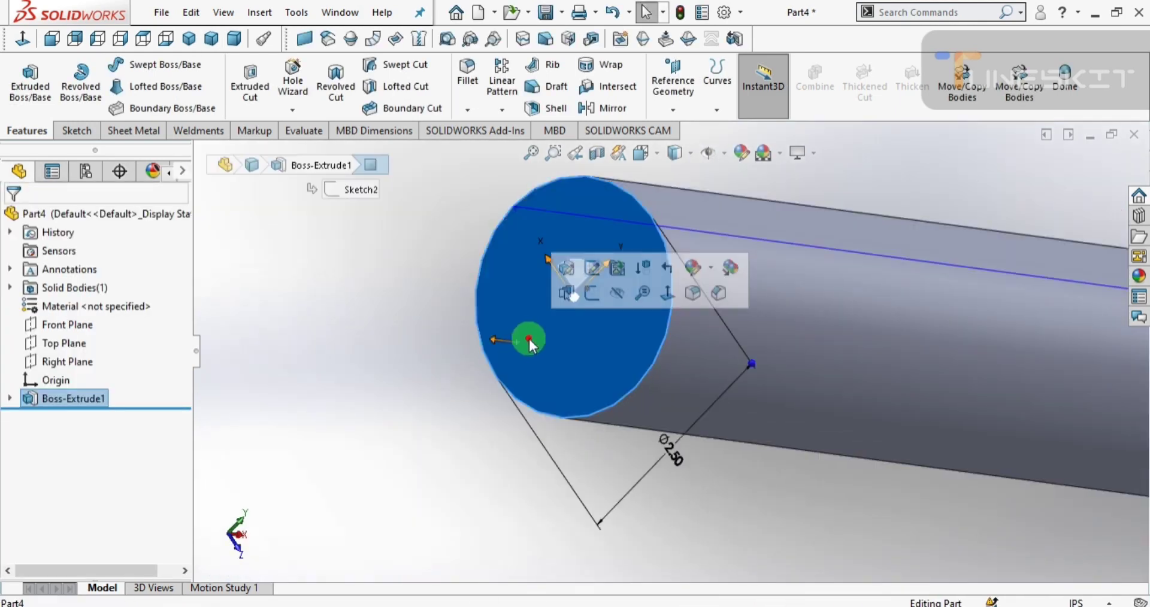
key(c)
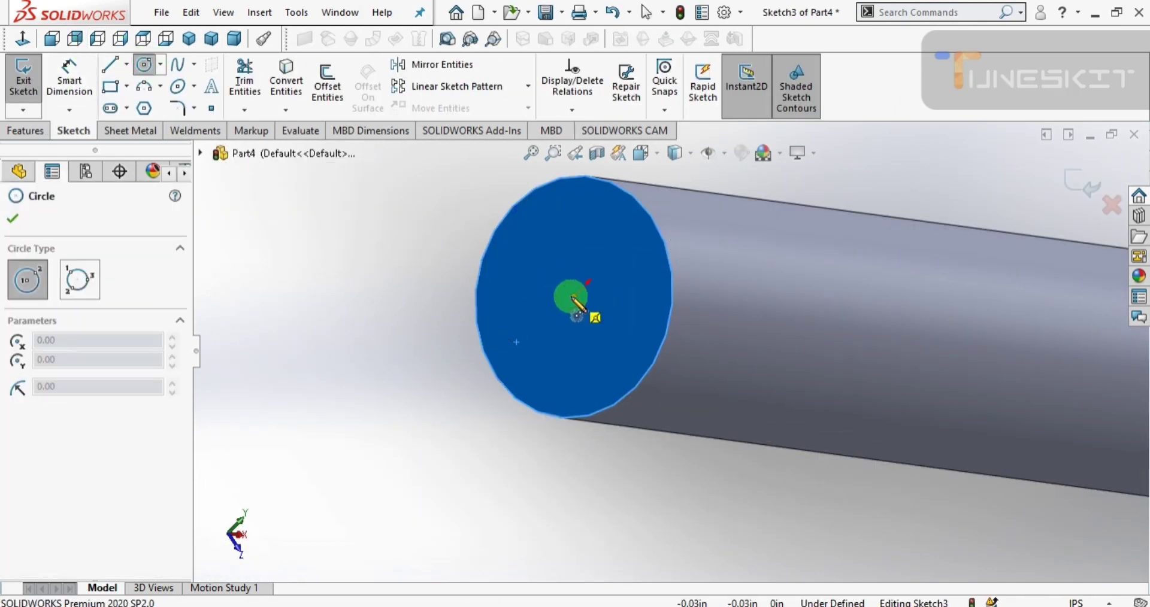
drag(573, 298, 560, 326)
key(d)
click(590, 323)
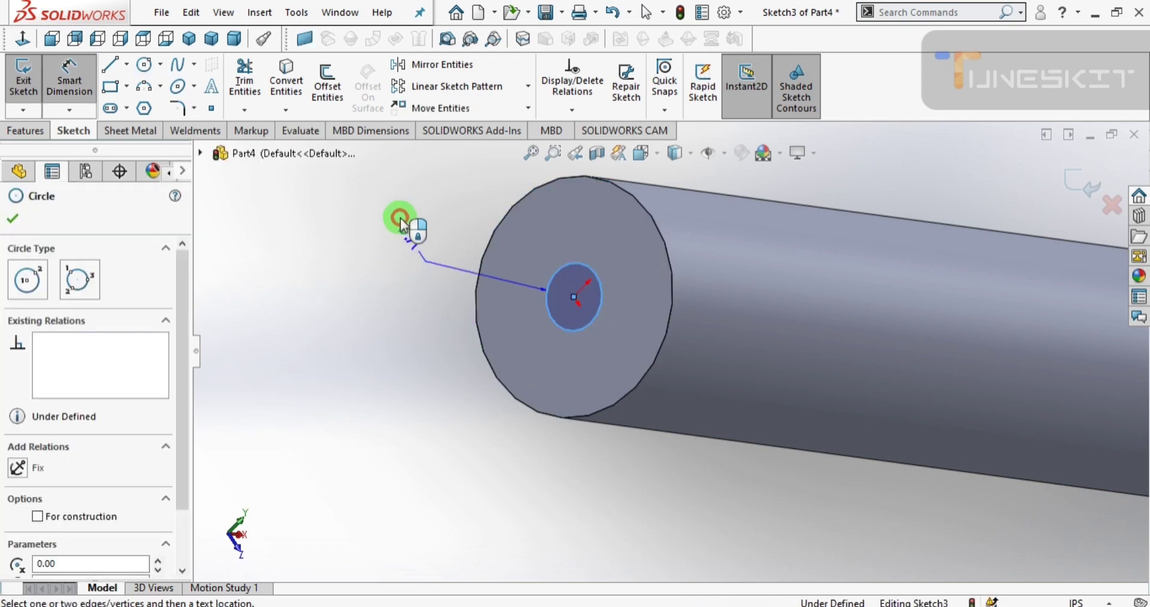
click(353, 326)
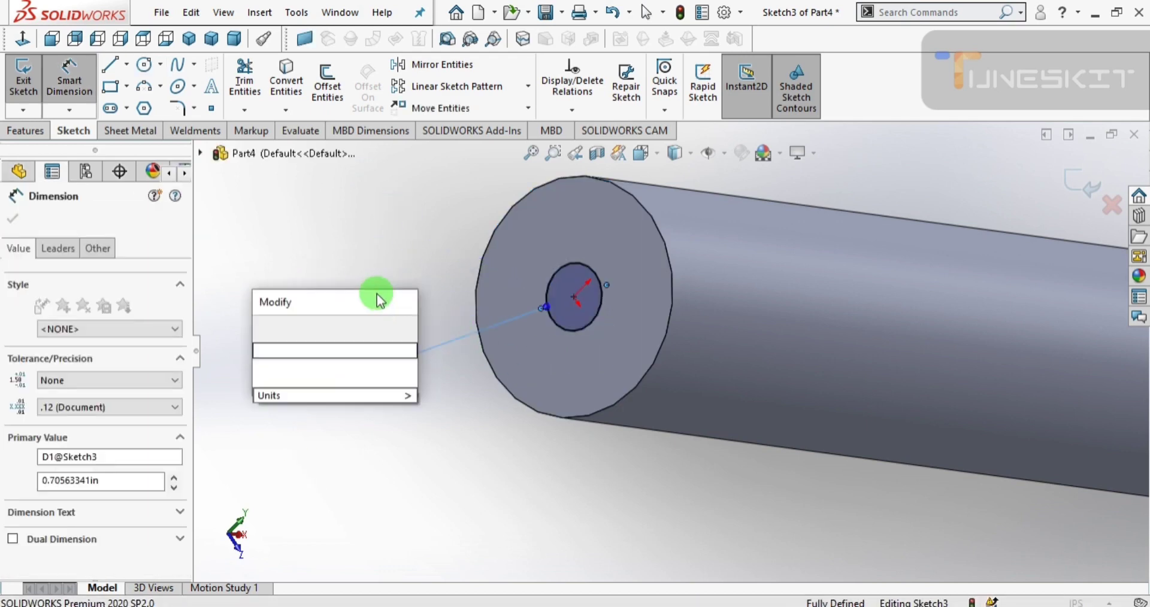
text(1.5)
key(Return)
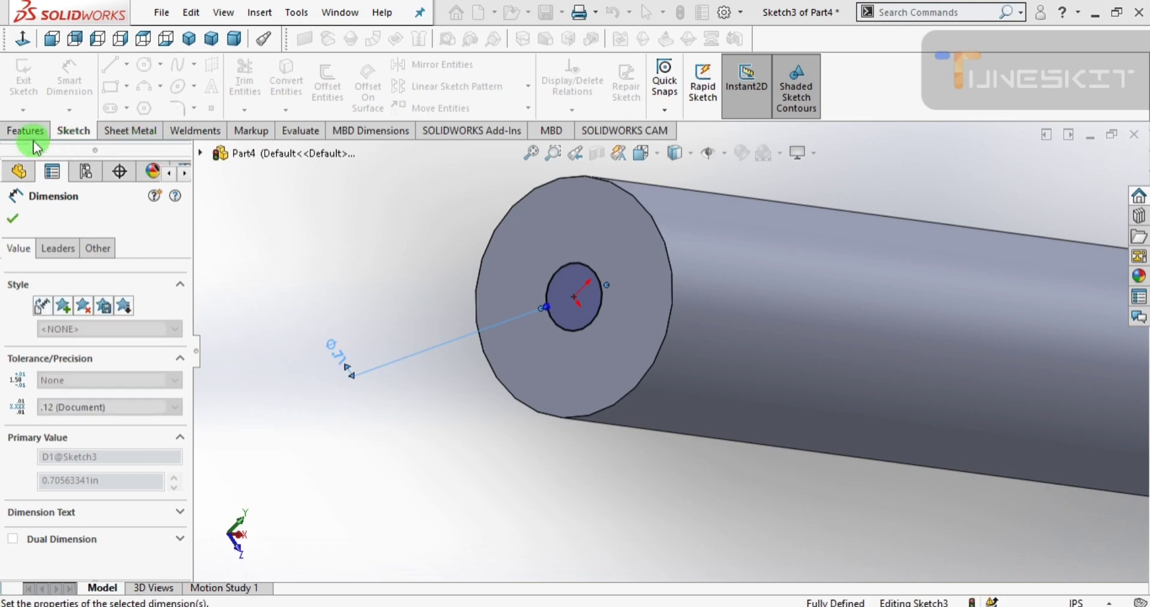
- Cut 9 in deep outside the 1.50 in circle with Flip side to cut checked
click(25, 131)
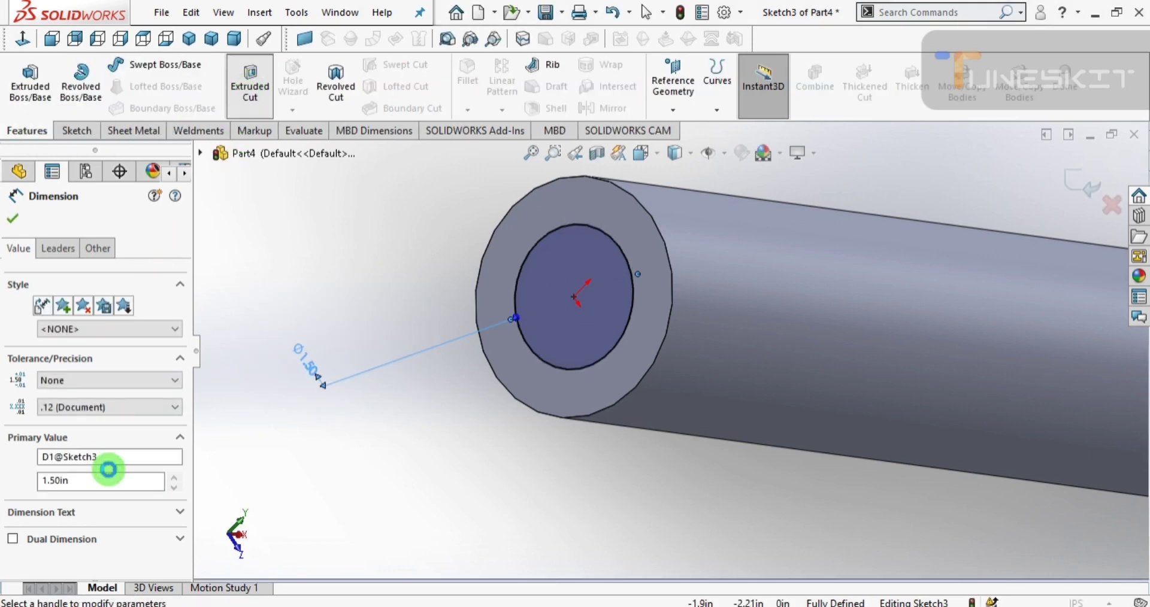
text(9.00in)
click(60, 400)
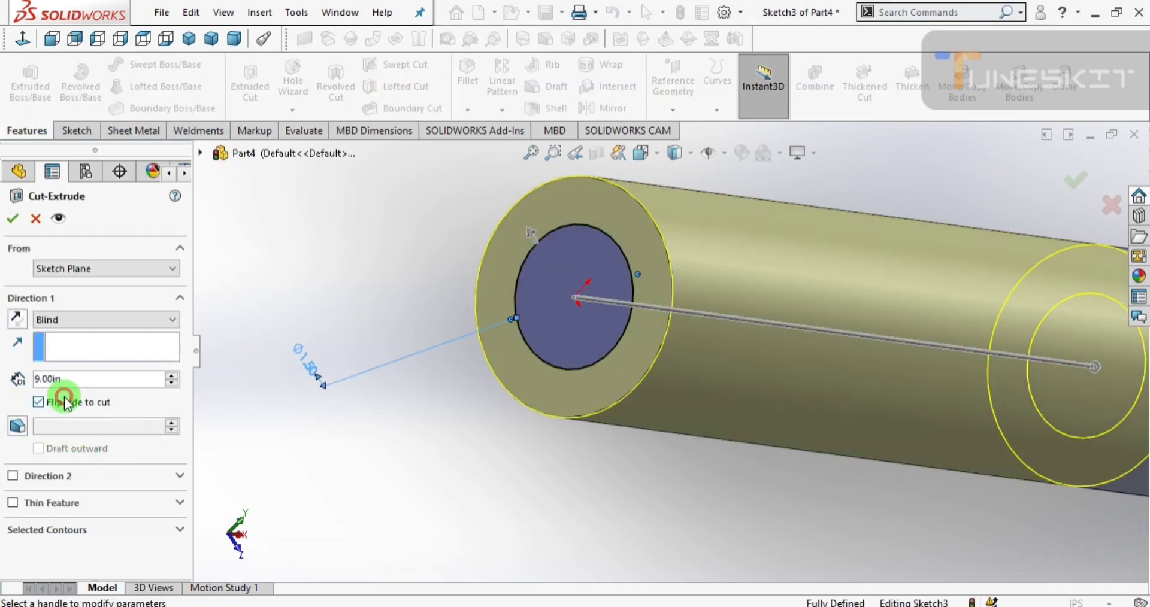
right_click(429, 410)
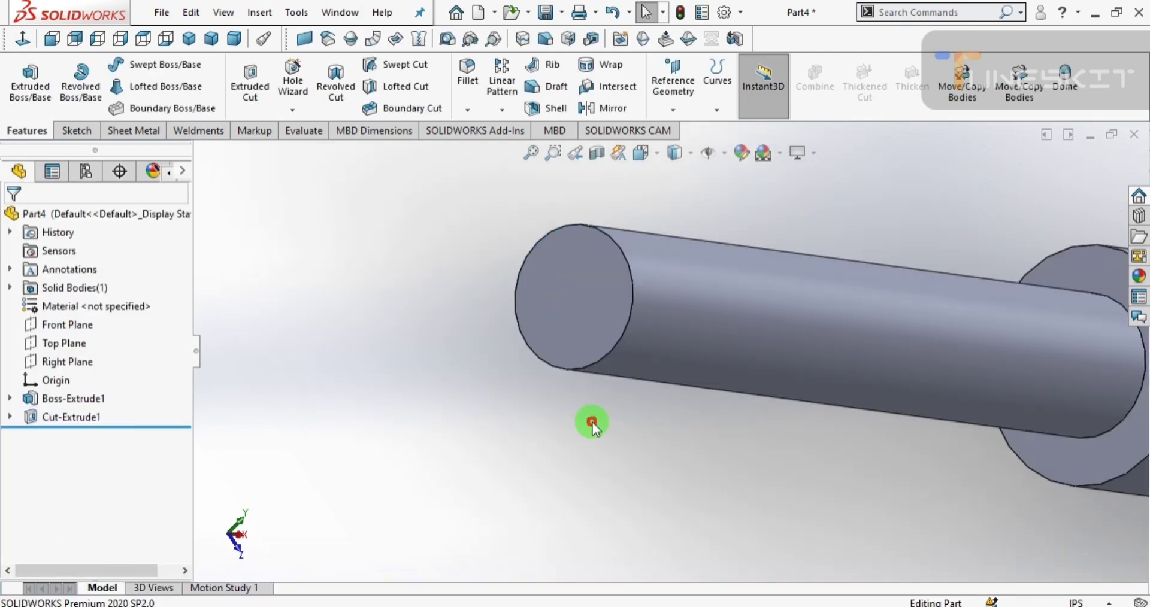
scroll(591, 424, up, 3)
scroll(714, 414, up, 3)
- Sketch a 1.50 in diameter circle centred on the shaft's opposite end face
click(188, 39)
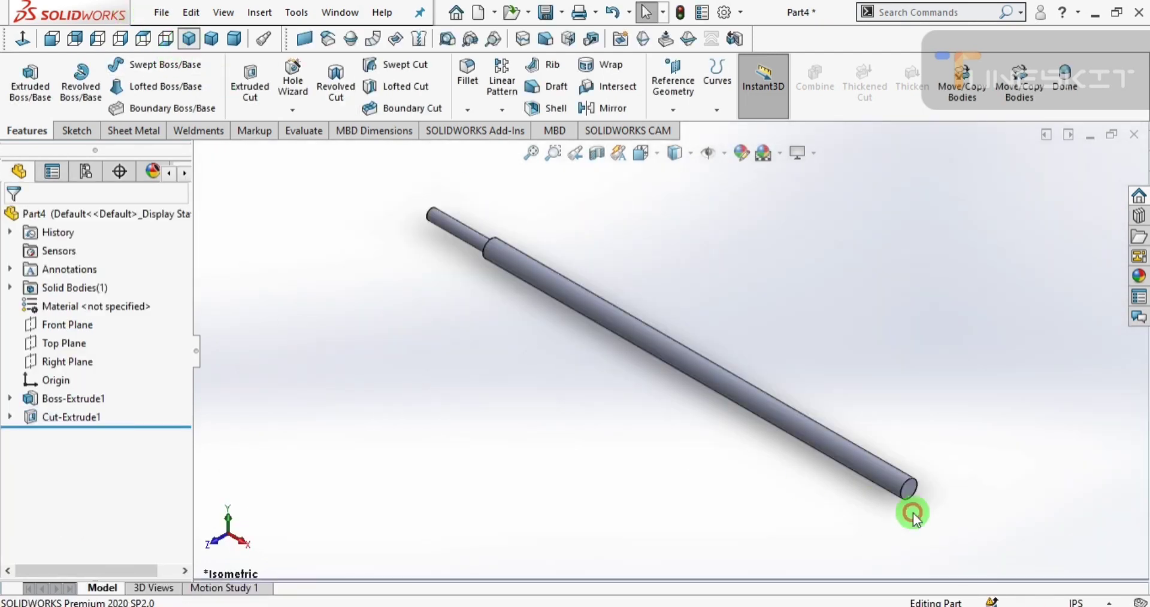
scroll(838, 437, down, 3)
click(821, 423)
click(856, 432)
scroll(851, 430, down, 5)
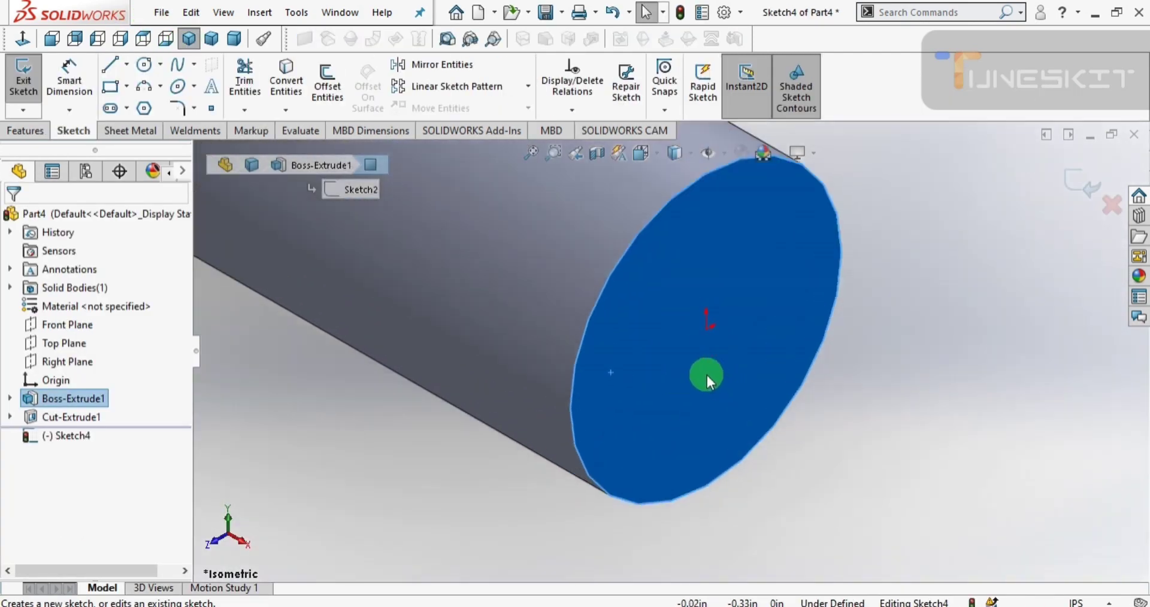
right_drag(1083, 339, 753, 347)
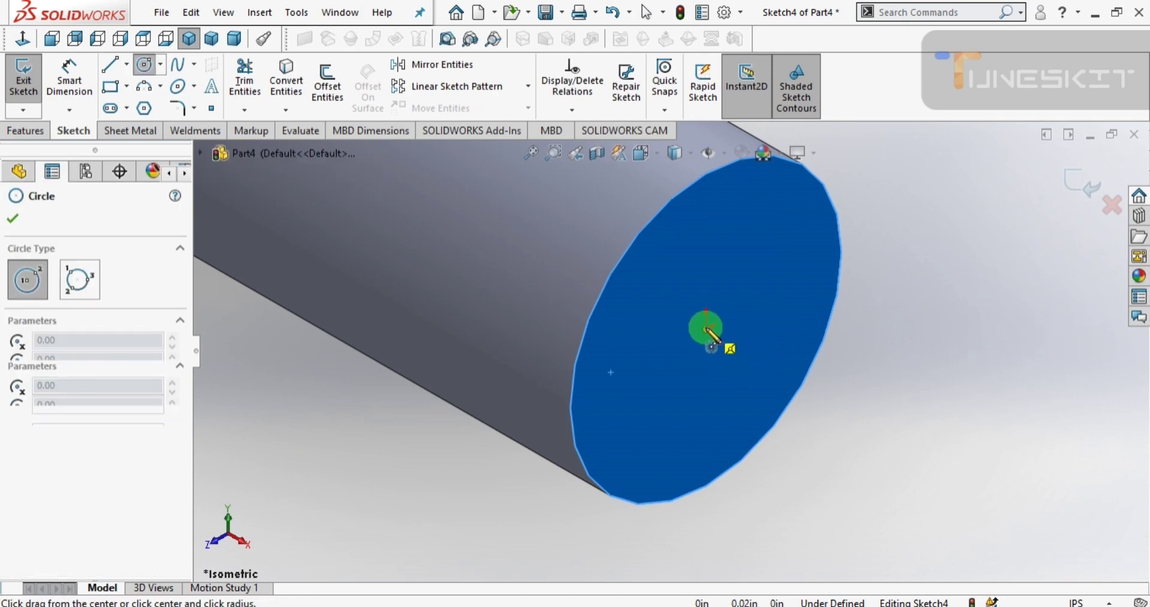
drag(706, 329, 743, 368)
right_drag(928, 441, 783, 390)
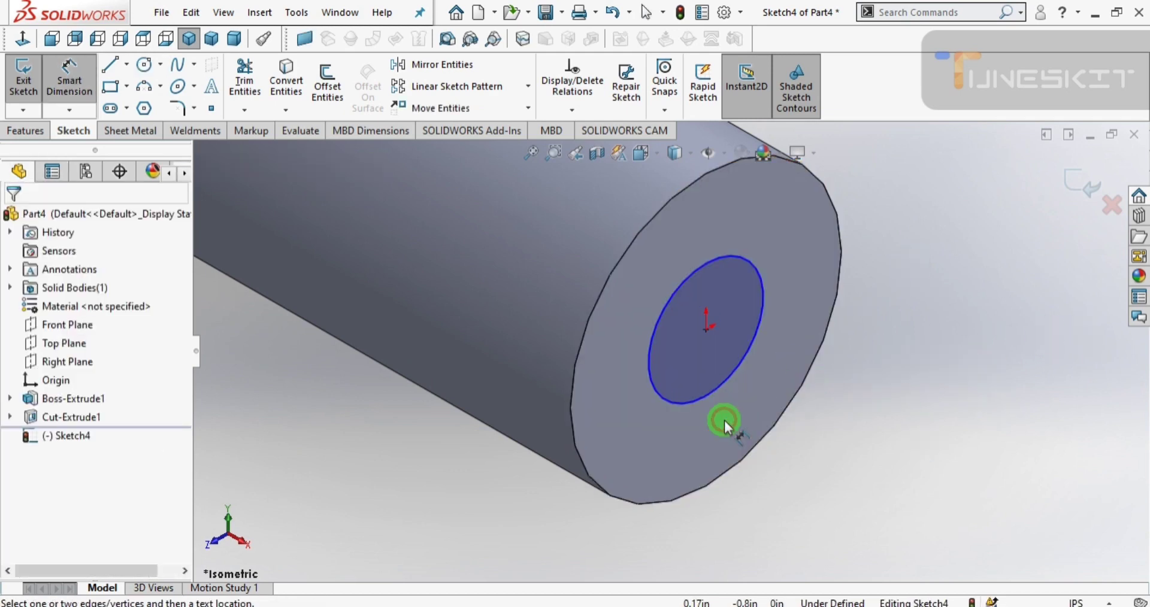
click(710, 400)
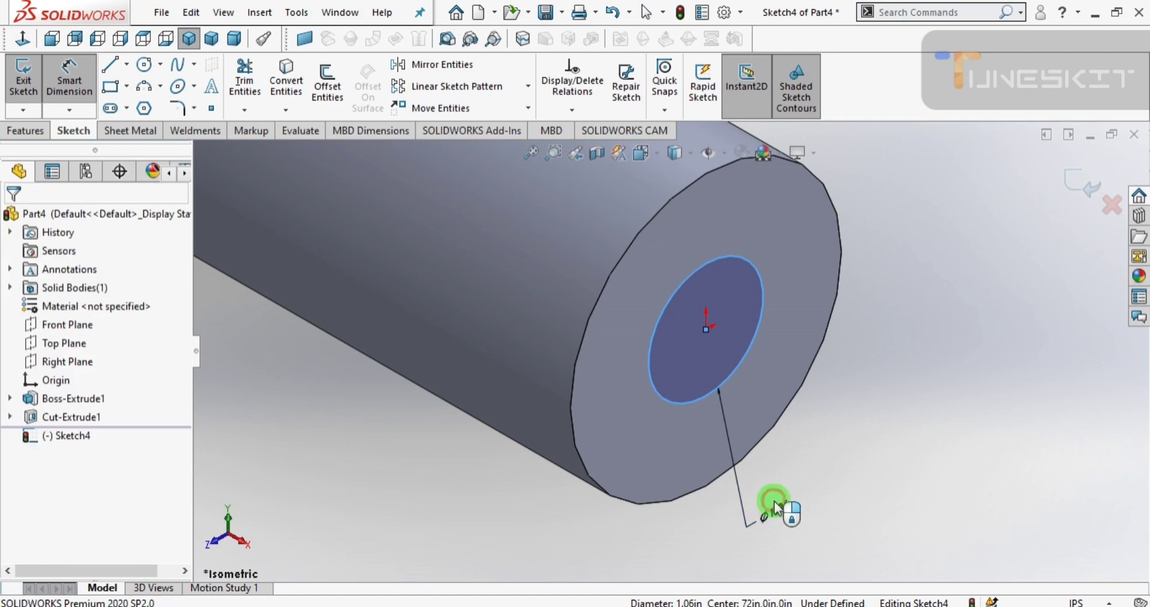
click(775, 499)
text(1.5)
key(Return)
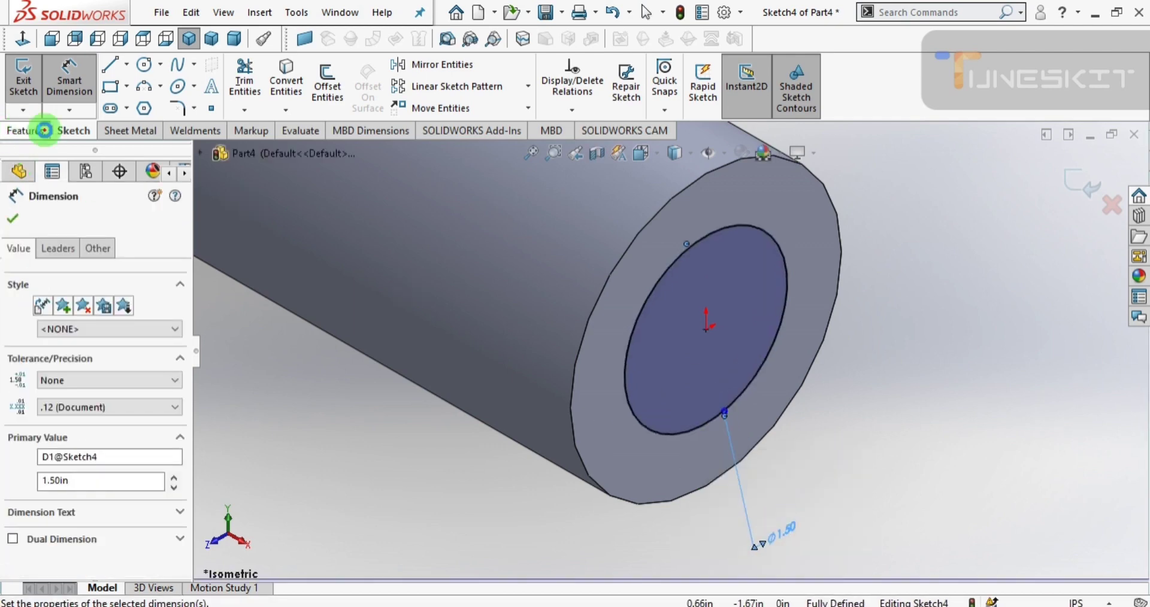
- Cut 2 in deep outside that circle with Flip side to cut checked
click(33, 131)
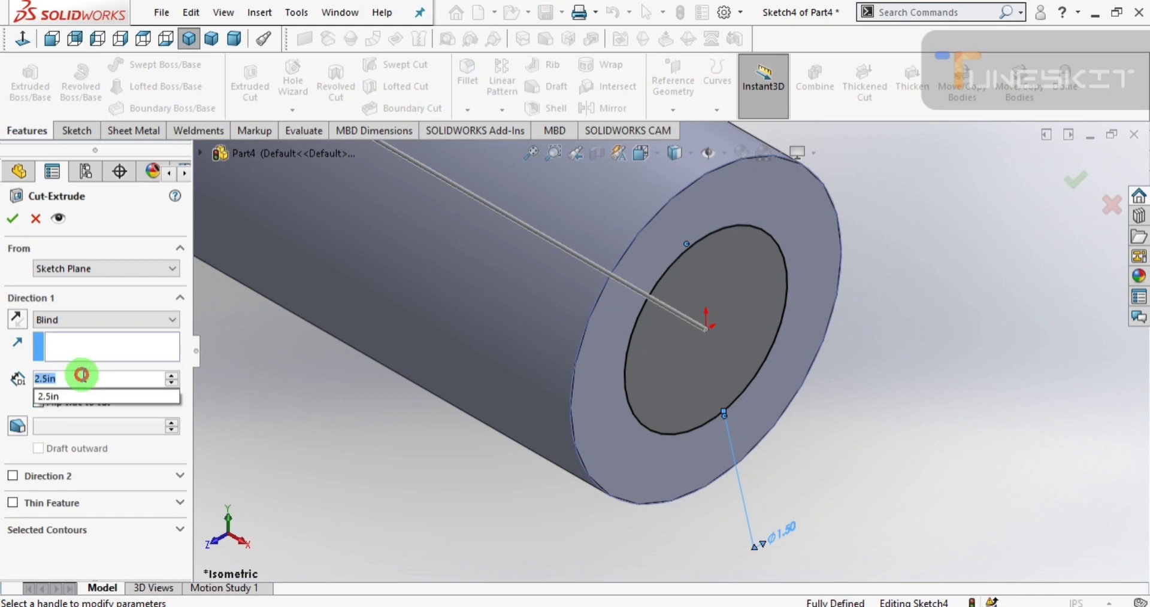
text(2)
key(Return)
click(38, 402)
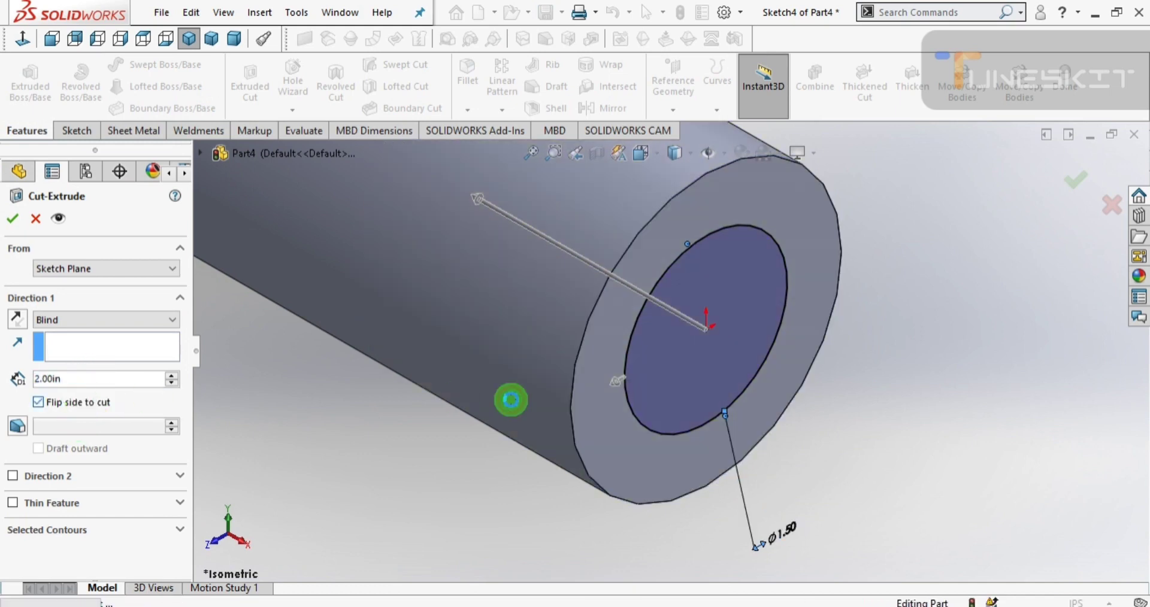
key(Return)
- Chamfer the shoulder edges and end faces at 0.16 in × 45°, then return to isometric view
click(464, 111)
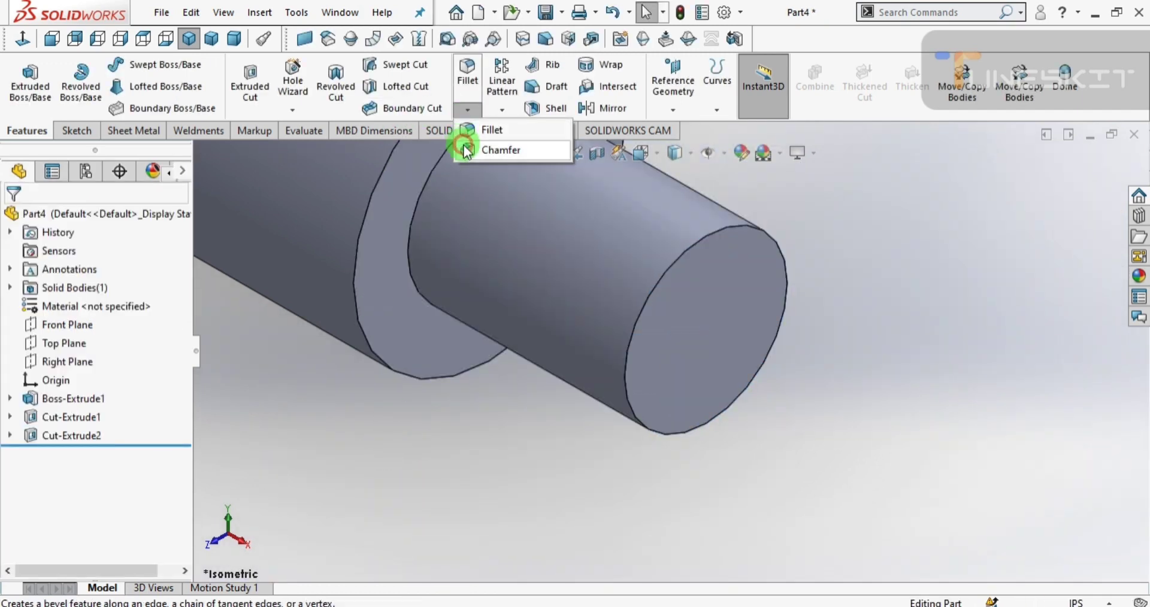
click(416, 218)
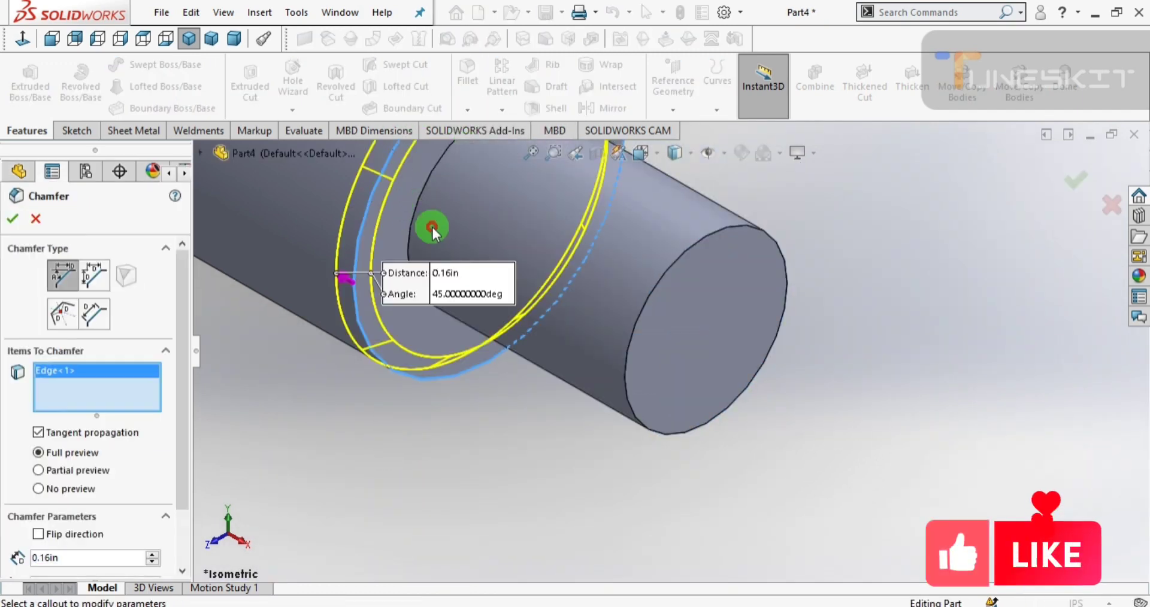
click(656, 302)
mouse_move(656, 301)
middle_down()
mouse_move(405, 399)
mouse_move(428, 320)
mouse_move(593, 385)
mouse_move(496, 387)
mouse_move(495, 331)
middle_up()
click(495, 330)
click(550, 257)
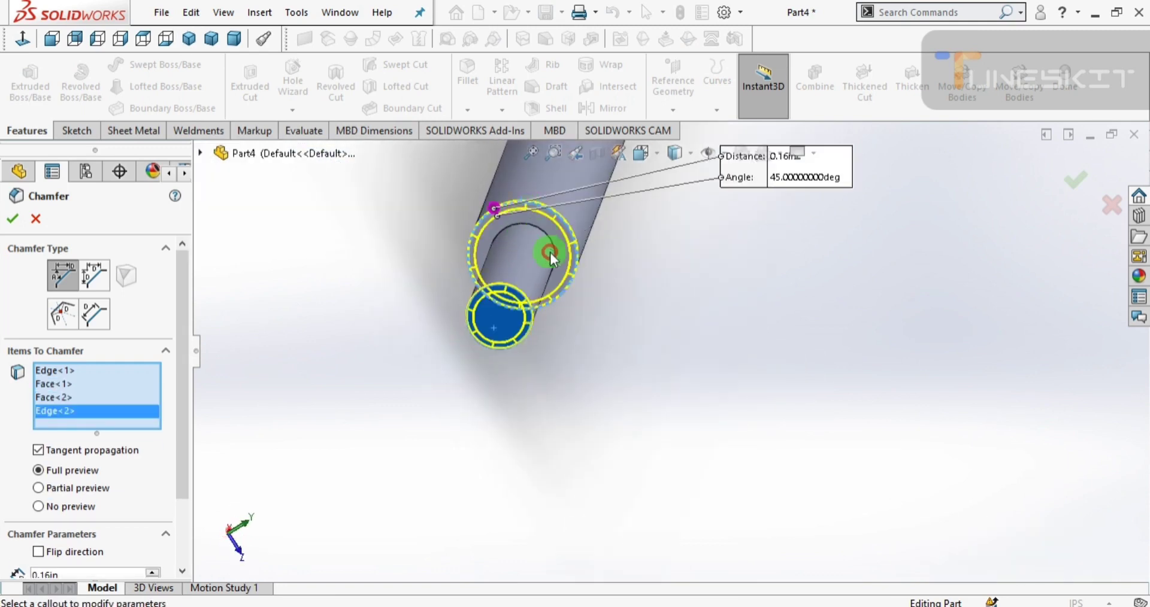
key(Return)
click(189, 39)
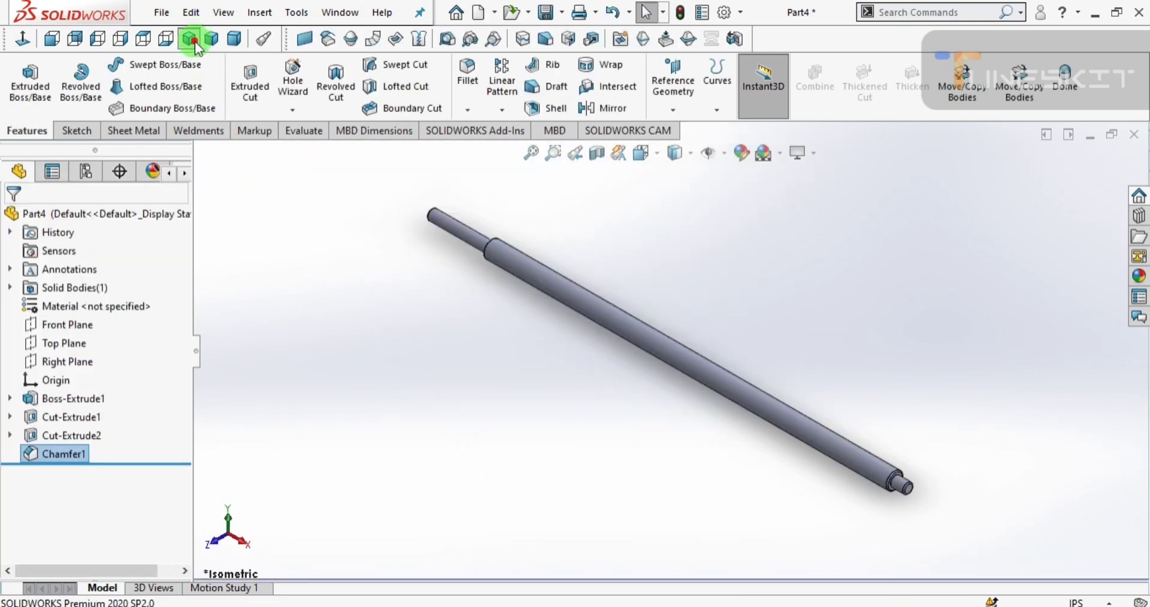
scroll(898, 464, down, 5)
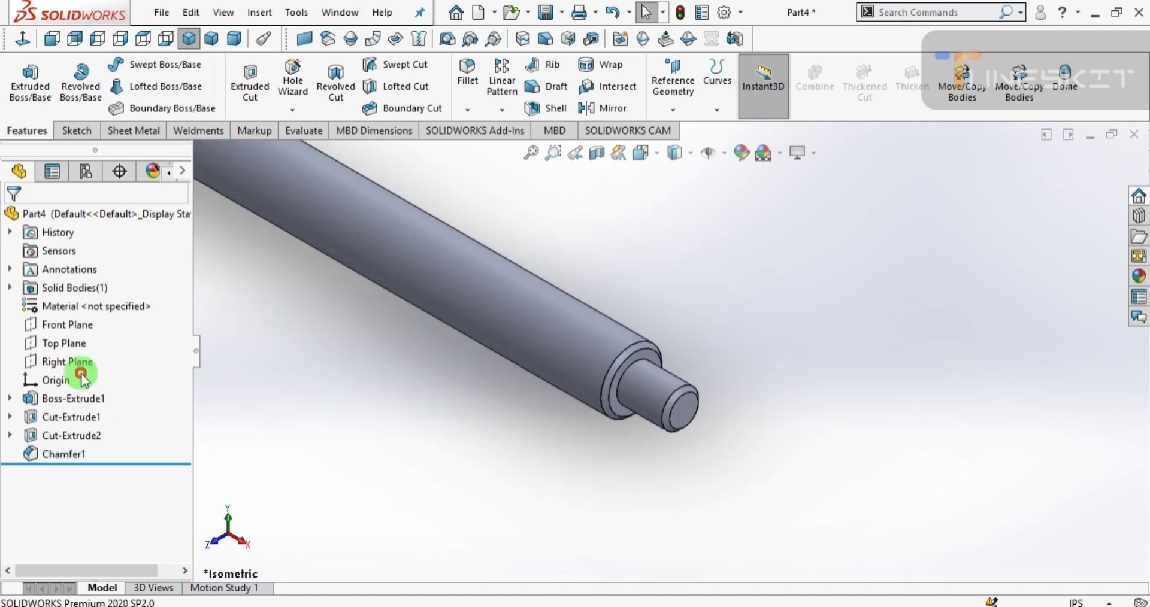
click(62, 136)
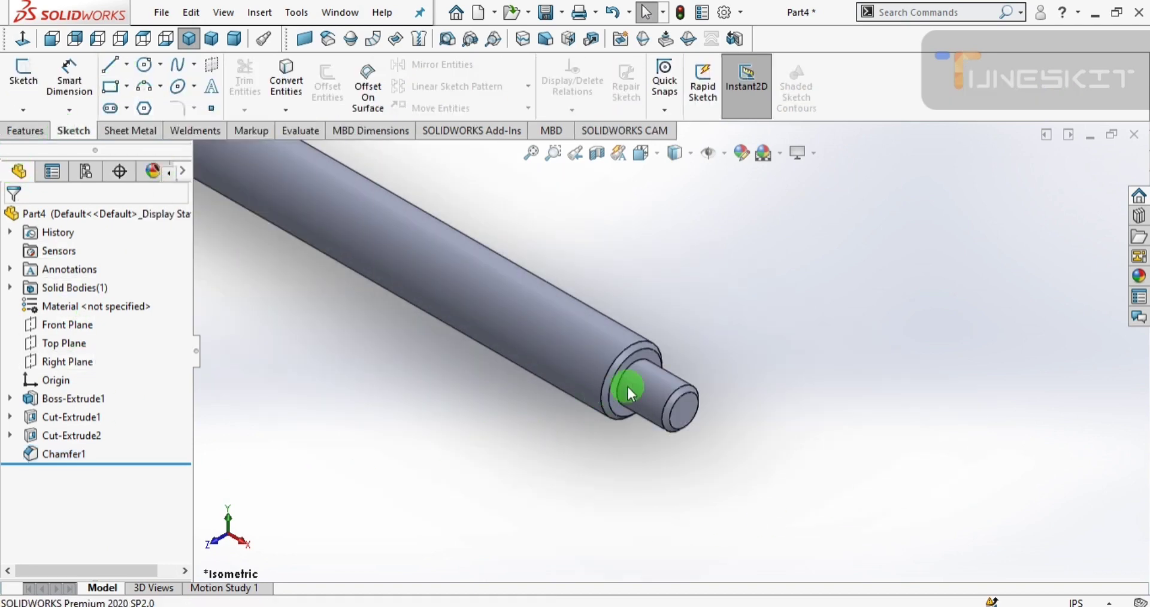
- Sketch a 17.84 in diameter circle centred on the shaft origin on the shoulder face
scroll(627, 387, down, 3)
click(634, 329)
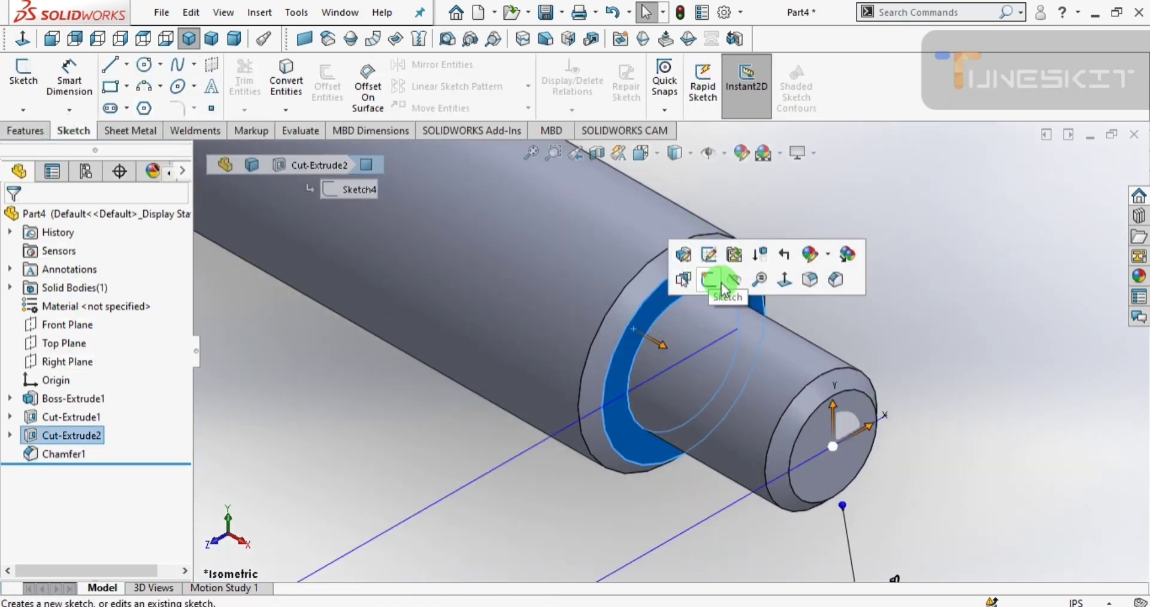
key(Escape)
click(711, 289)
click(745, 246)
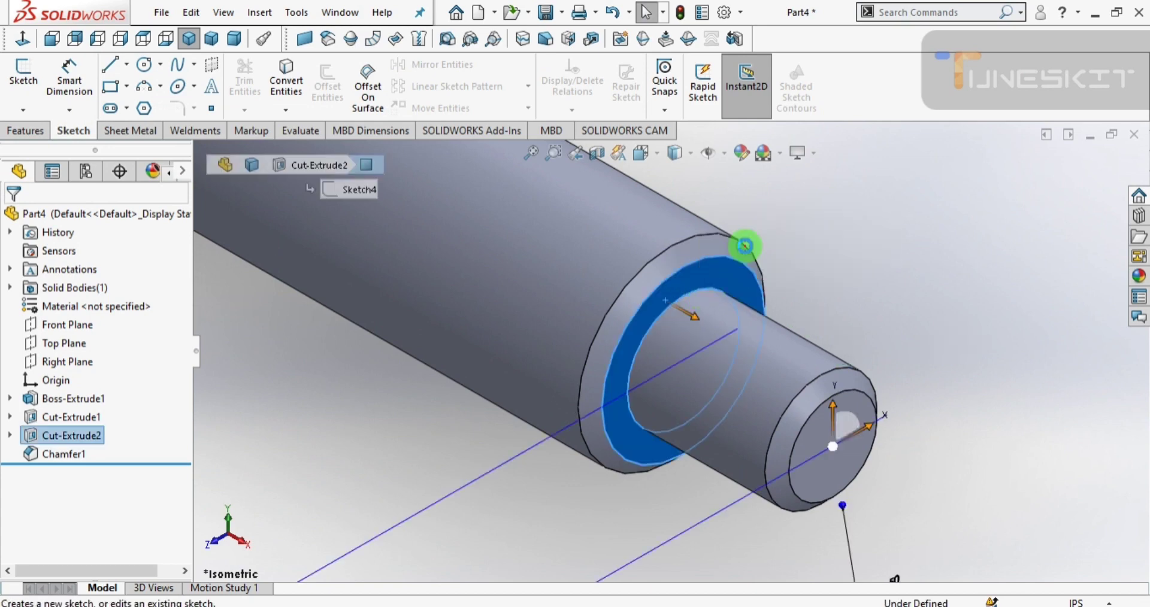
click(23, 75)
click(23, 37)
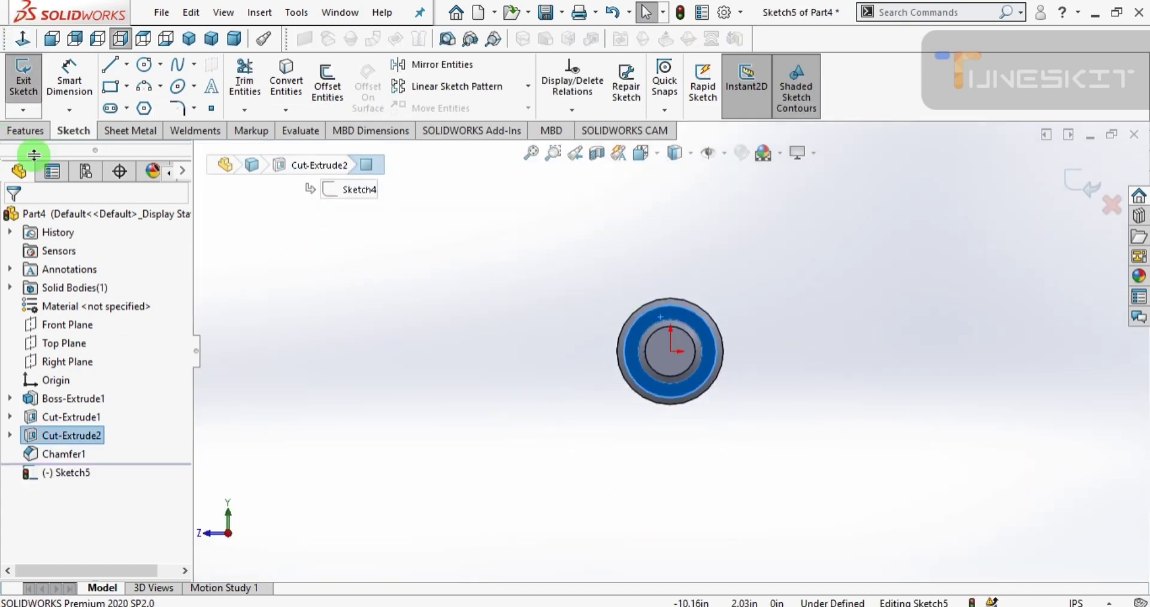
click(144, 66)
click(670, 350)
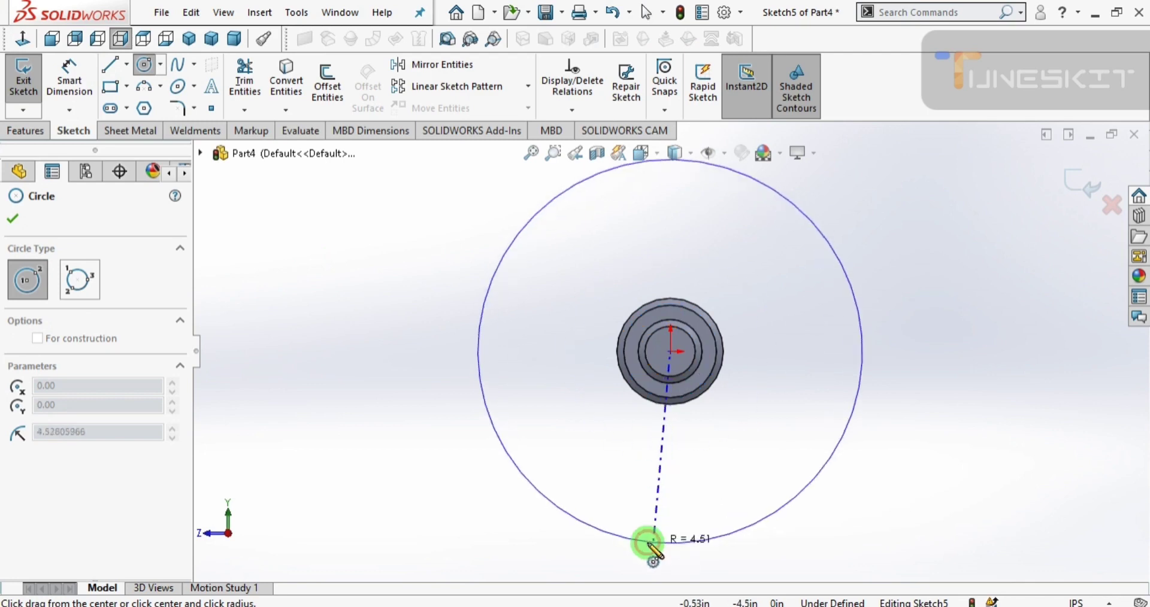
click(667, 546)
right_drag(319, 480, 365, 319)
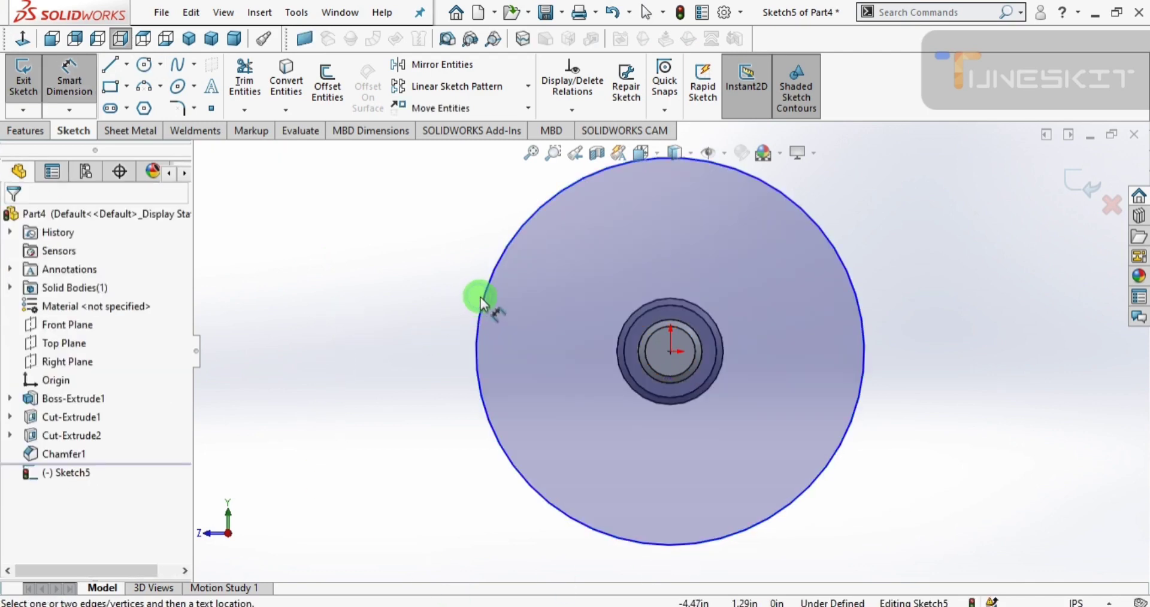
click(330, 337)
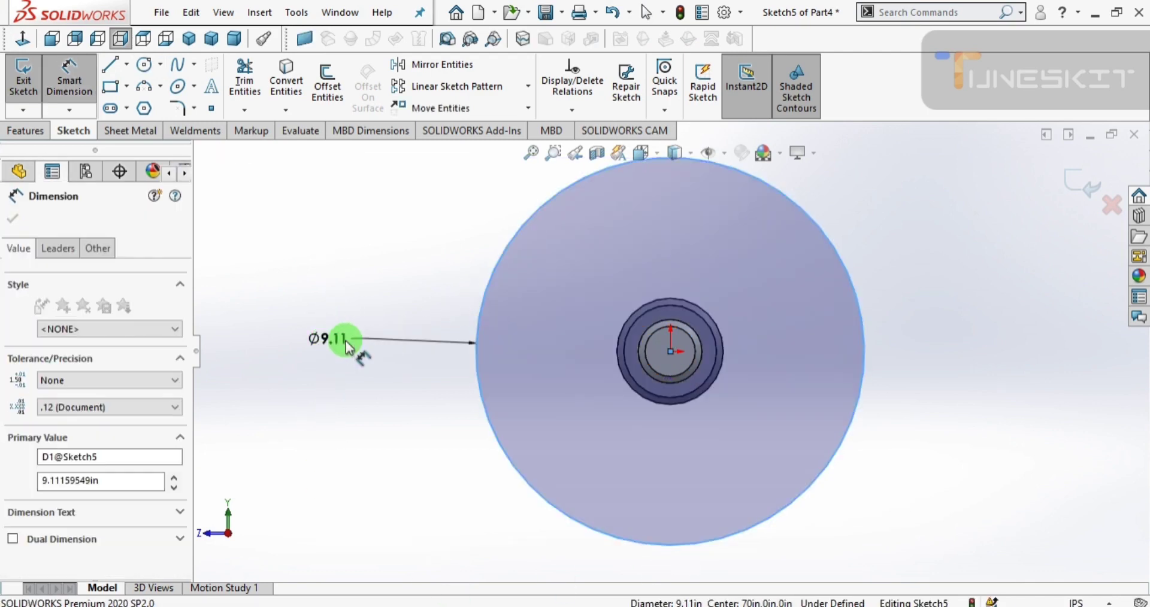
text(17.84)
key(Return)
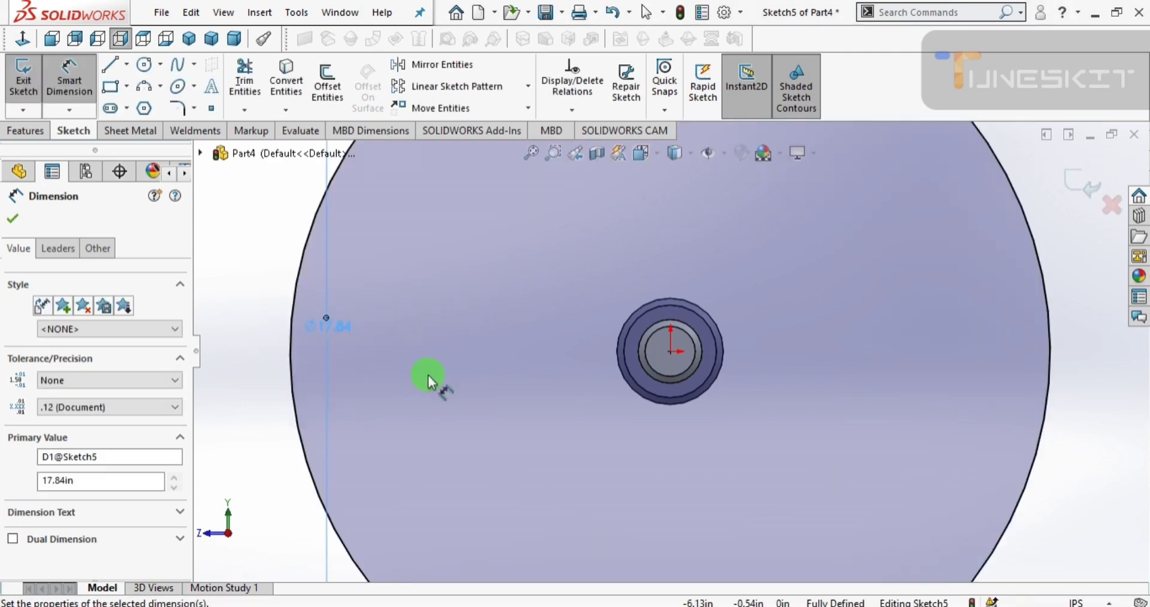
- Create a helix from the circle: 57.75 in height, 7 revolutions, 135° start angle
scroll(479, 398, up, 5)
scroll(552, 342, down, 3)
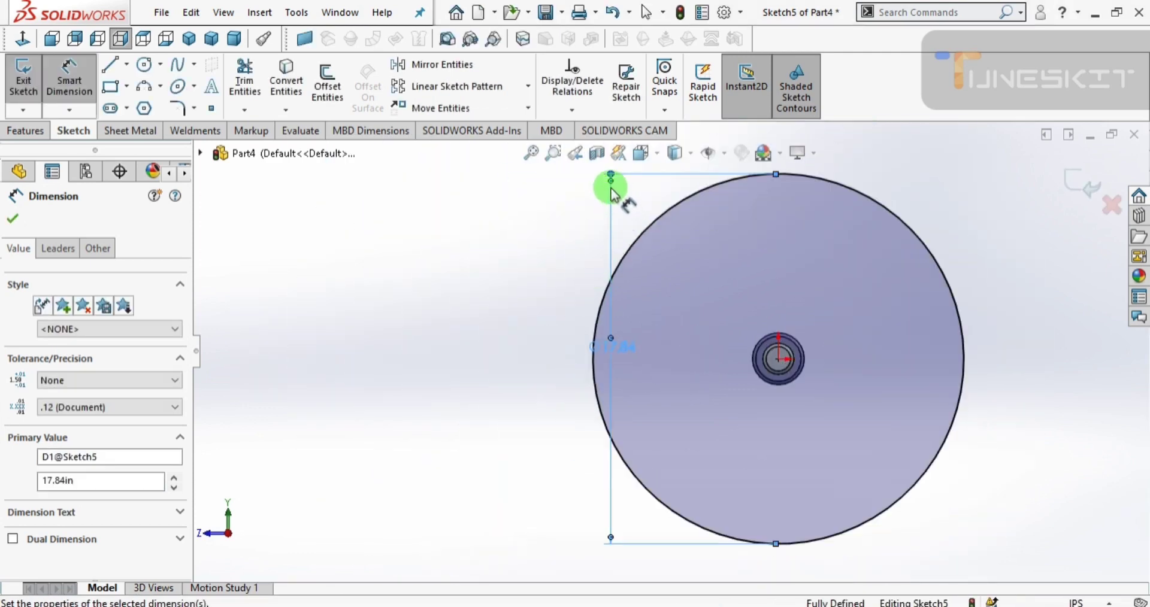
click(479, 384)
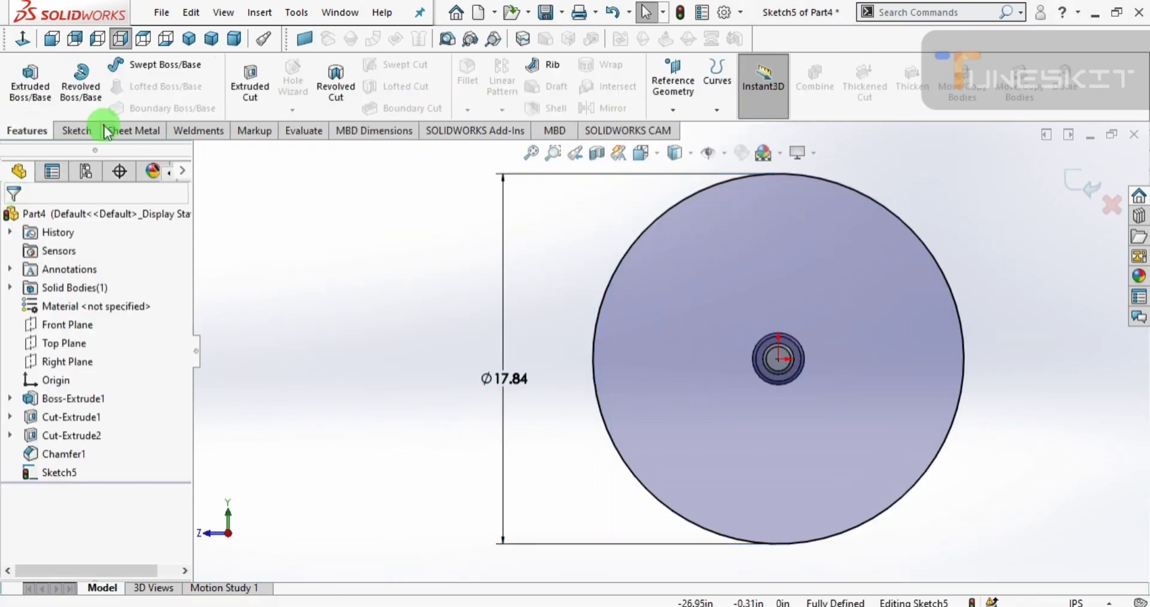
click(706, 105)
click(728, 156)
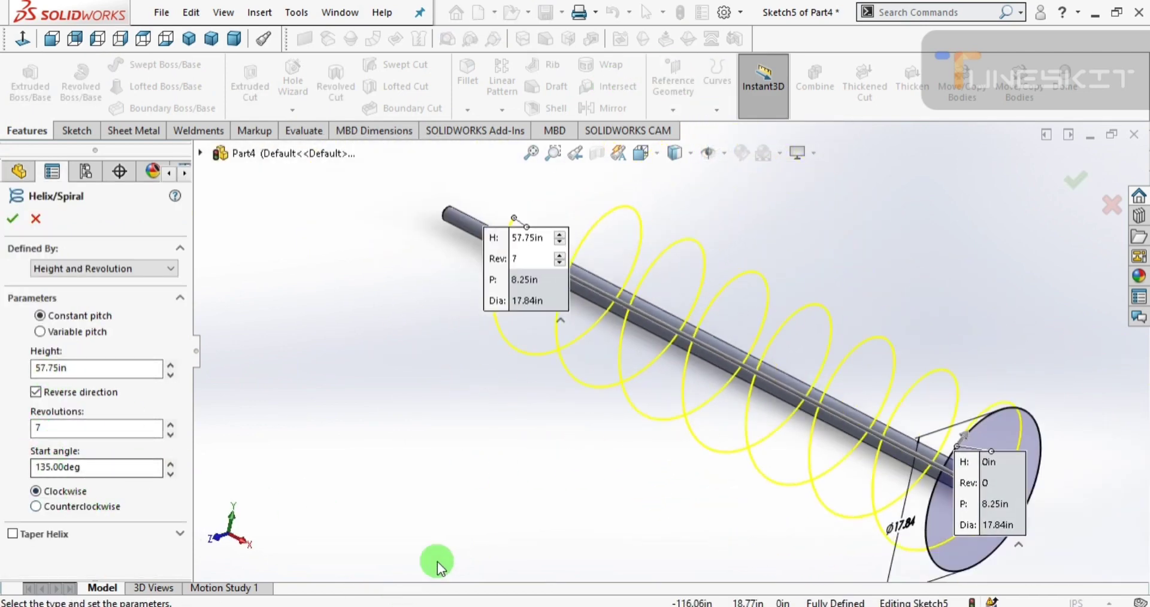
key(Return)
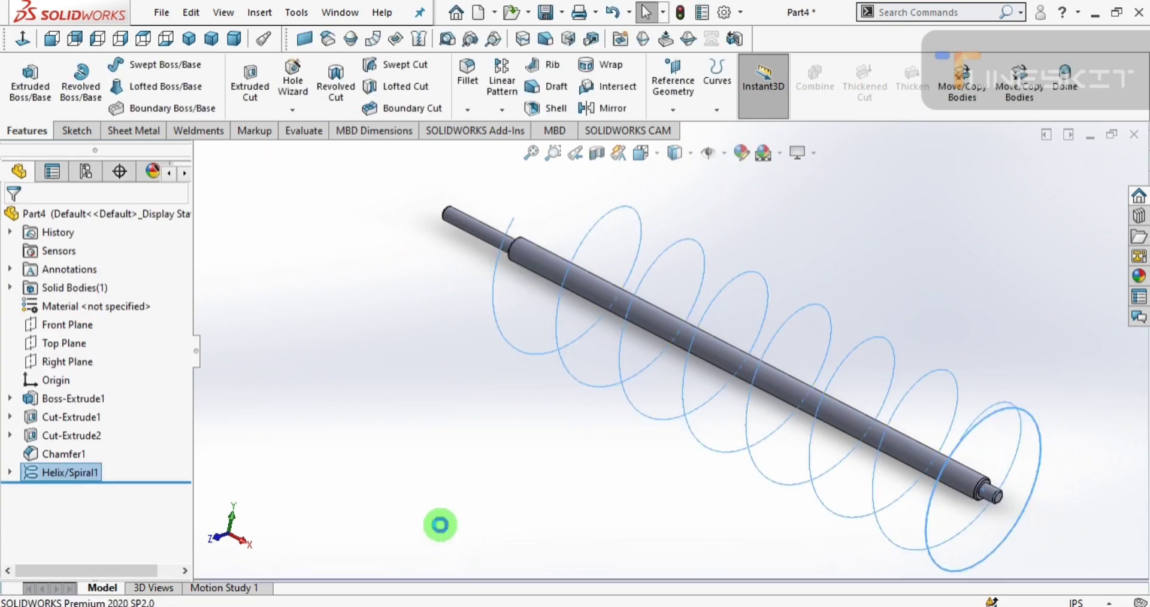
scroll(983, 454, down, 3)
- Add Plane1 perpendicular to the helix at its endpoint
click(674, 109)
click(701, 137)
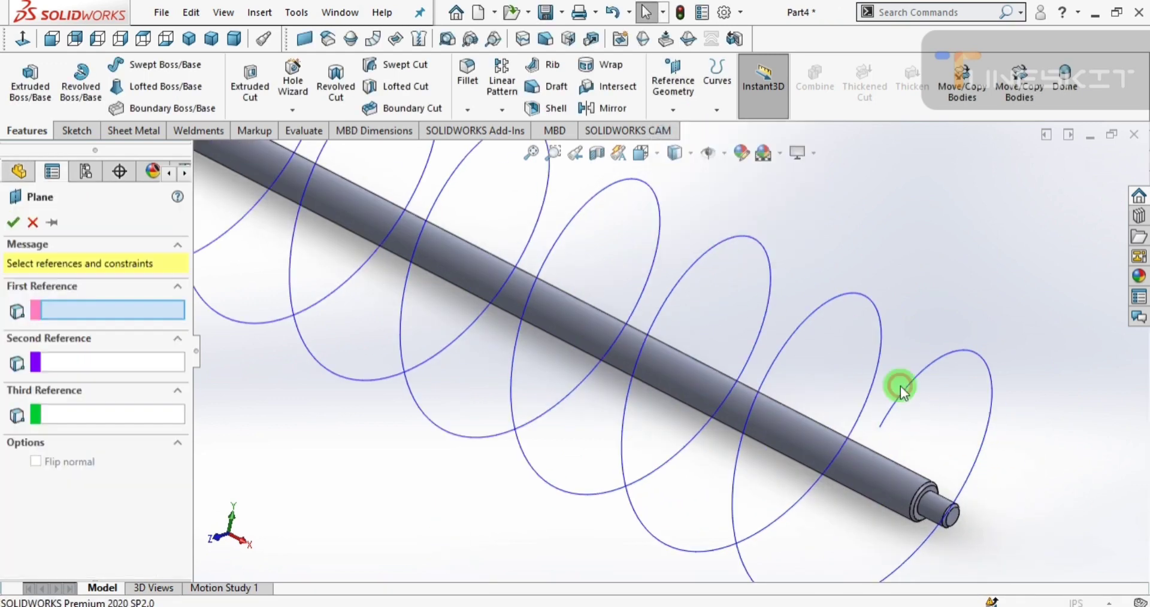
click(878, 429)
scroll(880, 452, down, 3)
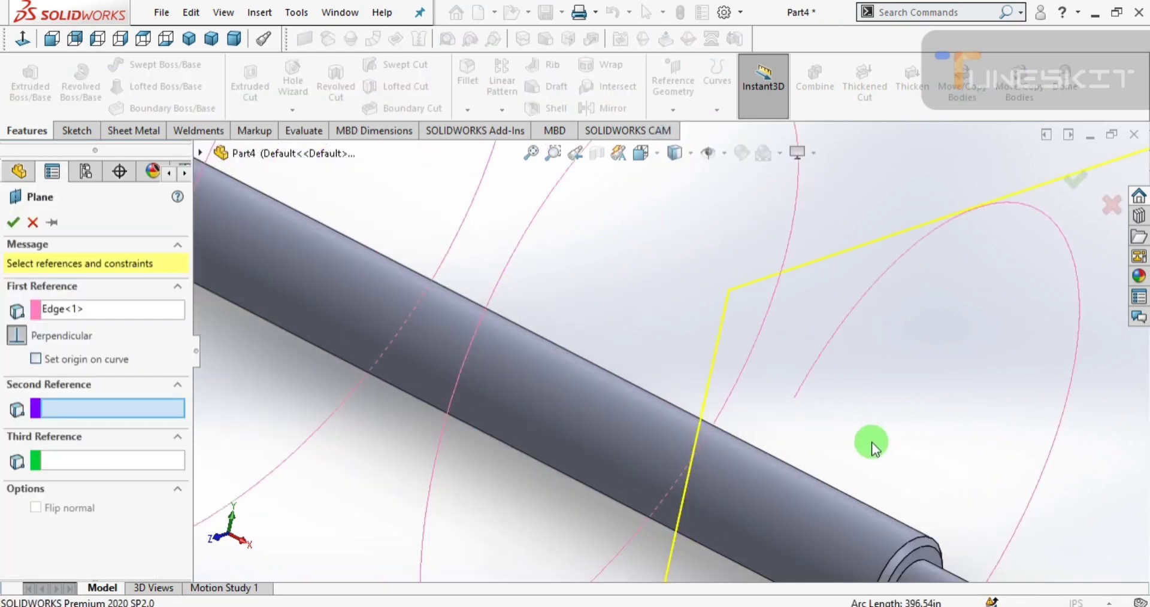
click(793, 397)
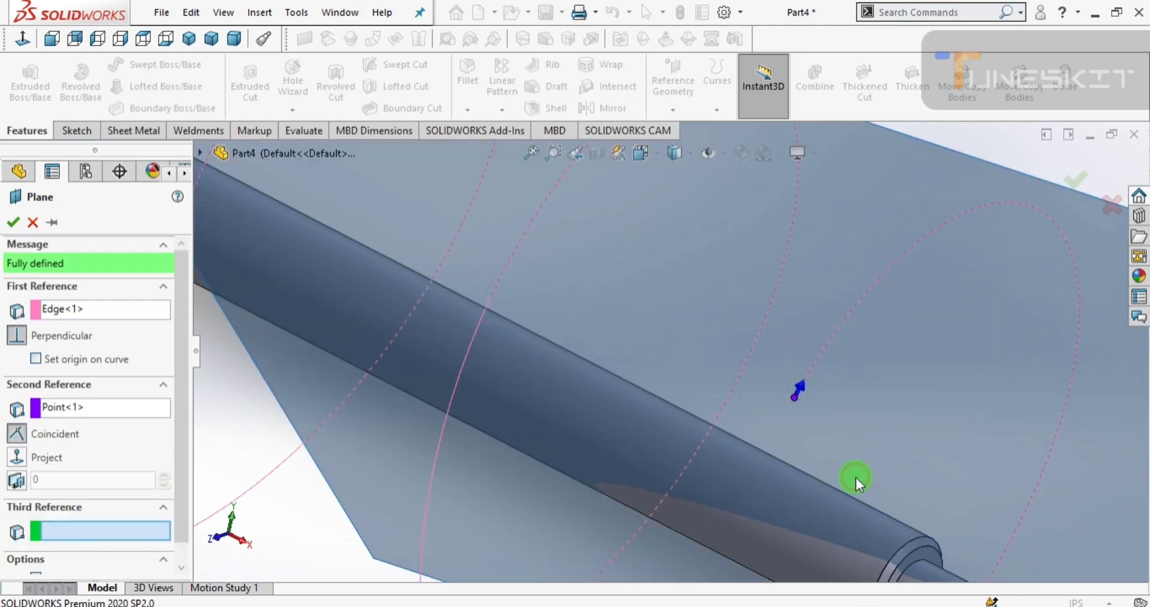
key(Return)
middle_drag(744, 455, 755, 397)
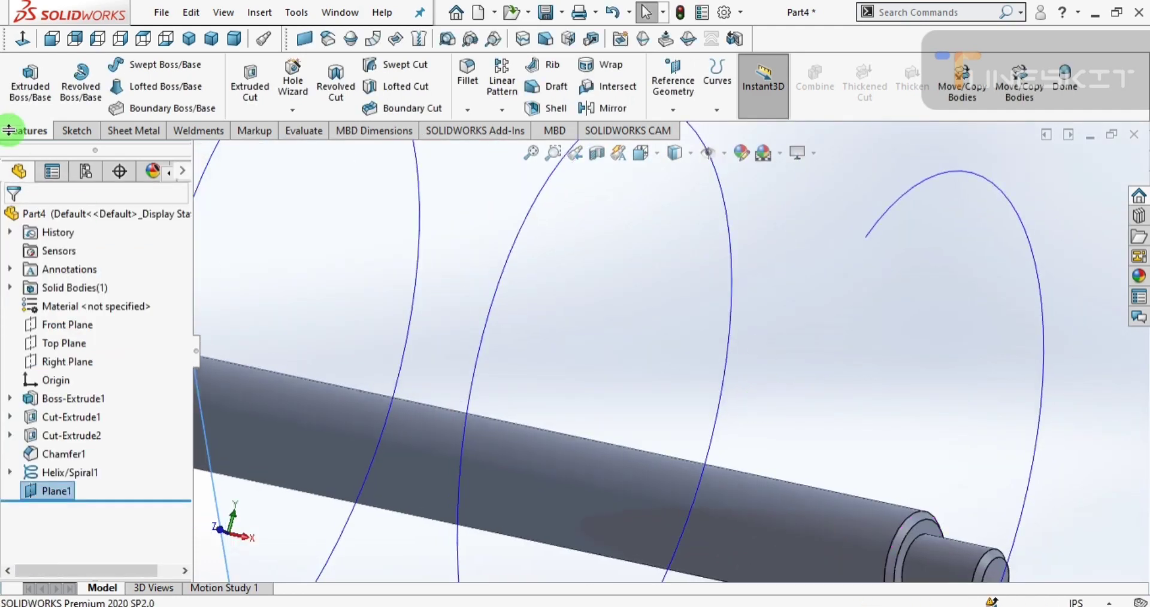
- Draw a corner rectangle on Plane1 dimensioned 1.00 in wide by 1.50 in tall
click(89, 127)
click(111, 86)
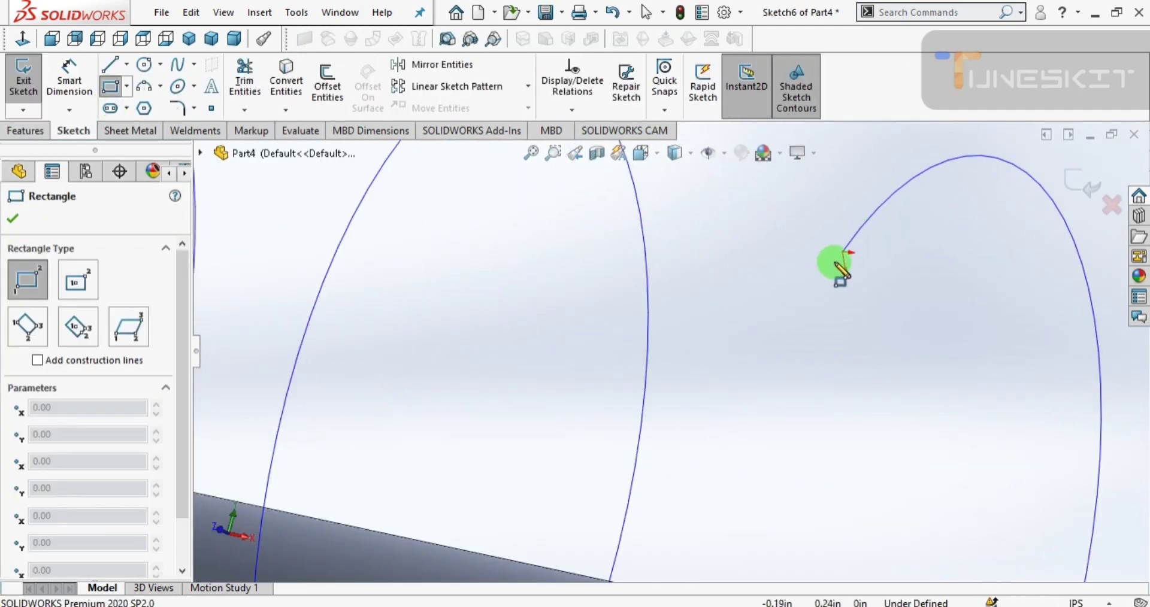
drag(809, 258, 766, 327)
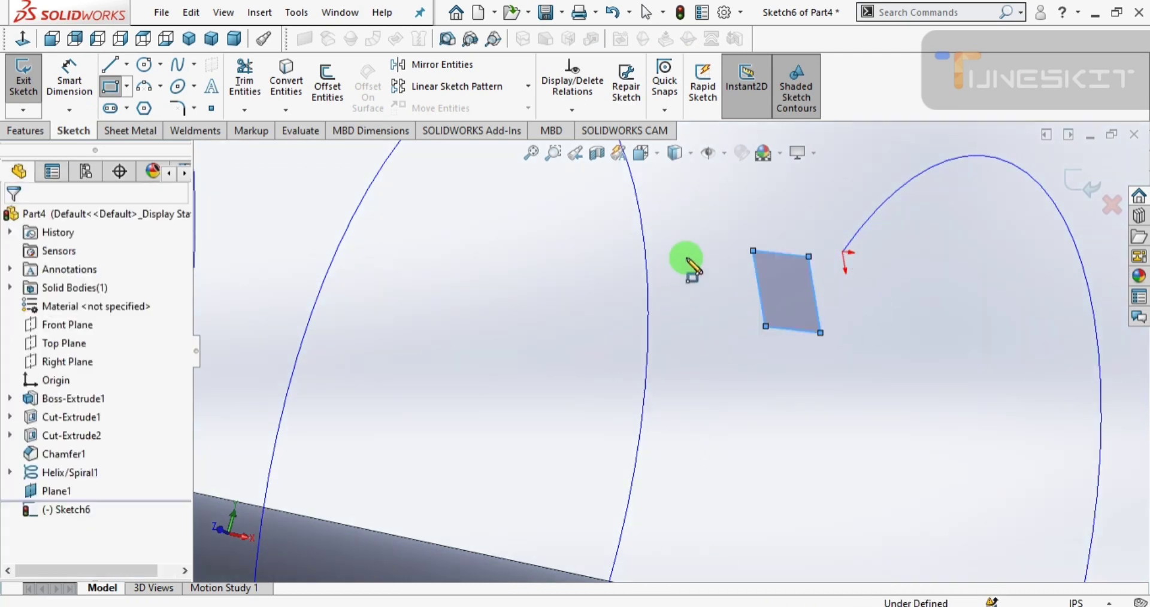
click(781, 255)
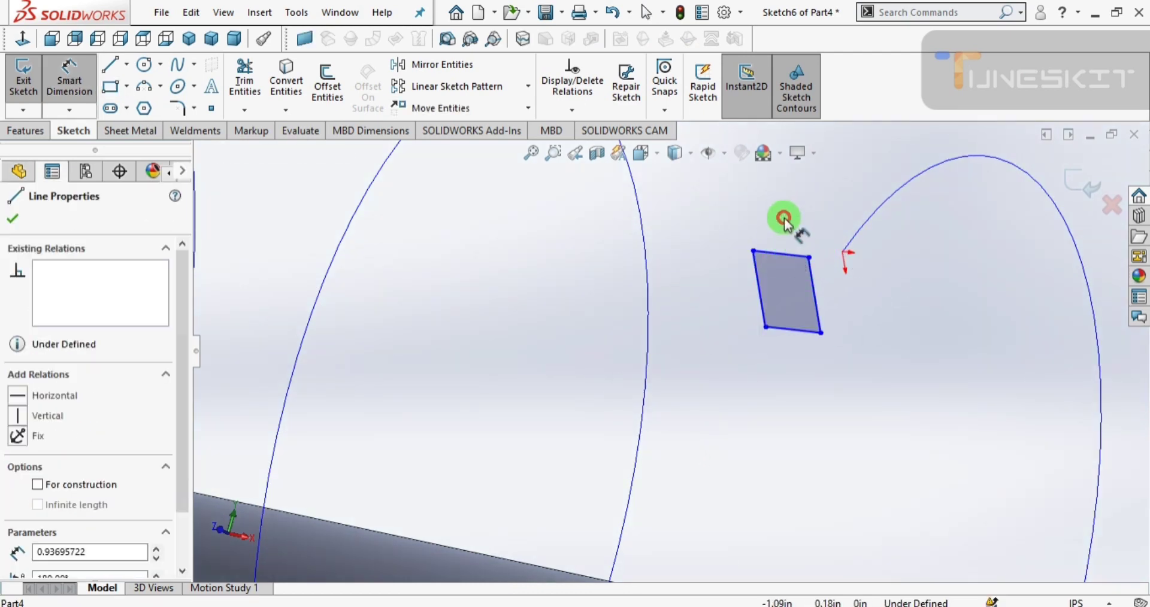
click(796, 238)
text(1)
key(Return)
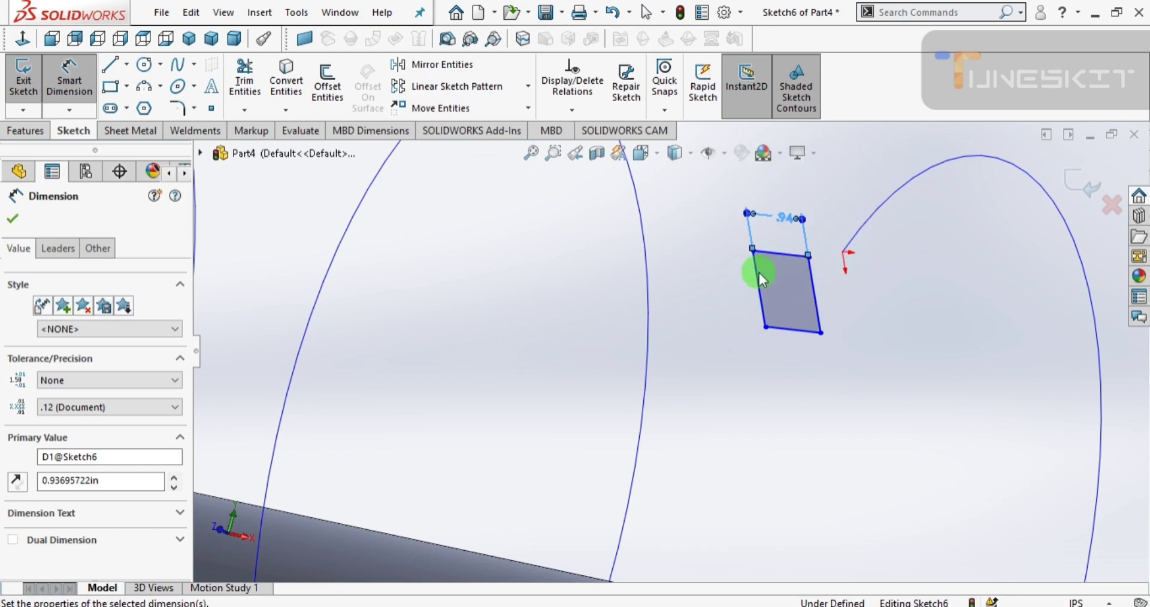
click(732, 300)
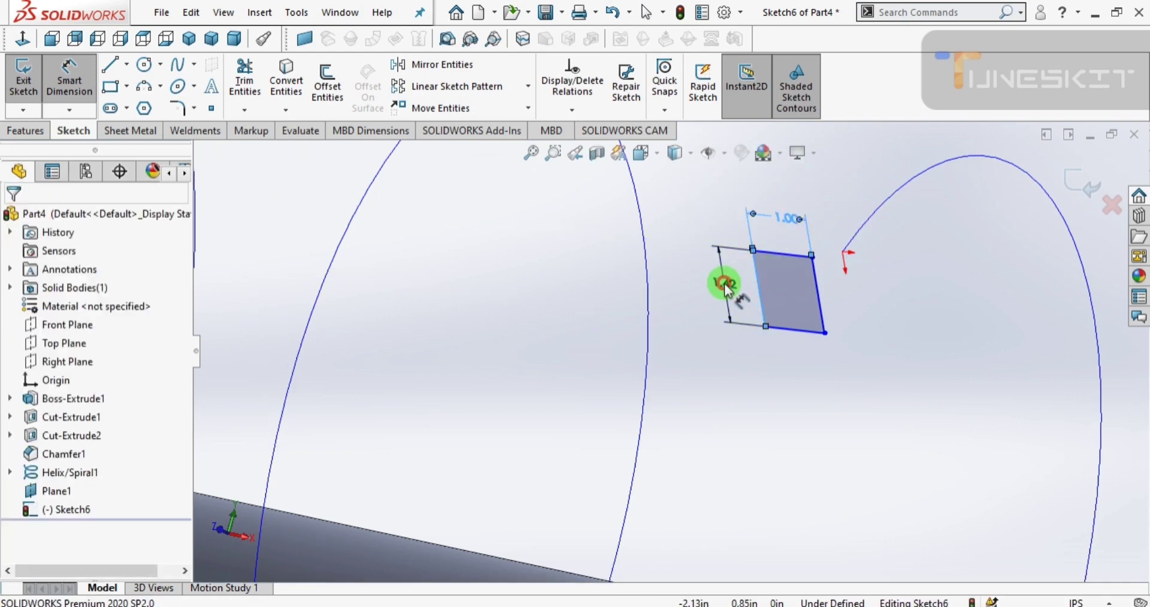
click(727, 276)
text(1.5)
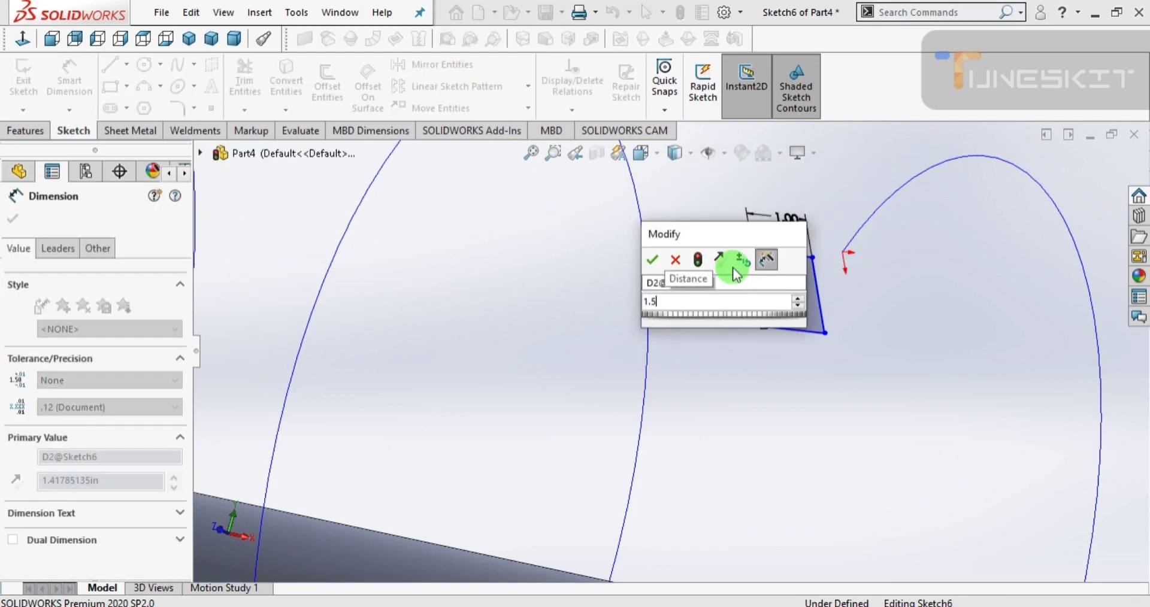
key(Return)
click(806, 256)
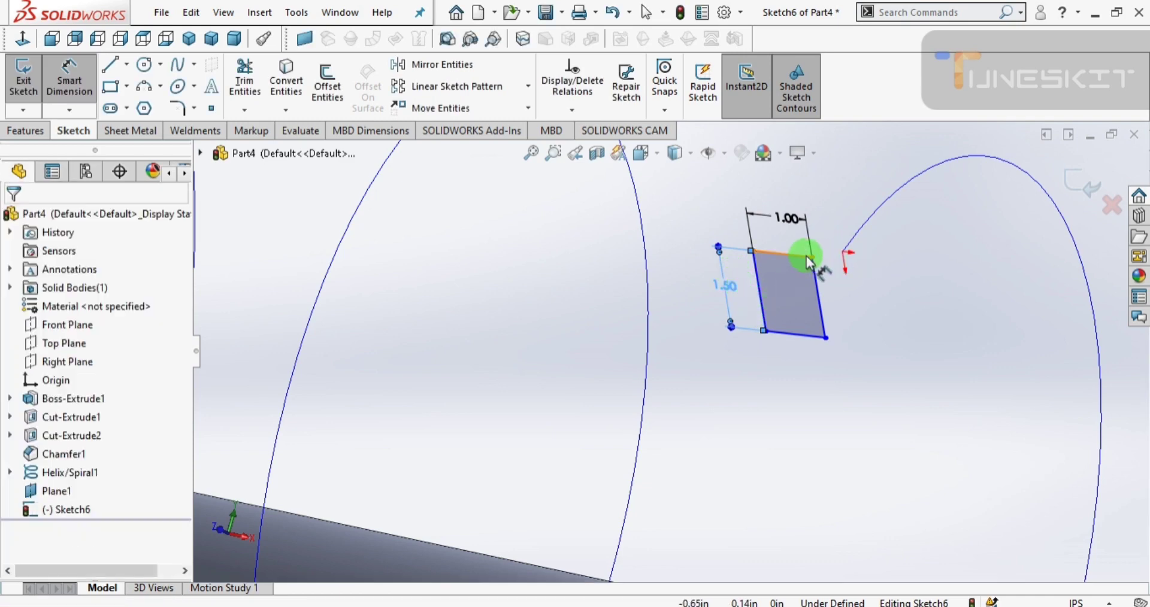
key(Escape)
- Pierce the rectangle's top-right corner onto the helix and hide Plane1
click(812, 259)
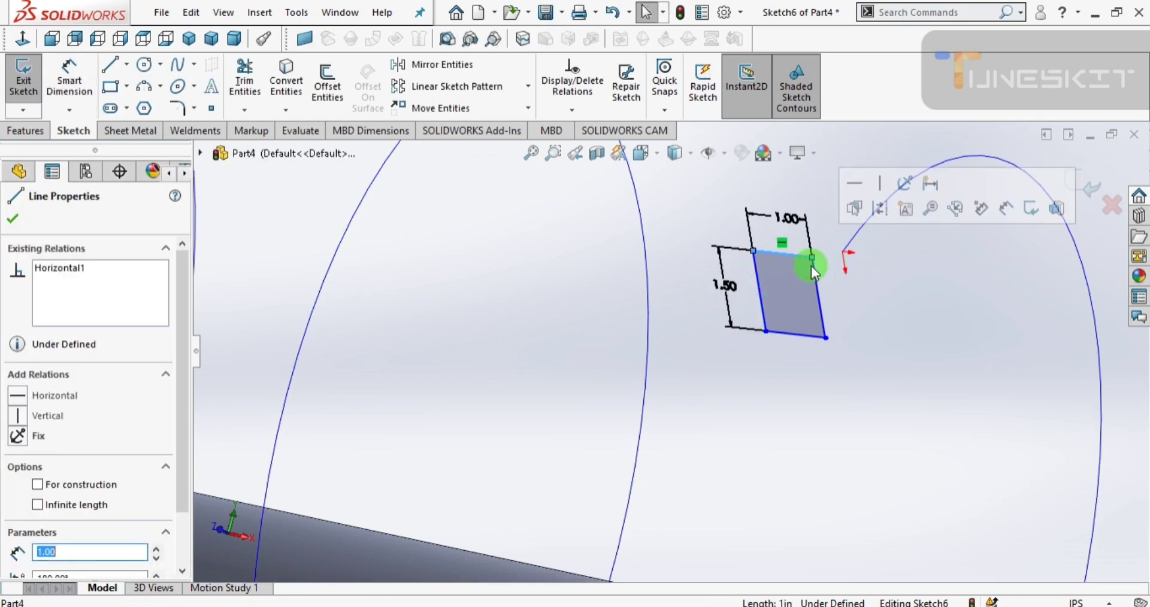
click(812, 258)
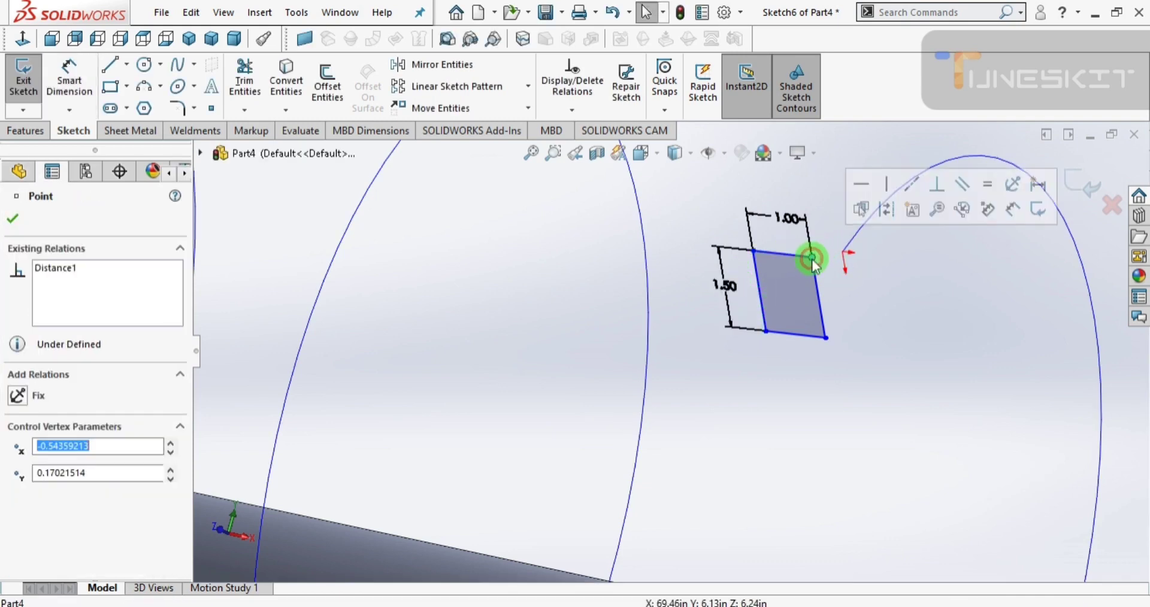
ctrl+click(859, 231)
click(908, 154)
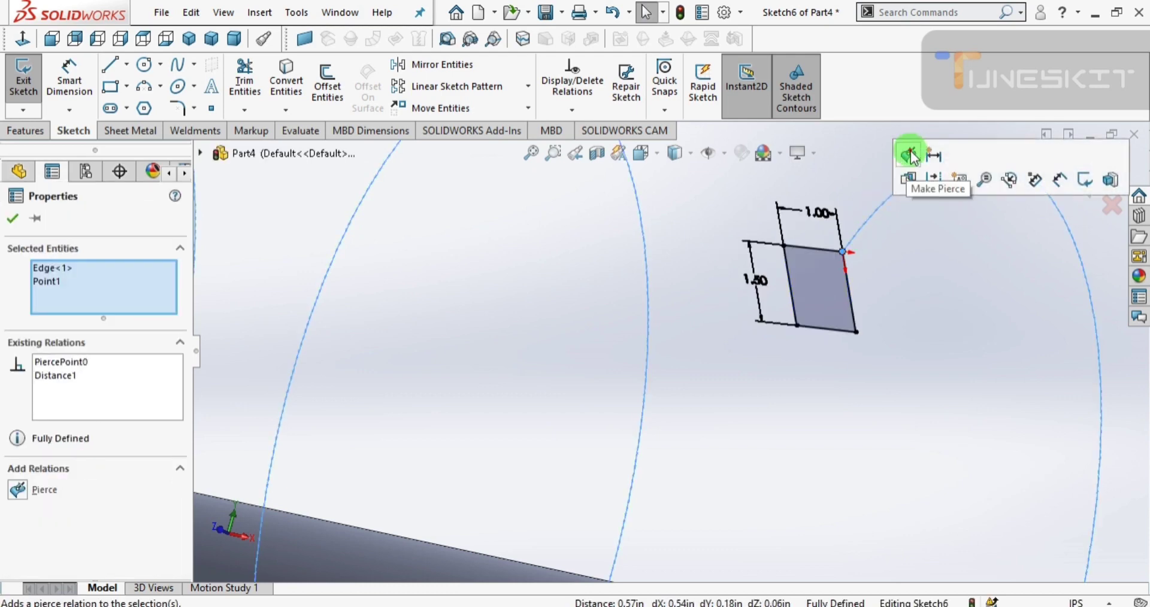
click(546, 360)
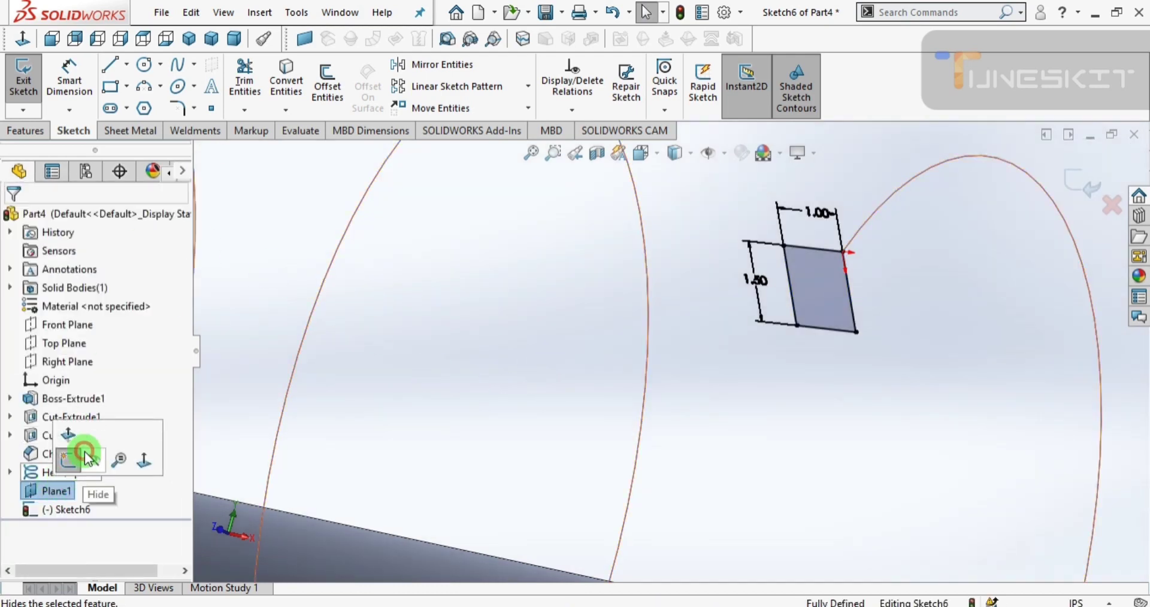
click(201, 360)
click(23, 131)
click(453, 208)
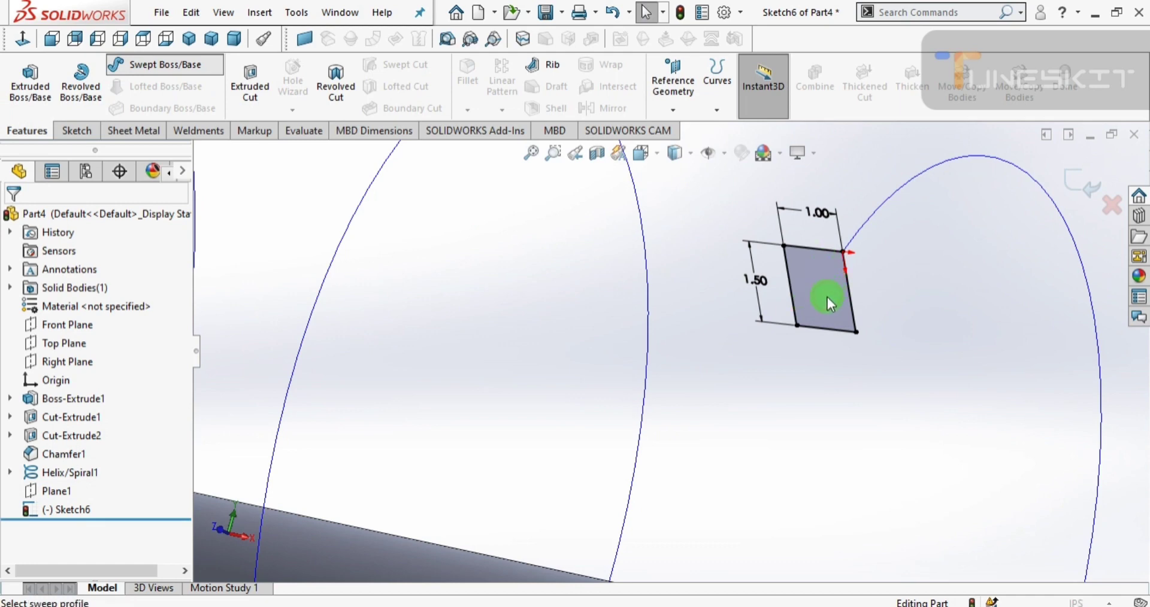
- Sweep the rectangle profile along the helix path to form the solid flight
mouse_move(828, 297)
mouse_down()
mouse_move(854, 249)
mouse_move(868, 252)
mouse_up()
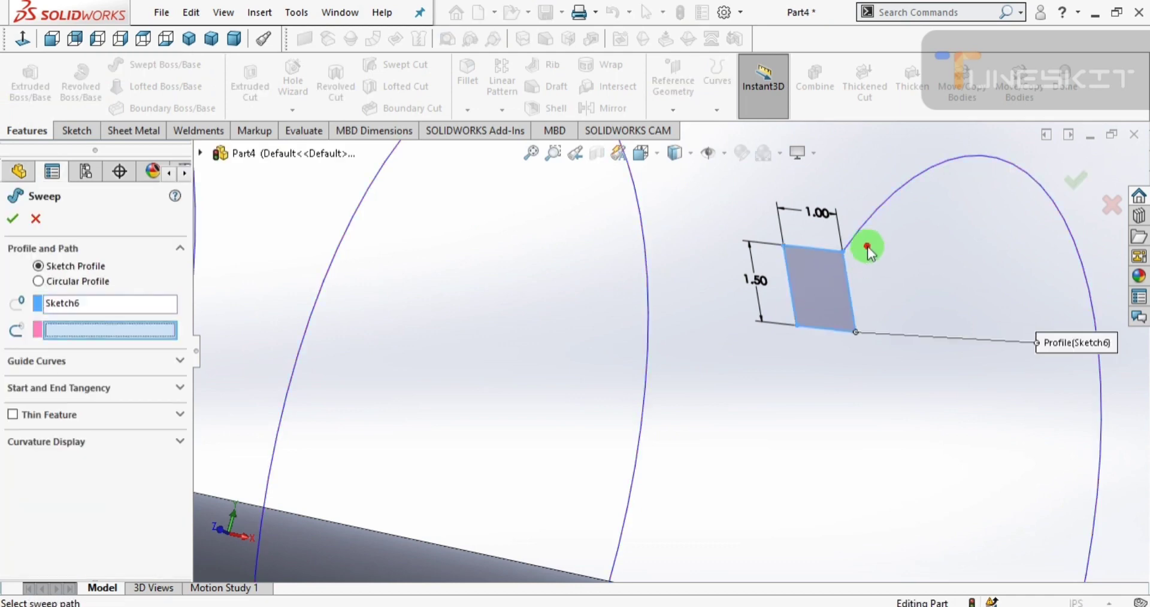
click(874, 212)
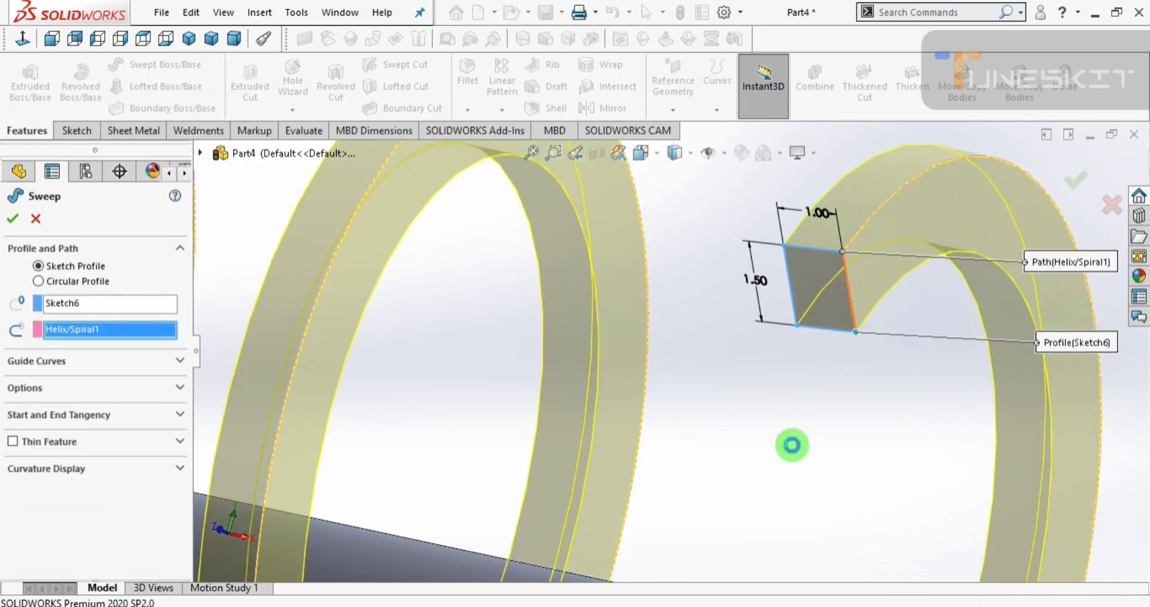
right_click(763, 436)
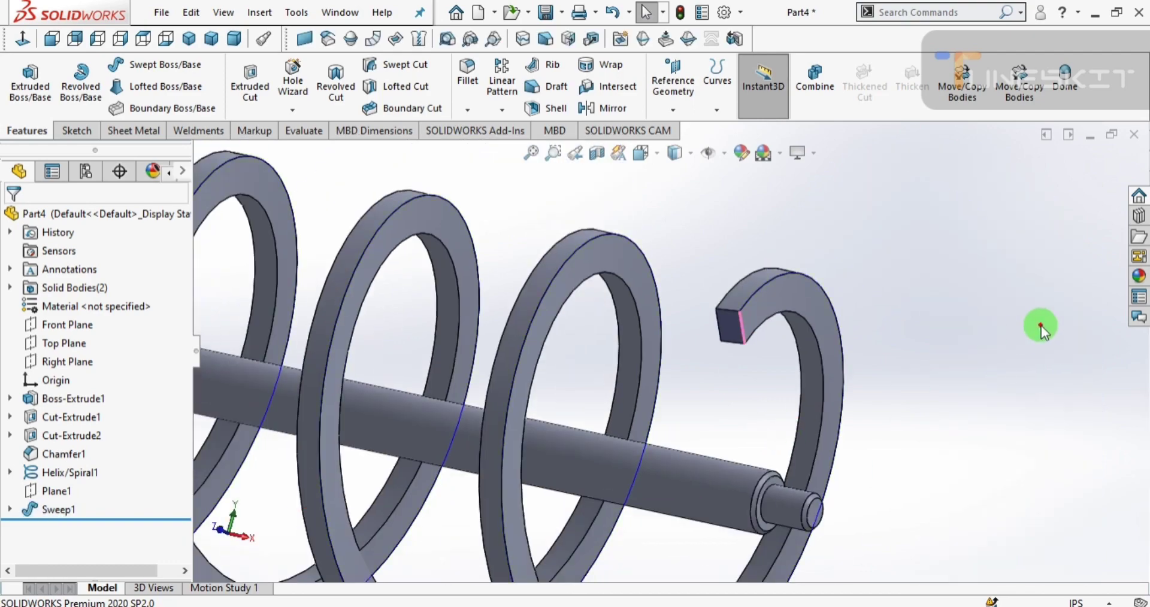
scroll(748, 391, down, 3)
scroll(749, 391, up, 5)
- Orbit and zoom around the model to inspect the helical flight from several angles
middle_drag(749, 390, 719, 423)
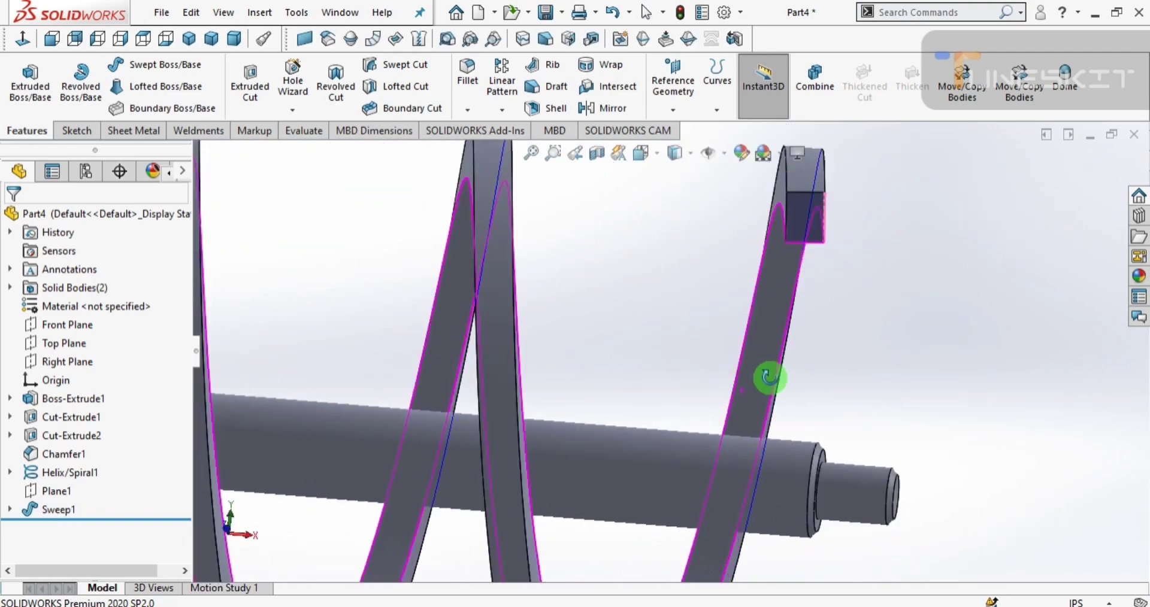
scroll(659, 431, up, 5)
key(f)
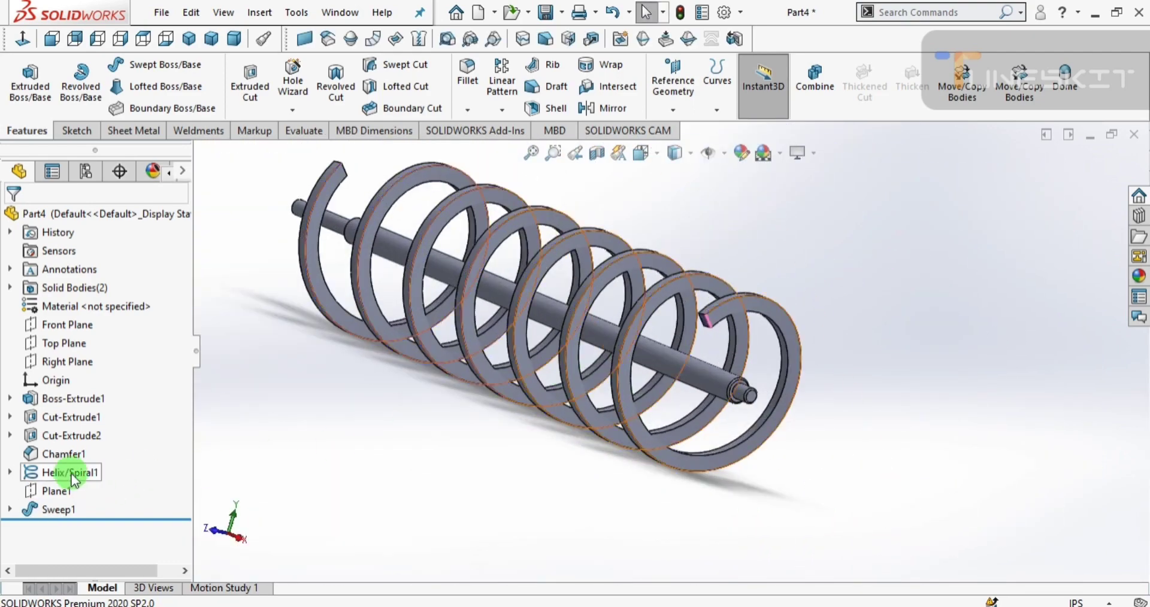
click(55, 473)
scroll(663, 414, down, 3)
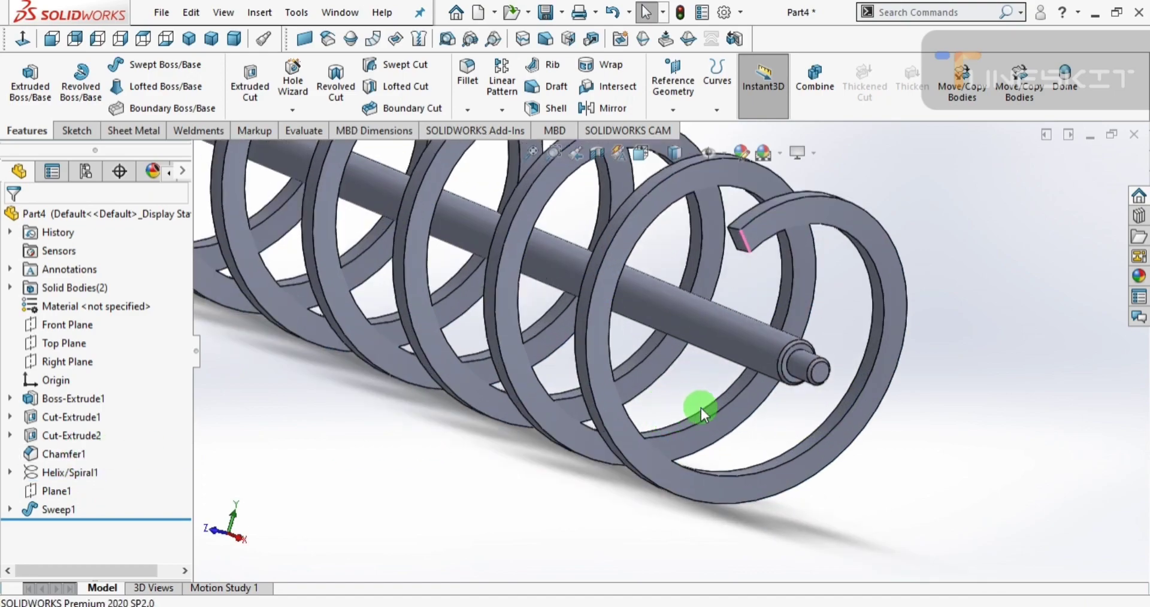
mouse_move(695, 405)
middle_down()
mouse_move(834, 479)
mouse_move(749, 484)
middle_up()
scroll(751, 484, up, 5)
middle_drag(642, 424, 663, 527)
scroll(818, 436, down, 5)
mouse_move(818, 436)
middle_down()
mouse_move(827, 441)
mouse_move(801, 427)
middle_up()
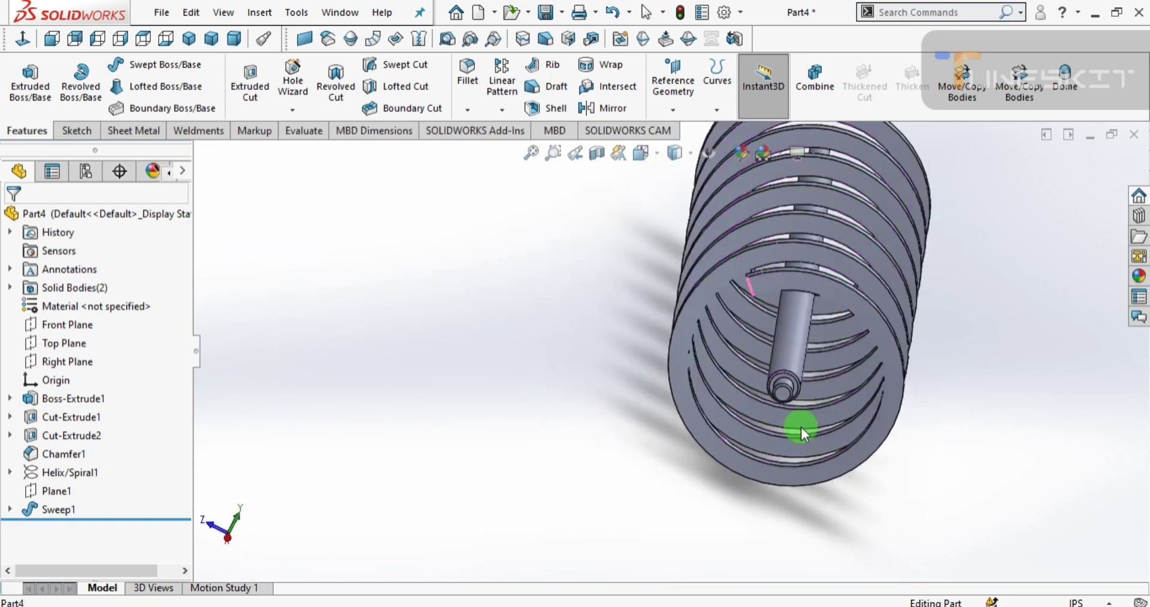
scroll(793, 359, down, 5)
- Sketch a 9.00 in diameter circle centered on the origin on the shaft end face
click(791, 336)
click(847, 261)
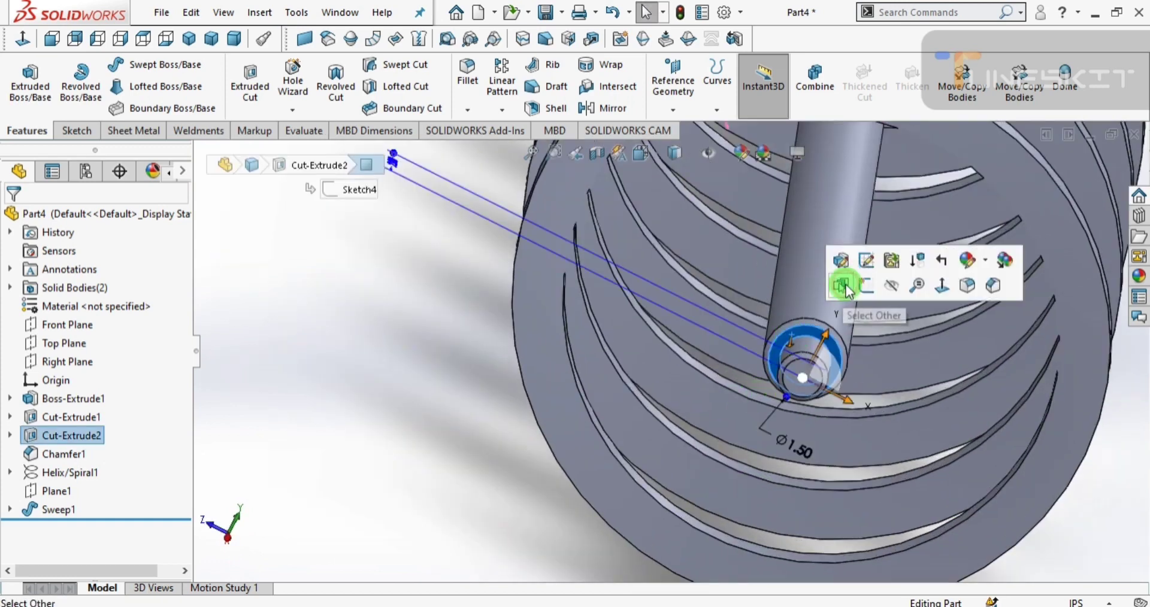
click(22, 38)
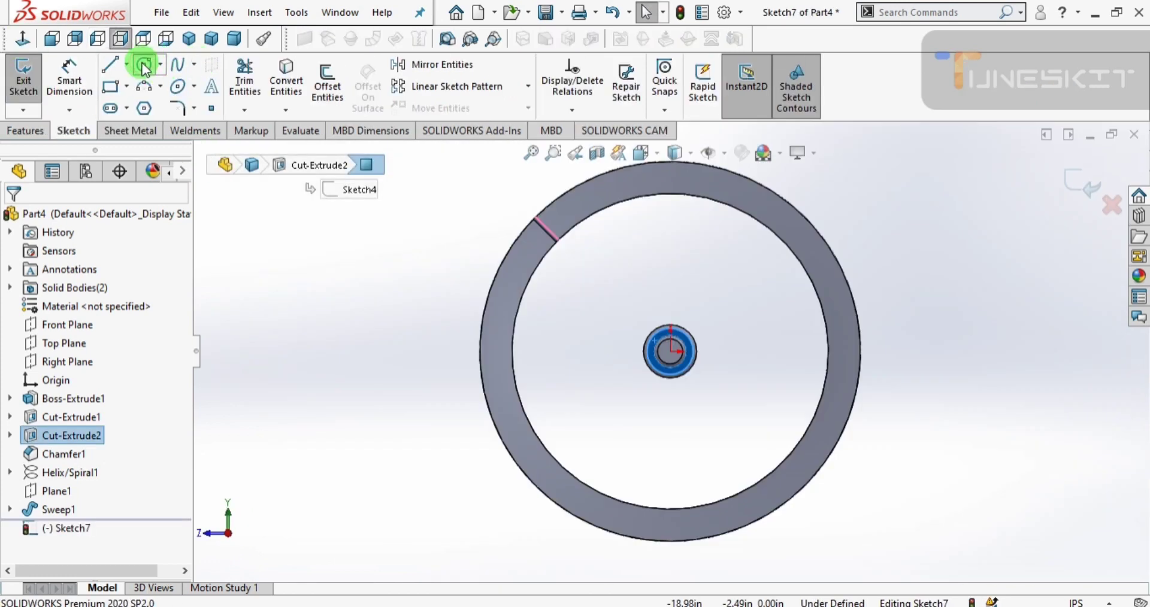
click(144, 67)
click(670, 351)
click(666, 412)
right_drag(606, 365, 606, 327)
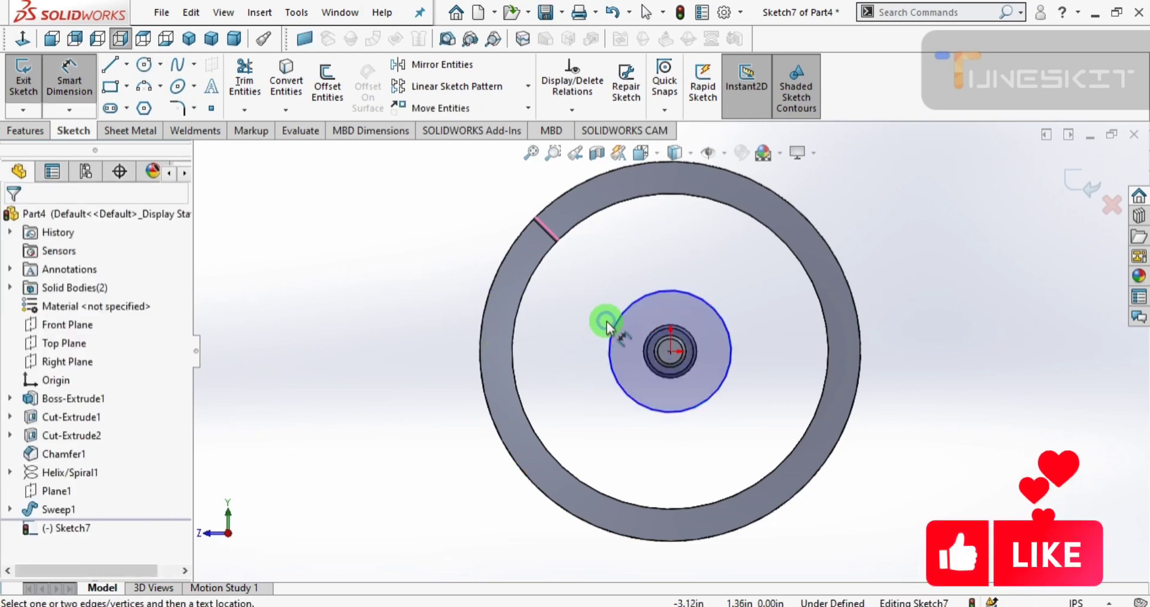
click(608, 334)
click(596, 342)
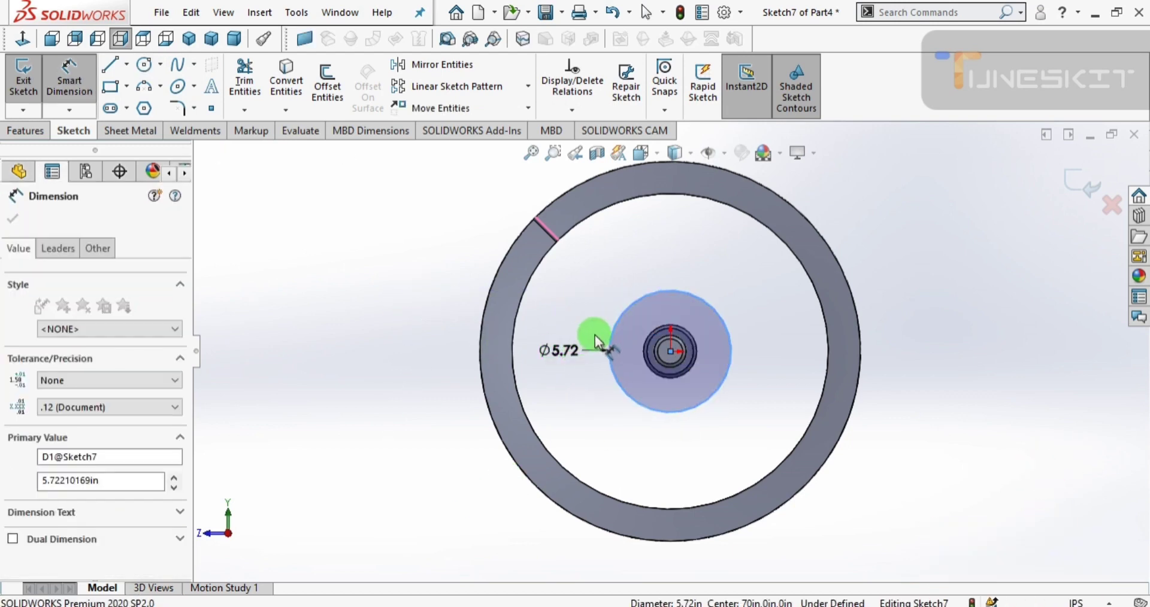
text(9)
key(Return)
click(25, 130)
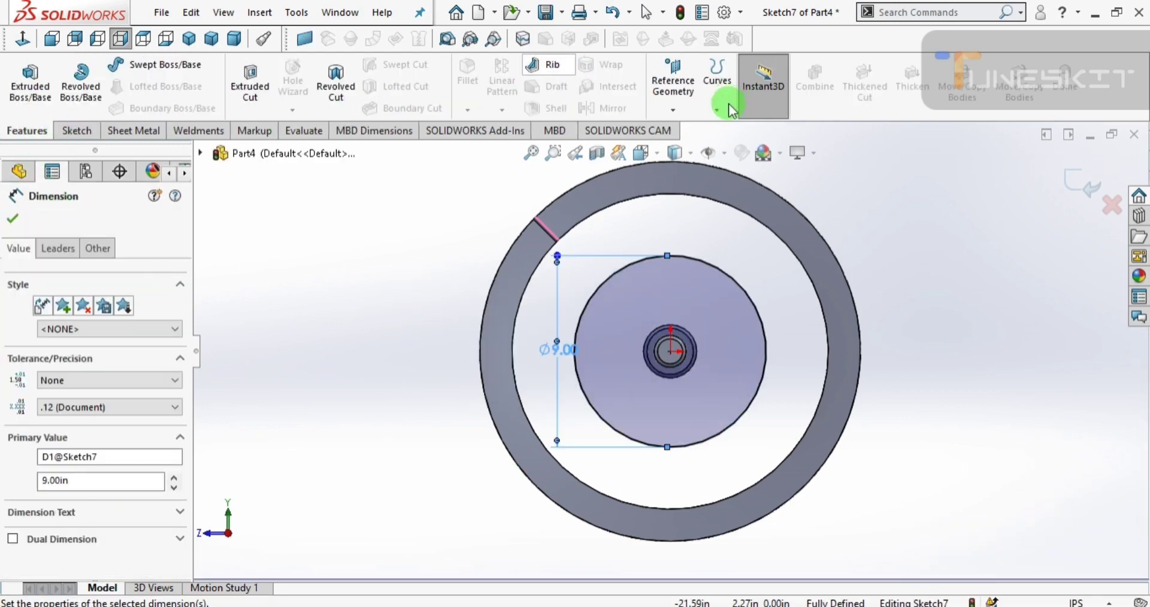
- Turn the circle into a counterclockwise 7-revolution helix and orbit to inspect the coil
click(727, 107)
click(734, 146)
mouse_move(482, 354)
middle_down()
mouse_move(448, 413)
mouse_move(453, 480)
middle_up()
click(36, 506)
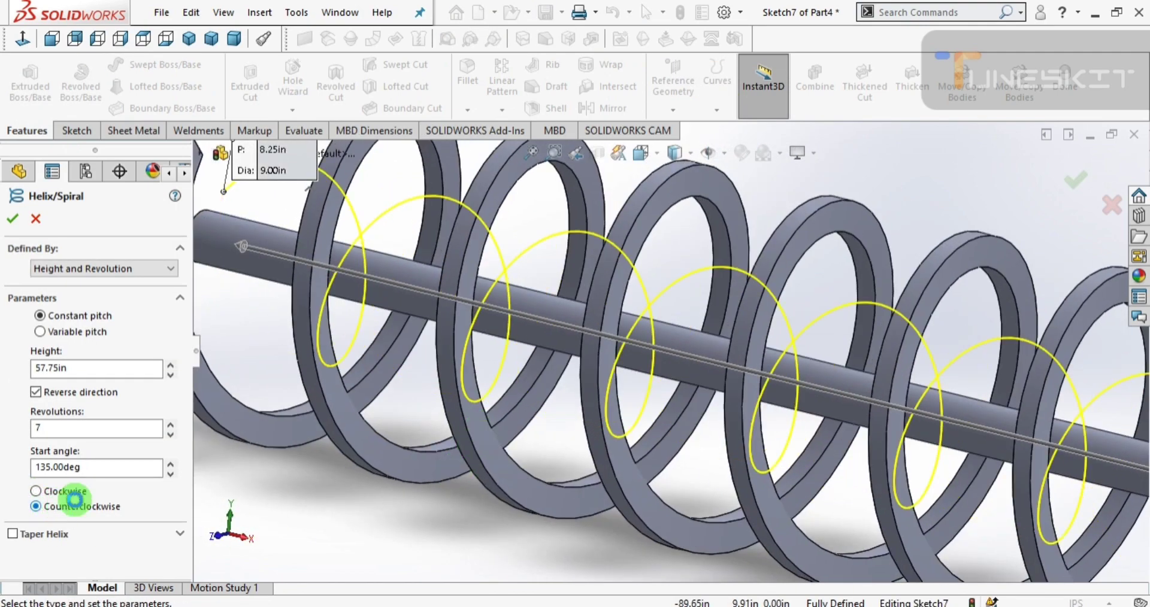
key(Return)
key(f)
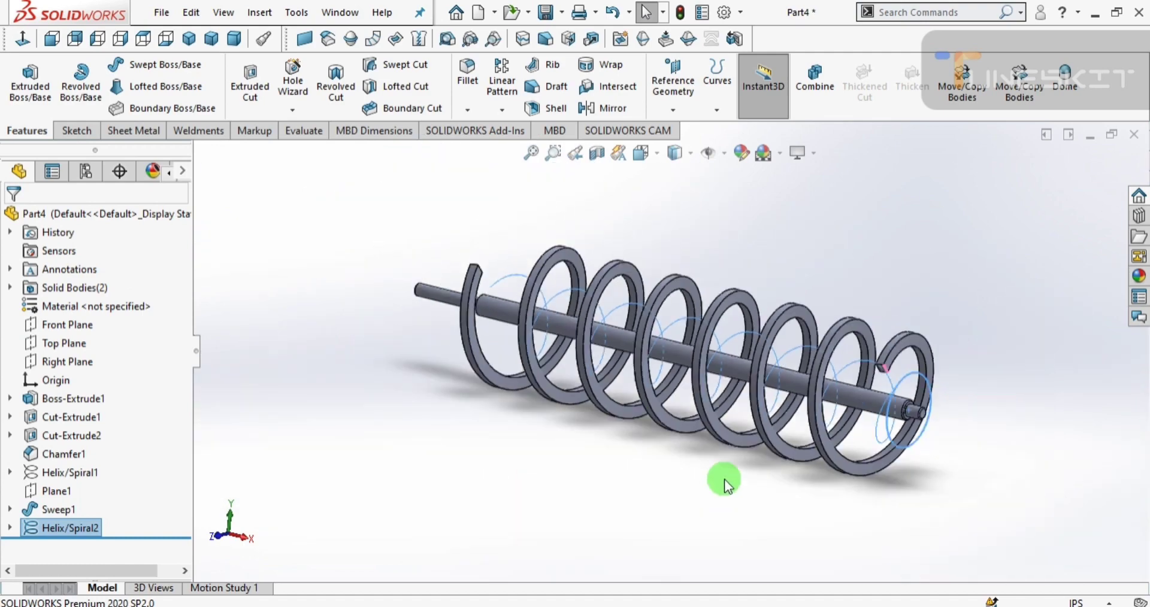
scroll(779, 473, down, 3)
middle_drag(876, 462, 847, 302)
scroll(958, 419, down, 5)
mouse_move(1029, 466)
middle_down()
mouse_move(954, 471)
mouse_move(893, 559)
middle_up()
click(488, 378)
mouse_move(488, 377)
middle_down()
mouse_move(688, 390)
mouse_move(503, 261)
middle_up()
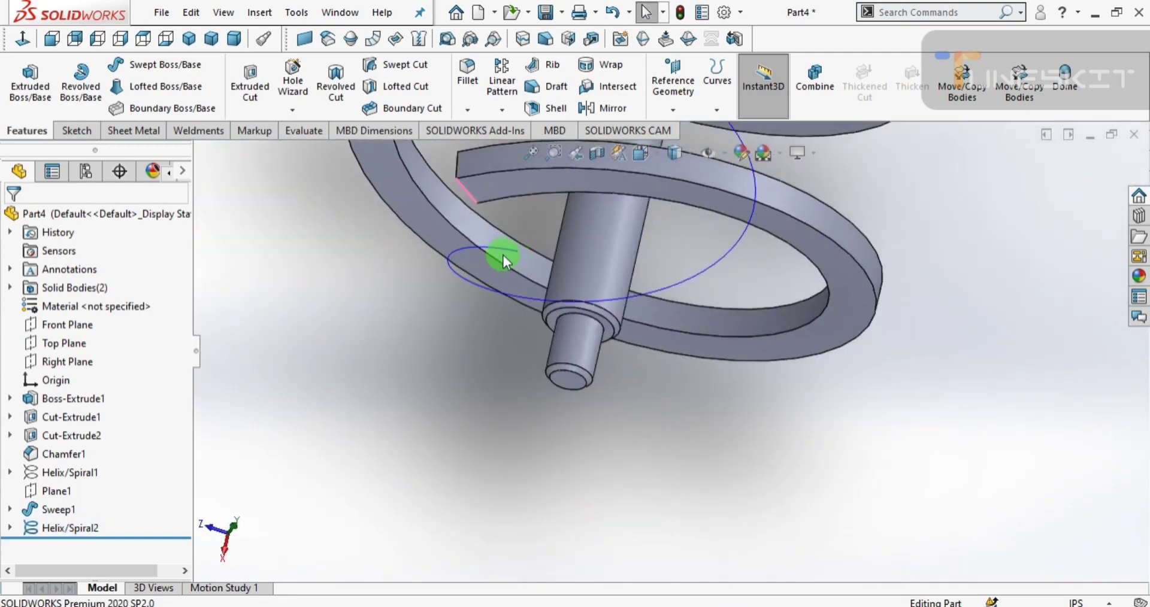
- Add Plane2 perpendicular to the inner helix, coincident with a point on it
click(673, 87)
click(682, 128)
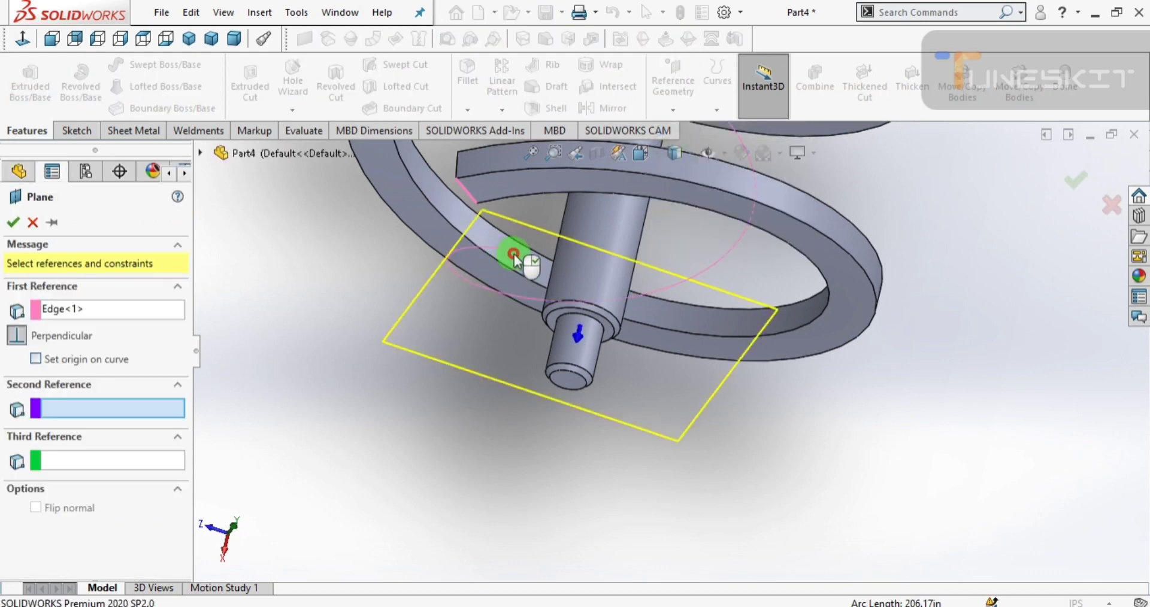
click(514, 253)
click(519, 249)
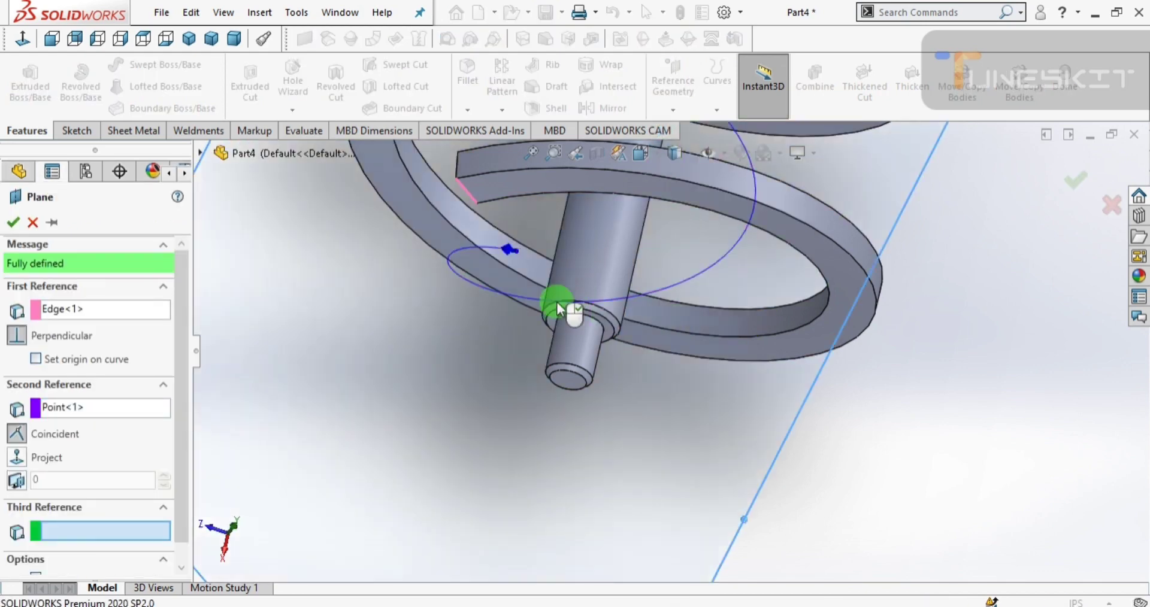
right_click(557, 309)
mouse_move(539, 260)
middle_down()
mouse_move(490, 242)
mouse_move(506, 310)
middle_up()
- Draw a corner rectangle on Plane2 and dimension its short edge to 1.00
click(95, 137)
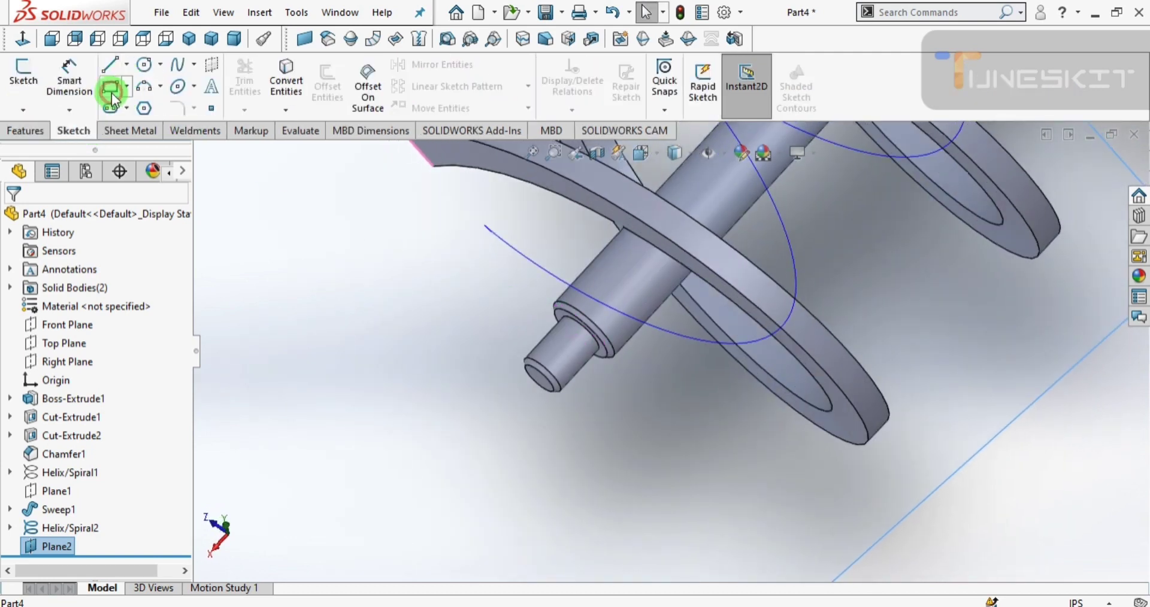
click(111, 86)
drag(461, 279, 506, 304)
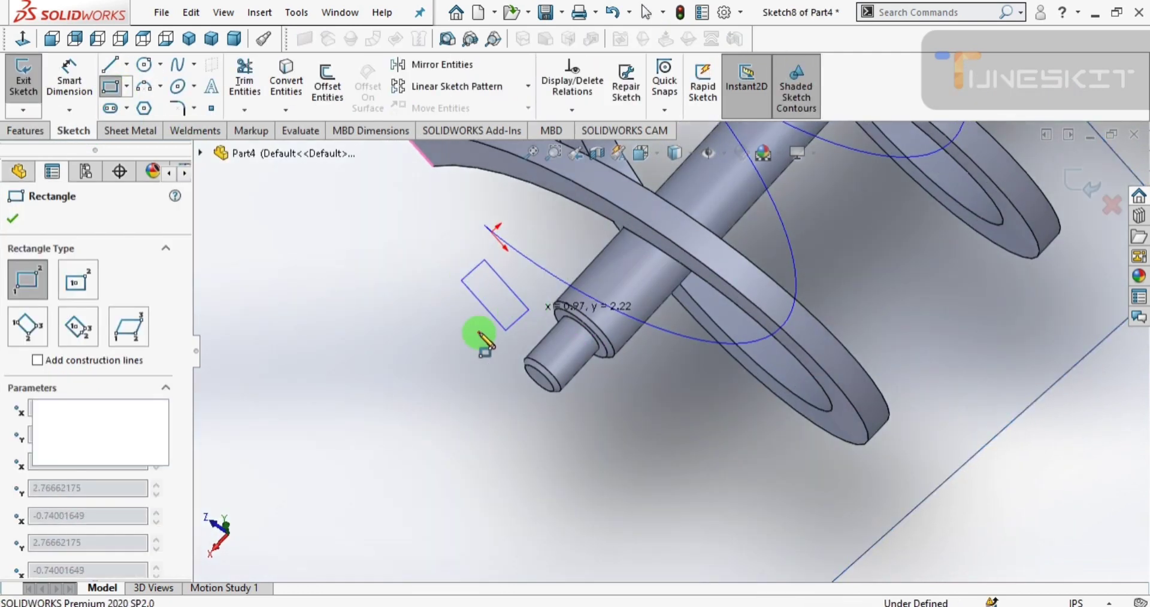
key(d)
click(470, 264)
click(451, 251)
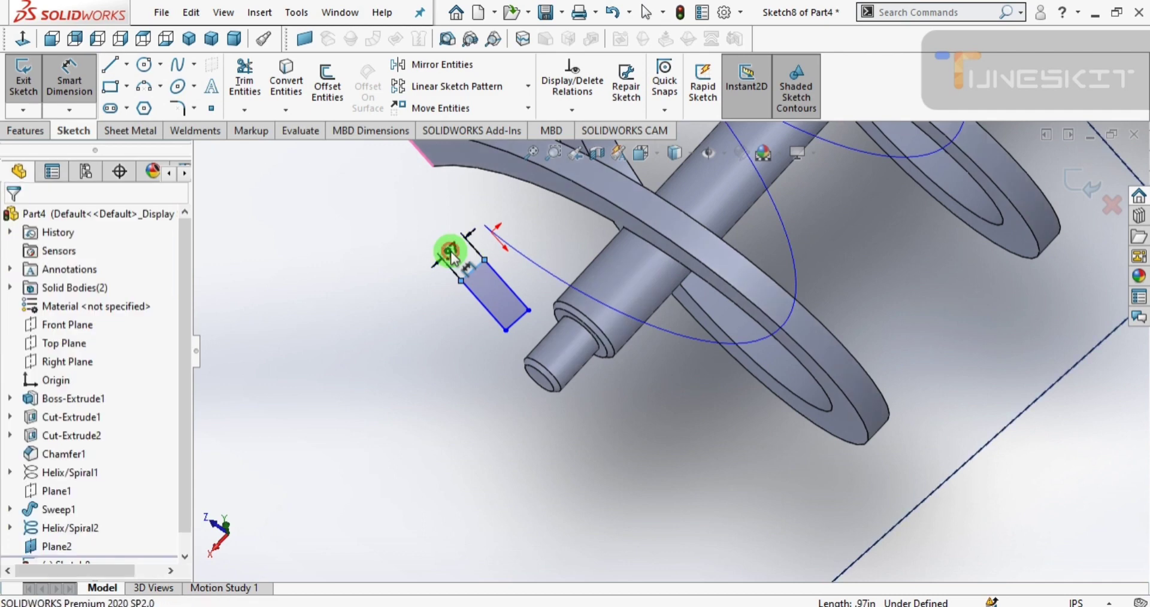
click(482, 313)
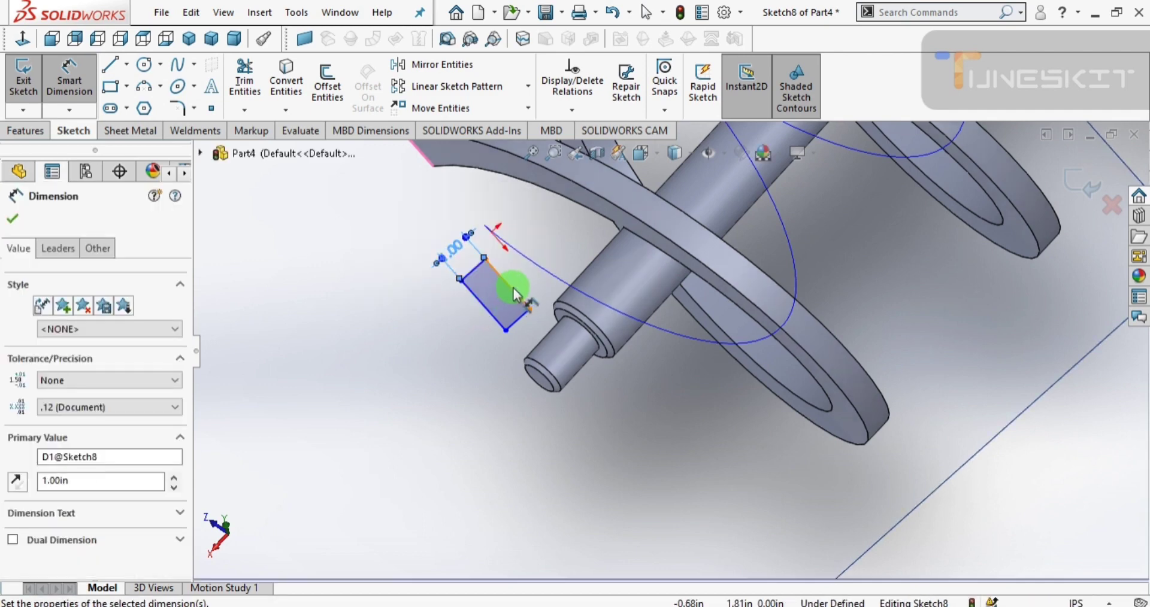
- Dimension the rectangle's long edge to 1.50
click(539, 269)
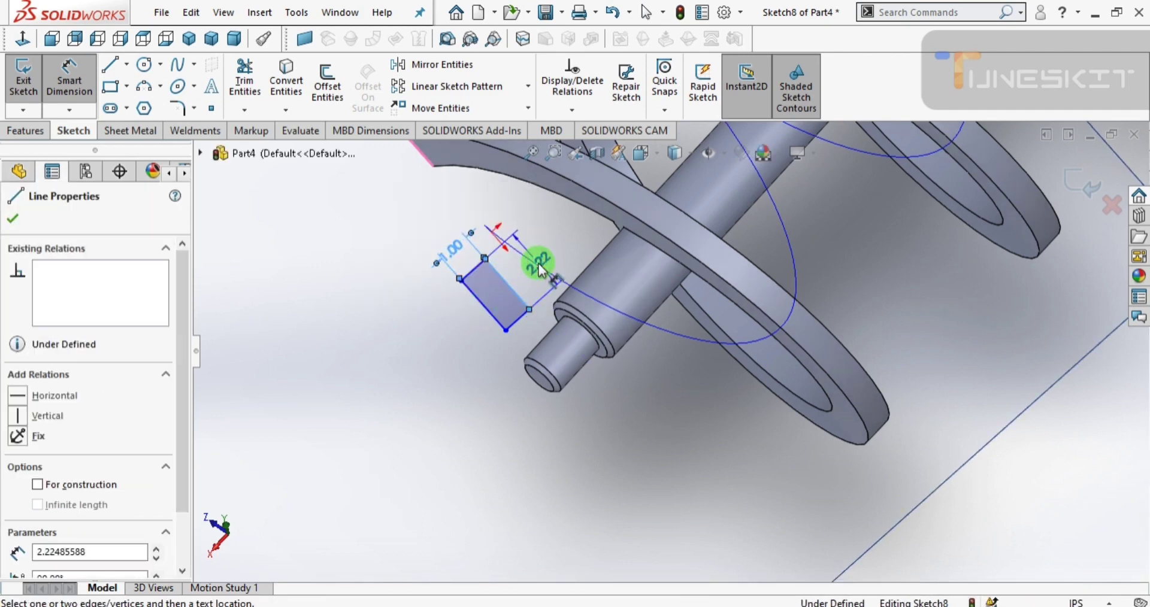
click(541, 270)
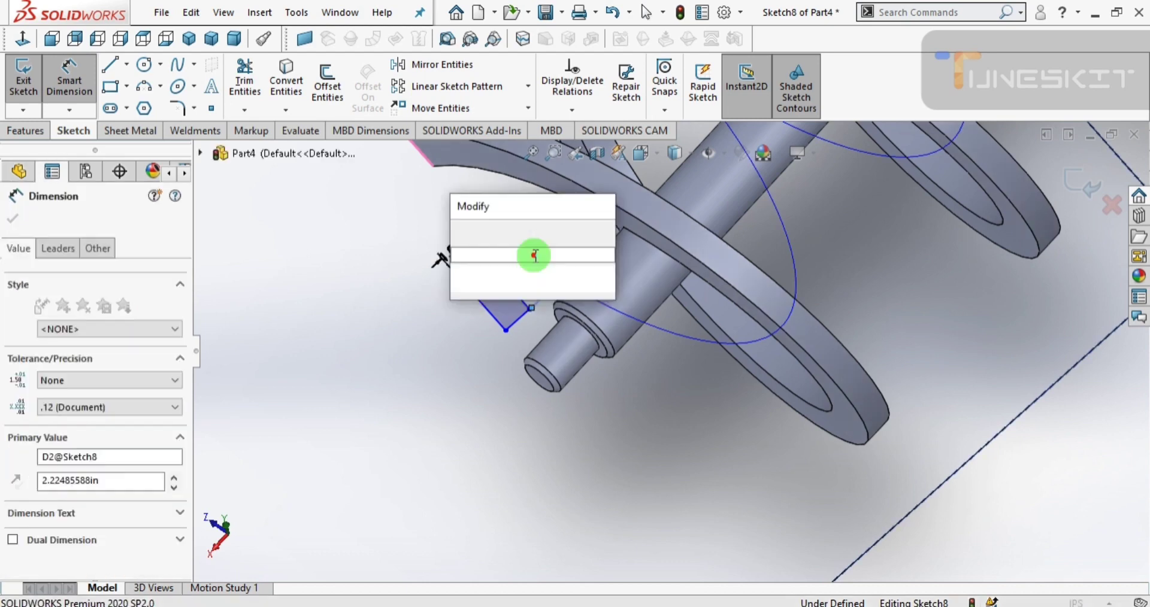
text(1)
click(527, 274)
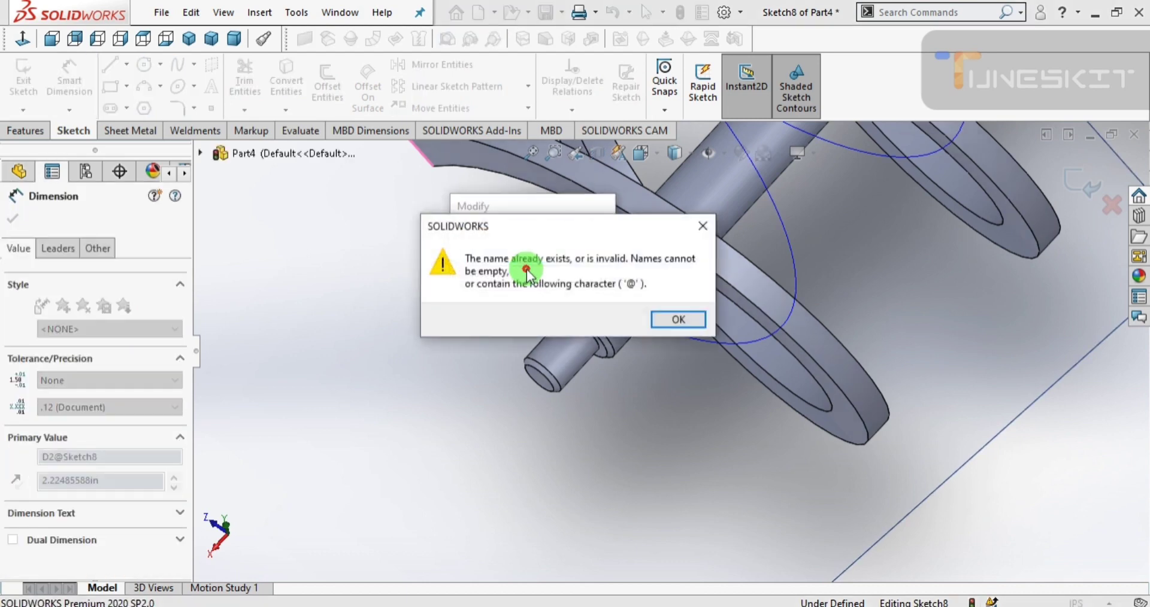
click(662, 322)
double_click(534, 273)
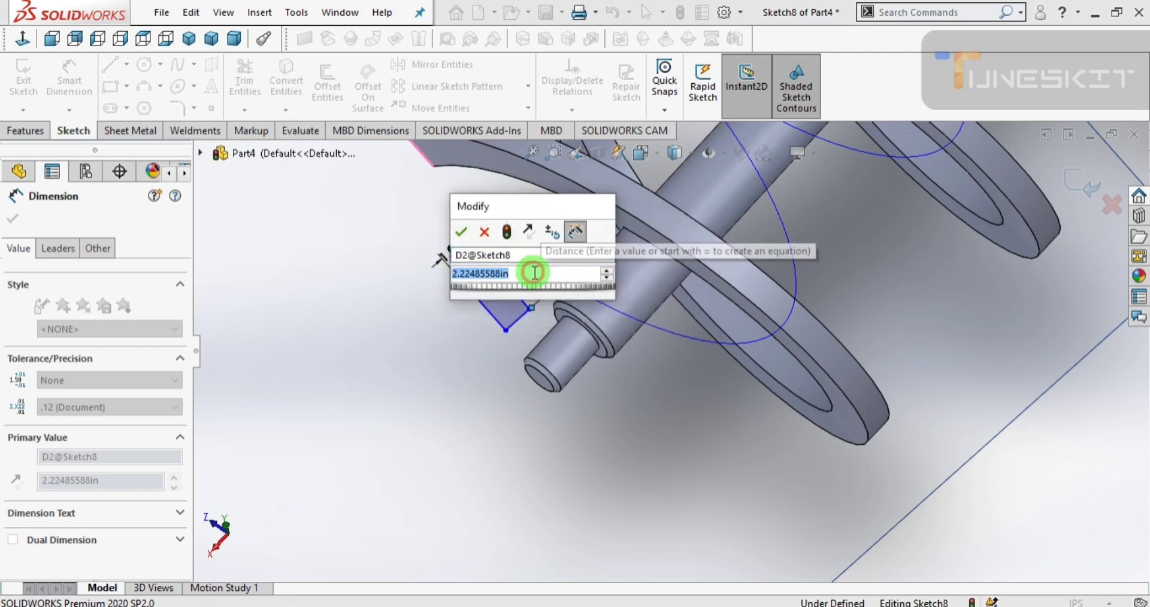
text(1.5)
key(Return)
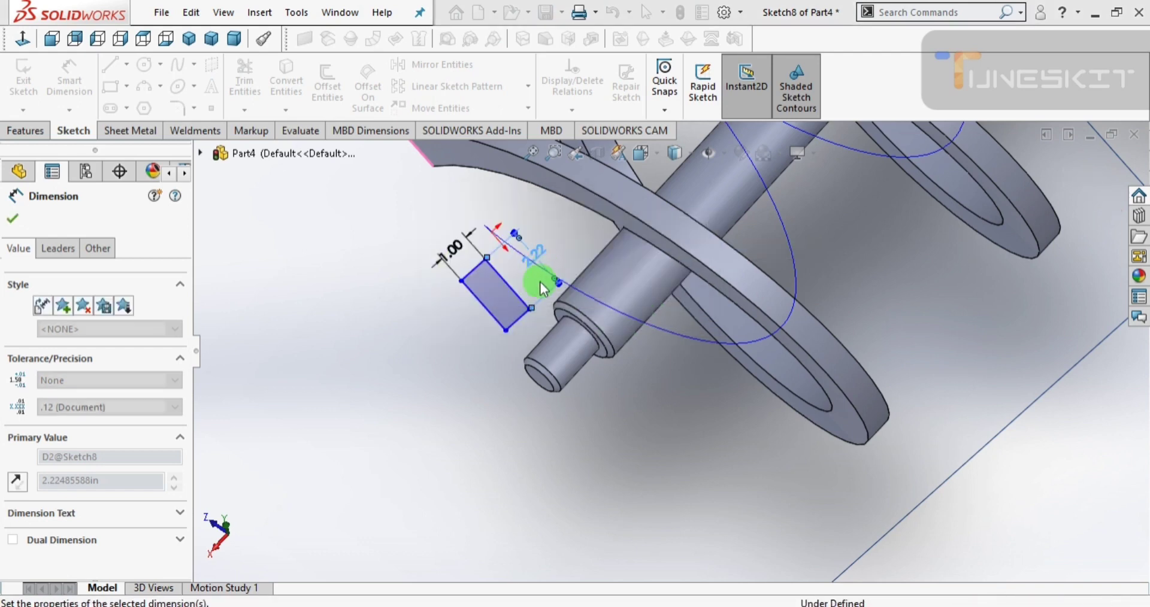
scroll(497, 267, down, 2)
scroll(506, 255, down, 2)
scroll(506, 252, down, 3)
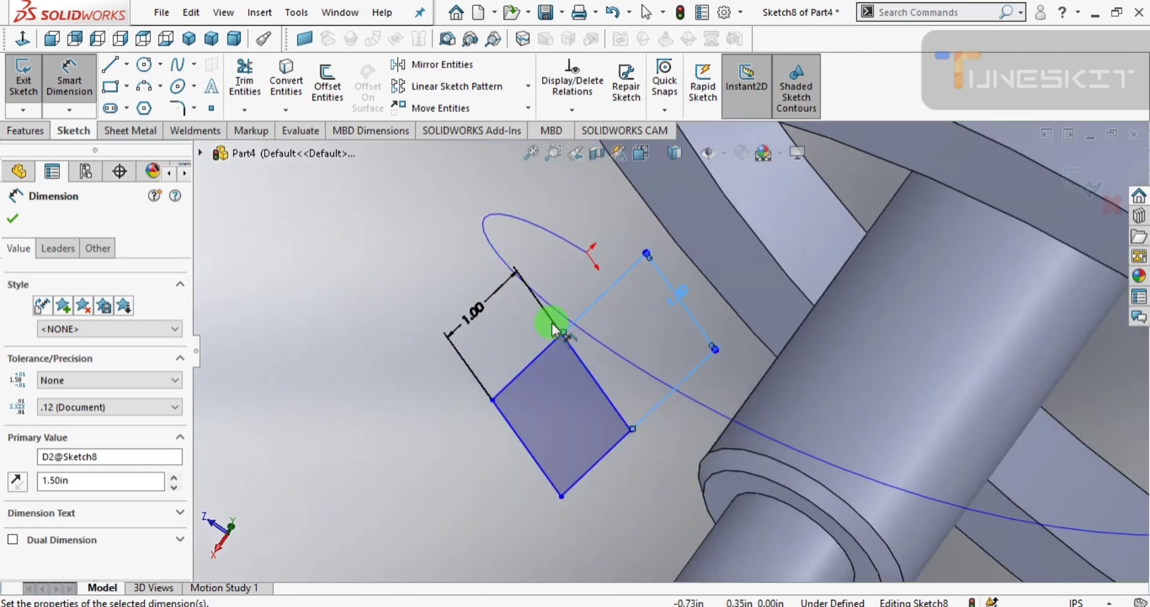
click(410, 455)
key(Escape)
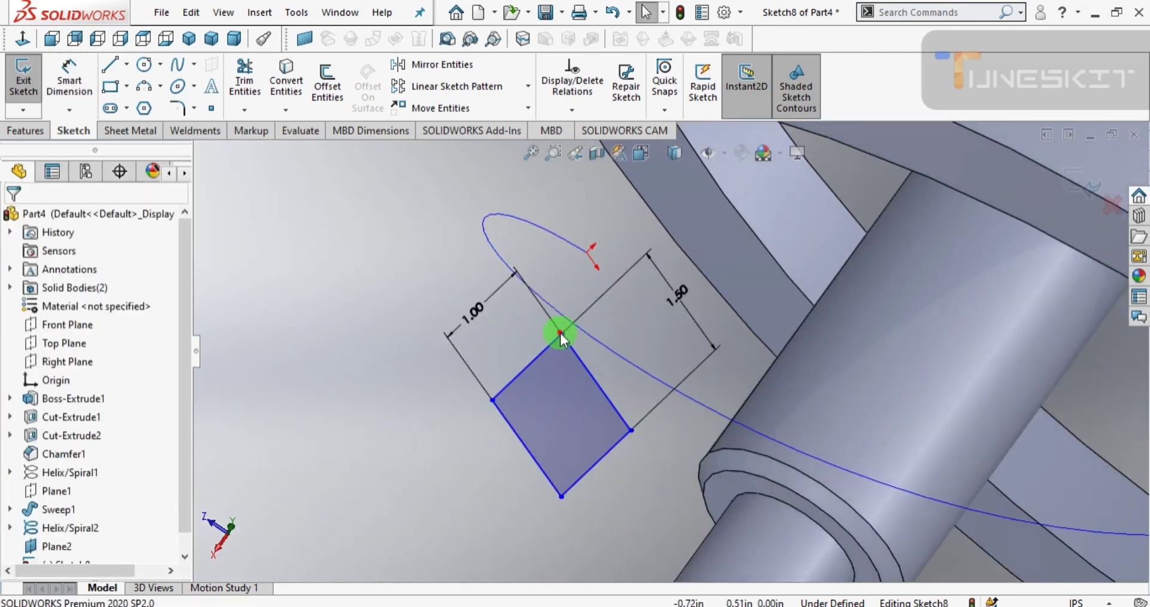
- Pierce the rectangle's corner onto the second helix to fully define the sketch
click(560, 334)
ctrl+click(566, 246)
click(629, 171)
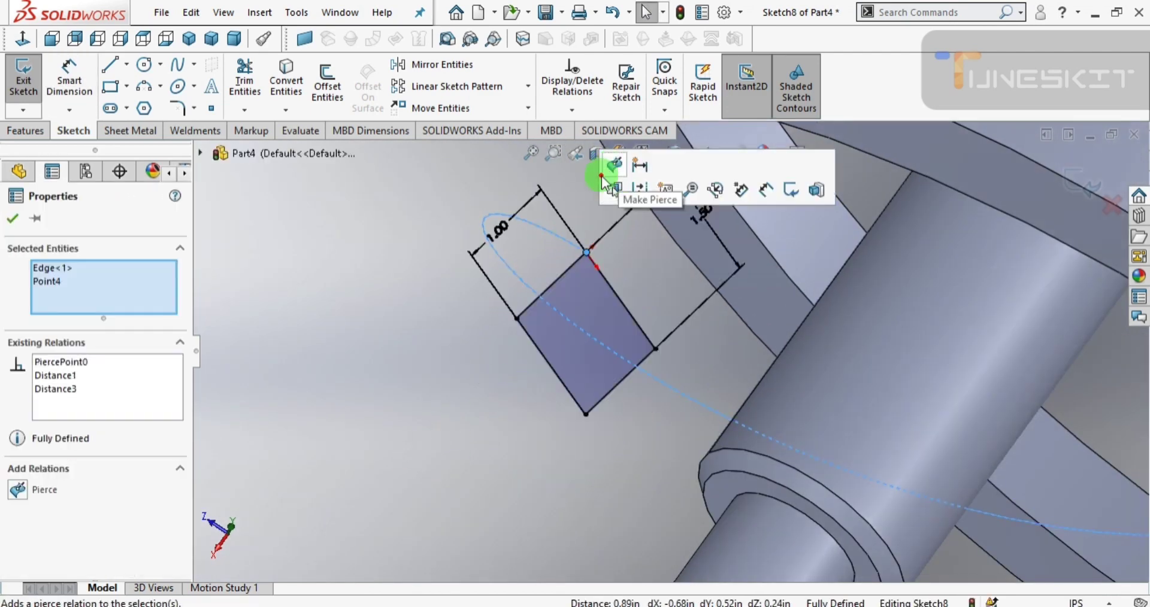
click(324, 387)
- Sweep the Sketch8 rectangle along Helix/Spiral2 to add the inner flight
click(27, 133)
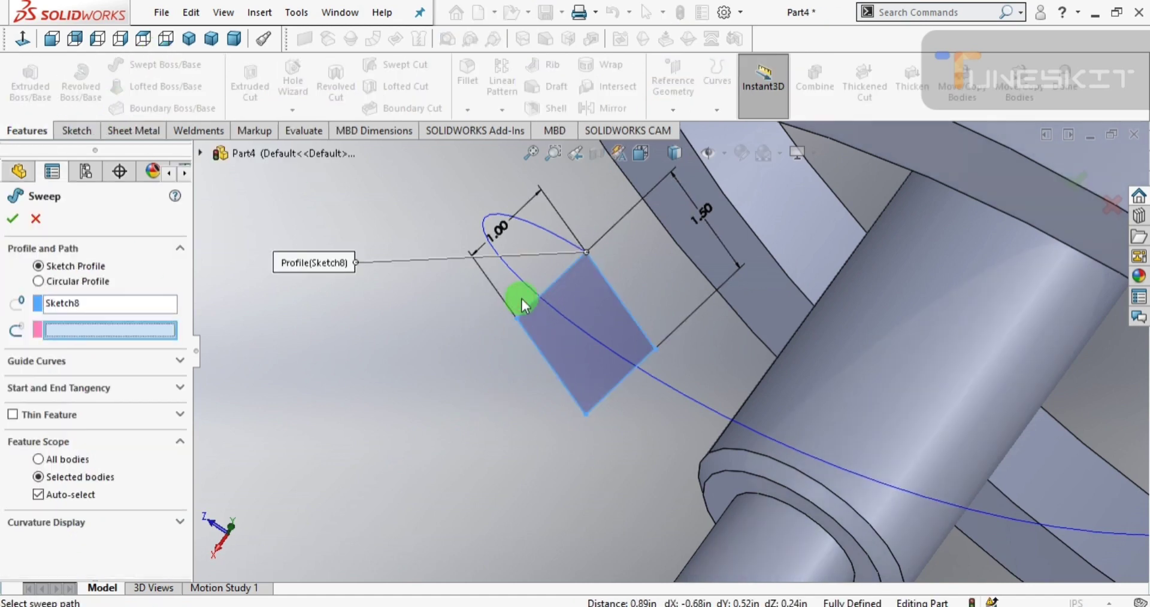
click(514, 275)
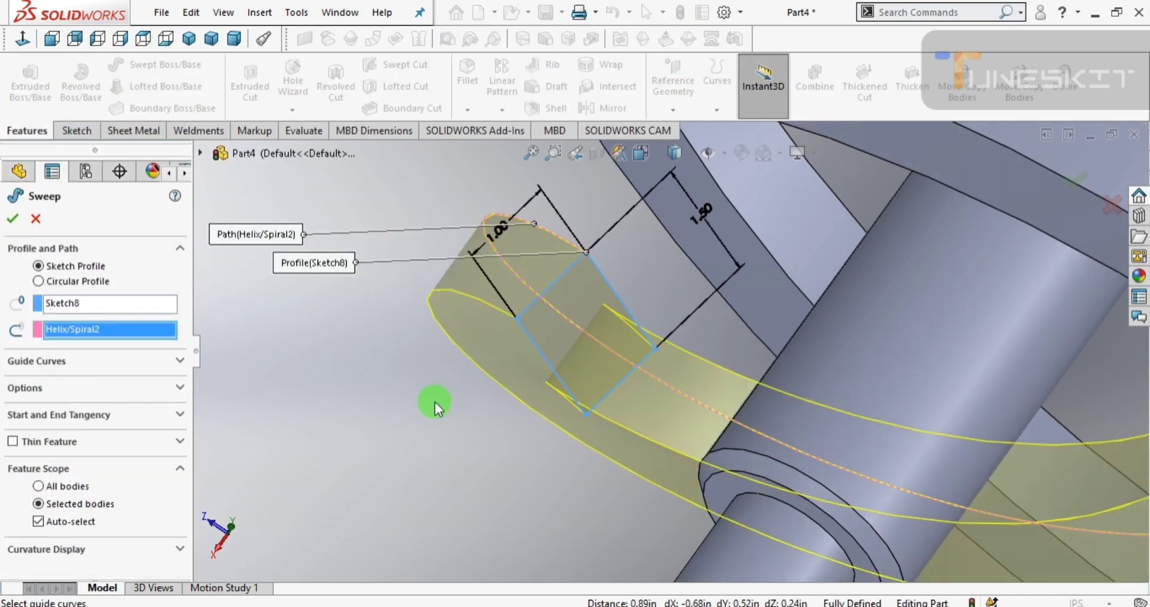
key(Return)
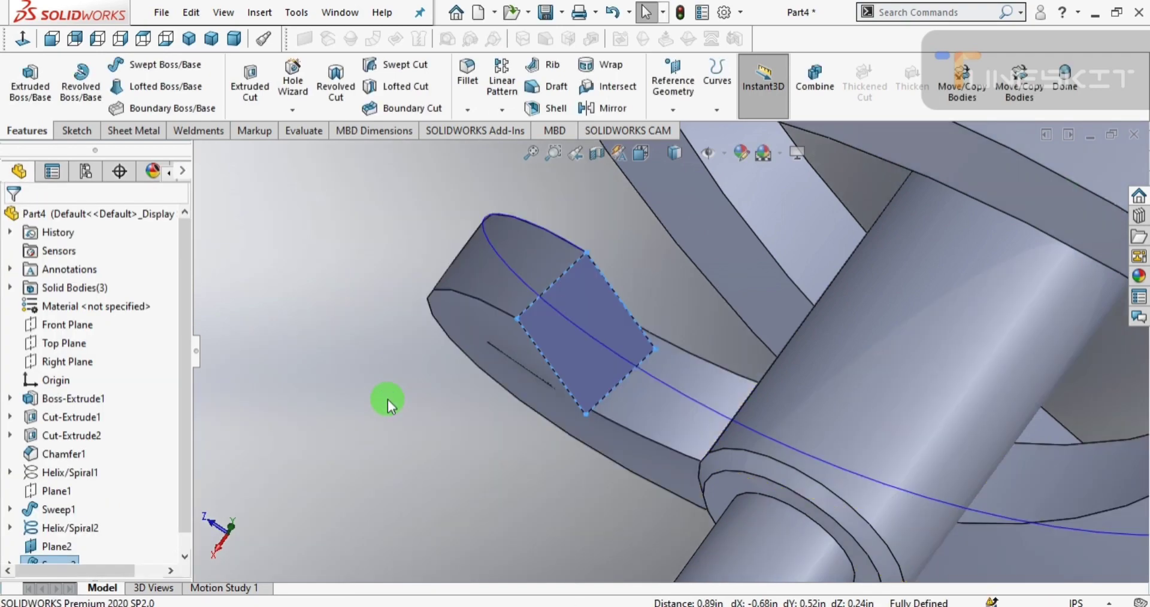
click(433, 425)
key(f)
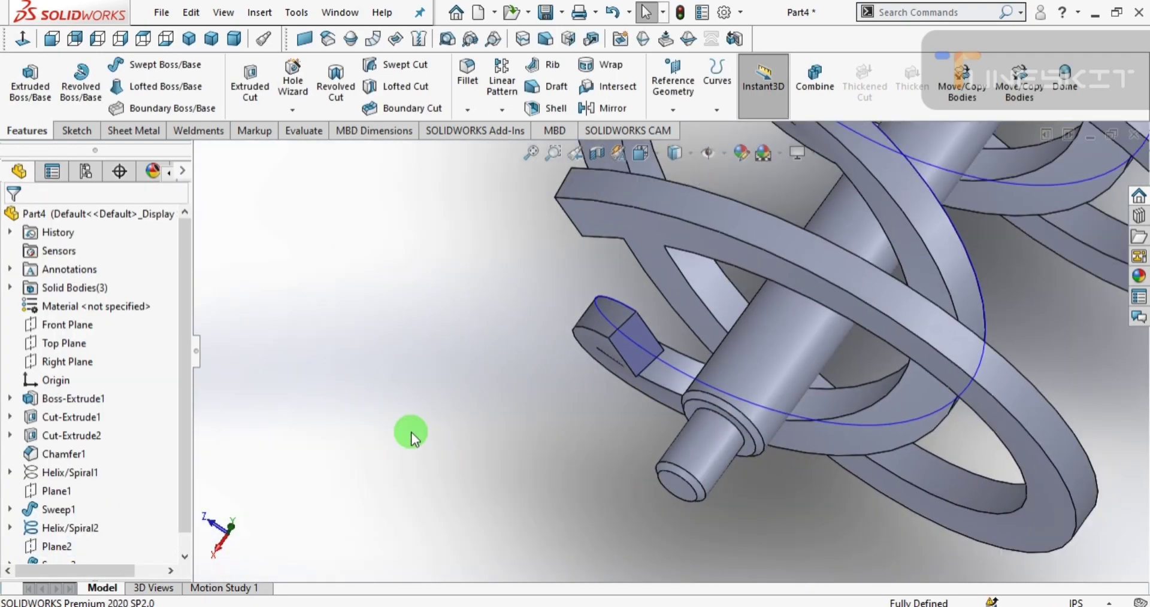
mouse_move(389, 462)
middle_down()
mouse_move(517, 416)
mouse_move(474, 477)
middle_up()
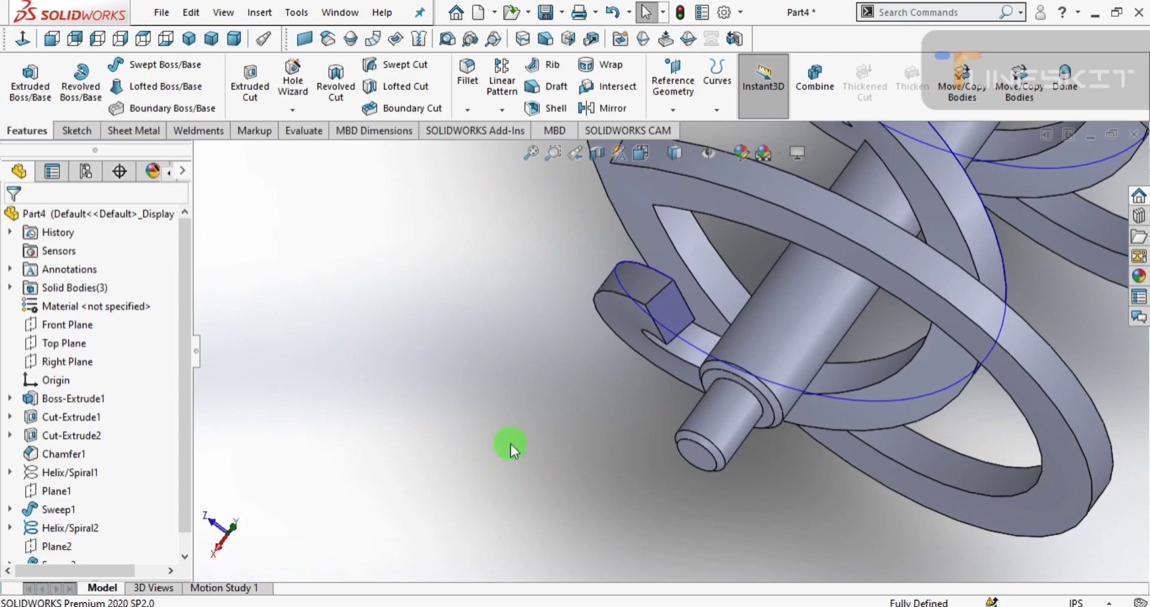
mouse_move(624, 378)
middle_down()
mouse_move(693, 306)
mouse_move(736, 377)
mouse_move(570, 344)
mouse_move(565, 444)
mouse_move(693, 372)
mouse_move(783, 487)
middle_up()
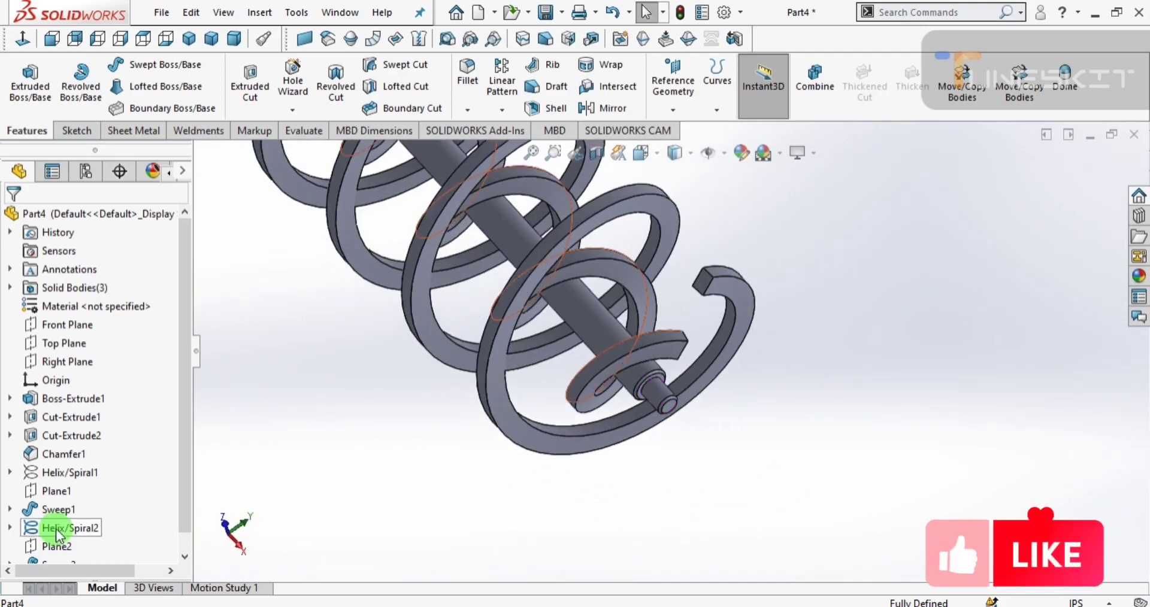
scroll(71, 548, down, 1)
click(70, 548)
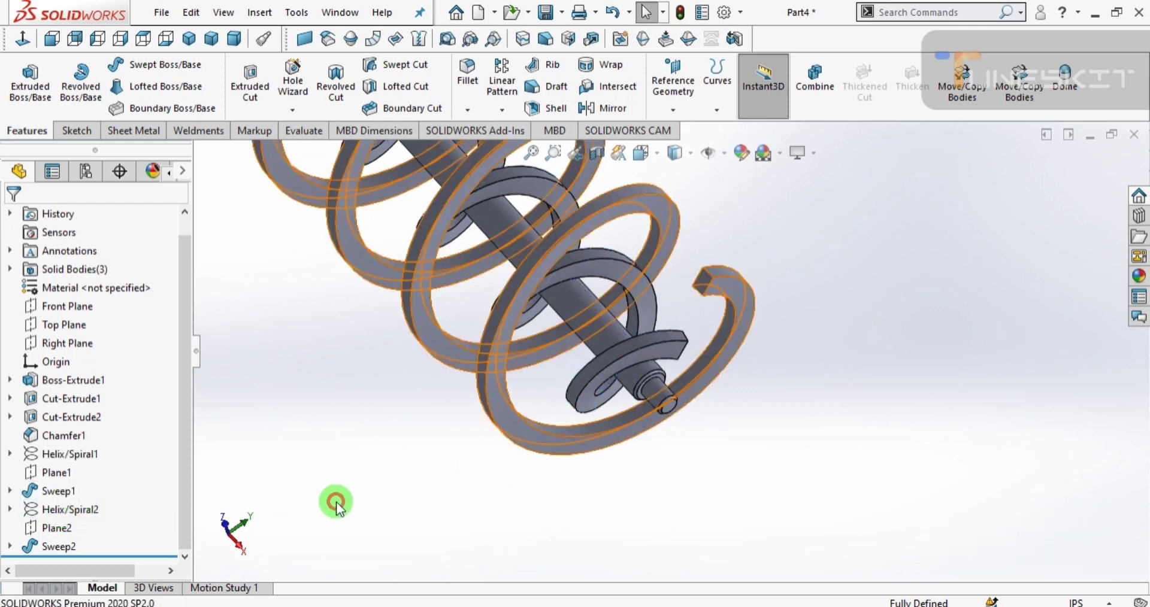
click(431, 383)
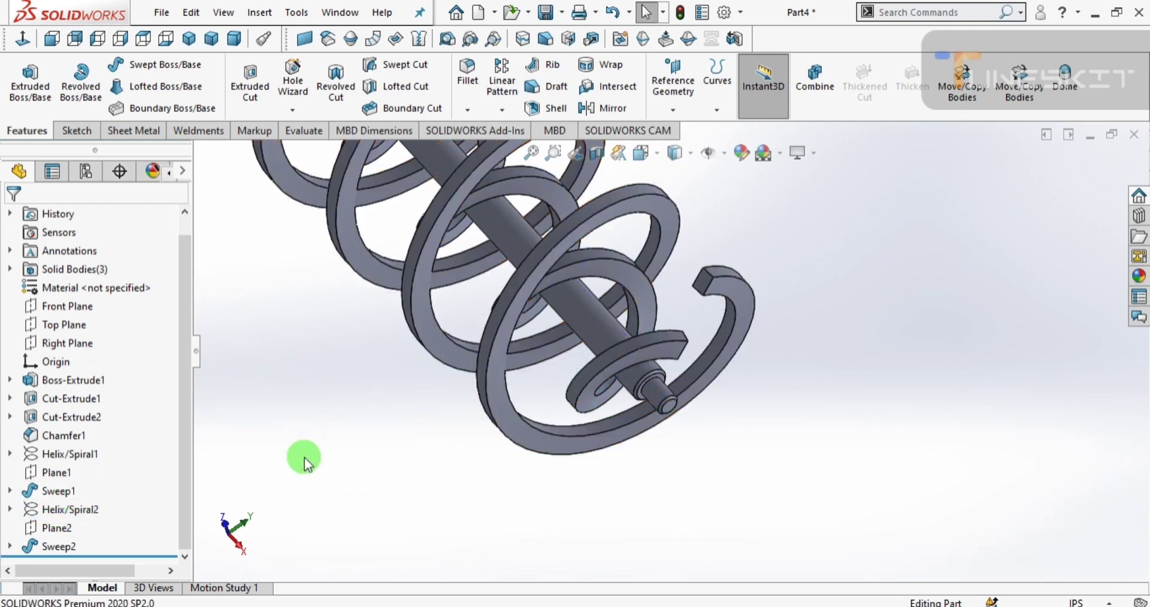
ctrl+middle_drag(348, 408, 521, 367)
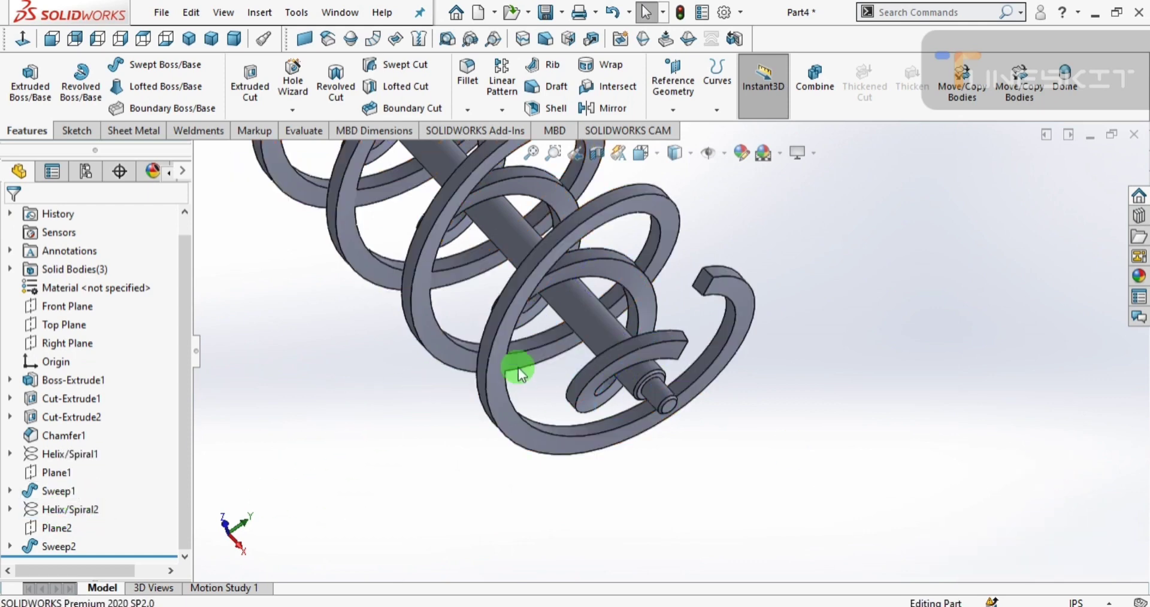
- Reduce Sweep1's 1.00 profile dimension to 0.5
click(36, 491)
scroll(777, 287, down, 5)
text(.5)
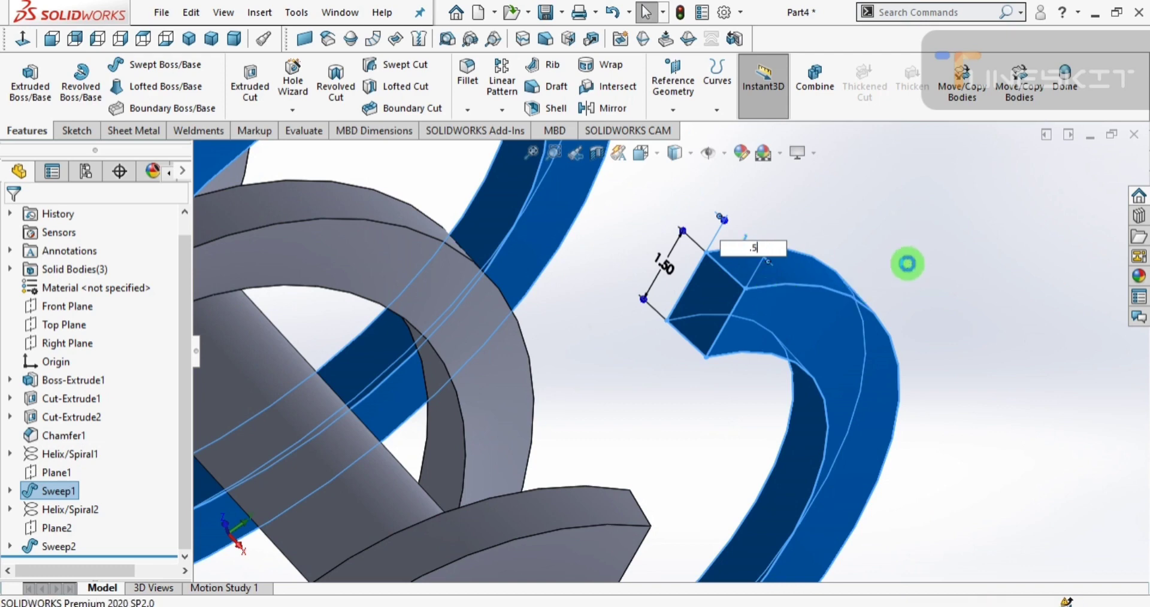
key(Return)
scroll(817, 357, up, 3)
scroll(579, 422, up, 4)
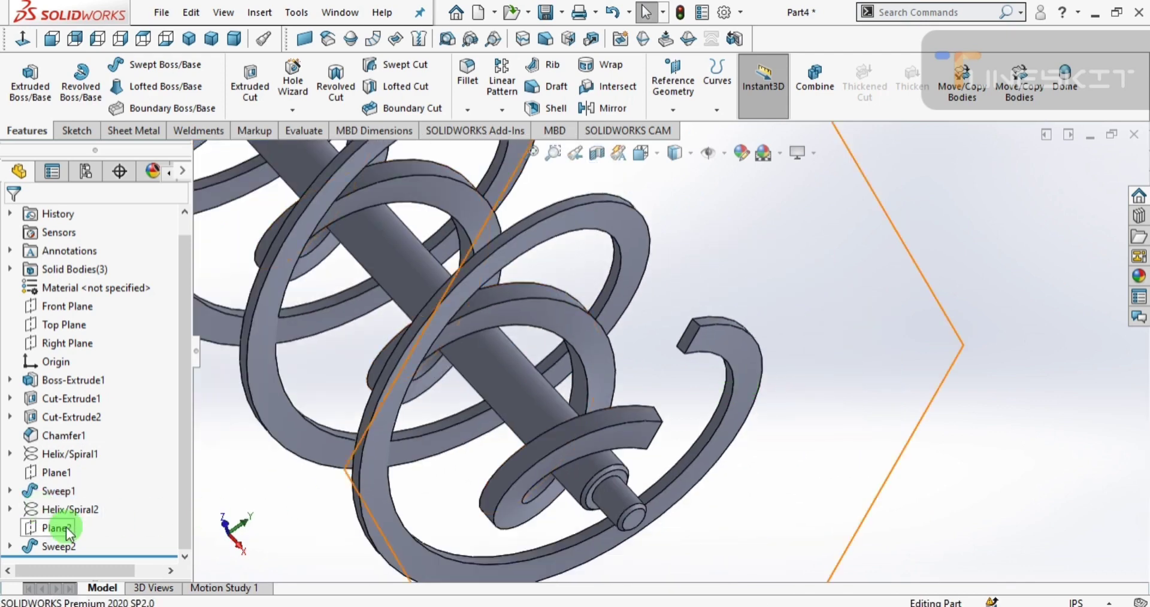
- Reduce Sweep2's 1.00 profile dimension to 0.5 as well
click(56, 544)
scroll(765, 341, down, 5)
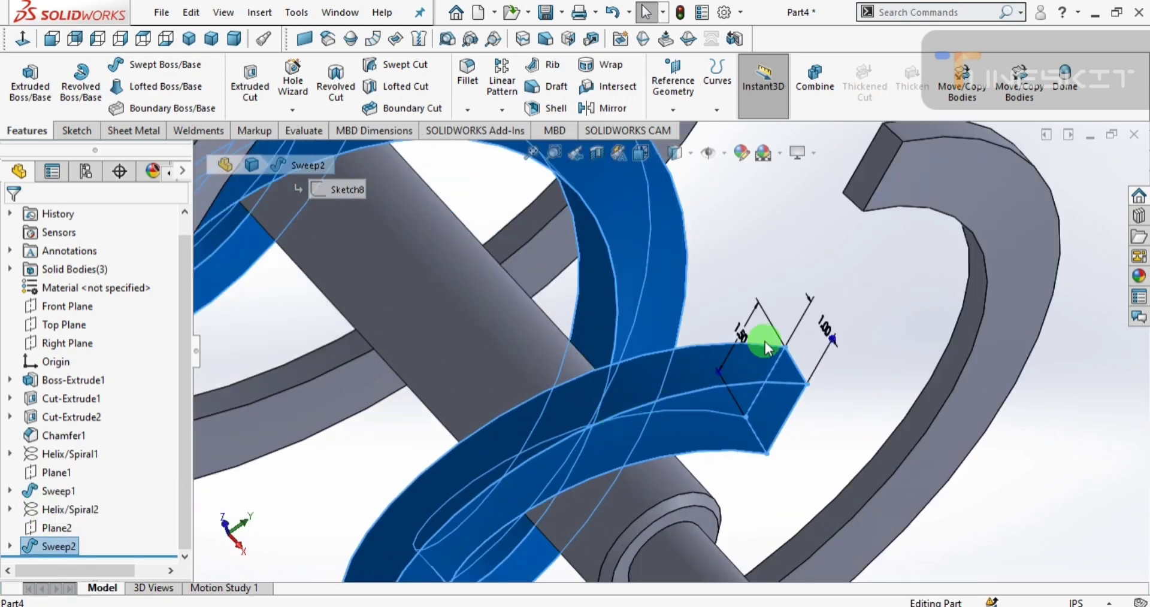
click(820, 331)
click(480, 486)
click(824, 330)
text(.5)
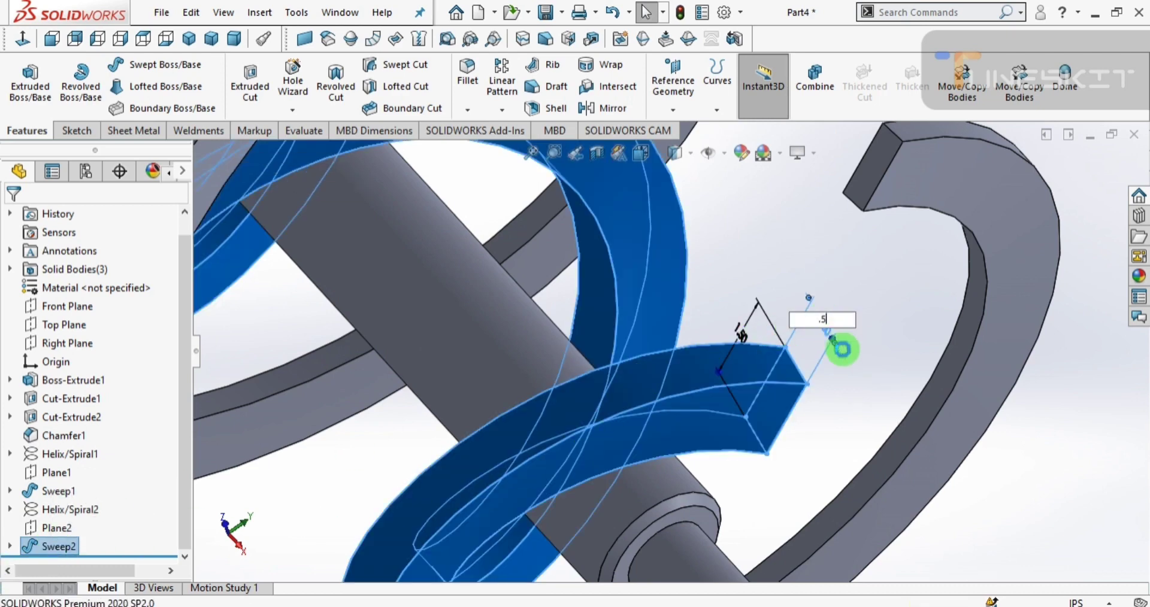
key(Return)
scroll(826, 509, up, 5)
mouse_move(826, 509)
middle_down()
mouse_move(713, 402)
mouse_move(789, 392)
mouse_move(693, 482)
mouse_move(539, 390)
mouse_move(554, 177)
mouse_move(637, 264)
mouse_move(795, 374)
mouse_move(749, 359)
middle_up()
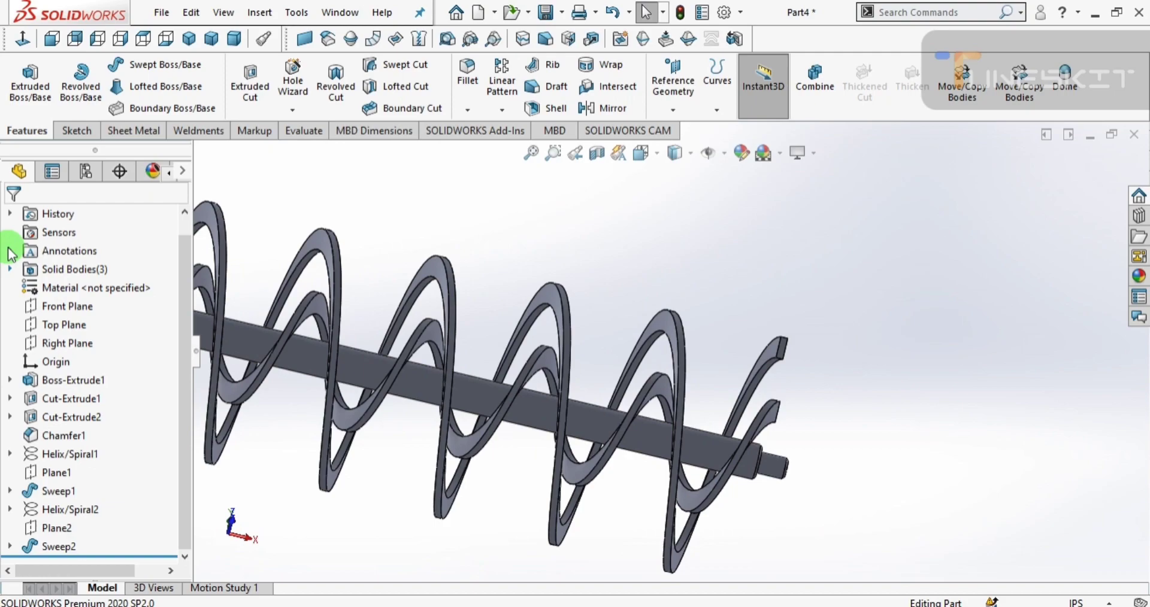
- Select Top Plane, view it normal-to, then orbit the screw from below to an oblique view
click(64, 325)
mouse_move(528, 404)
middle_down()
mouse_move(717, 308)
mouse_move(767, 392)
mouse_move(798, 393)
mouse_move(629, 457)
mouse_move(693, 430)
mouse_move(663, 334)
mouse_move(737, 390)
mouse_move(846, 365)
mouse_move(808, 366)
mouse_move(816, 342)
mouse_move(737, 328)
middle_up()
click(21, 39)
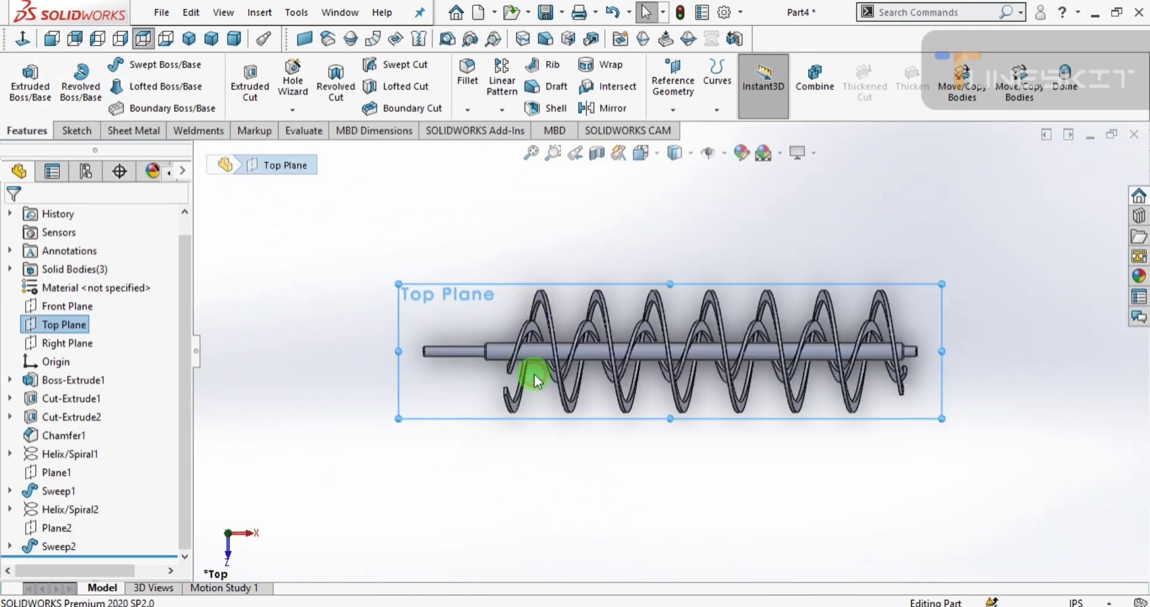
scroll(534, 375, down, 5)
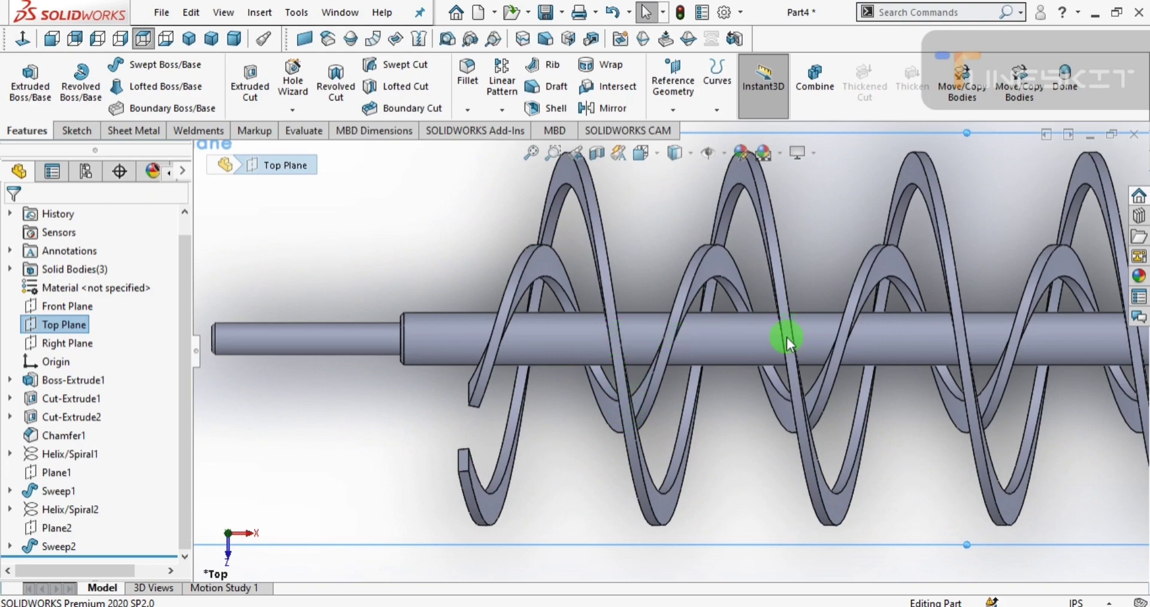
mouse_move(786, 337)
middle_down()
mouse_move(677, 264)
mouse_move(657, 177)
mouse_move(672, 157)
mouse_move(641, 313)
mouse_move(488, 527)
middle_up()
click(487, 526)
mouse_move(585, 479)
middle_down()
mouse_move(678, 420)
mouse_move(693, 385)
mouse_move(788, 439)
mouse_move(731, 462)
mouse_move(715, 391)
middle_up()
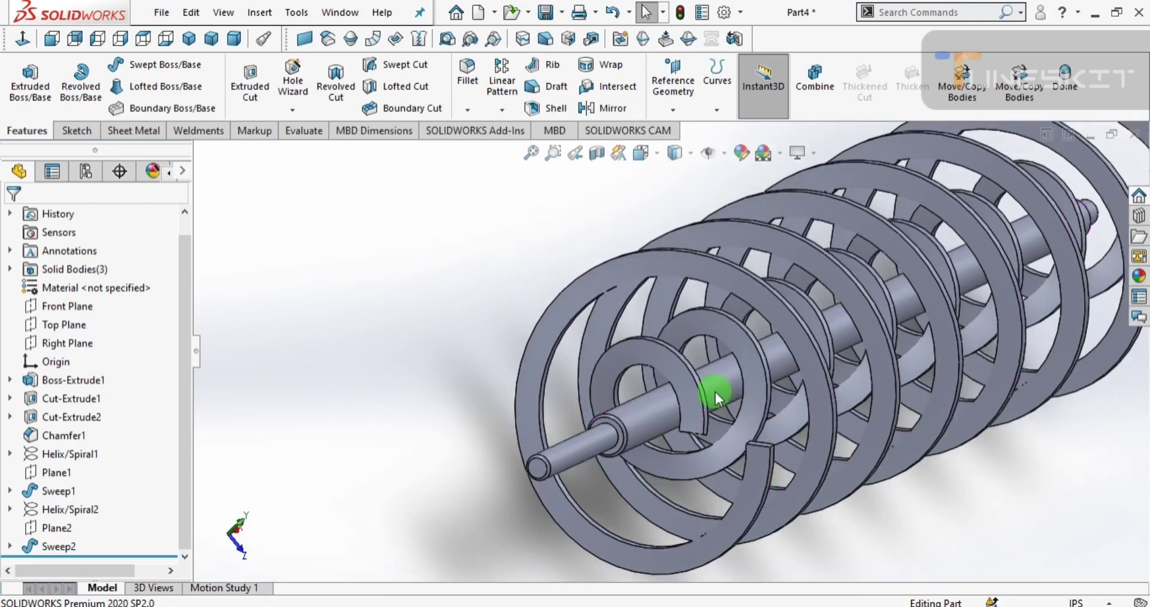
scroll(715, 392, up, 3)
click(666, 109)
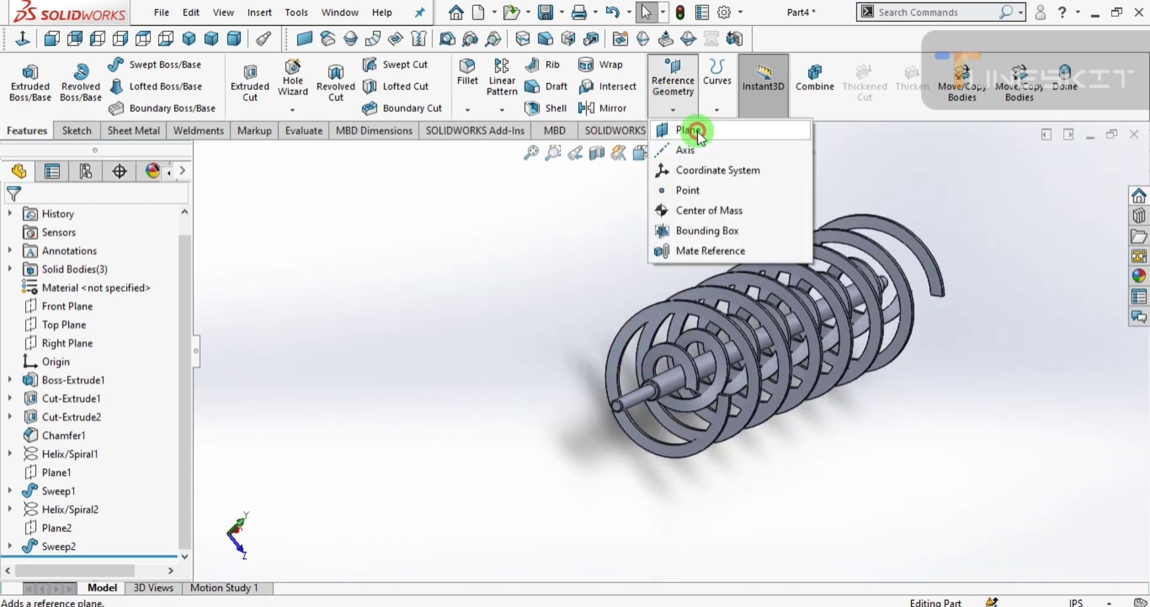
click(694, 120)
click(201, 153)
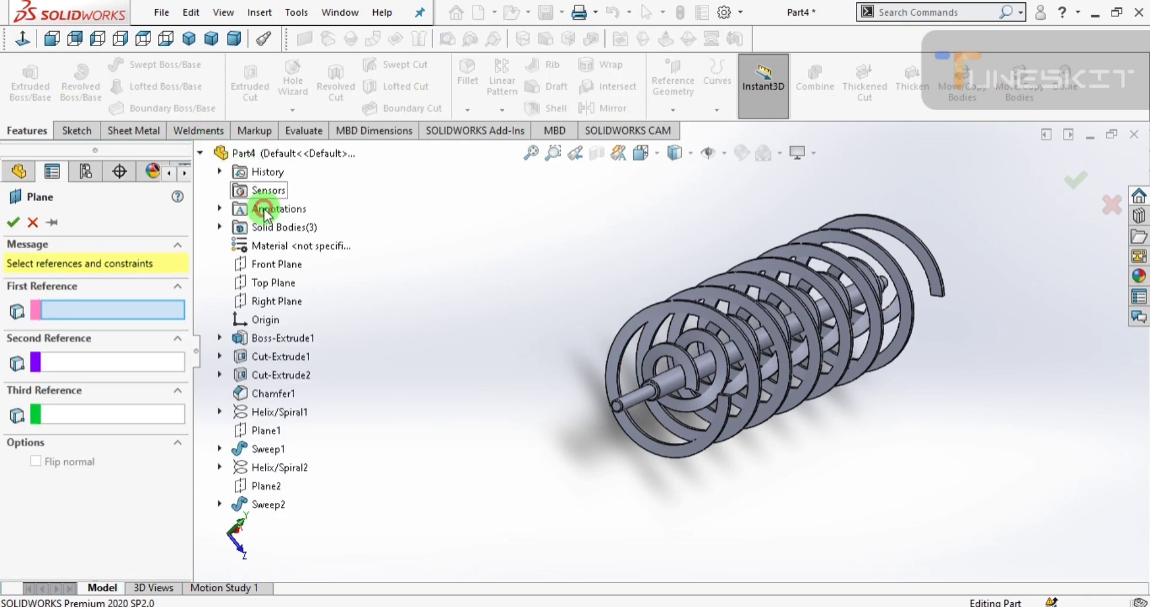
click(258, 283)
text(0)
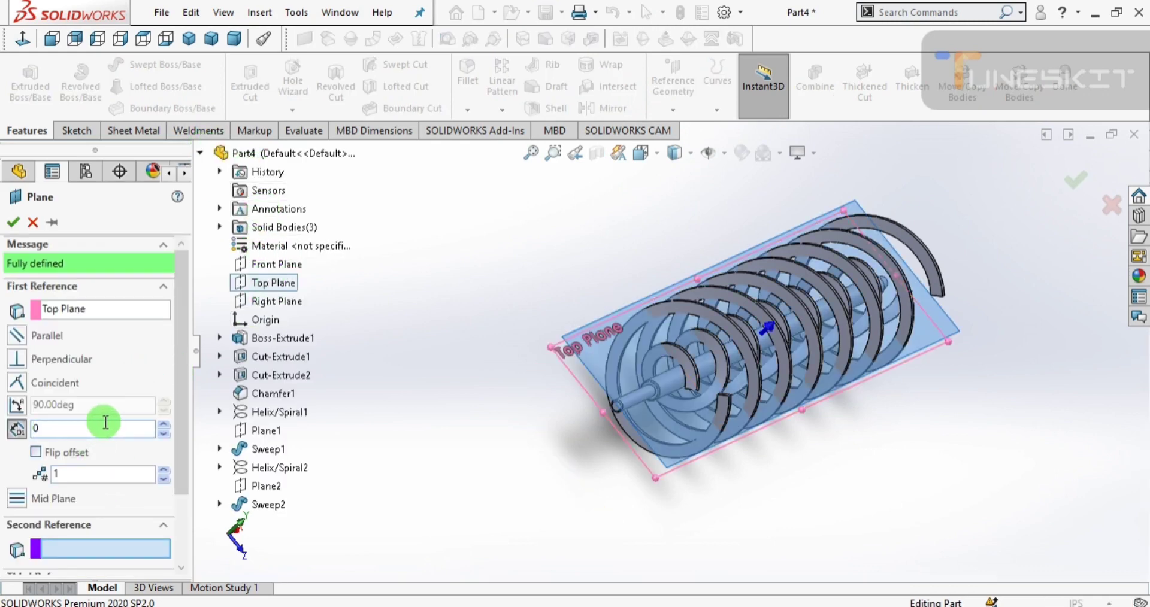
key(Return)
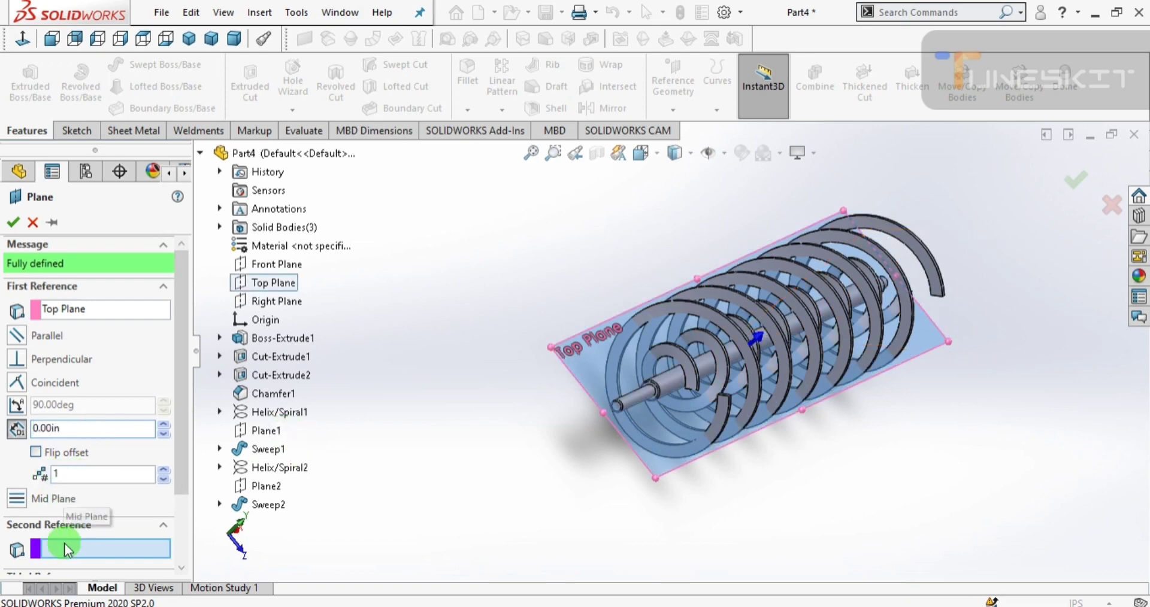
click(18, 407)
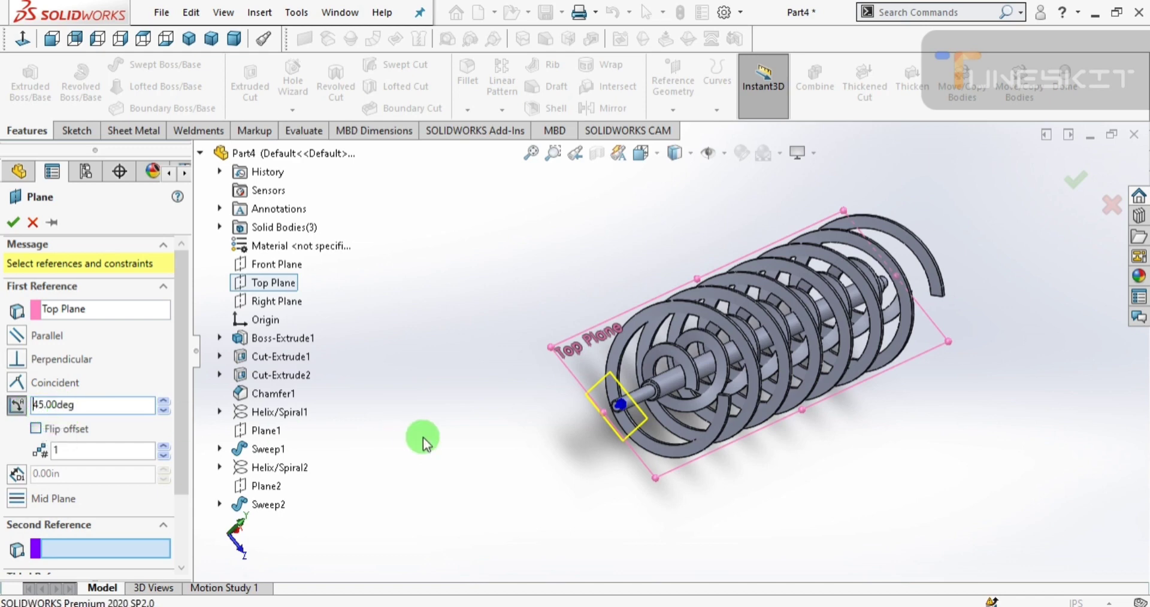
scroll(170, 419, down, 3)
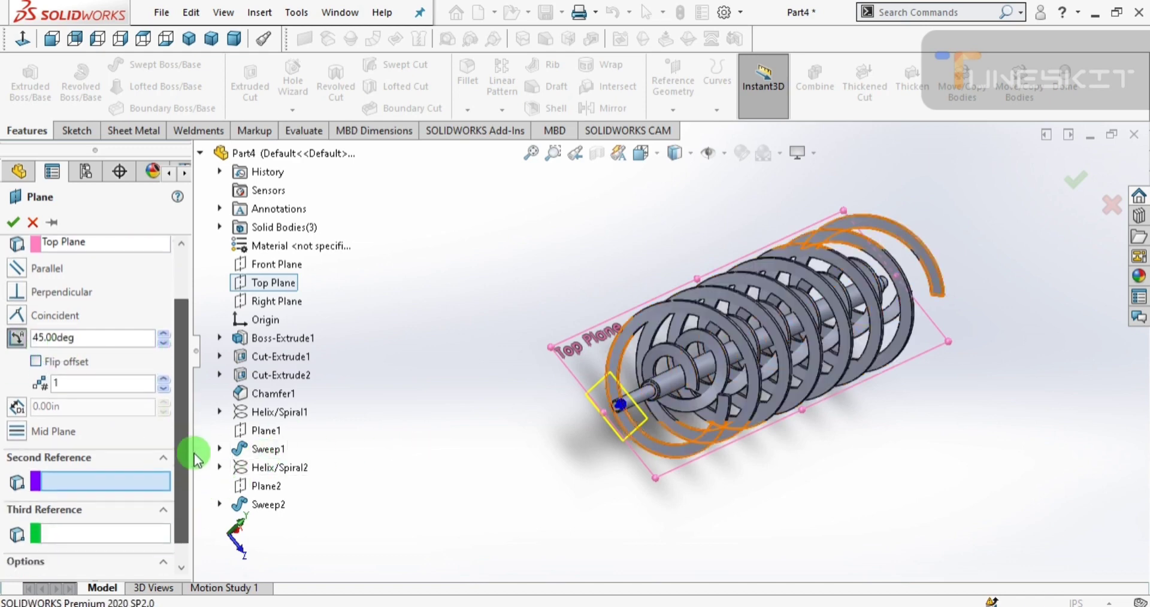
scroll(569, 436, down, 5)
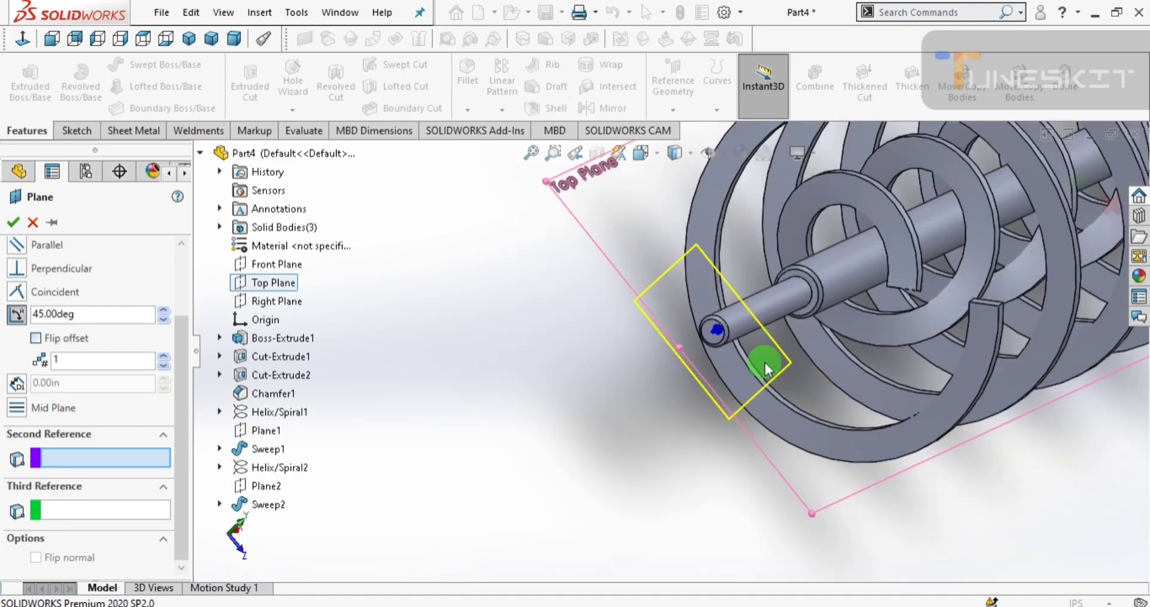
scroll(673, 384, down, 3)
scroll(713, 389, up, 6)
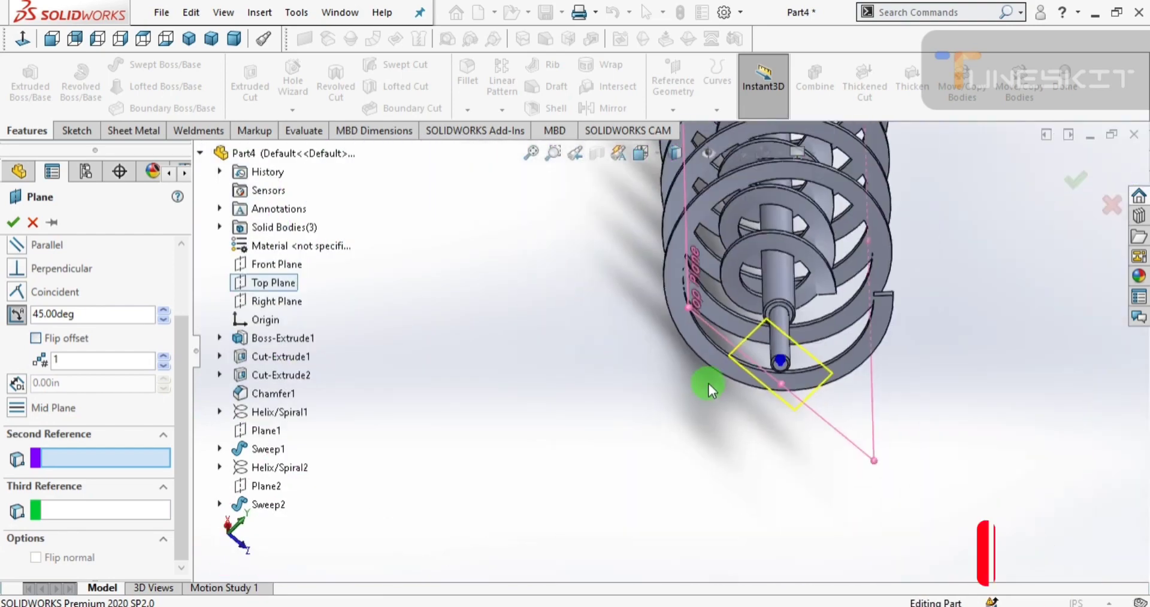
mouse_move(709, 383)
middle_down()
mouse_move(745, 333)
mouse_move(544, 400)
middle_up()
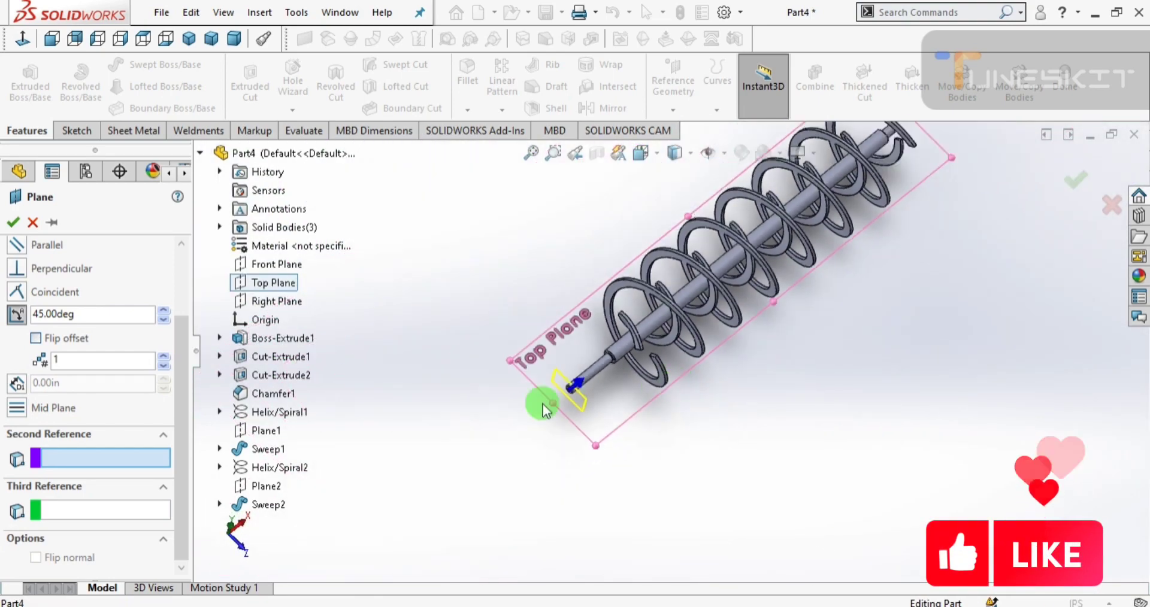
click(13, 222)
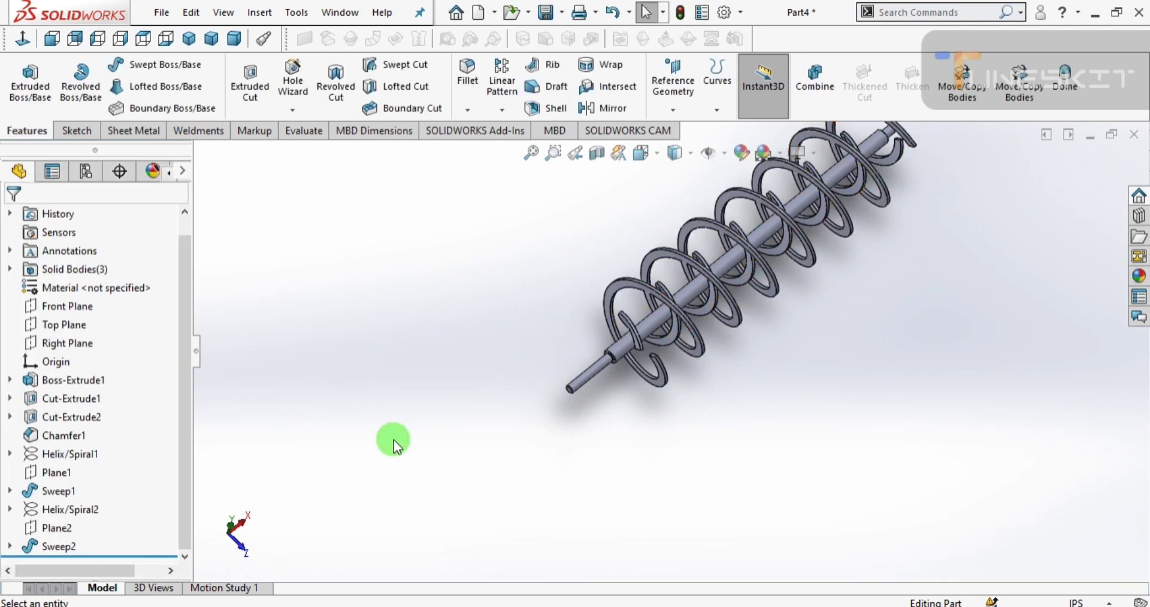
- Start a new plane through the shaft axis at 45° to Top Plane
scroll(584, 380, down, 2)
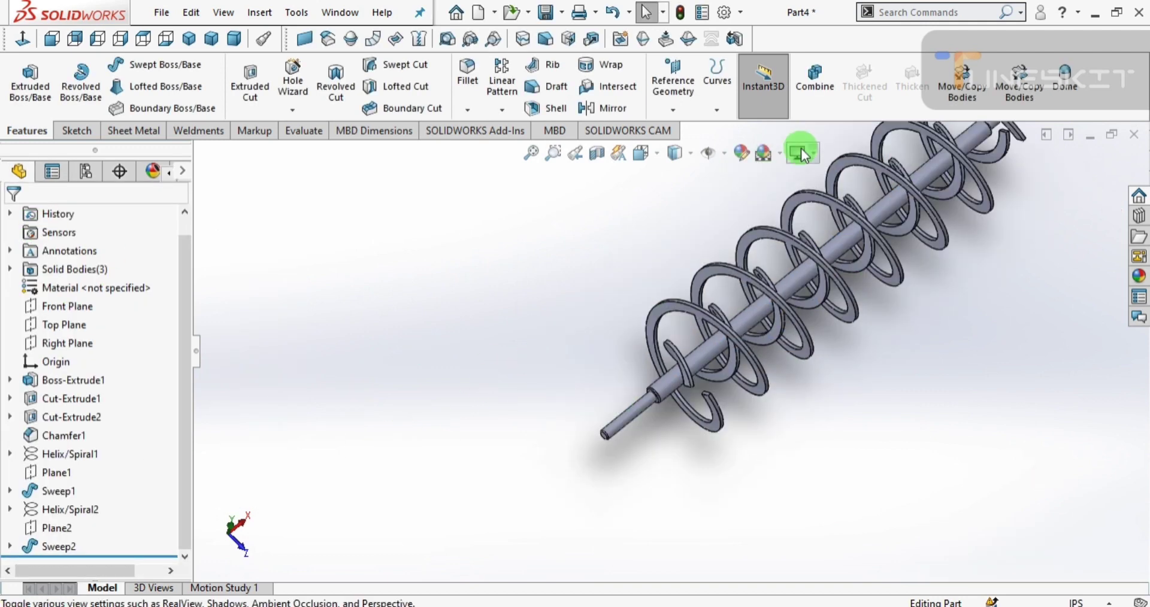
click(727, 157)
click(482, 377)
click(673, 81)
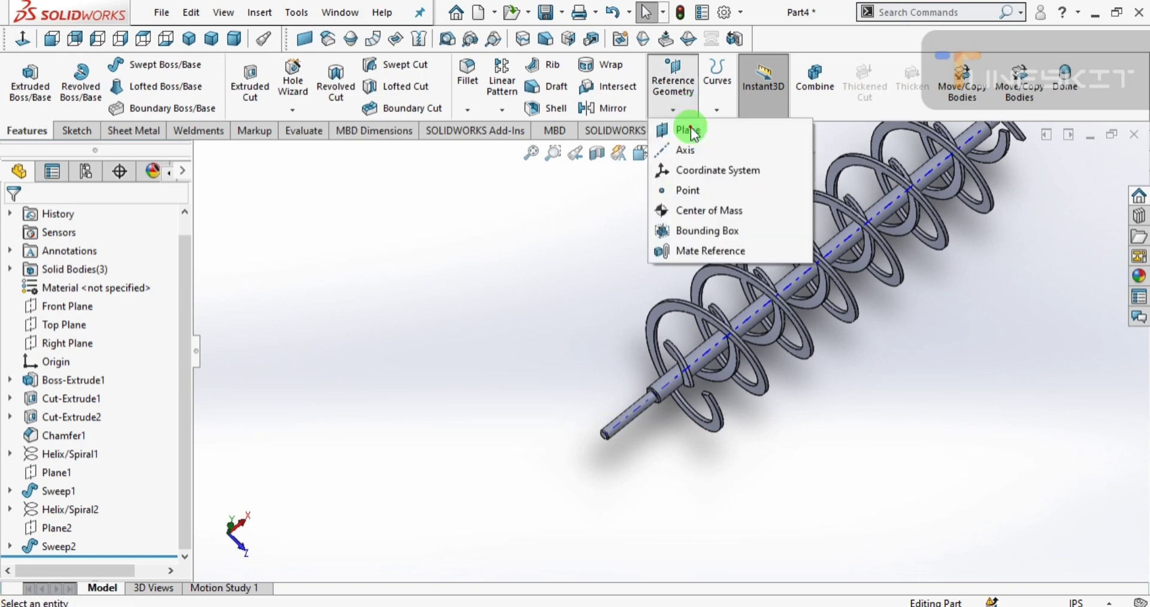
click(689, 128)
scroll(655, 416, down, 3)
click(584, 414)
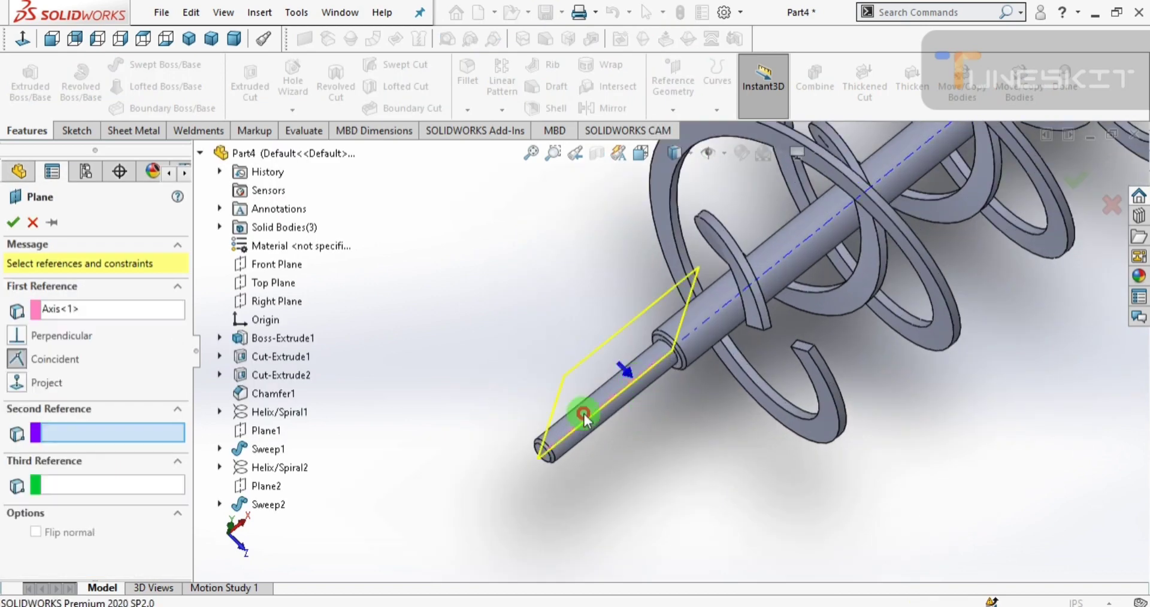
click(268, 281)
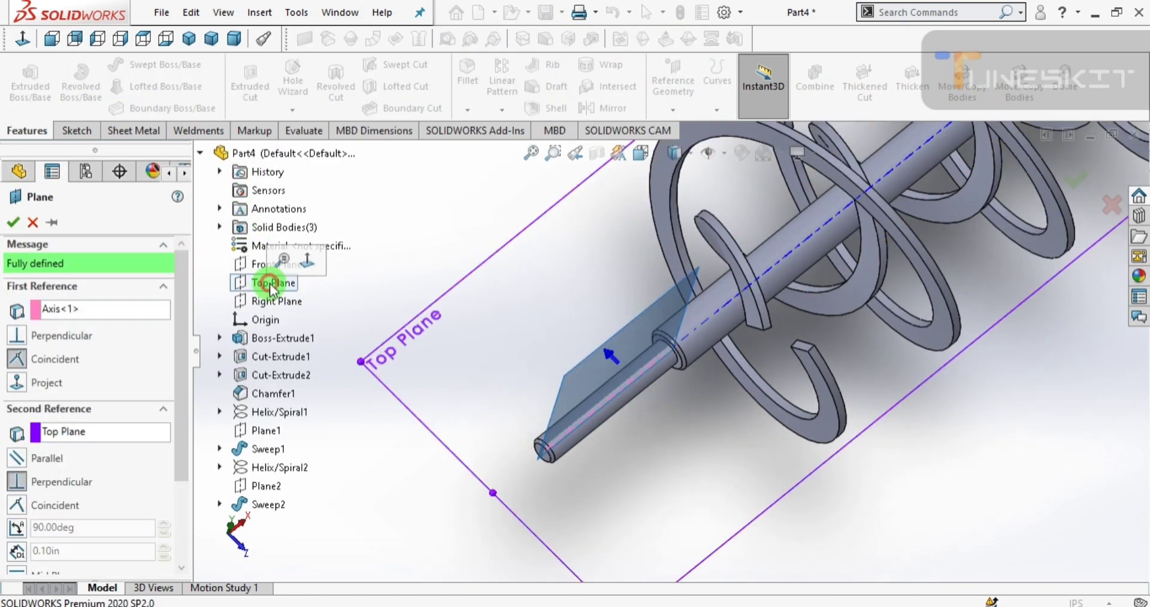
click(18, 527)
click(72, 533)
text(45)
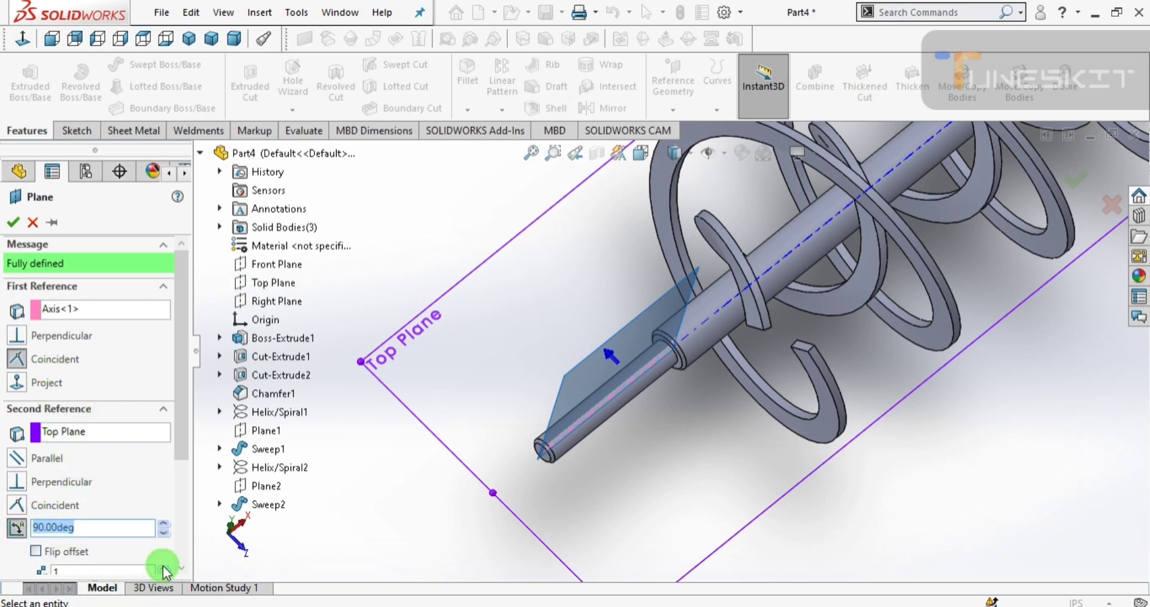
click(199, 547)
- Orbit and zoom around the screw to check the 45° plane's position
mouse_move(628, 473)
middle_down()
mouse_move(641, 380)
mouse_move(551, 411)
mouse_move(599, 311)
mouse_move(673, 344)
mouse_move(706, 285)
mouse_move(742, 309)
middle_up()
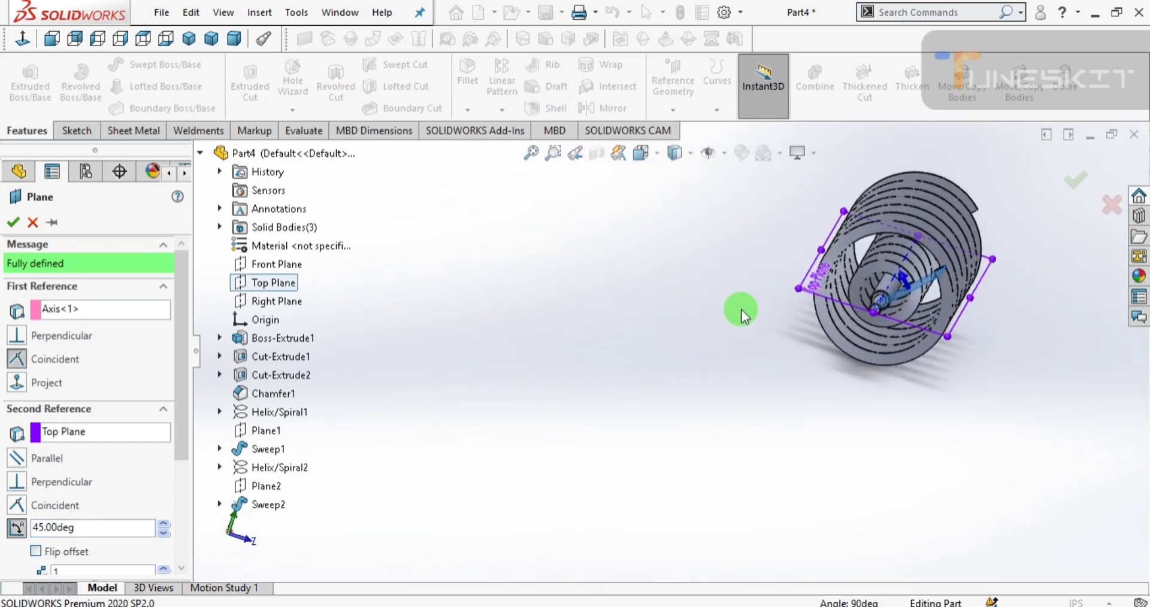
scroll(823, 294, down, 5)
mouse_move(843, 306)
middle_down()
mouse_move(827, 328)
mouse_move(815, 304)
mouse_move(929, 289)
middle_up()
scroll(928, 289, down, 5)
scroll(921, 306, down, 2)
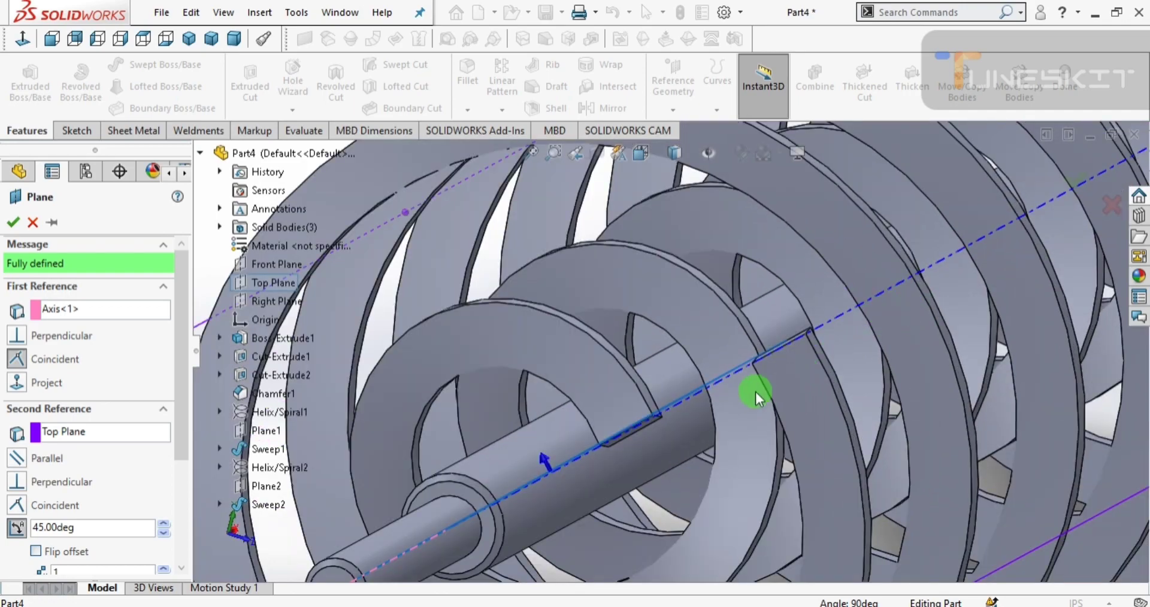
mouse_move(731, 397)
middle_down()
mouse_move(732, 383)
mouse_move(737, 401)
mouse_move(696, 429)
mouse_move(655, 436)
mouse_move(687, 580)
mouse_move(110, 205)
mouse_move(30, 46)
middle_up()
scroll(736, 400, up, 1)
scroll(695, 429, up, 2)
scroll(688, 449, up, 2)
click(22, 39)
scroll(483, 376, down, 3)
scroll(630, 415, down, 2)
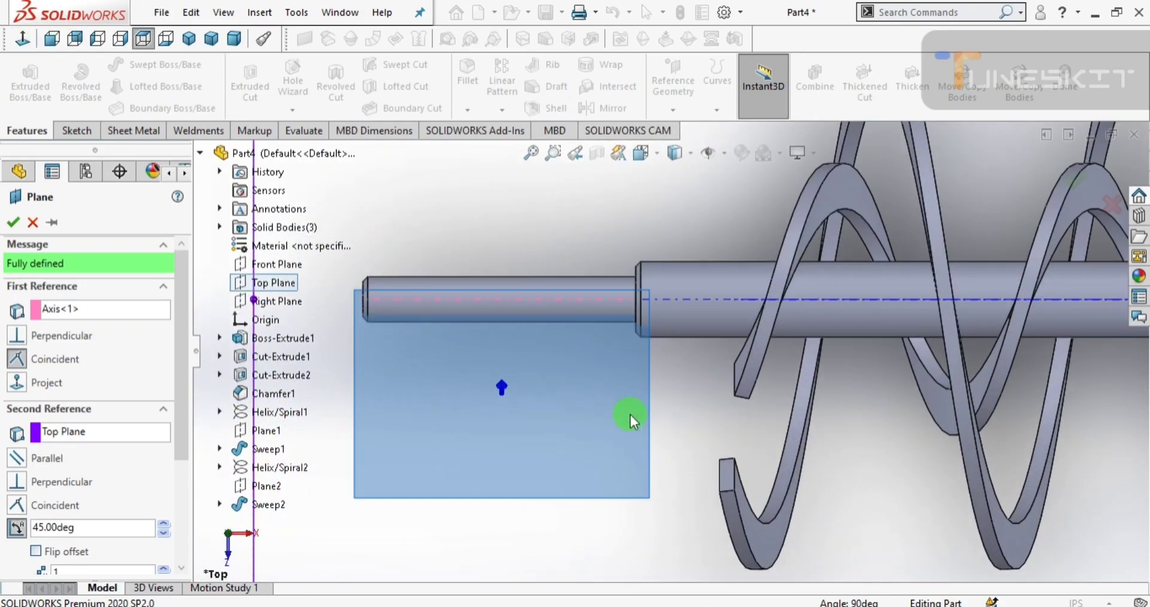
scroll(626, 411, down, 1)
middle_drag(627, 411, 677, 398)
click(70, 40)
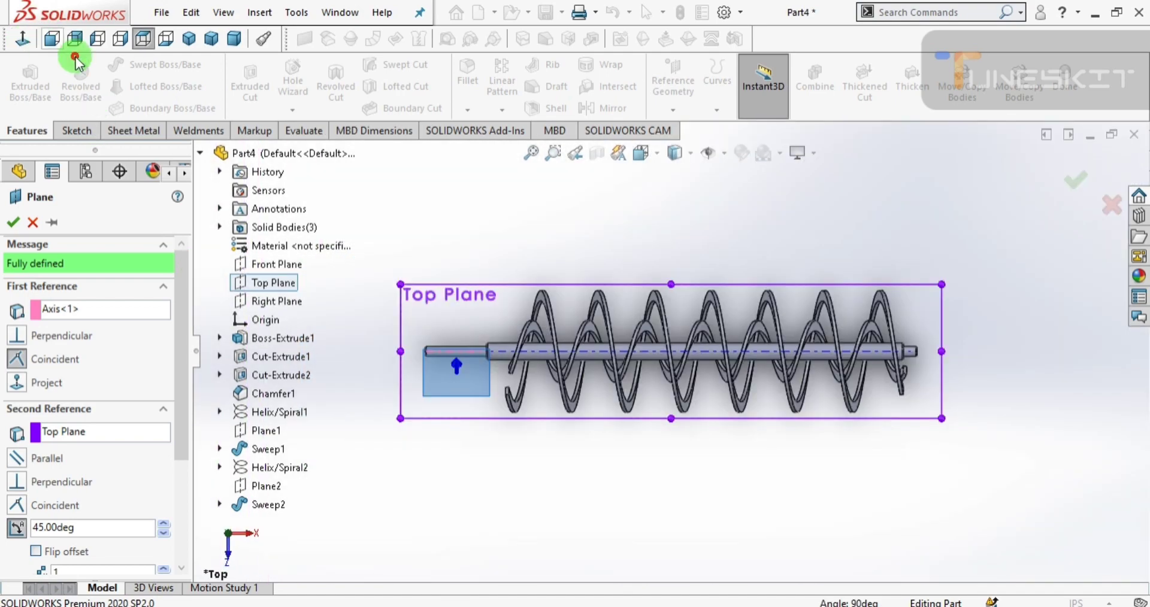
scroll(507, 390, down, 2)
mouse_move(493, 379)
middle_down()
mouse_move(609, 336)
mouse_move(585, 410)
mouse_move(600, 482)
mouse_move(605, 231)
mouse_move(595, 195)
middle_up()
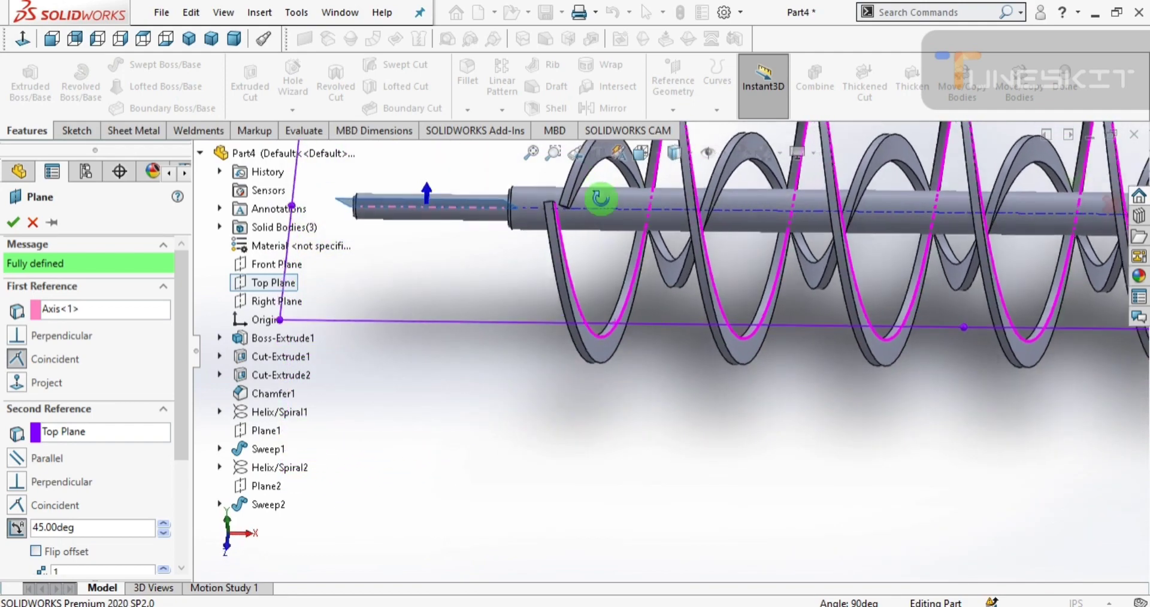
middle_drag(369, 379, 463, 374)
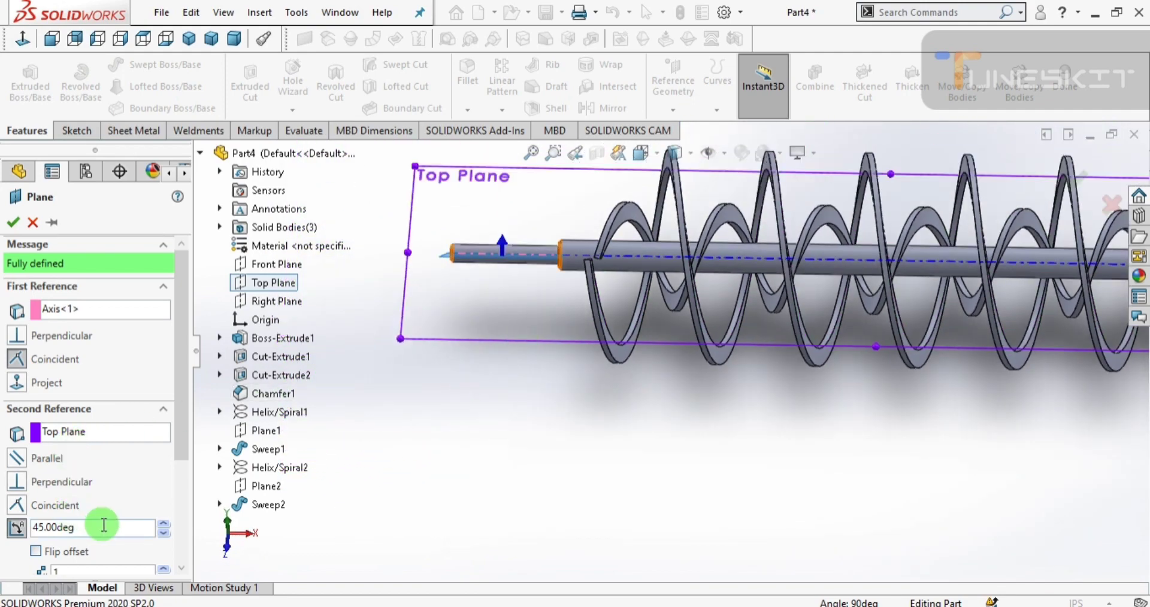
- Change the plane angle to 75° and close the plane setup
text(75)
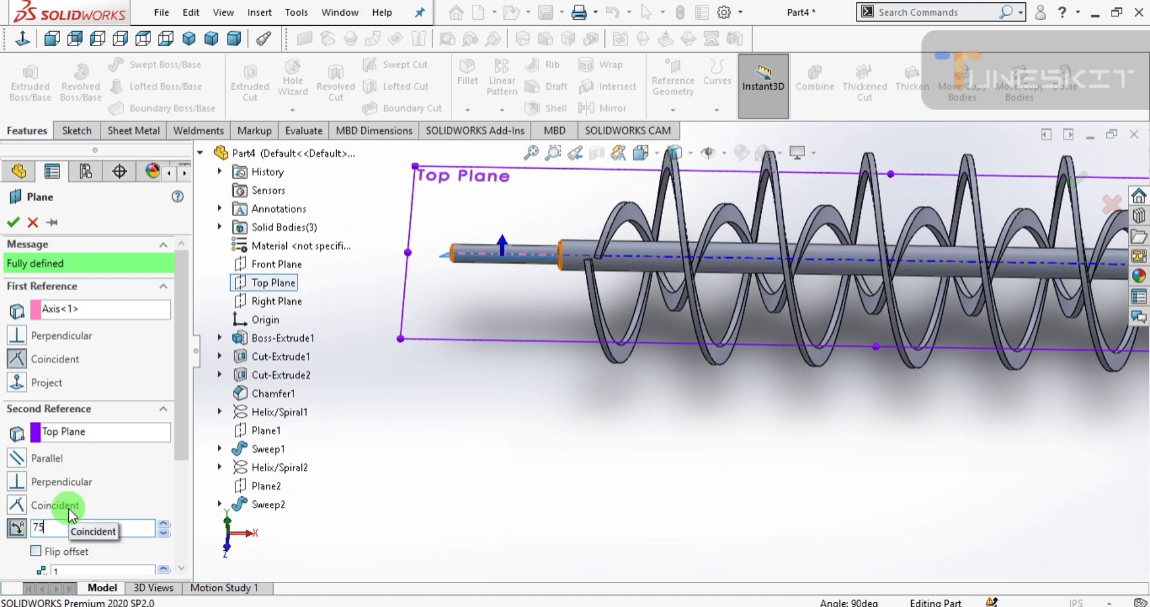
key(Return)
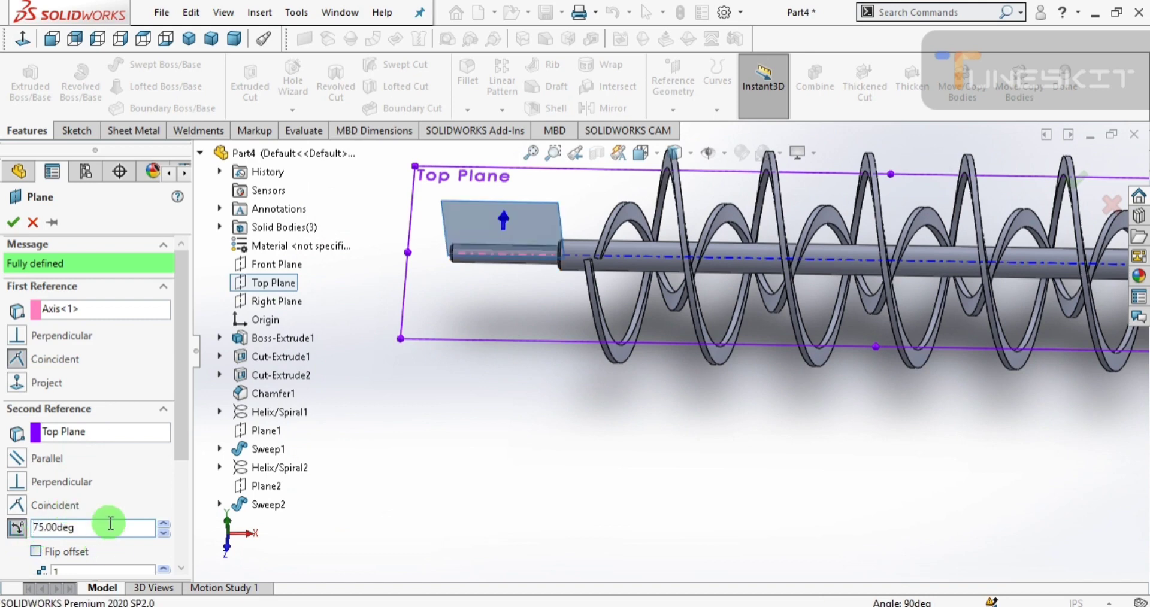
mouse_move(596, 353)
middle_down()
mouse_move(599, 272)
mouse_move(595, 479)
mouse_move(605, 432)
mouse_move(618, 462)
mouse_move(624, 374)
mouse_move(605, 503)
mouse_move(607, 451)
middle_up()
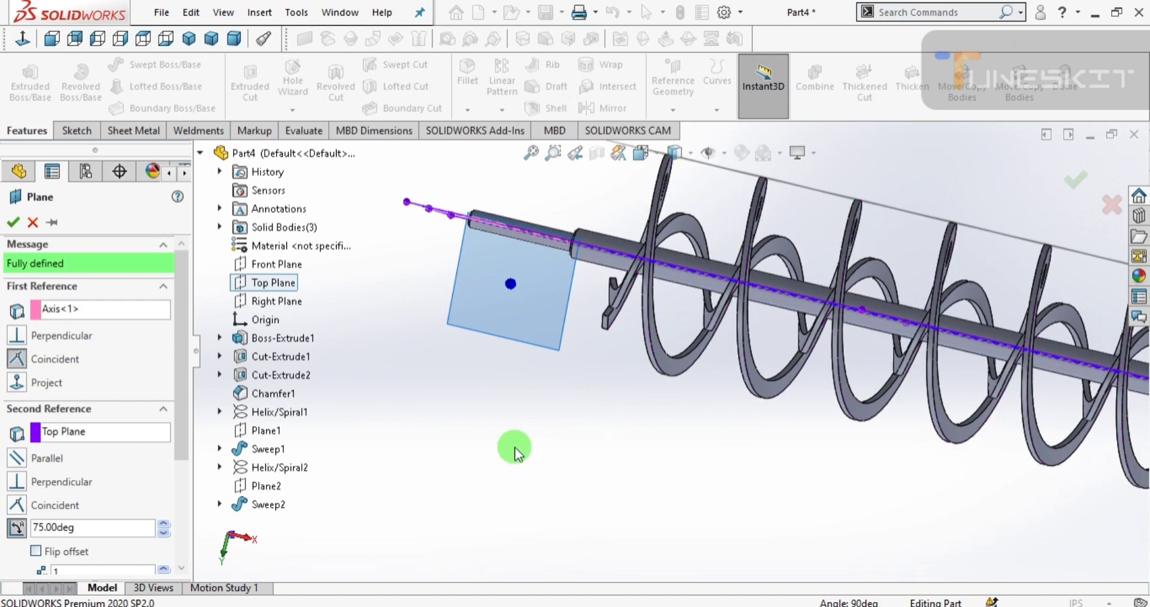
right_click(508, 396)
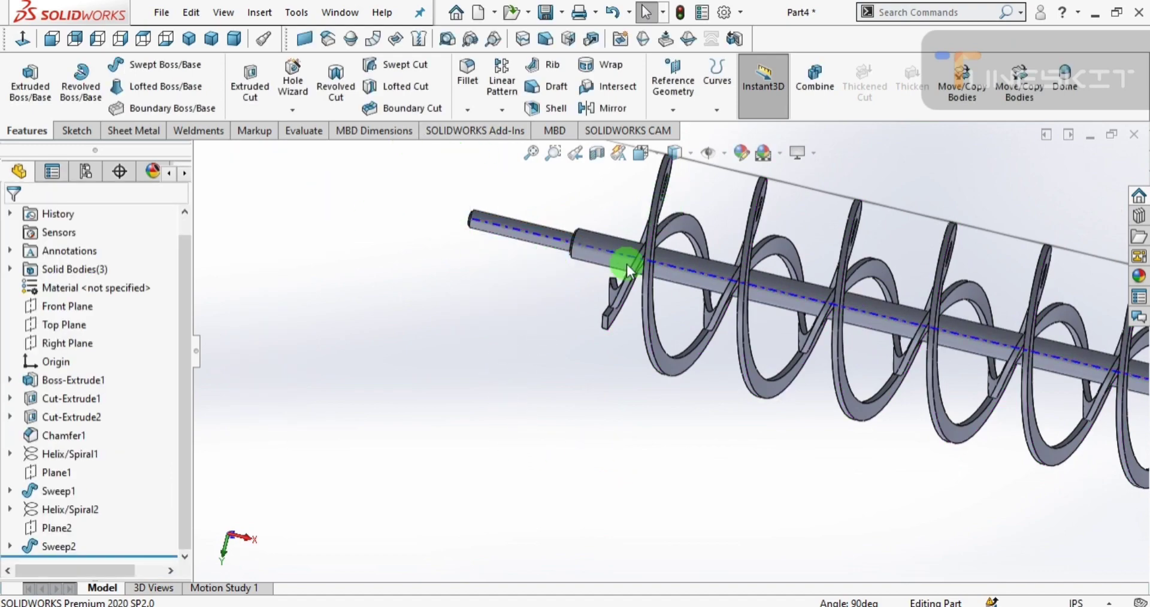
- Select Top Plane, view it normal-to, and orbit to an angled view of the screw
mouse_move(626, 264)
middle_down()
mouse_move(681, 380)
mouse_move(663, 351)
mouse_move(675, 290)
mouse_move(596, 352)
middle_up()
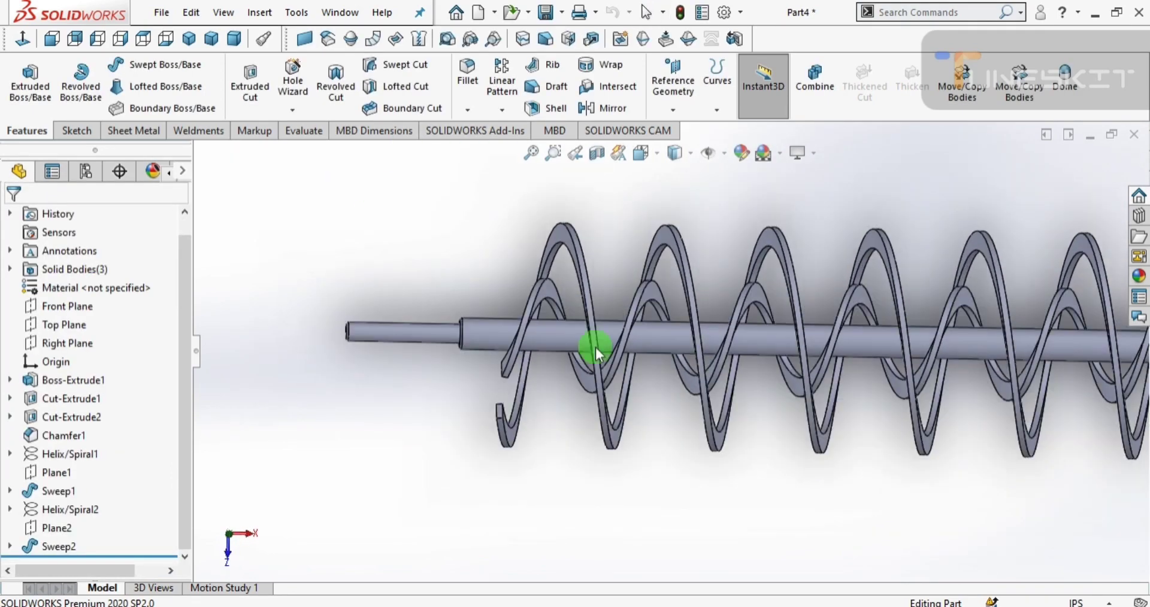
click(64, 63)
click(65, 343)
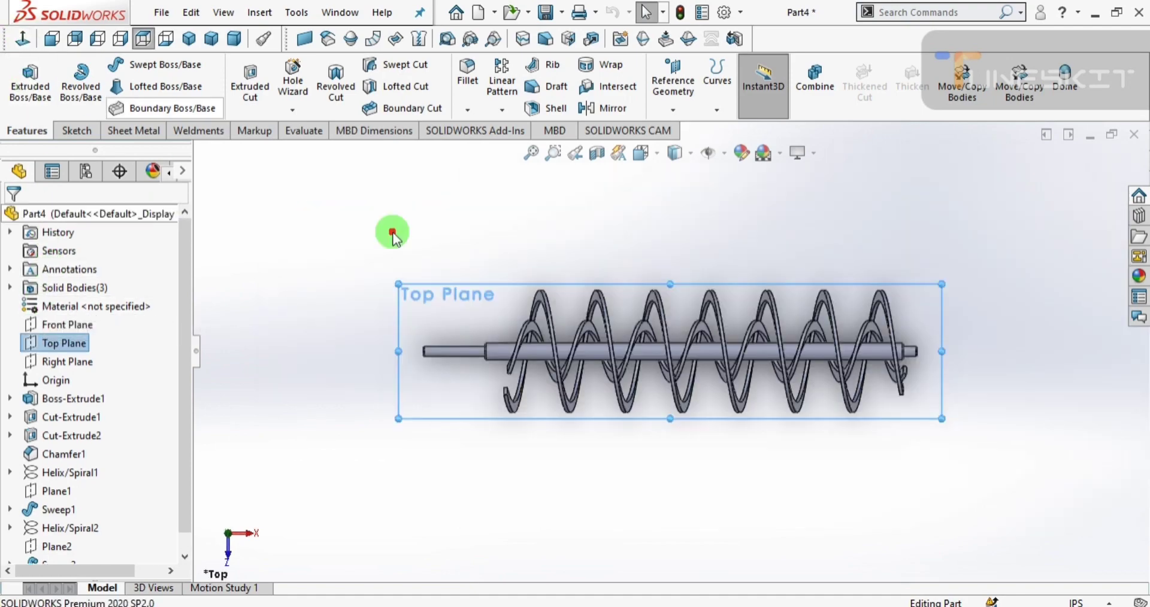
mouse_move(579, 367)
middle_down()
mouse_move(571, 394)
mouse_move(564, 249)
mouse_move(628, 262)
middle_up()
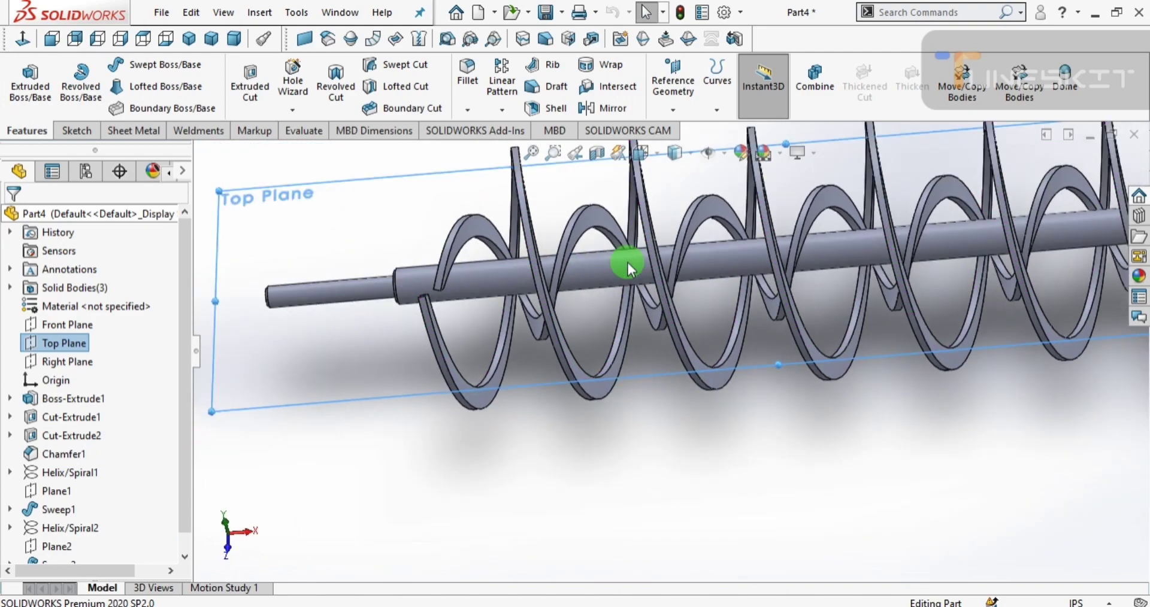
- Start a new reference plane at 0 offset and pick the shaft axis, triggering a rebuild error
click(673, 77)
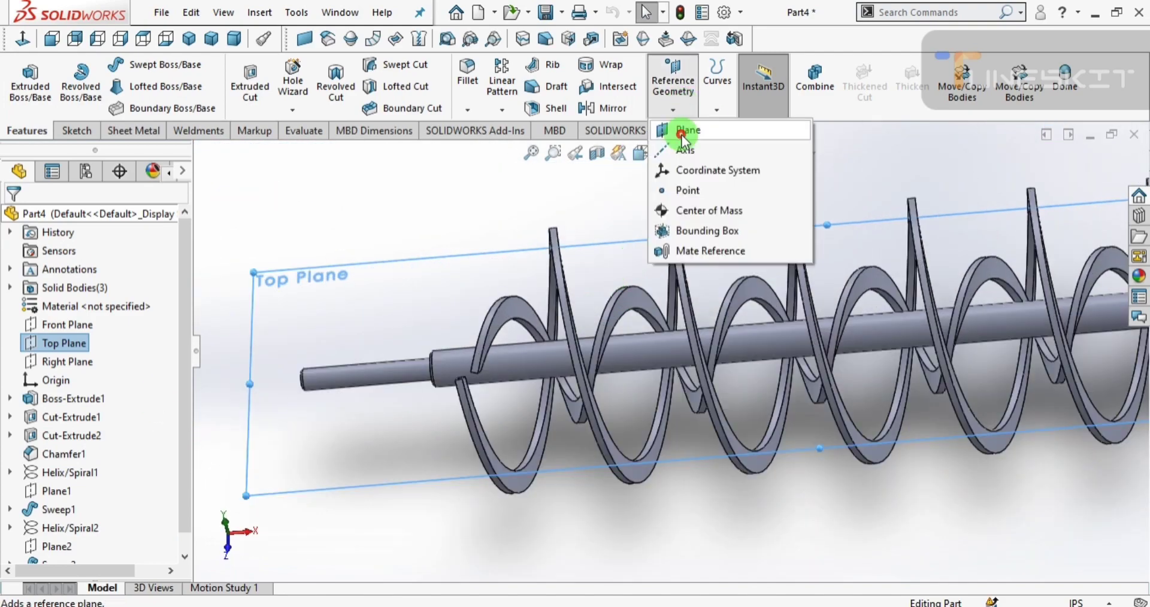
click(681, 134)
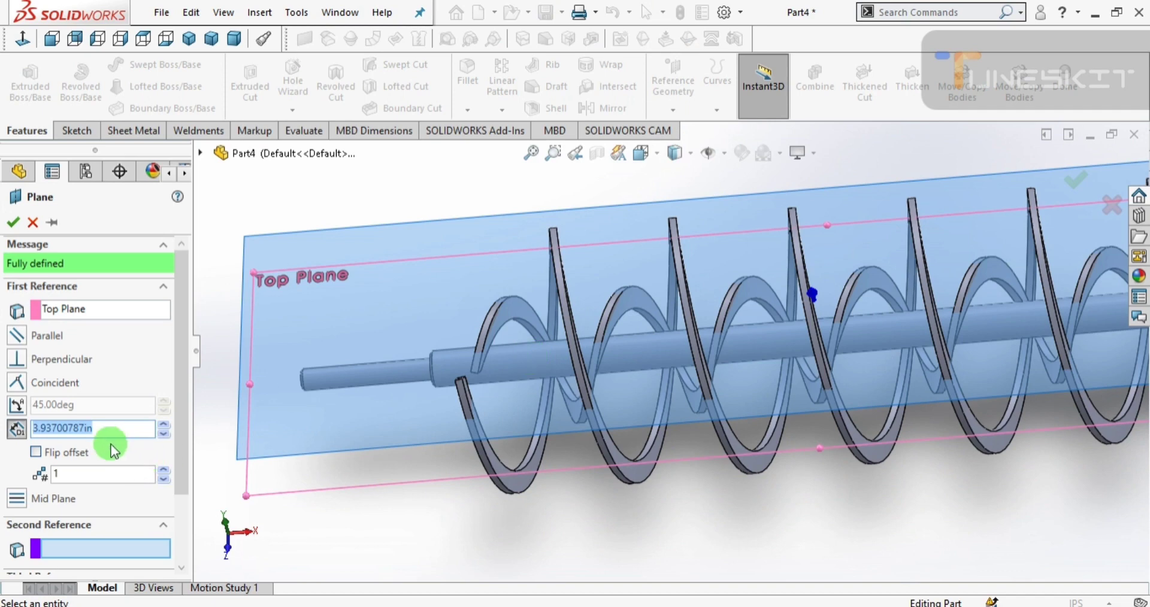
text(0)
text(.00in)
key(Return)
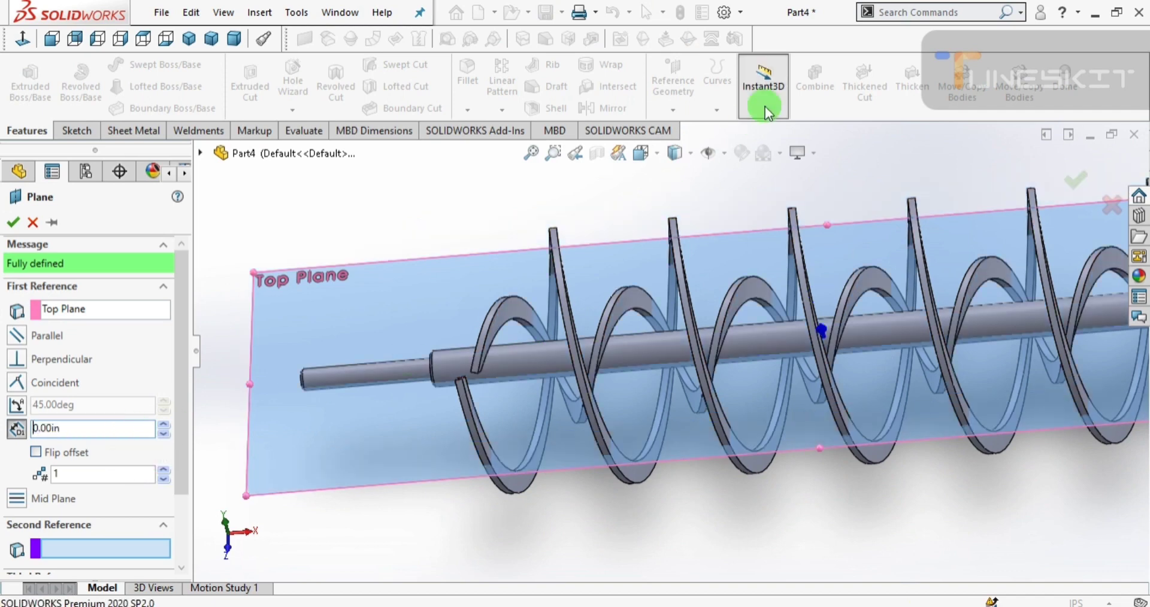
click(725, 156)
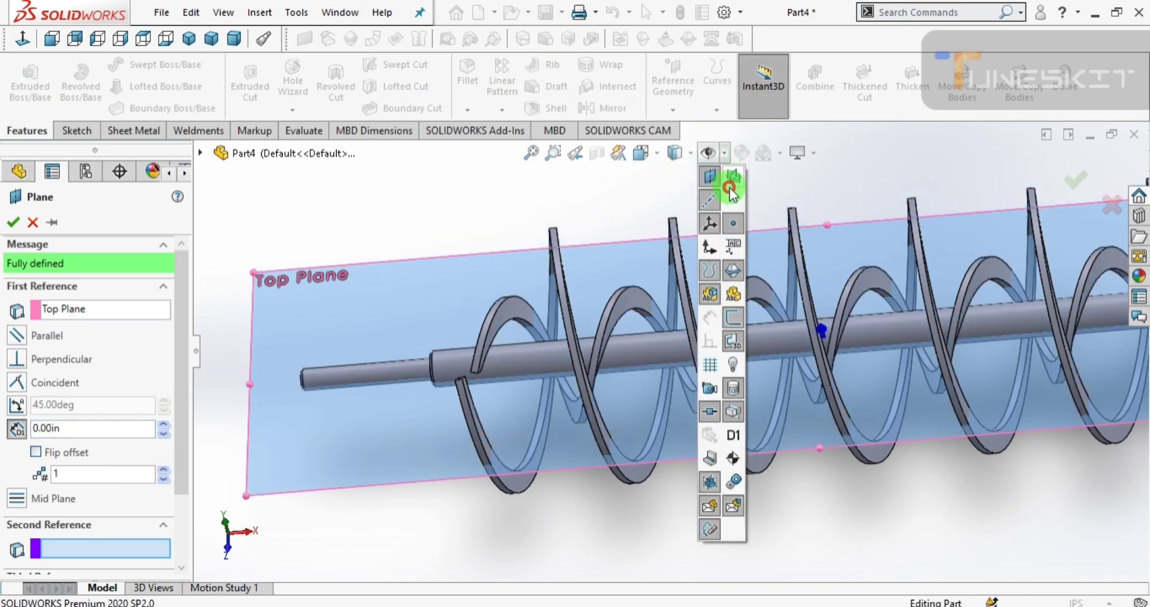
click(520, 362)
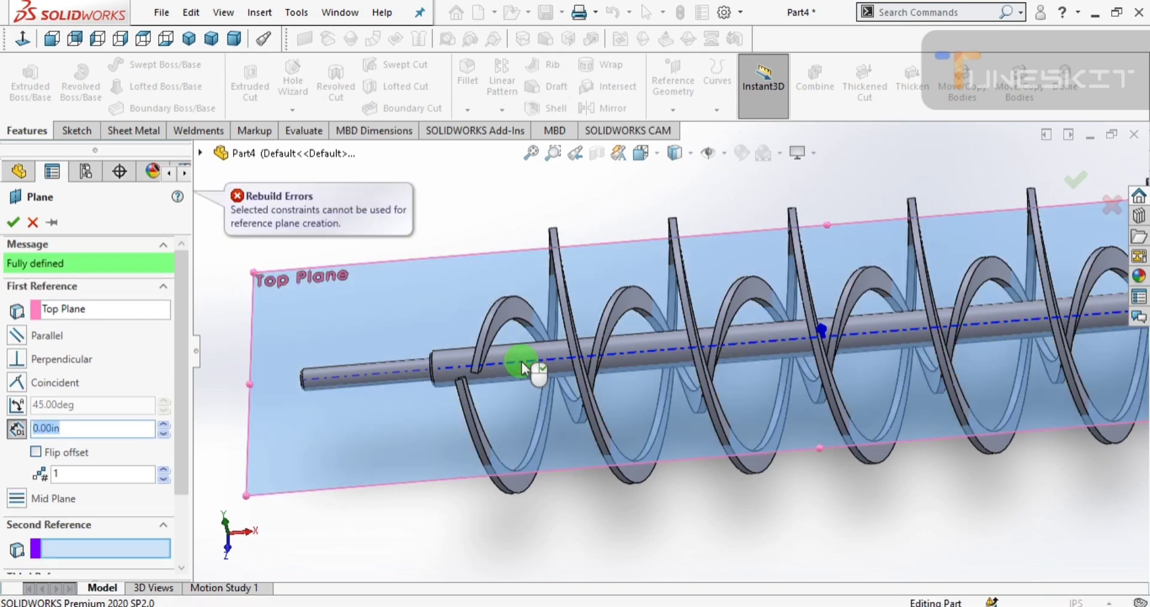
click(521, 361)
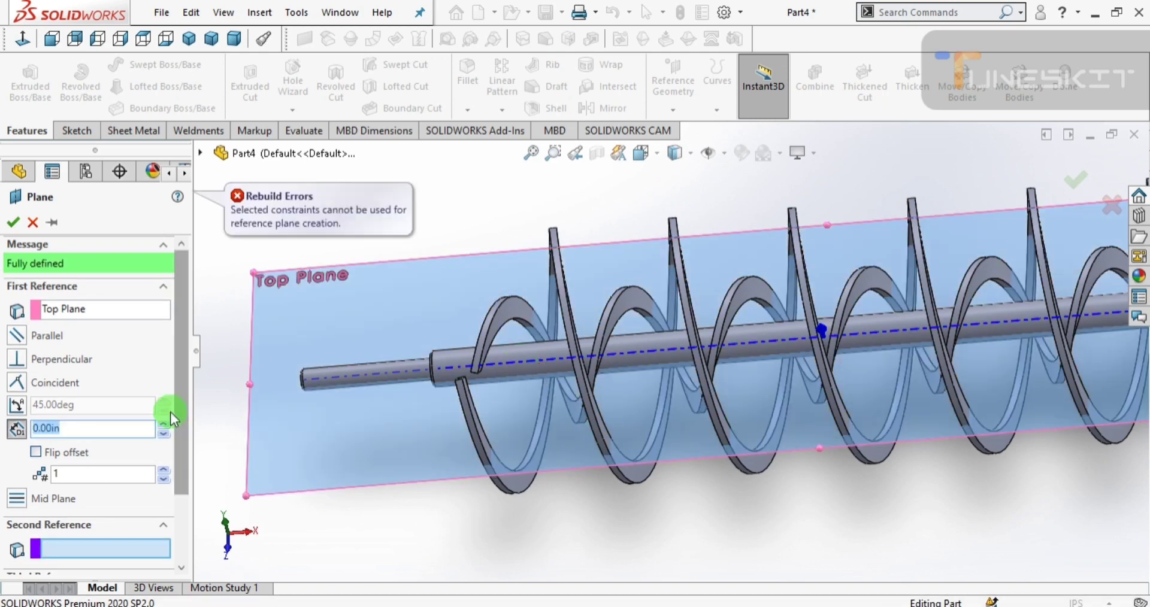
- Remove Top Plane from the plane's first reference
drag(189, 365, 186, 466)
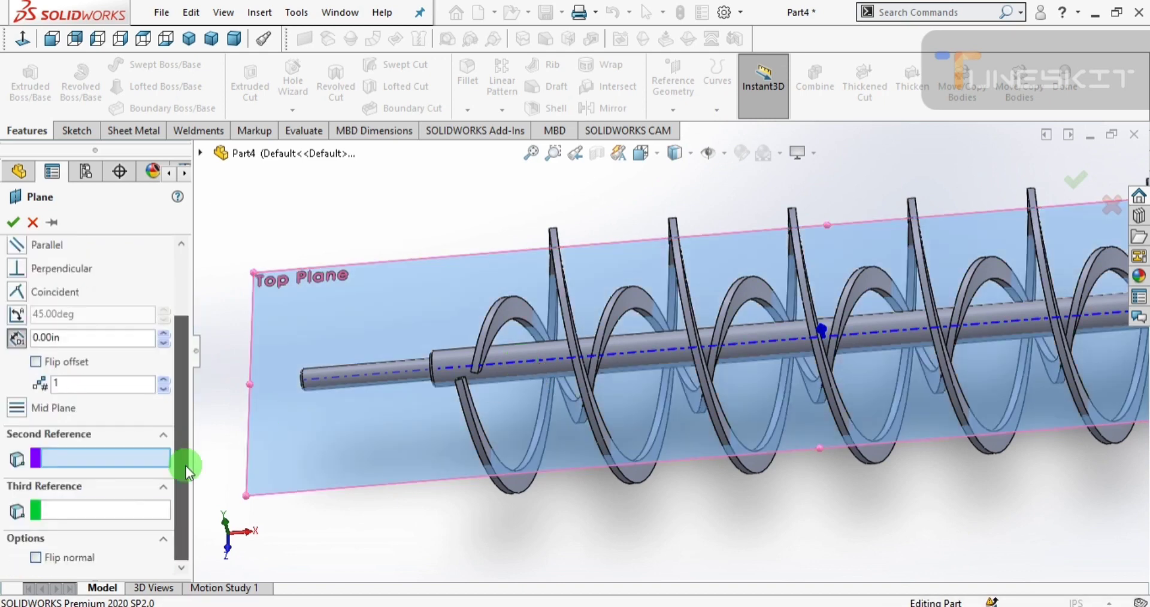
drag(180, 400, 204, 261)
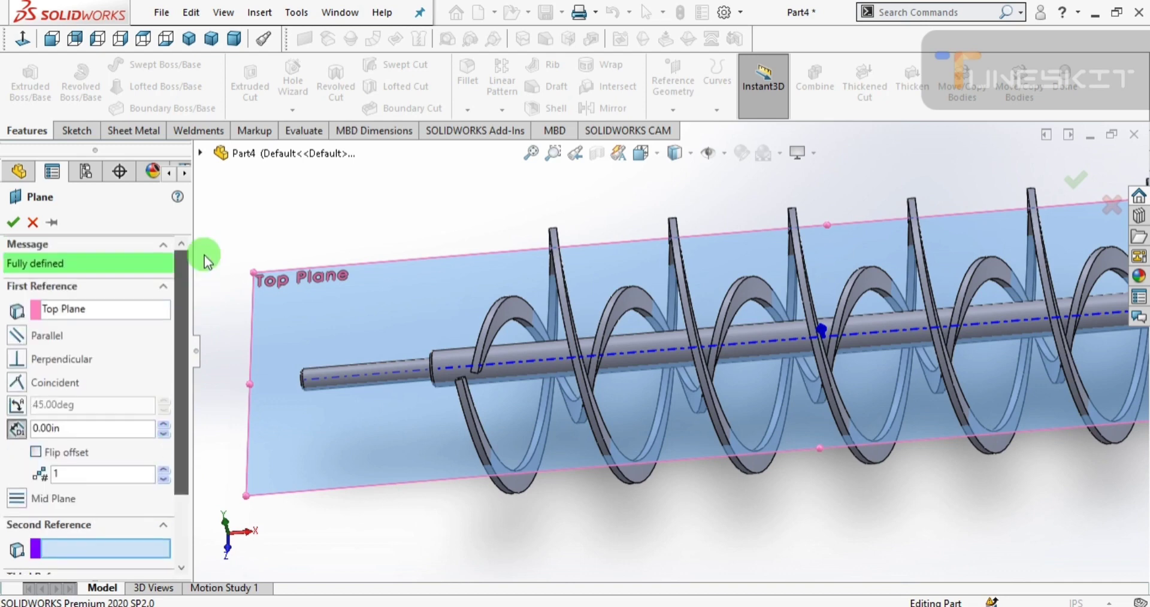
click(103, 304)
key(Delete)
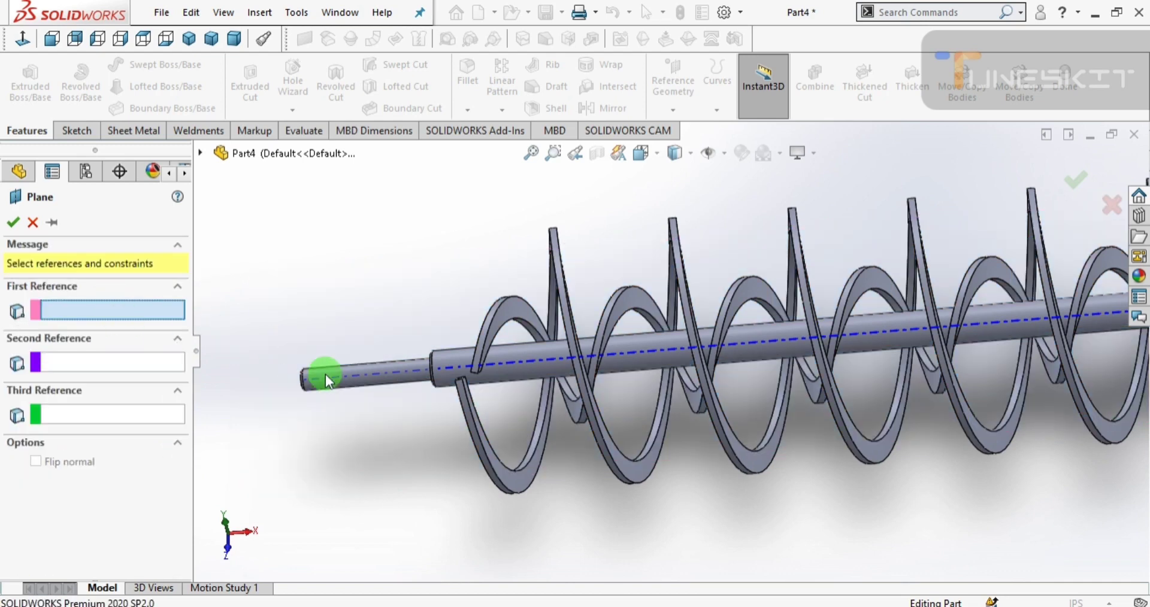
- Set the shaft end's Axis<2> as first reference and Top Plane as second reference
click(377, 378)
click(97, 440)
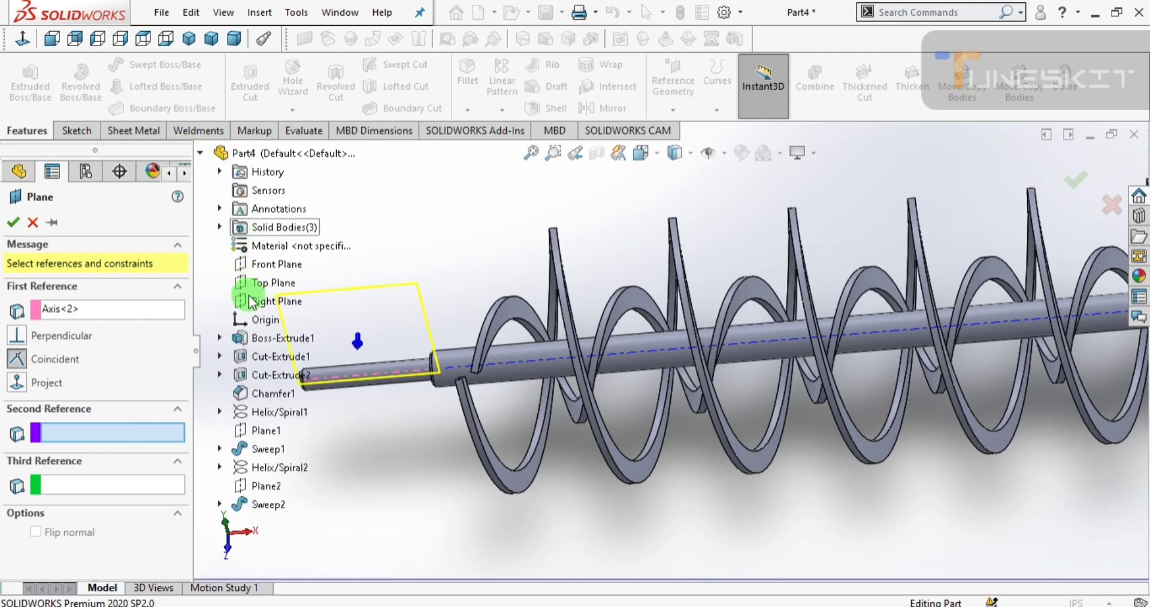
click(273, 283)
- Orbit and reorient the view to inspect the plane preview against the screw
mouse_move(498, 389)
middle_down()
mouse_move(563, 342)
mouse_move(607, 192)
mouse_move(678, 245)
mouse_move(709, 308)
mouse_move(688, 290)
mouse_move(731, 300)
mouse_move(633, 245)
mouse_move(539, 257)
mouse_move(693, 326)
mouse_move(693, 574)
mouse_move(686, 434)
middle_up()
scroll(569, 348, down, 2)
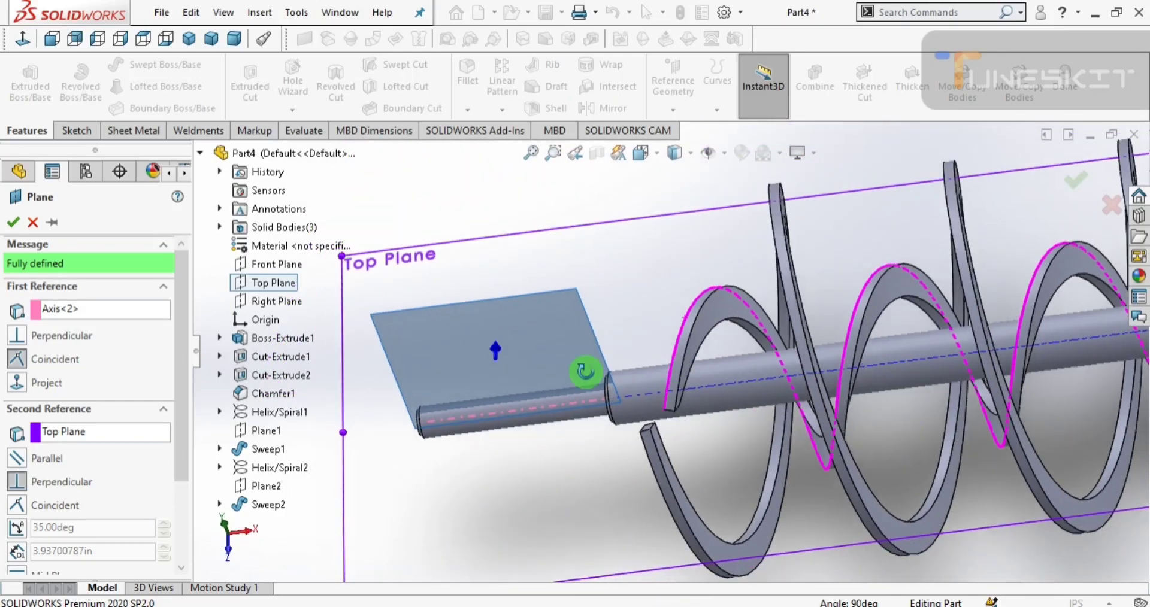
click(144, 39)
scroll(566, 375, down, 3)
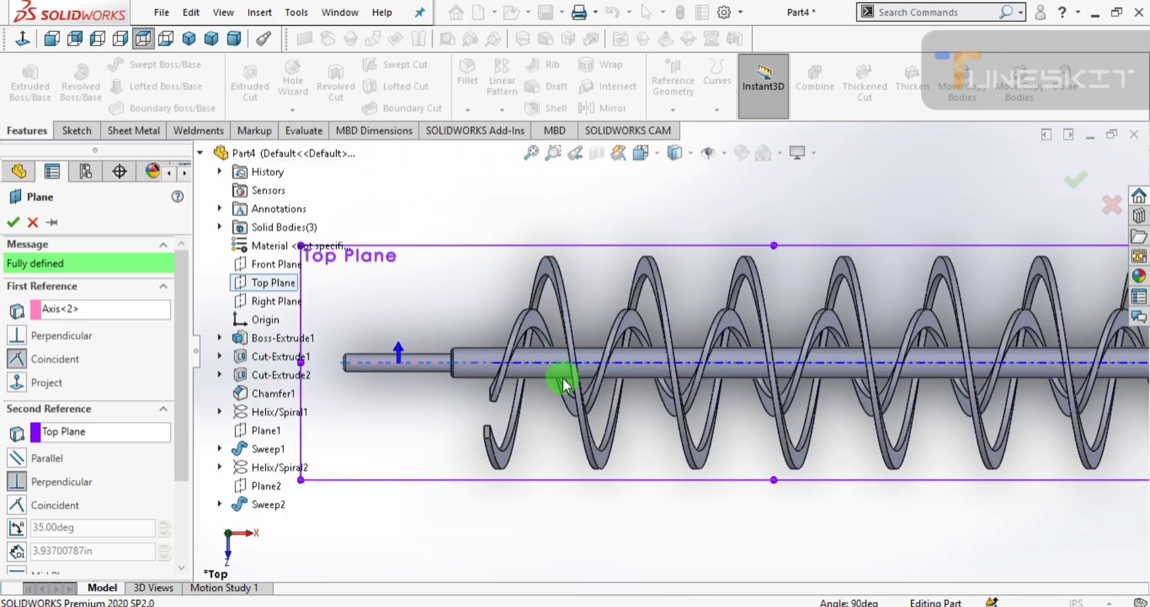
mouse_move(560, 380)
middle_down()
mouse_move(569, 364)
mouse_move(568, 385)
mouse_move(534, 303)
mouse_move(547, 204)
middle_up()
click(139, 525)
middle_drag(530, 329, 701, 320)
scroll(704, 320, down, 3)
key(space)
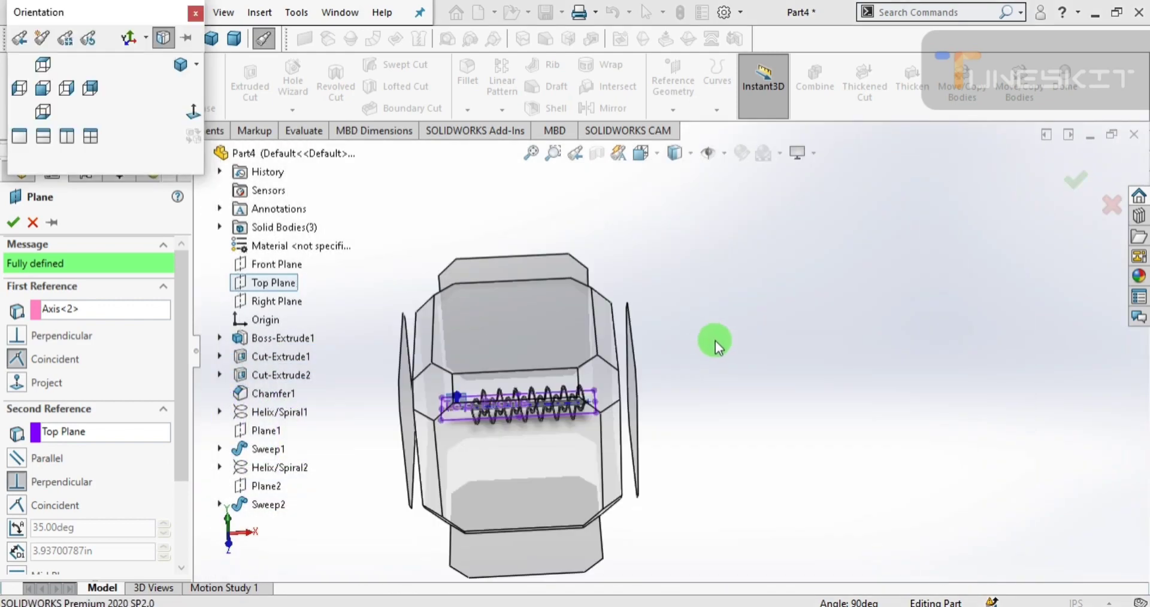
click(539, 389)
scroll(538, 362, down, 2)
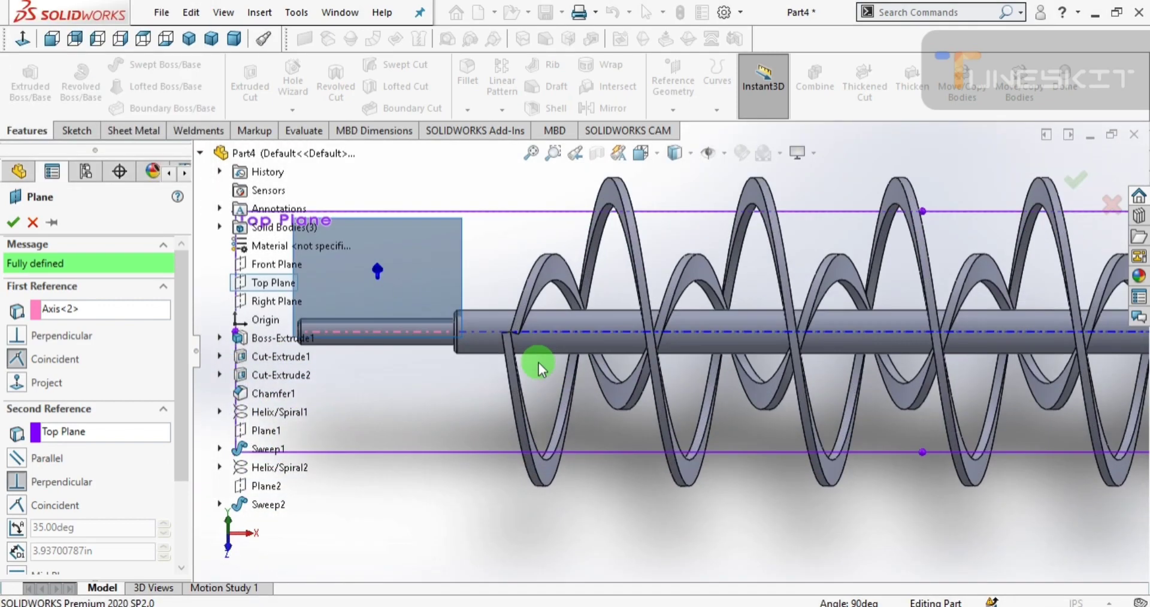
scroll(695, 313, down, 2)
scroll(690, 320, down, 2)
scroll(690, 320, up, 3)
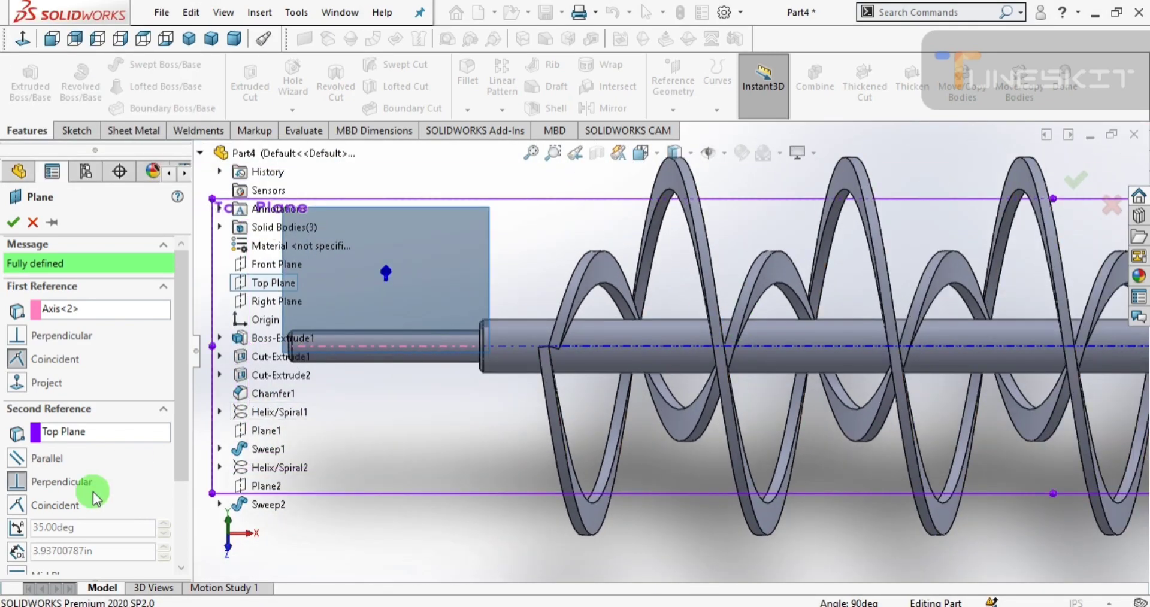
- Set the plane angle to 150° from Top Plane and accept it as Plane4
click(16, 530)
text(55)
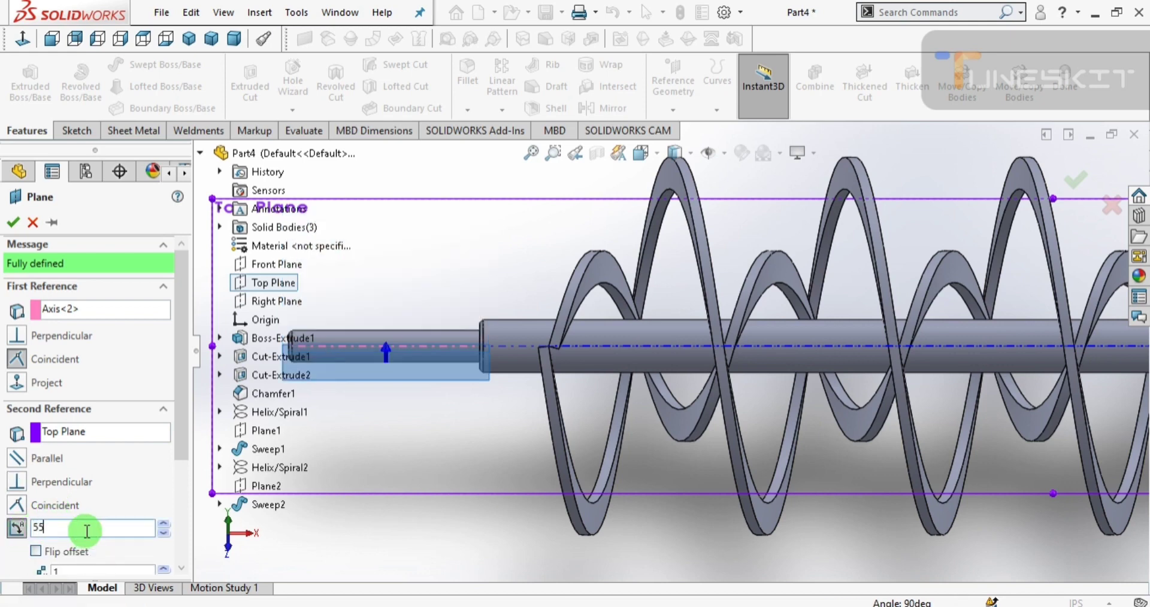
key(Return)
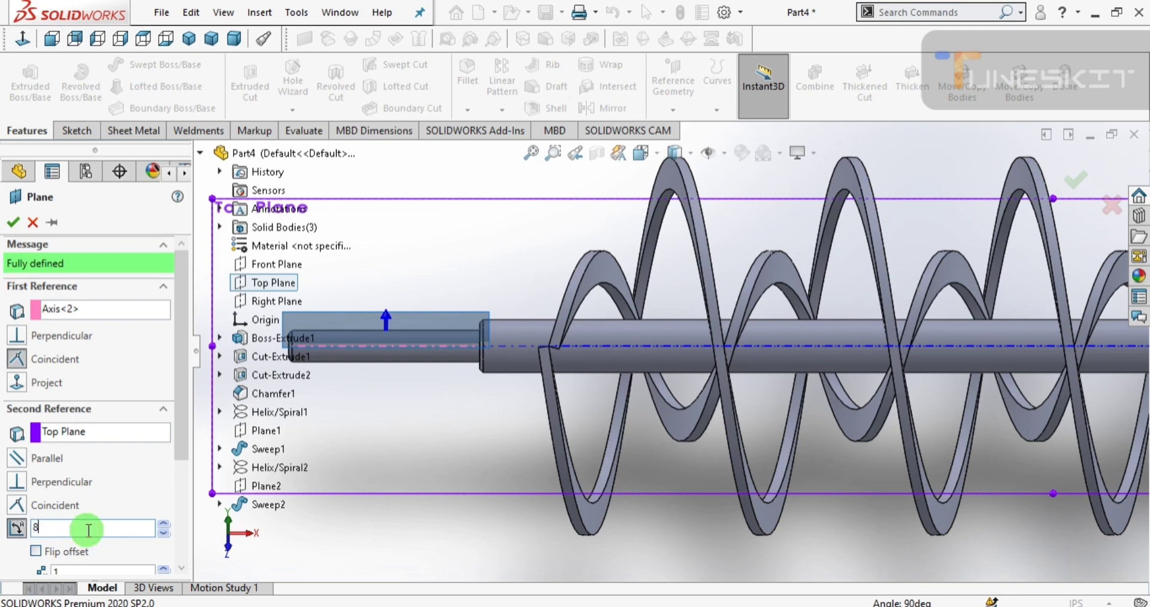
text(110)
key(Return)
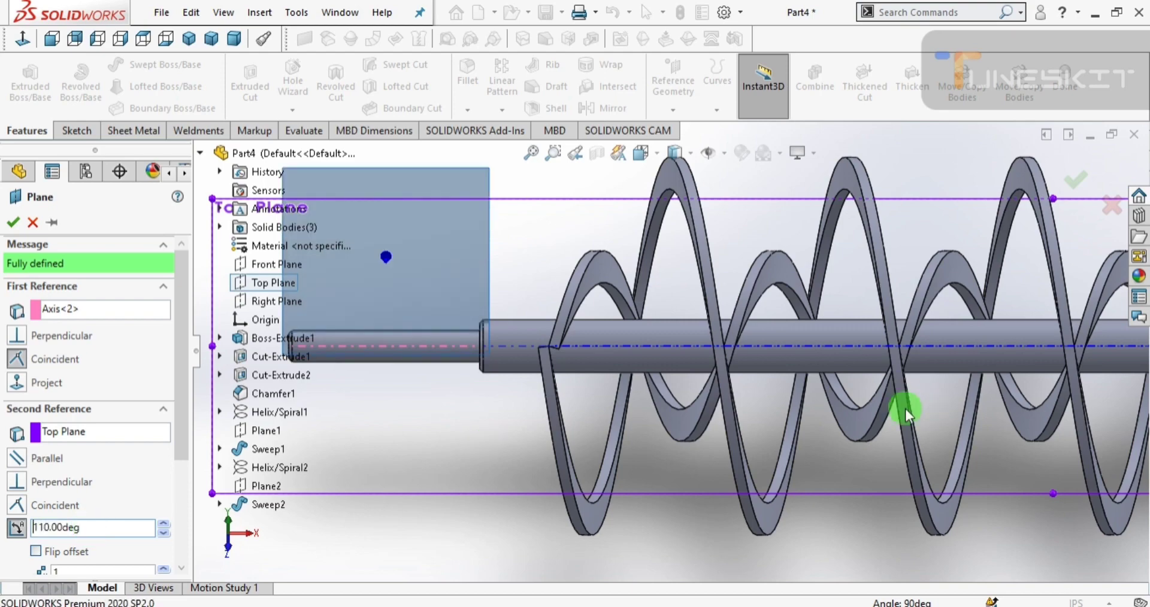
scroll(838, 410, up, 3)
scroll(662, 323, down, 2)
scroll(601, 344, up, 2)
scroll(539, 356, up, 1)
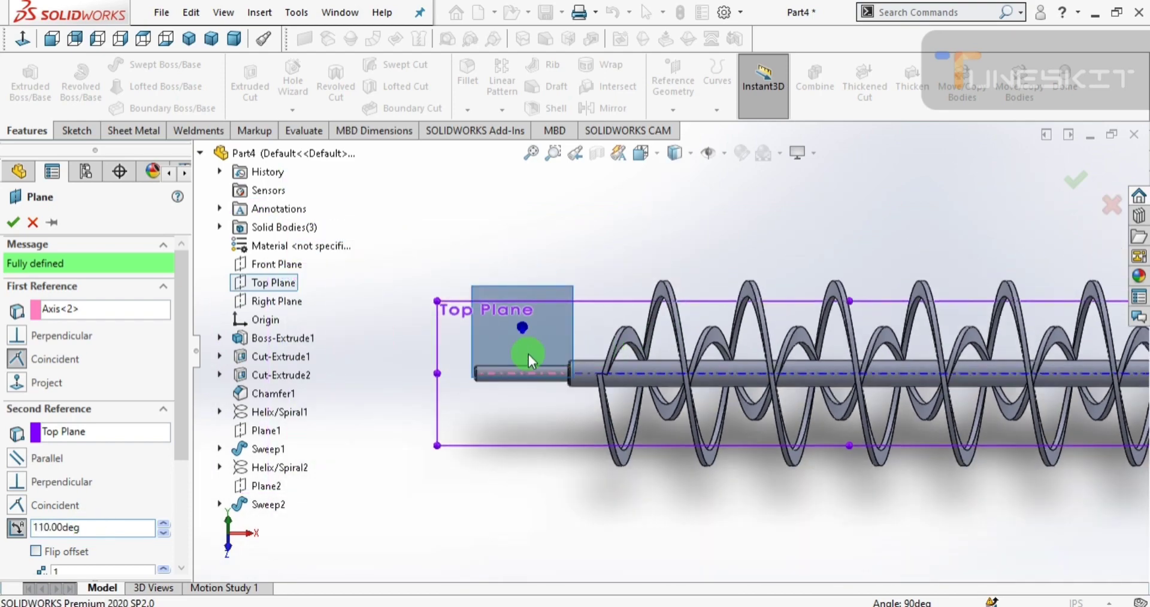
mouse_move(530, 359)
middle_down()
mouse_move(595, 336)
mouse_move(611, 347)
mouse_move(575, 336)
middle_up()
text(15)
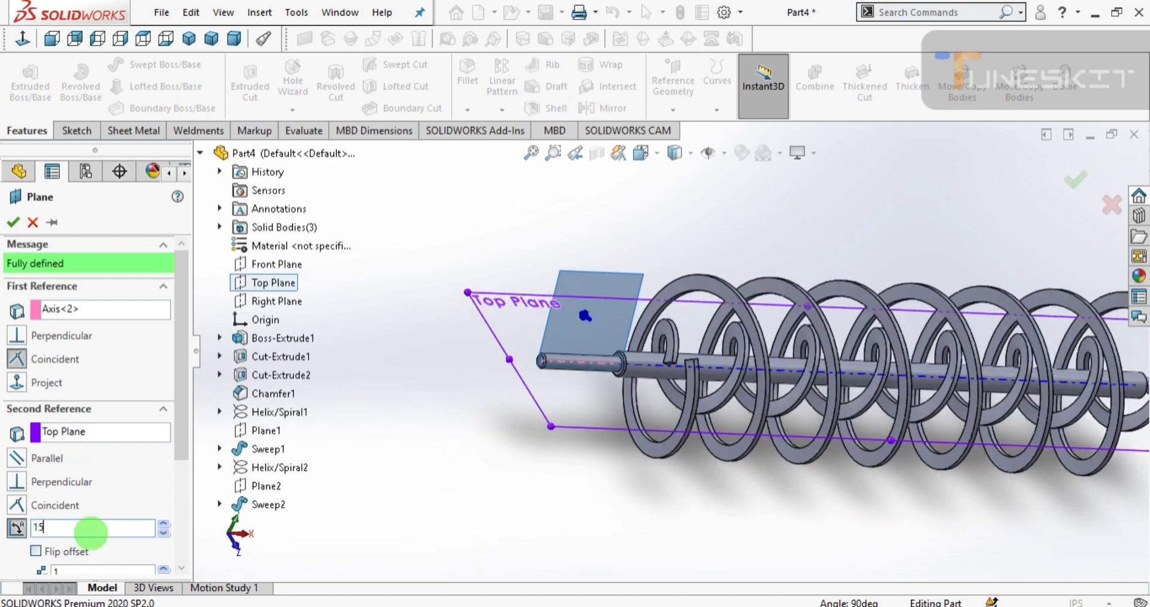
text(0)
key(Return)
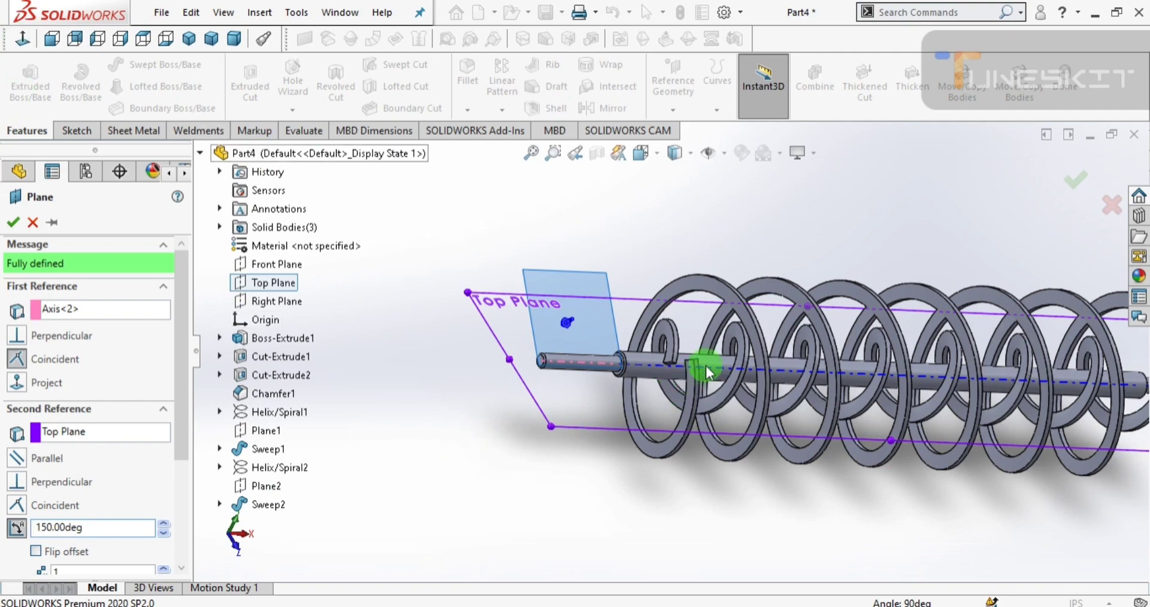
mouse_move(706, 372)
middle_down()
mouse_move(641, 361)
mouse_move(671, 404)
mouse_move(539, 325)
mouse_move(570, 338)
mouse_move(381, 395)
middle_up()
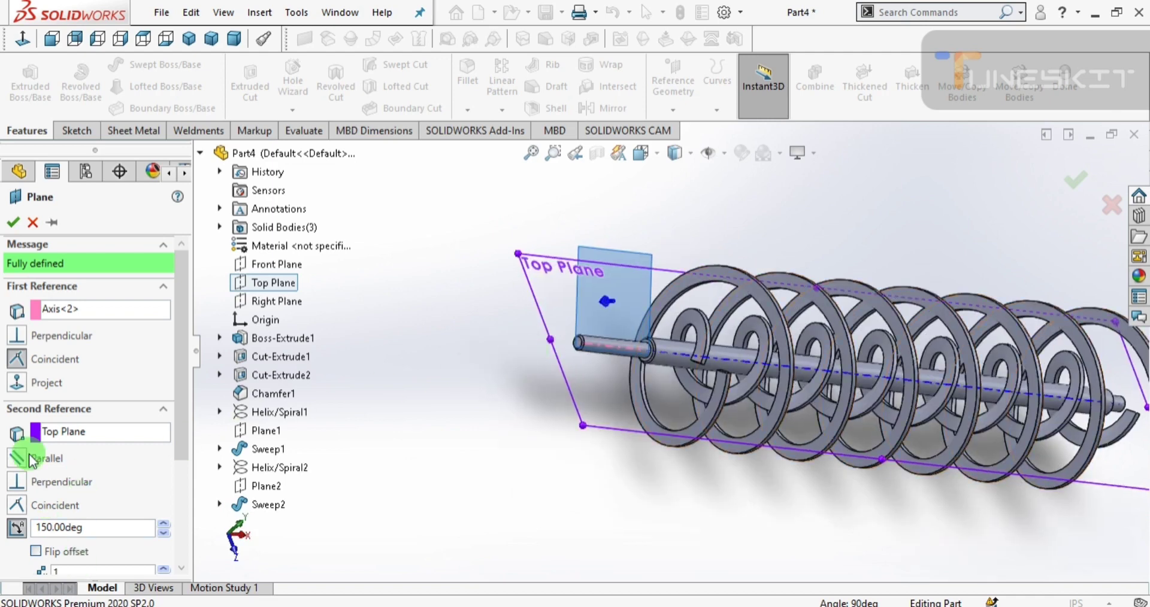
click(14, 228)
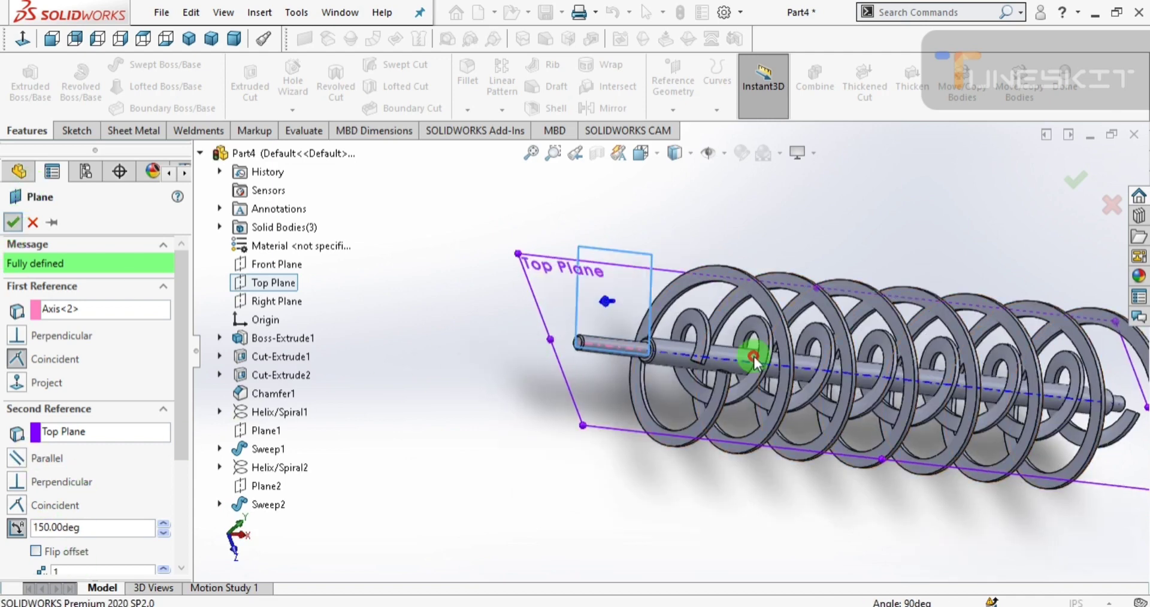
click(23, 37)
scroll(821, 339, down, 3)
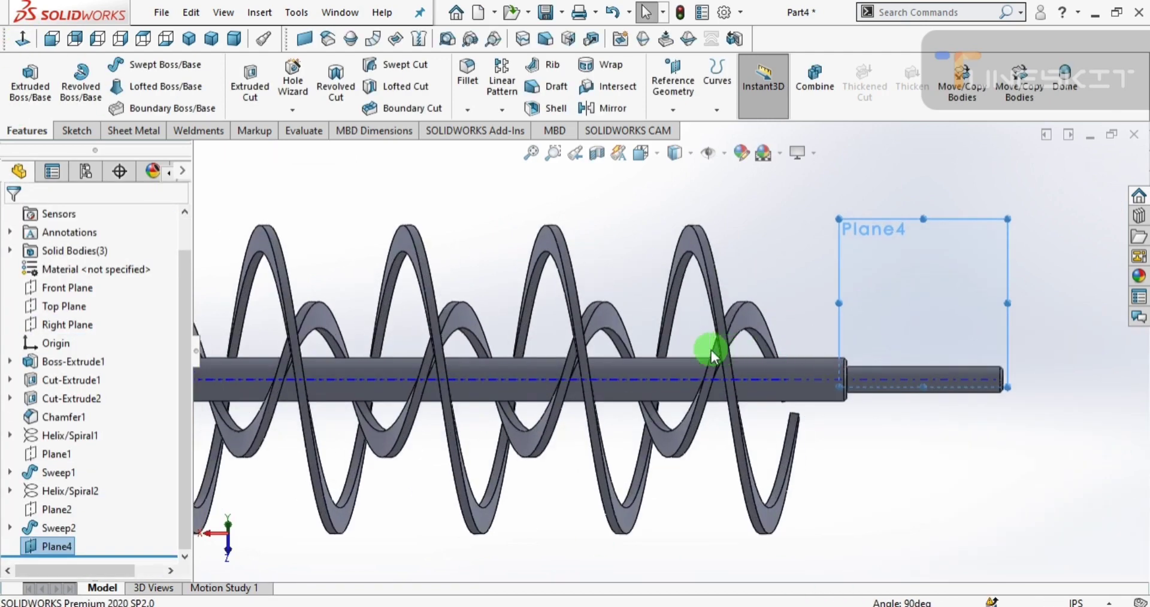
mouse_move(707, 337)
middle_down()
mouse_move(721, 457)
mouse_move(751, 394)
mouse_move(778, 372)
mouse_move(495, 383)
mouse_move(519, 456)
mouse_move(527, 406)
mouse_move(511, 418)
mouse_move(545, 401)
mouse_move(605, 401)
mouse_move(539, 405)
mouse_move(545, 344)
mouse_move(544, 418)
mouse_move(549, 372)
mouse_move(547, 385)
mouse_move(629, 403)
mouse_move(577, 367)
middle_up()
click(20, 180)
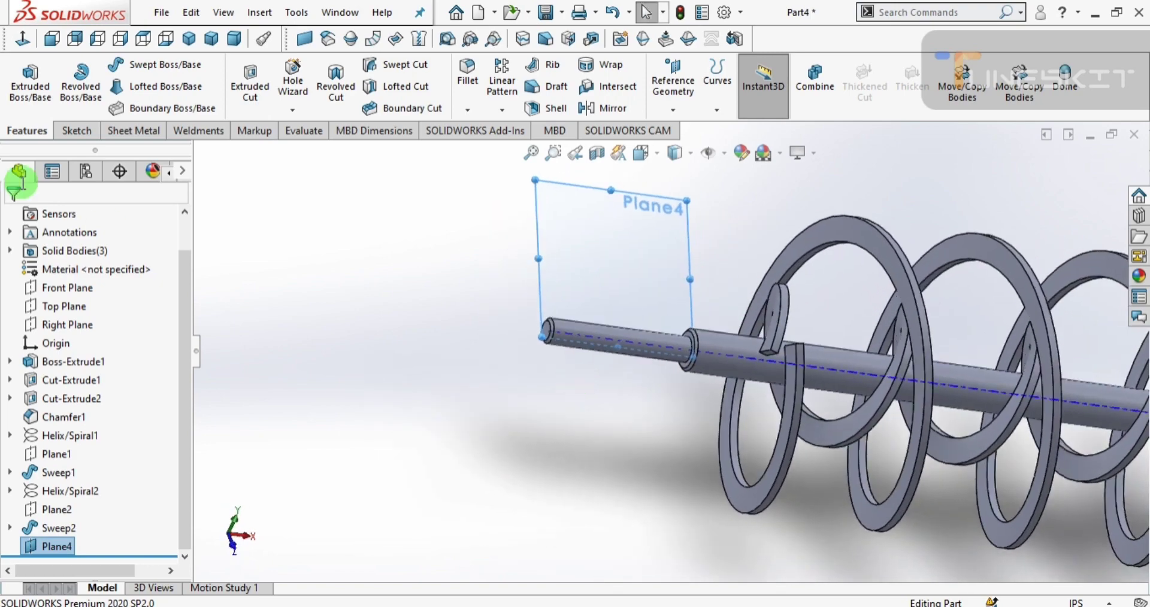
click(22, 45)
key(space)
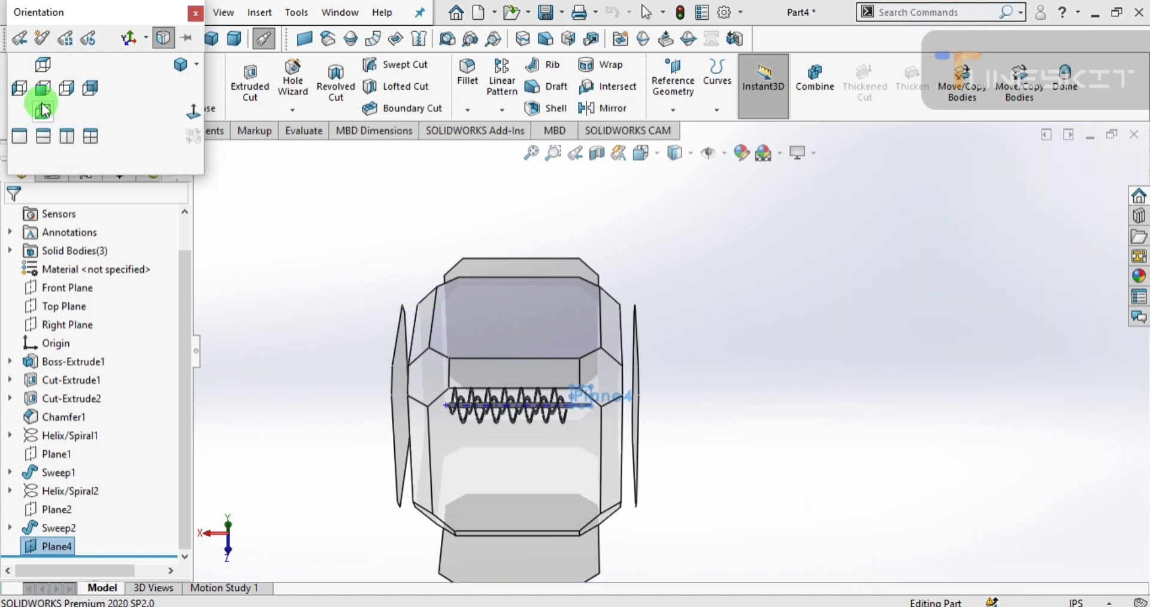
click(43, 98)
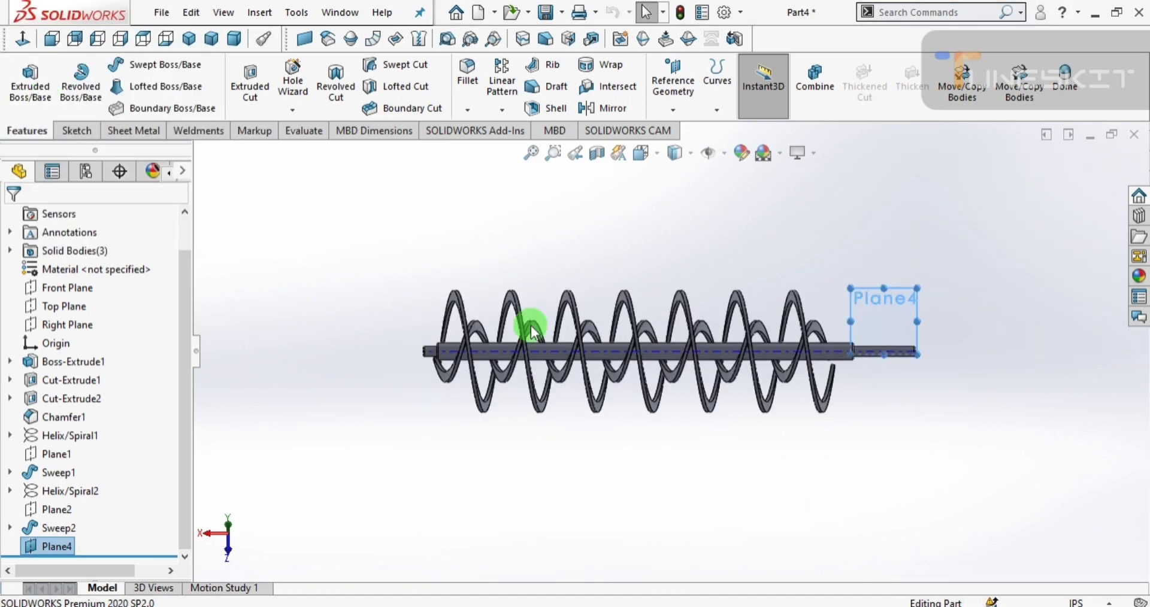
scroll(734, 333, down, 3)
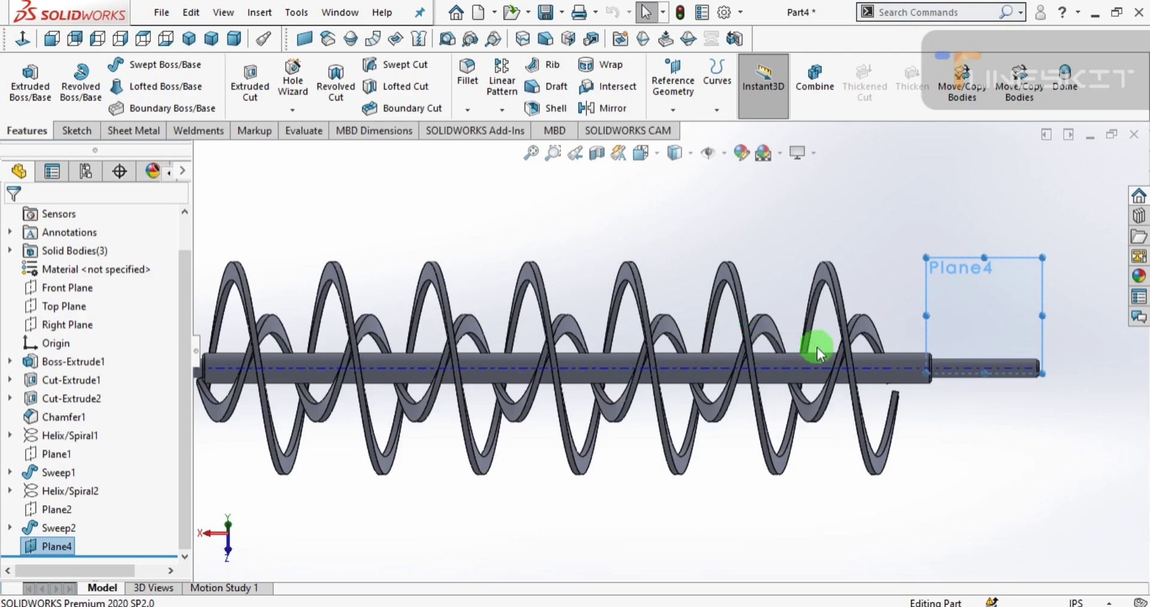
mouse_move(831, 356)
middle_down()
mouse_move(605, 353)
mouse_move(618, 491)
middle_up()
key(space)
scroll(605, 352, up, 2)
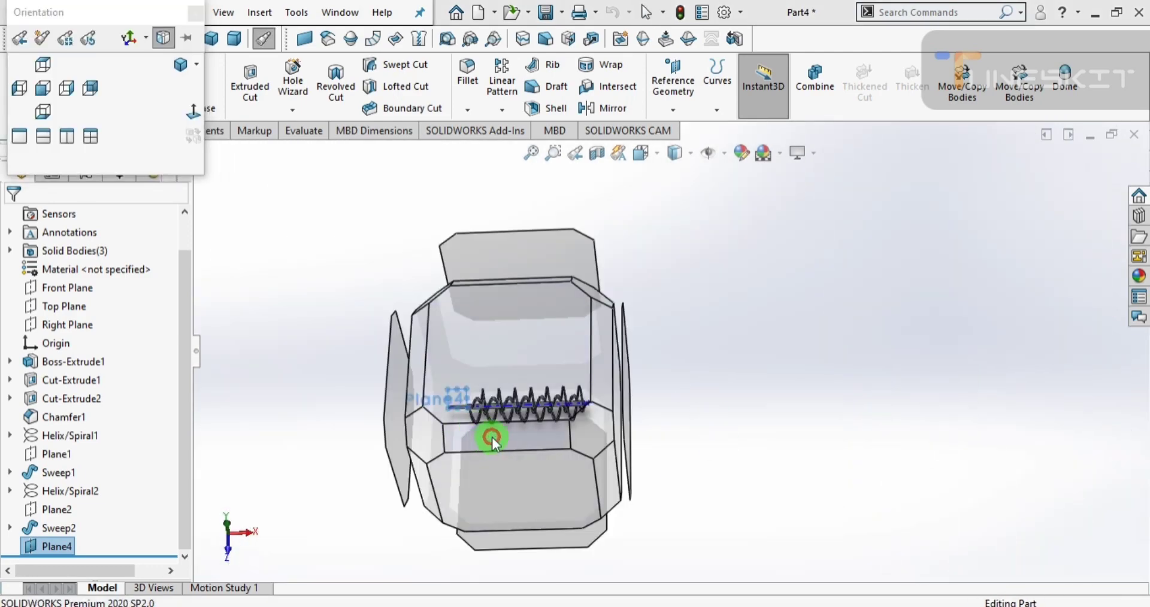
click(491, 438)
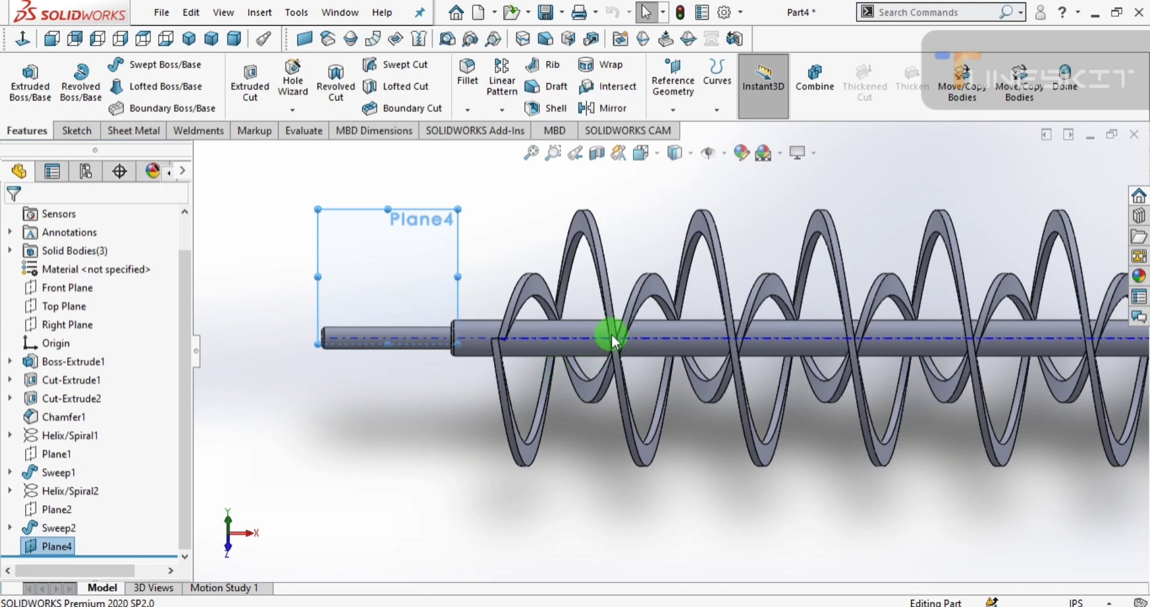
scroll(616, 348, down, 3)
middle_drag(632, 365, 632, 316)
scroll(572, 380, up, 3)
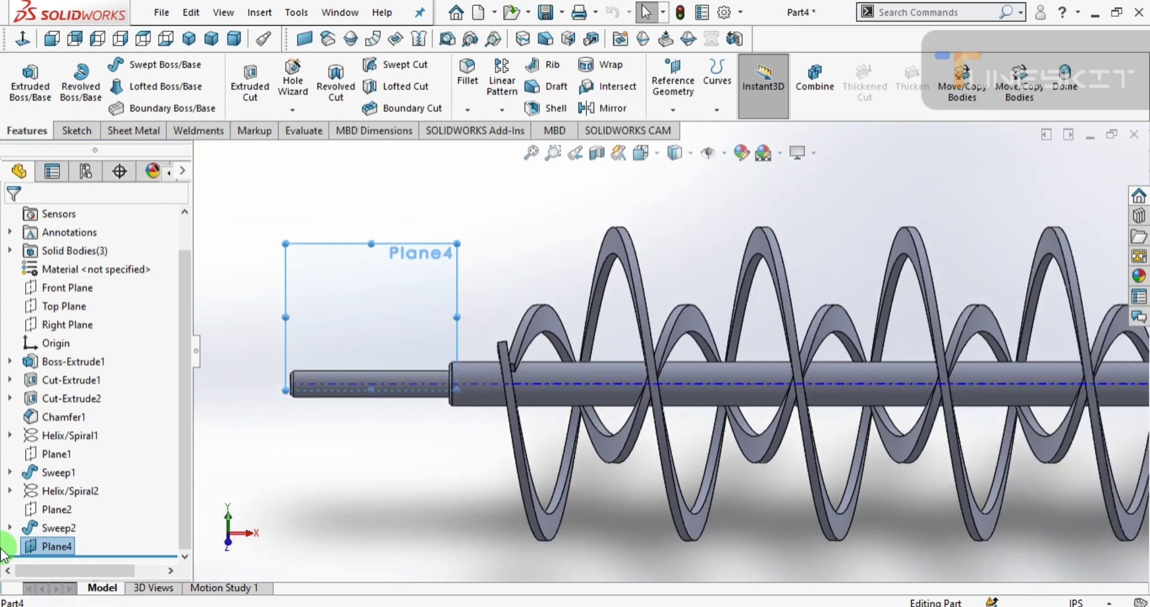
- Edit Plane4's feature definition, change its angle to 160°, and accept the edit
right_click(28, 556)
click(58, 220)
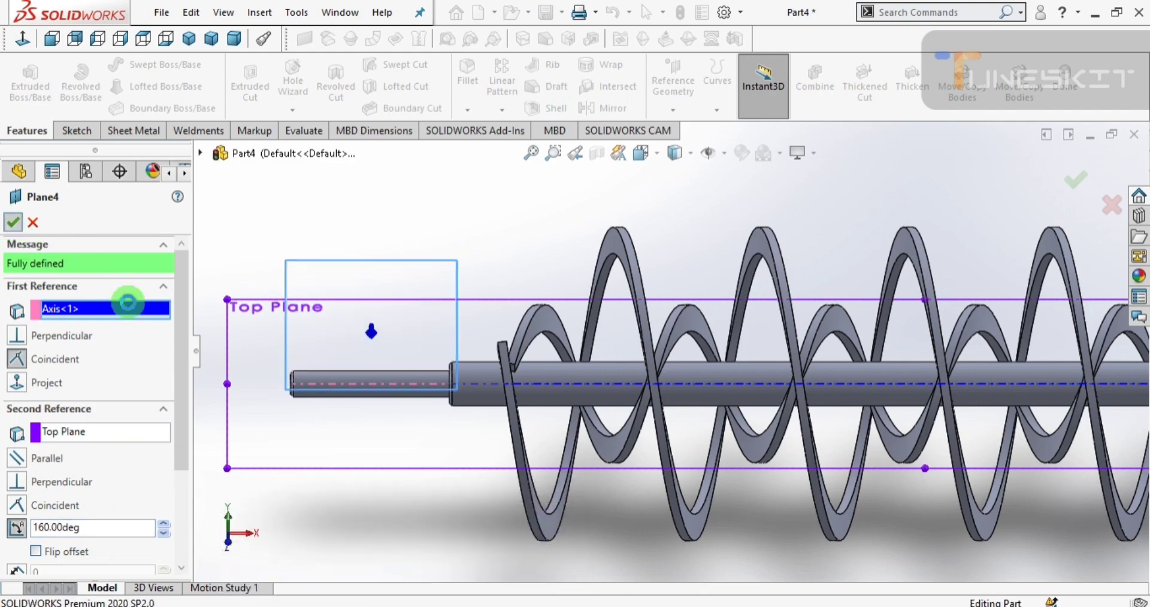
right_click(407, 503)
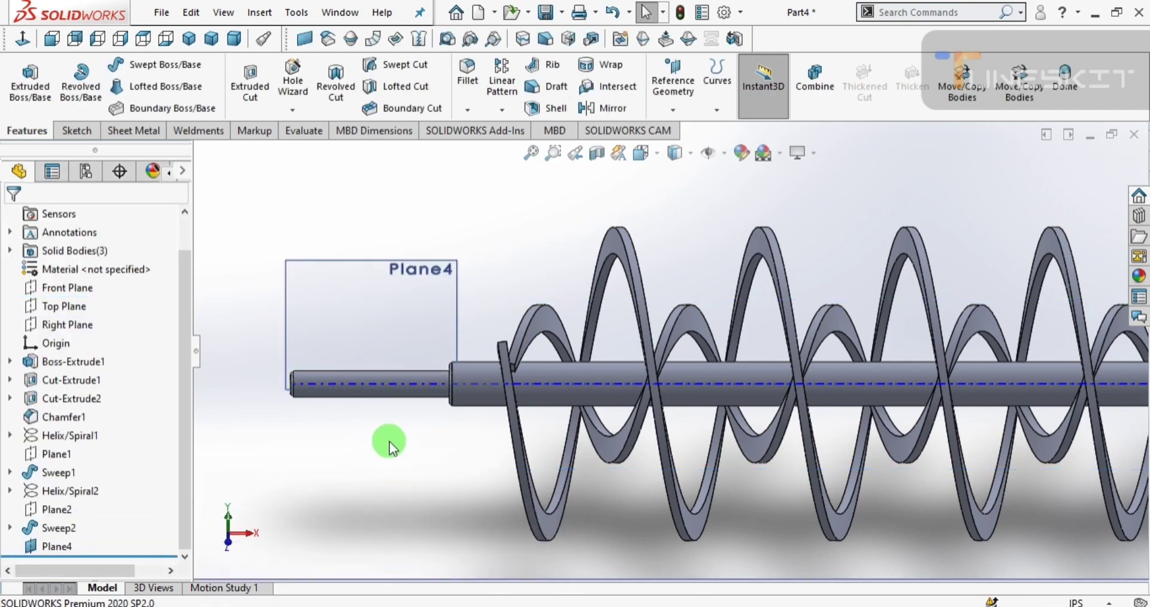
middle_drag(389, 447, 308, 395)
click(52, 39)
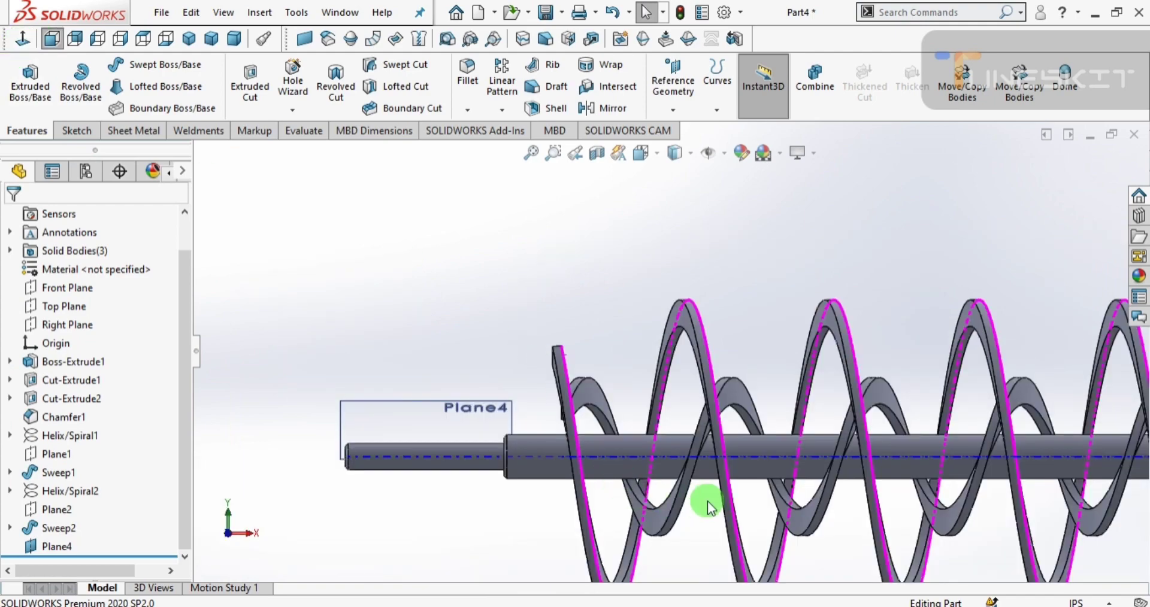
key(f)
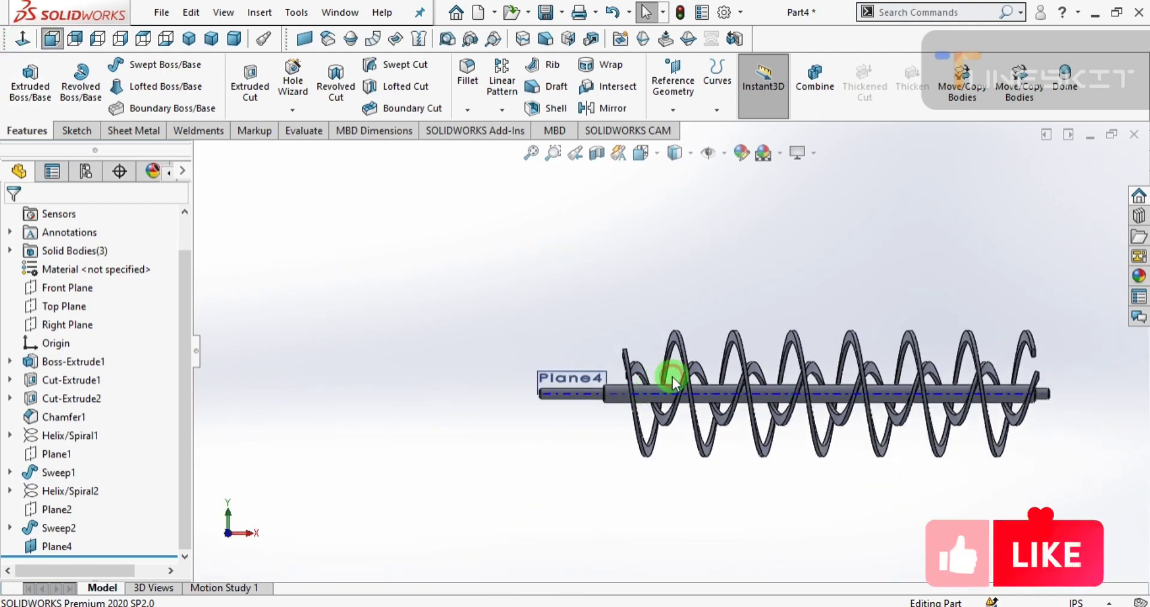
mouse_move(672, 371)
middle_down()
mouse_move(661, 536)
mouse_move(560, 403)
middle_up()
scroll(583, 359, down, 3)
click(583, 359)
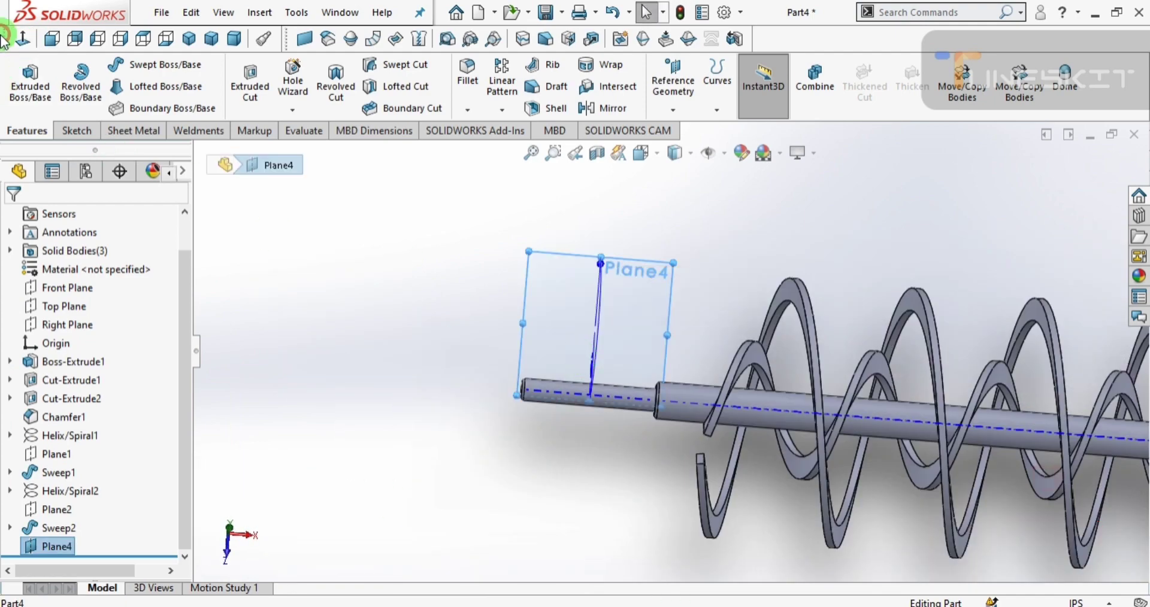
click(21, 42)
key(space)
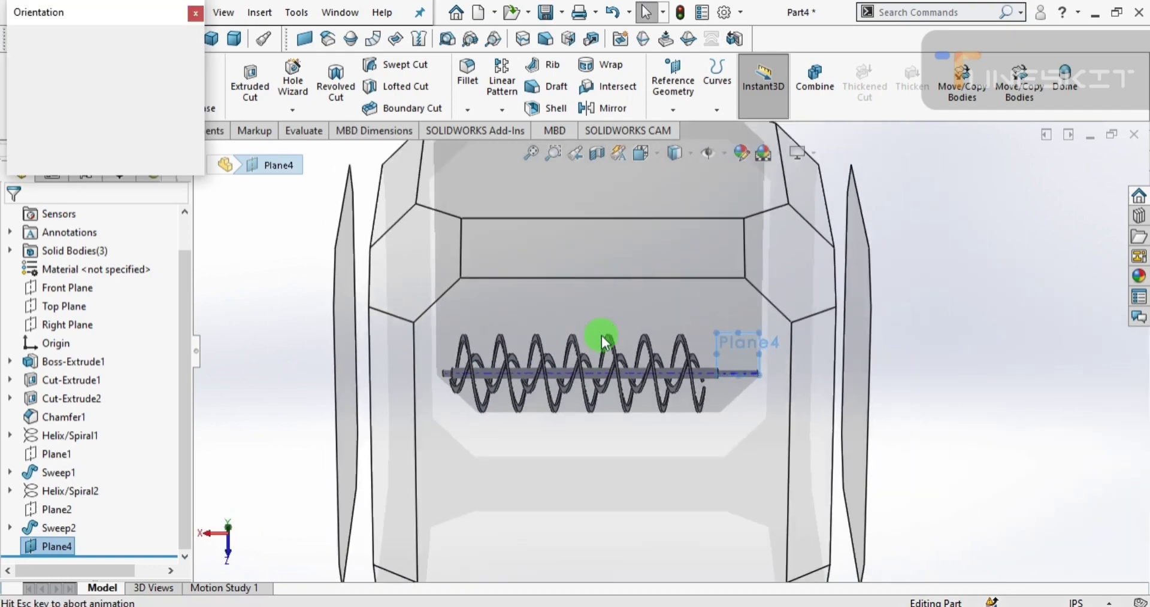
key(f)
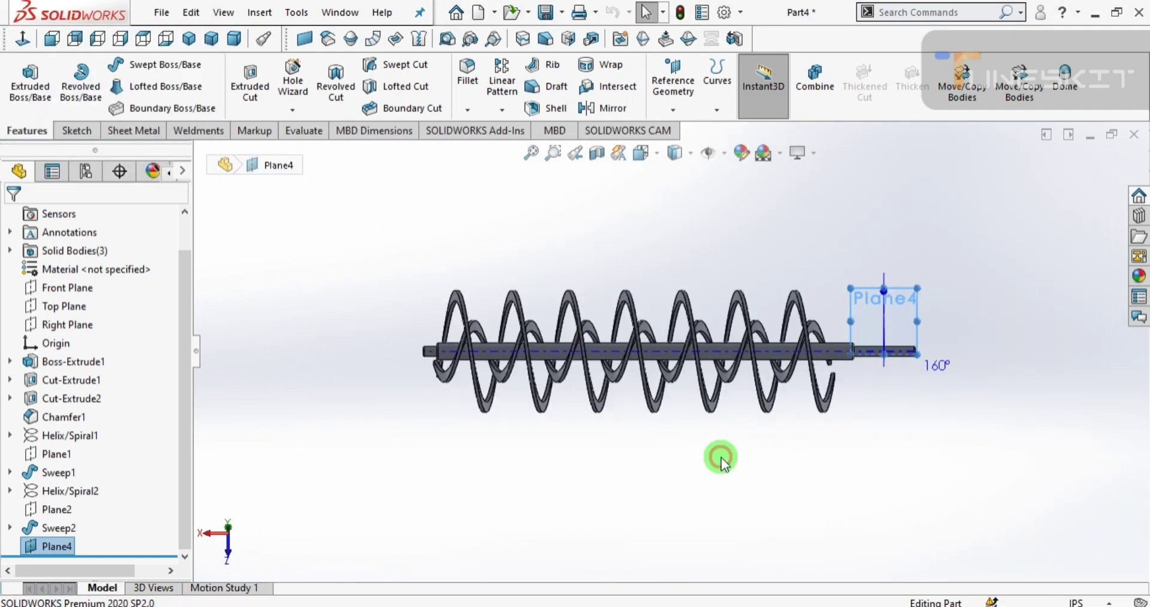
mouse_move(718, 457)
middle_down()
mouse_move(670, 400)
mouse_move(545, 403)
middle_up()
key(space)
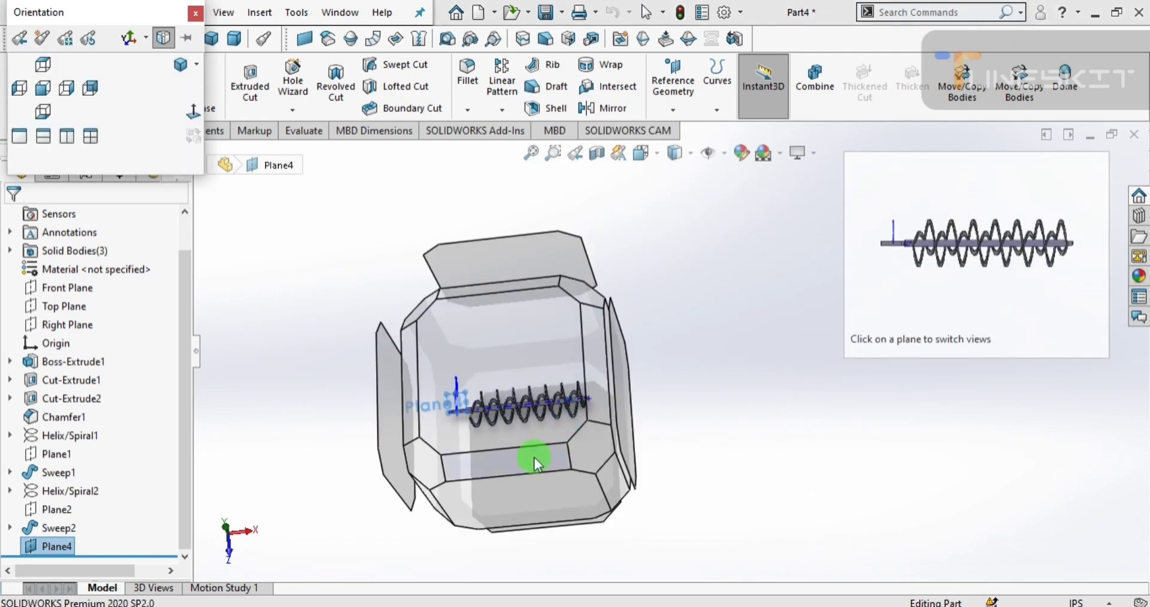
click(537, 452)
scroll(541, 349, down, 3)
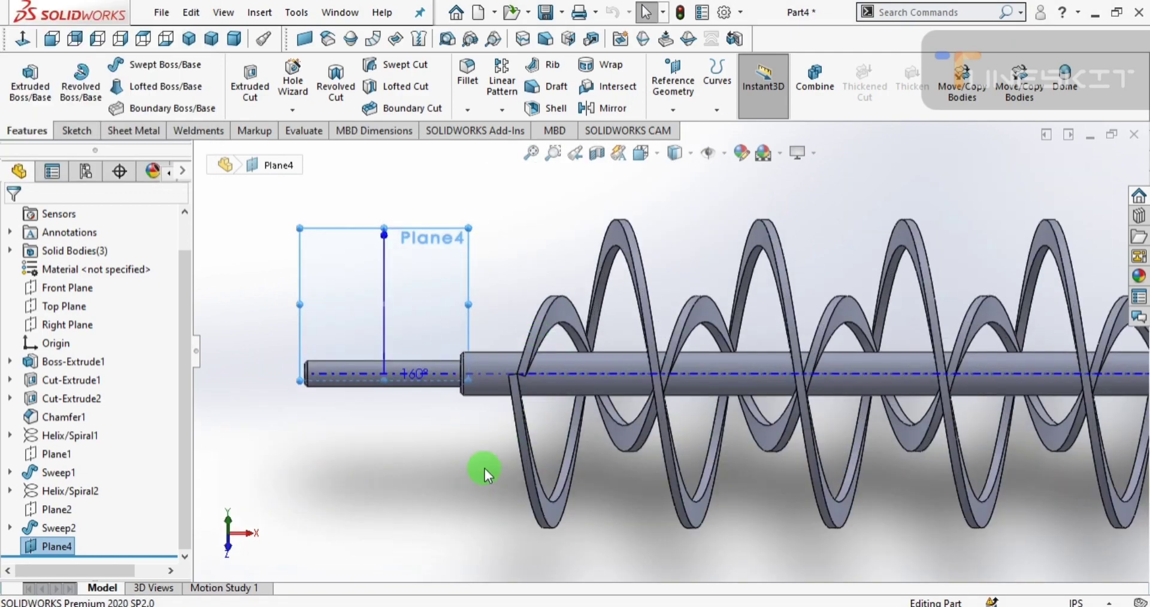
key(space)
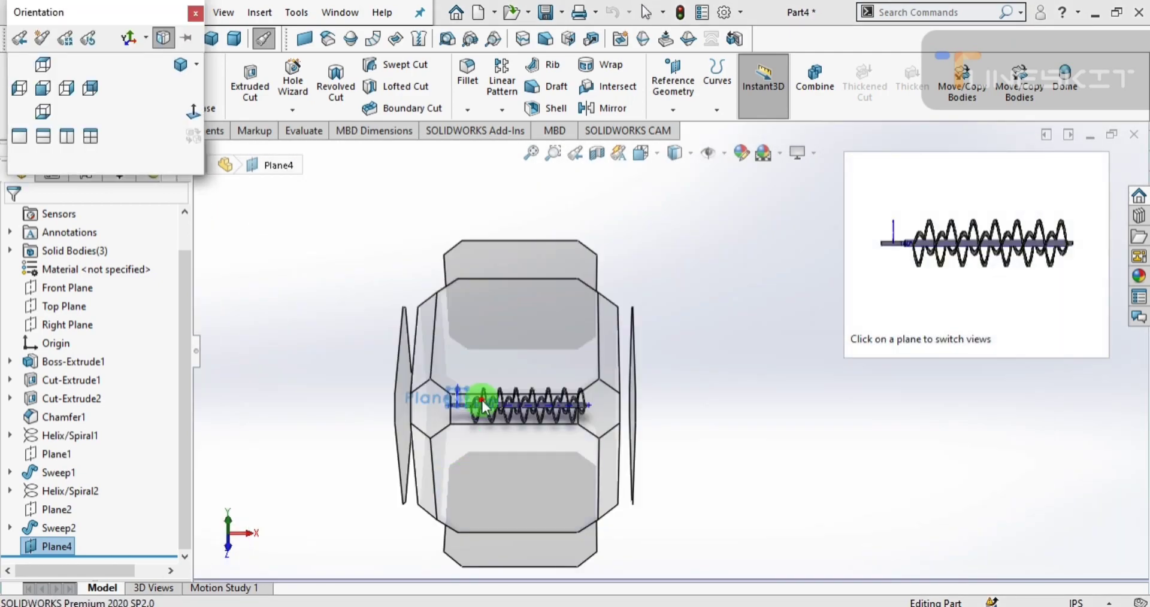
click(482, 400)
mouse_move(483, 400)
middle_down()
mouse_move(720, 322)
mouse_move(674, 322)
middle_up()
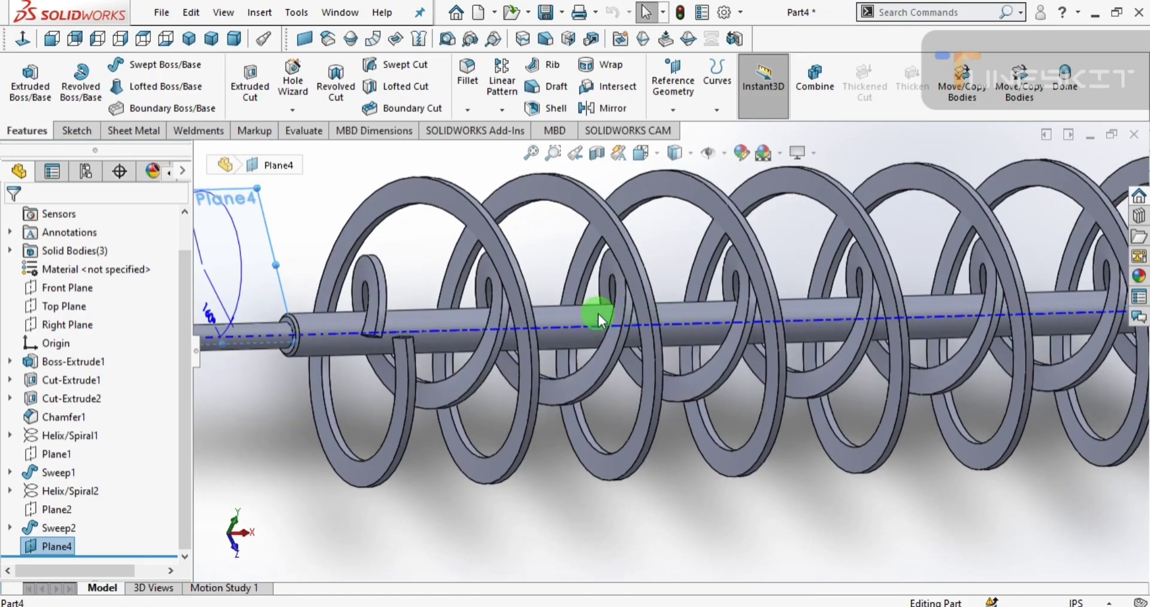
mouse_move(599, 320)
middle_down()
mouse_move(601, 300)
mouse_move(534, 398)
middle_up()
key(space)
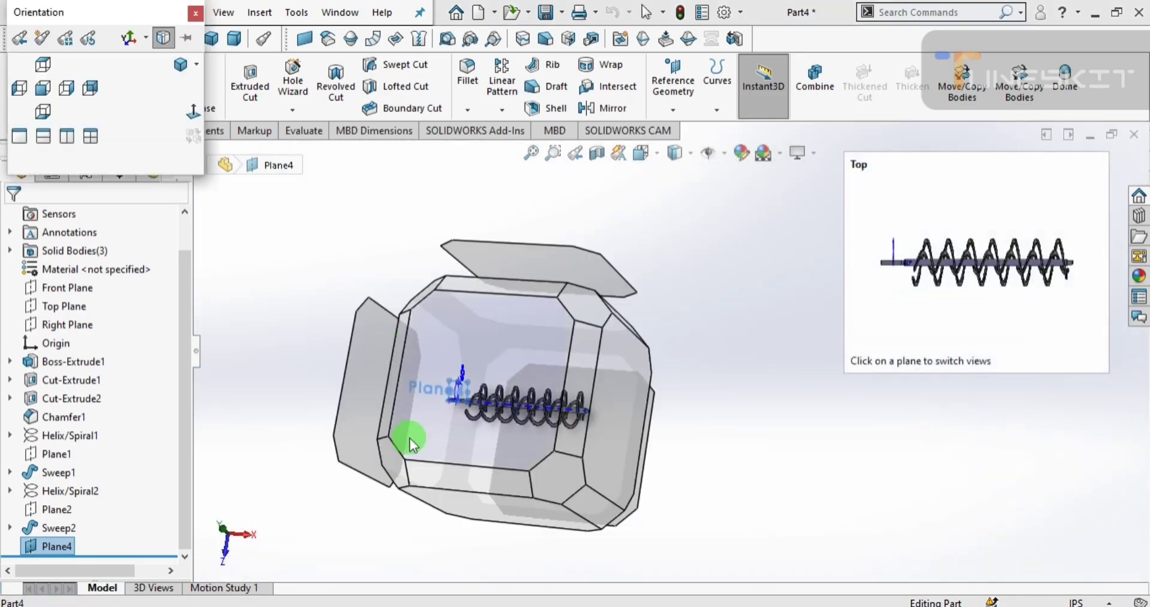
click(427, 426)
scroll(543, 325, down, 3)
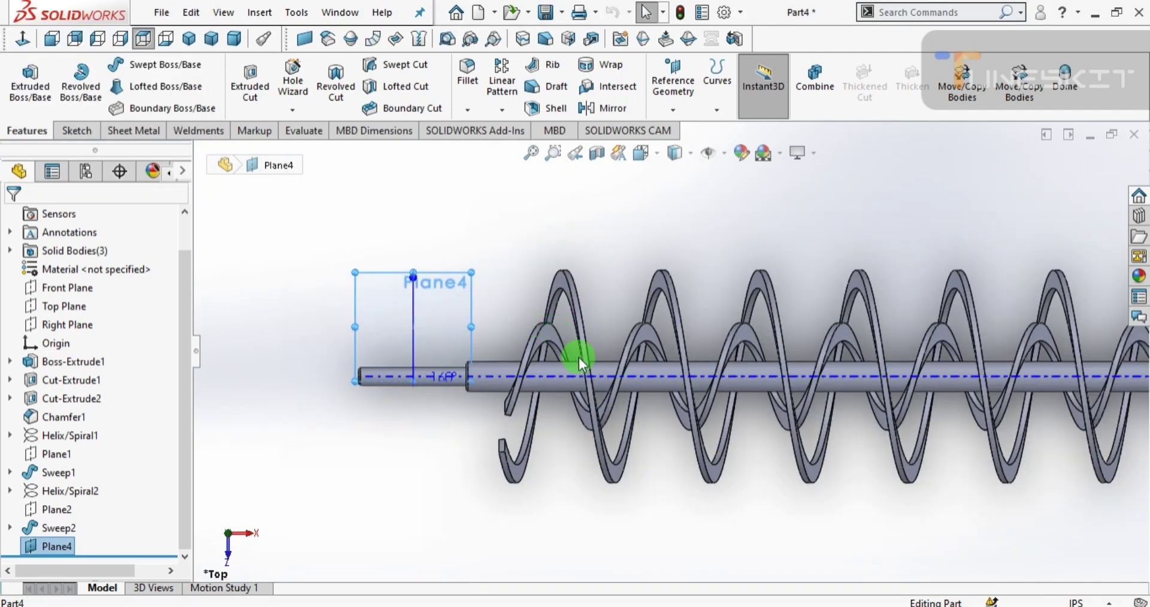
mouse_move(637, 413)
middle_down()
mouse_move(636, 311)
mouse_move(637, 423)
mouse_move(608, 494)
mouse_move(617, 297)
middle_up()
click(22, 39)
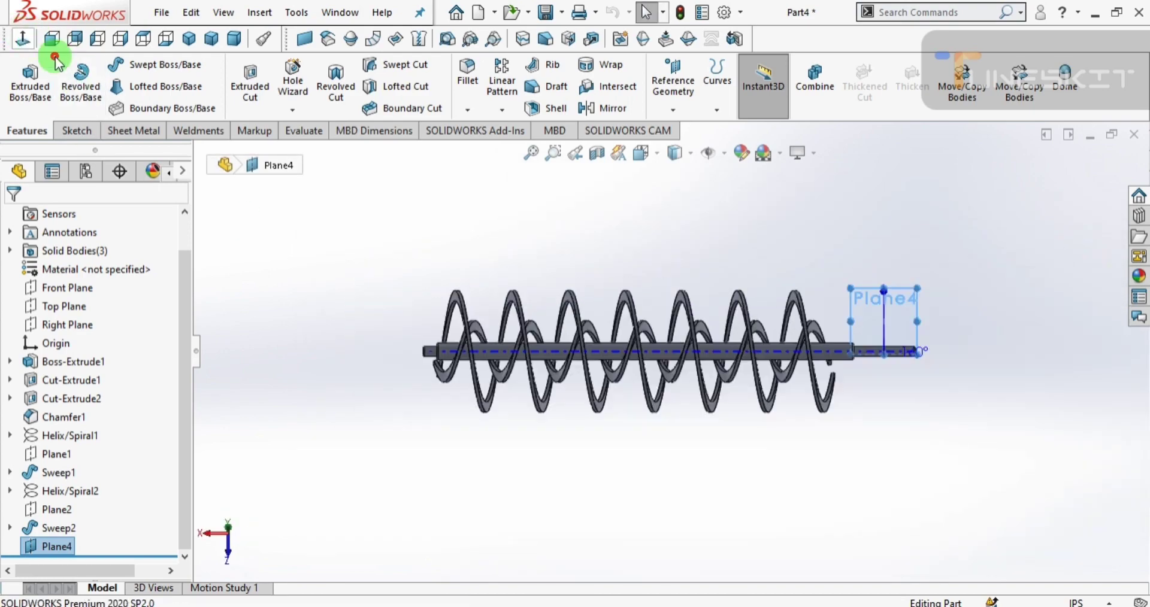
scroll(718, 332, down, 3)
mouse_move(717, 331)
middle_down()
mouse_move(723, 417)
mouse_move(741, 426)
middle_up()
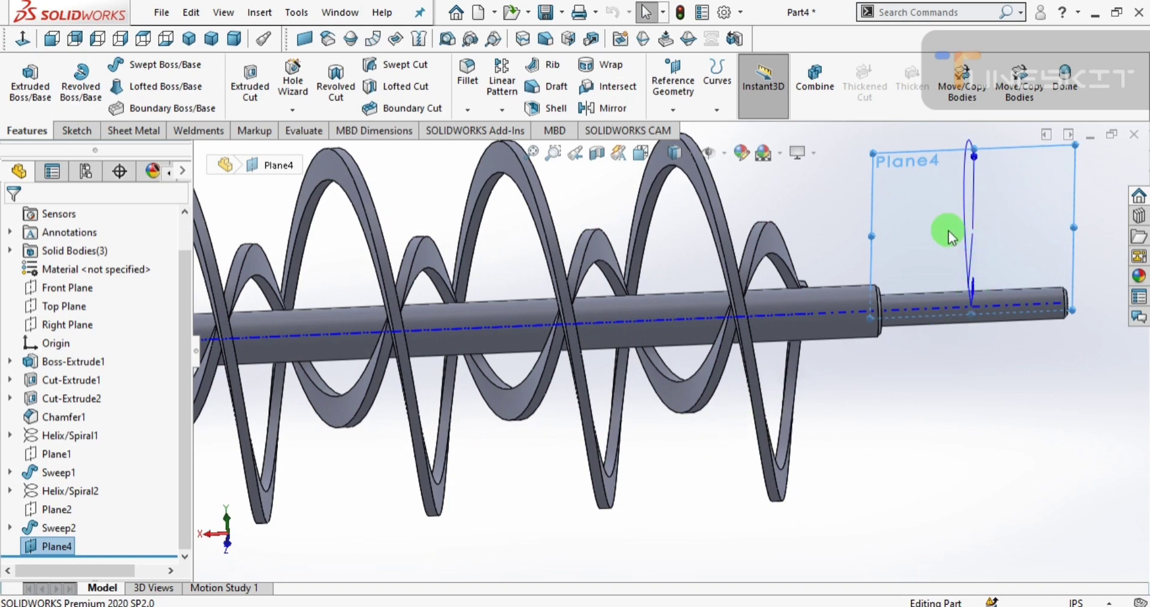
- Change Plane4's angle from 160° to 140° and confirm
click(971, 292)
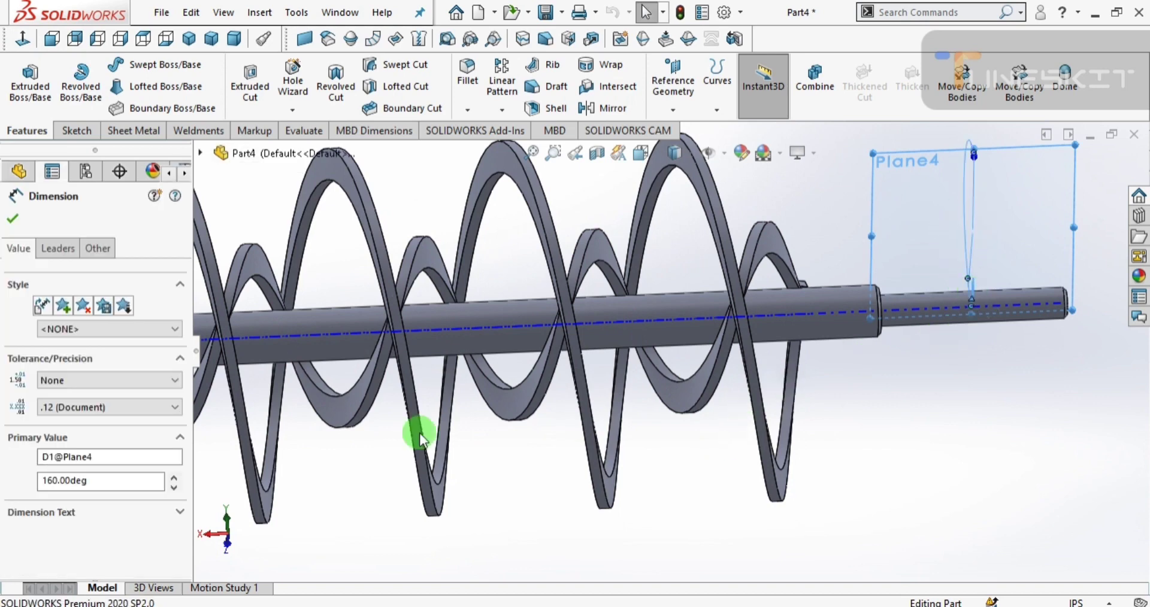
drag(102, 483, 63, 483)
text(140)
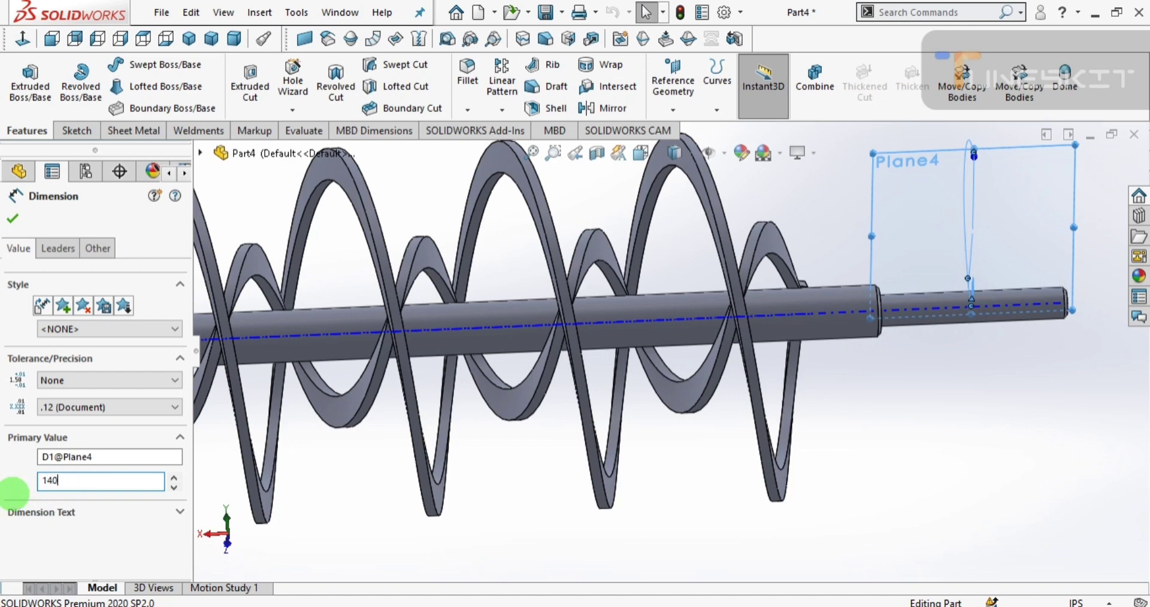
click(14, 220)
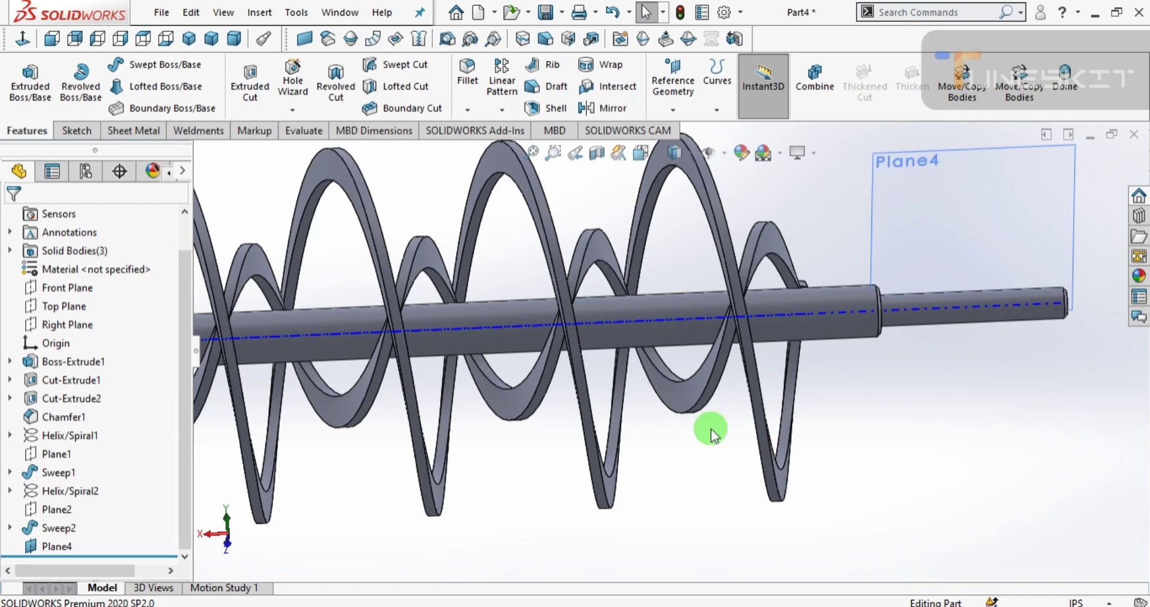
mouse_move(711, 434)
middle_down()
mouse_move(706, 303)
mouse_move(701, 389)
middle_up()
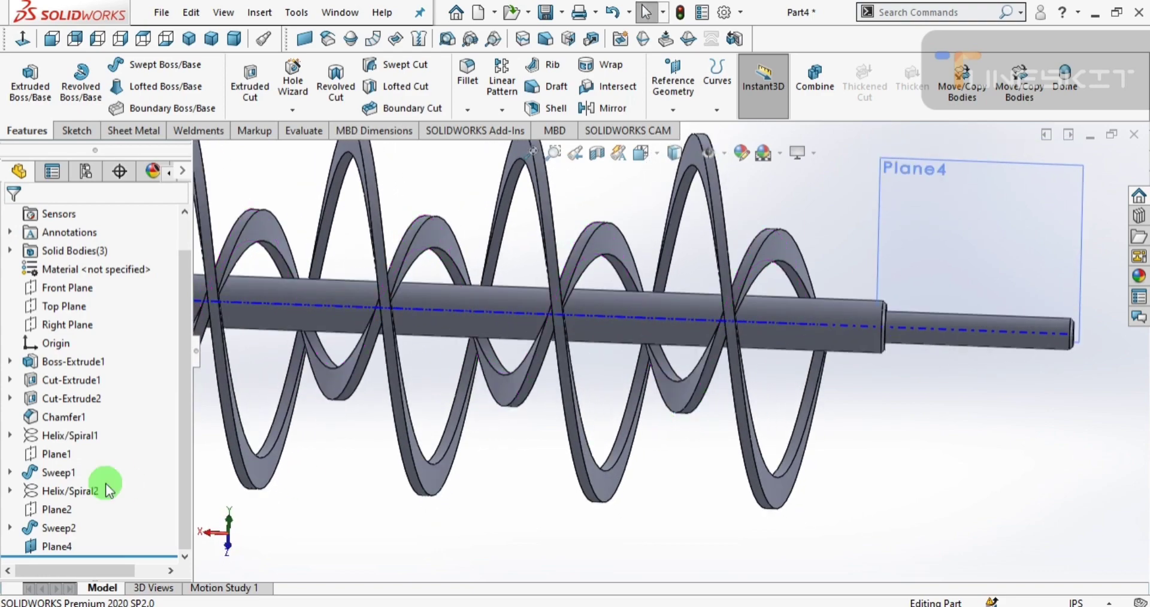
- Reopen Plane4 and change its angle to 130°
click(57, 528)
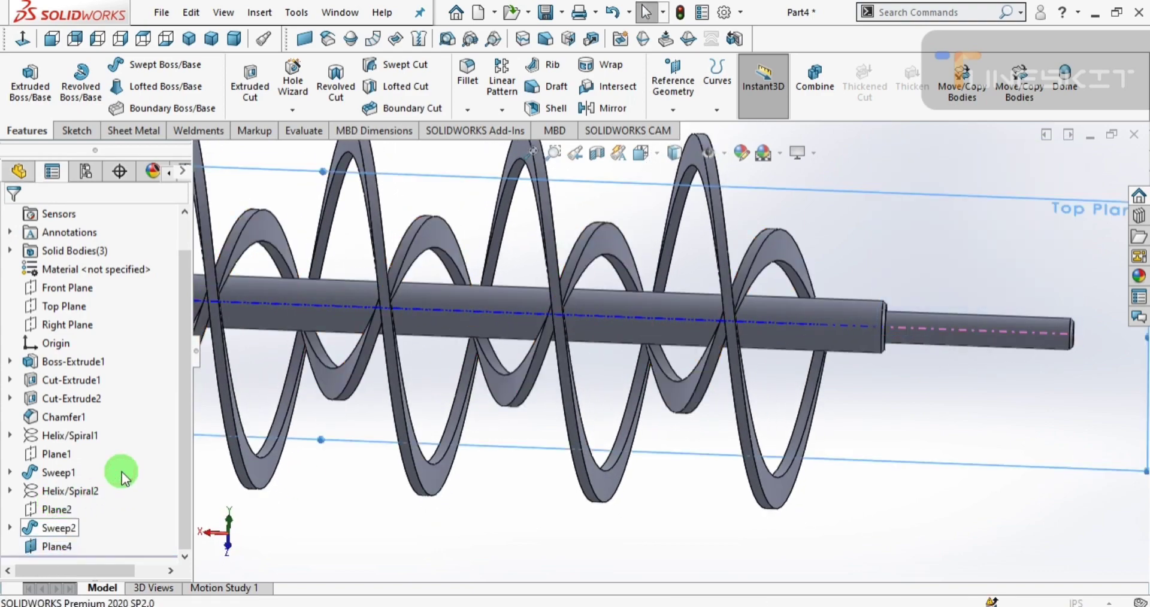
double_click(57, 546)
click(43, 530)
text(130)
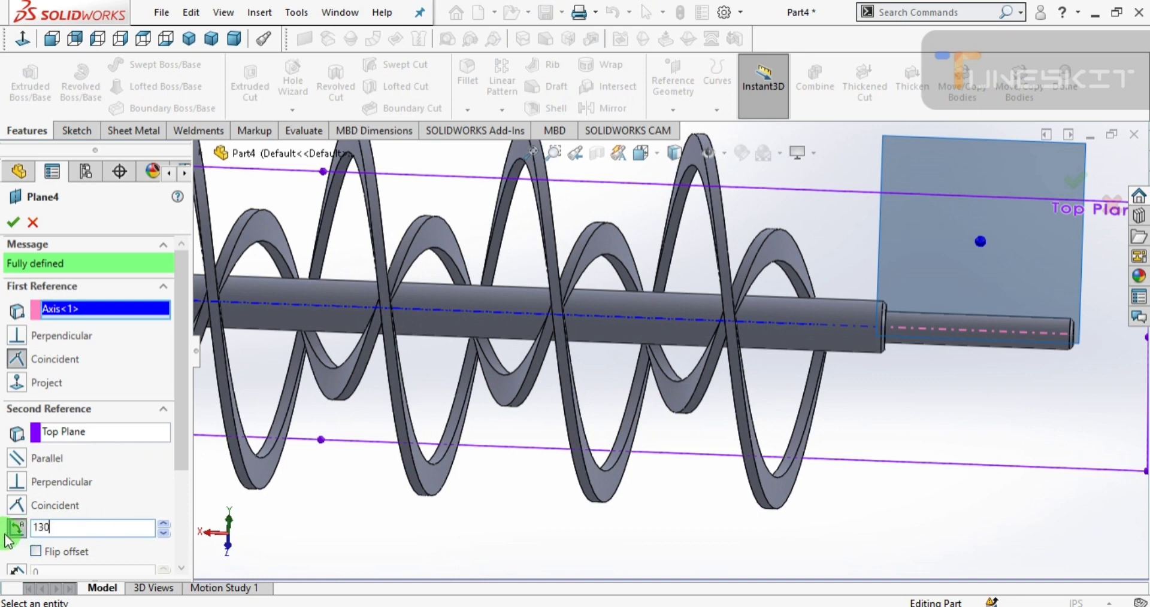
key(Return)
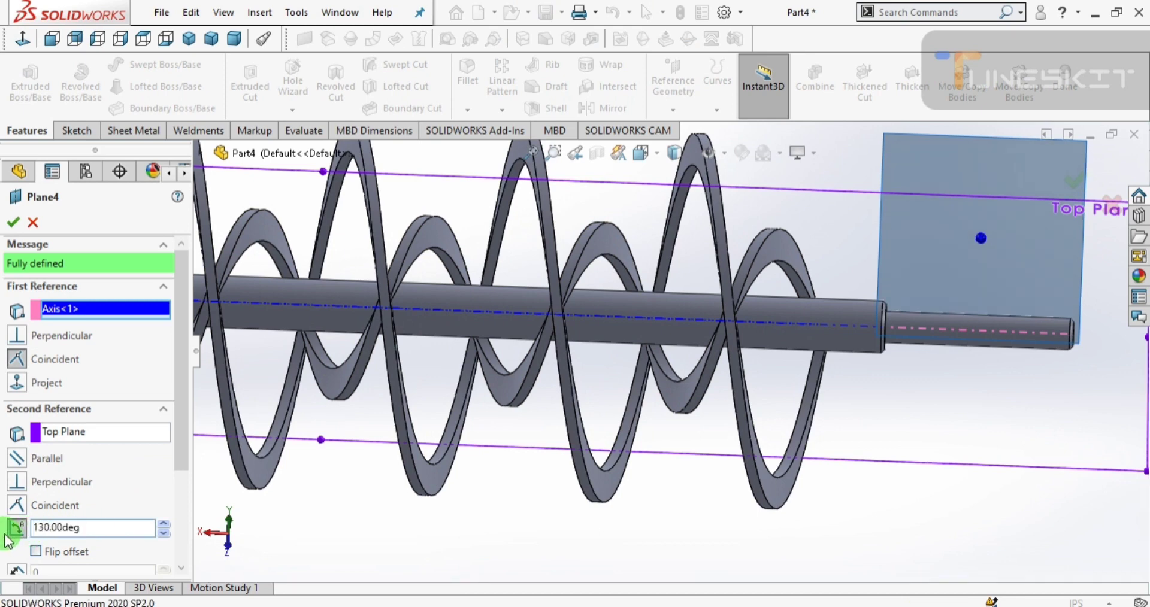
click(13, 222)
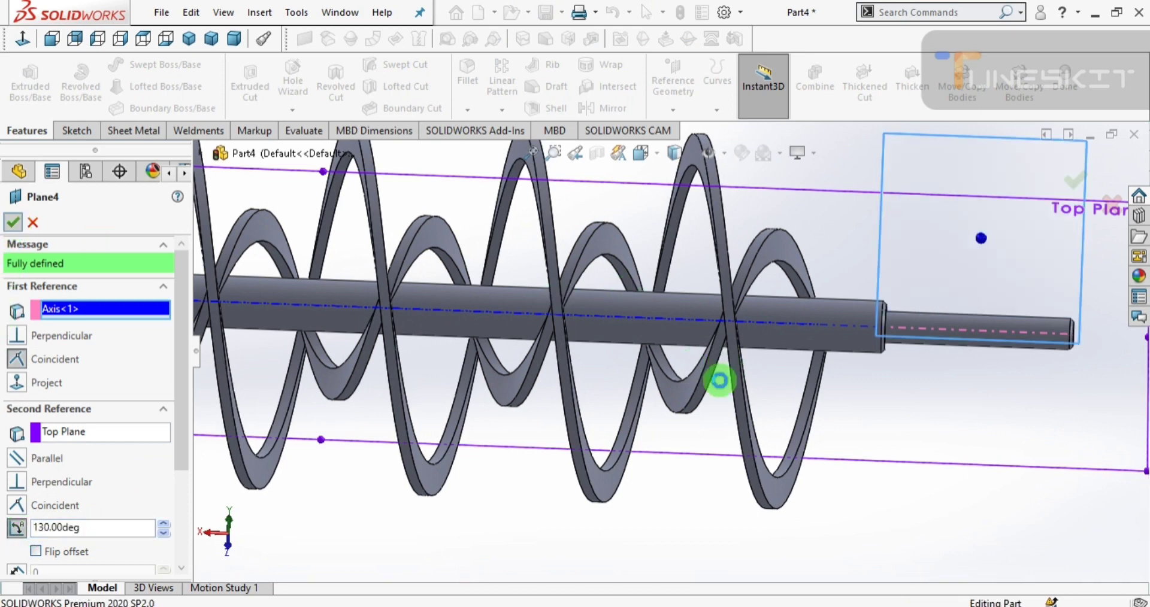
- View Plane4 face-on to check its position against the shaft
click(21, 39)
click(812, 221)
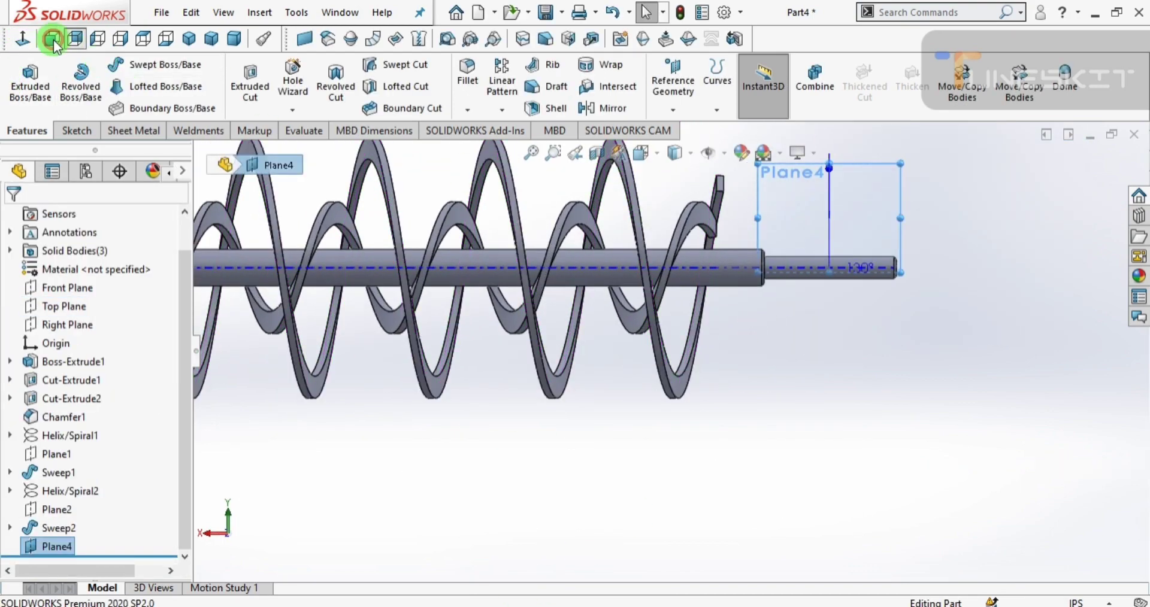
click(52, 40)
scroll(732, 379, down, 3)
scroll(790, 349, down, 3)
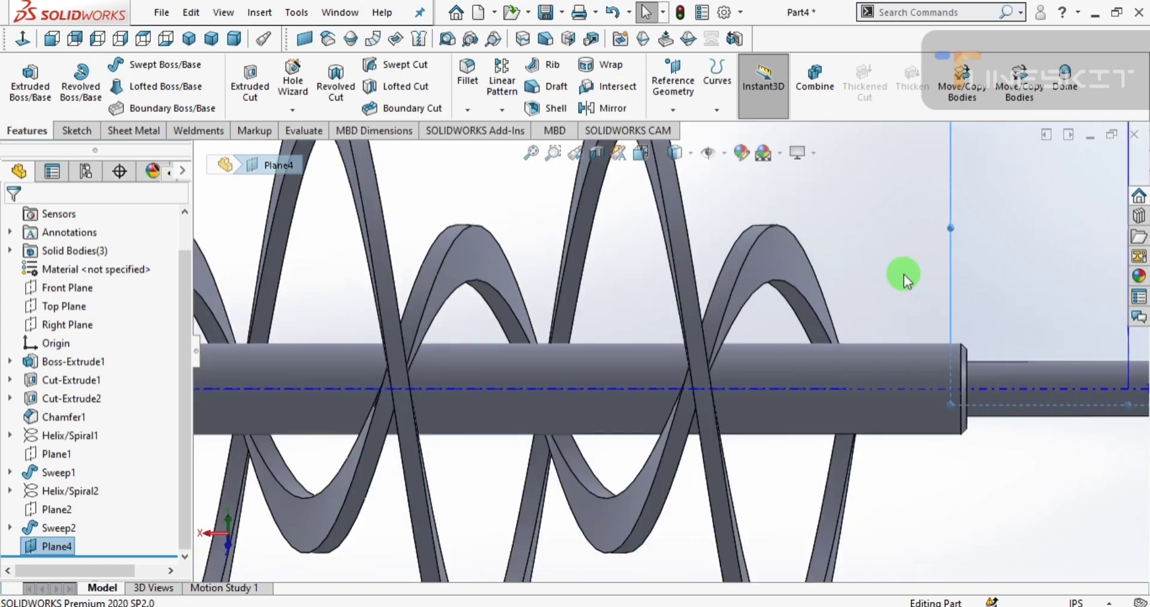
key(ctrl+8)
scroll(792, 328, down, 3)
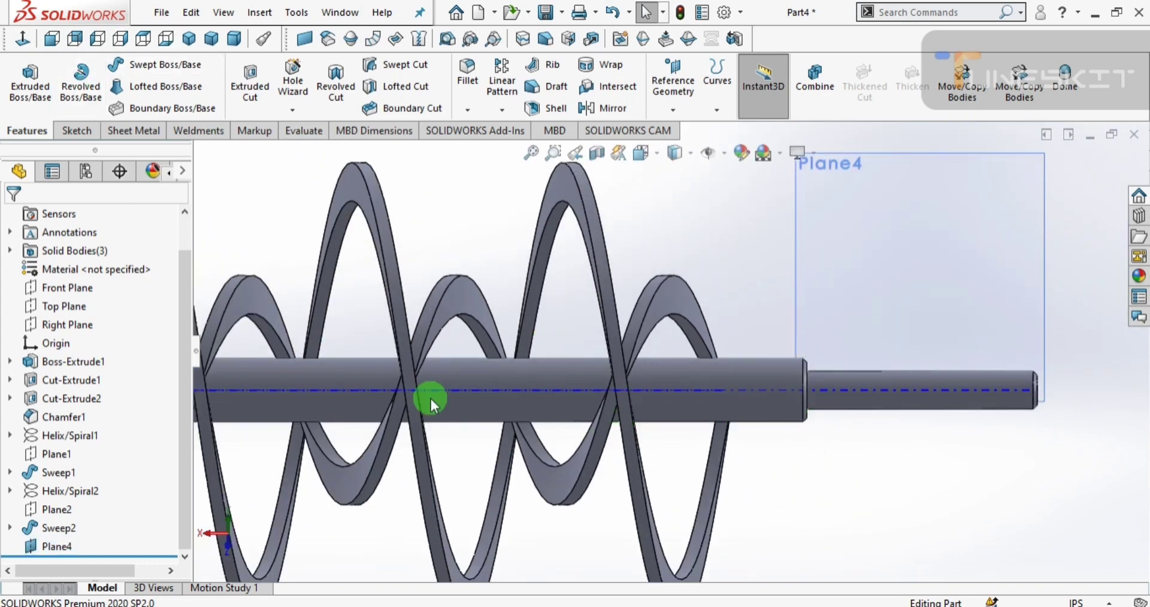
- Reopen Plane4 and set its angle to 125°
click(56, 547)
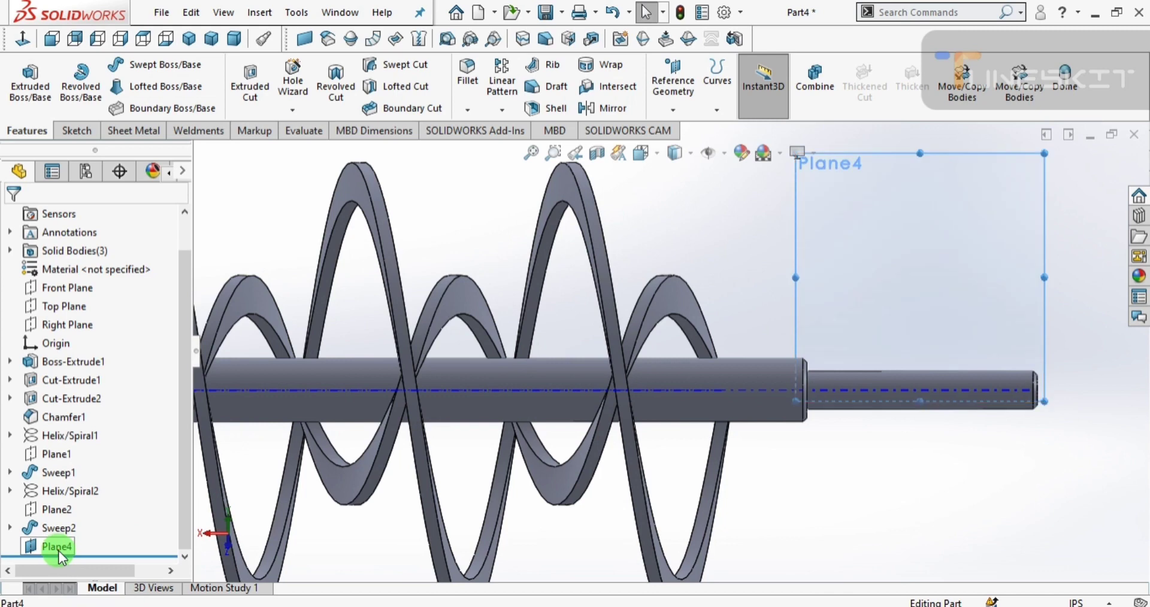
click(269, 486)
drag(95, 525, 42, 532)
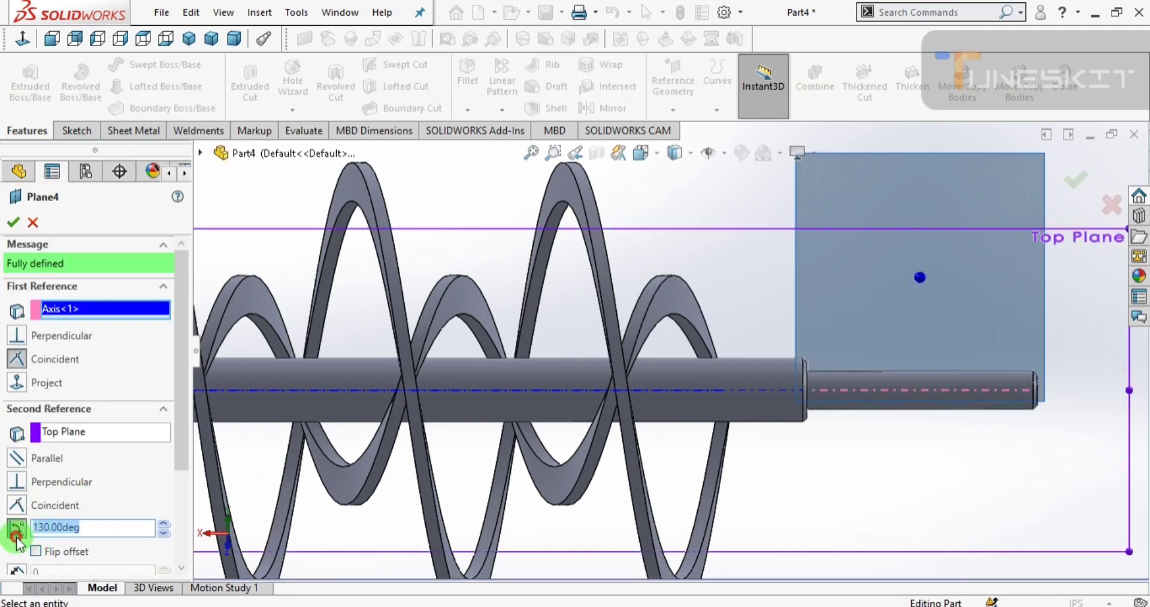
text(125)
key(Return)
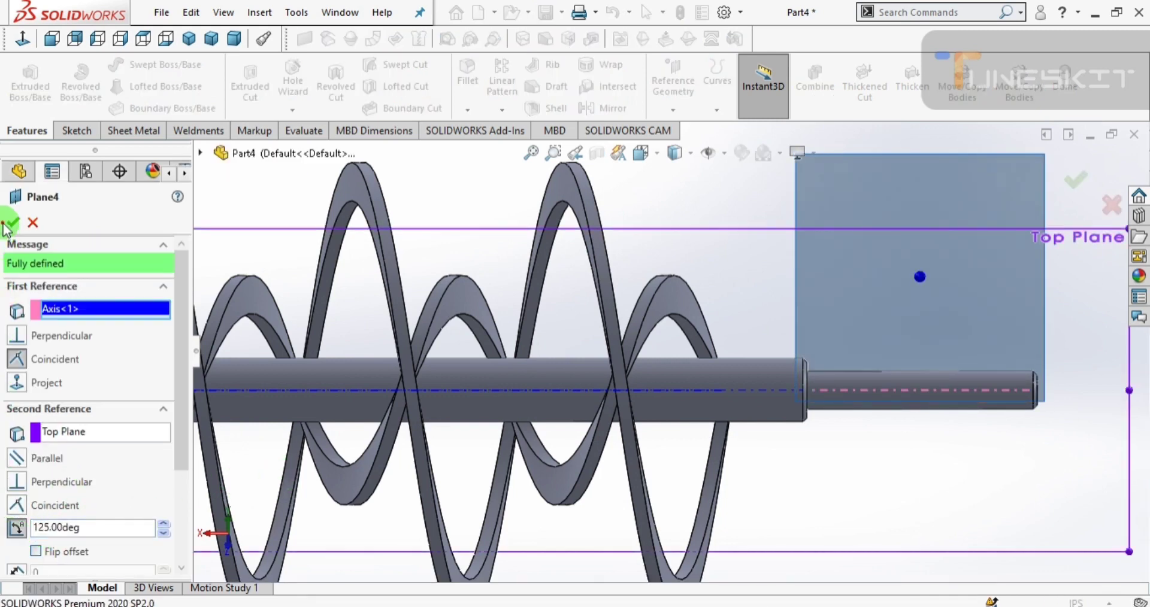
click(12, 222)
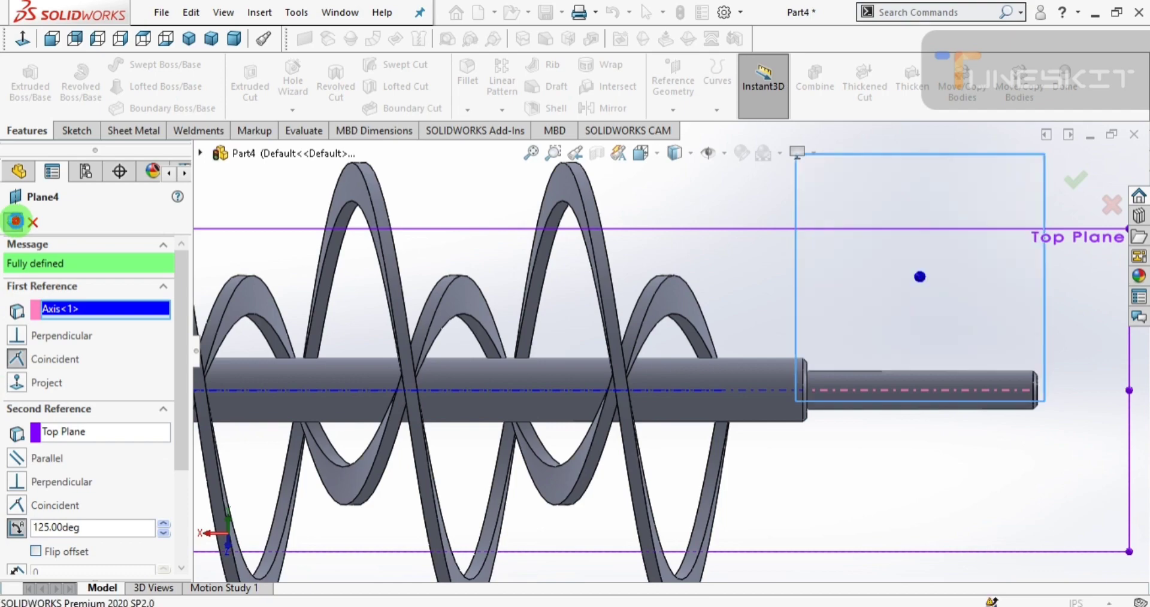
- View Plane4 normal-to again to verify the 125° plane, then deselect it
click(909, 307)
click(18, 41)
scroll(812, 341, down, 5)
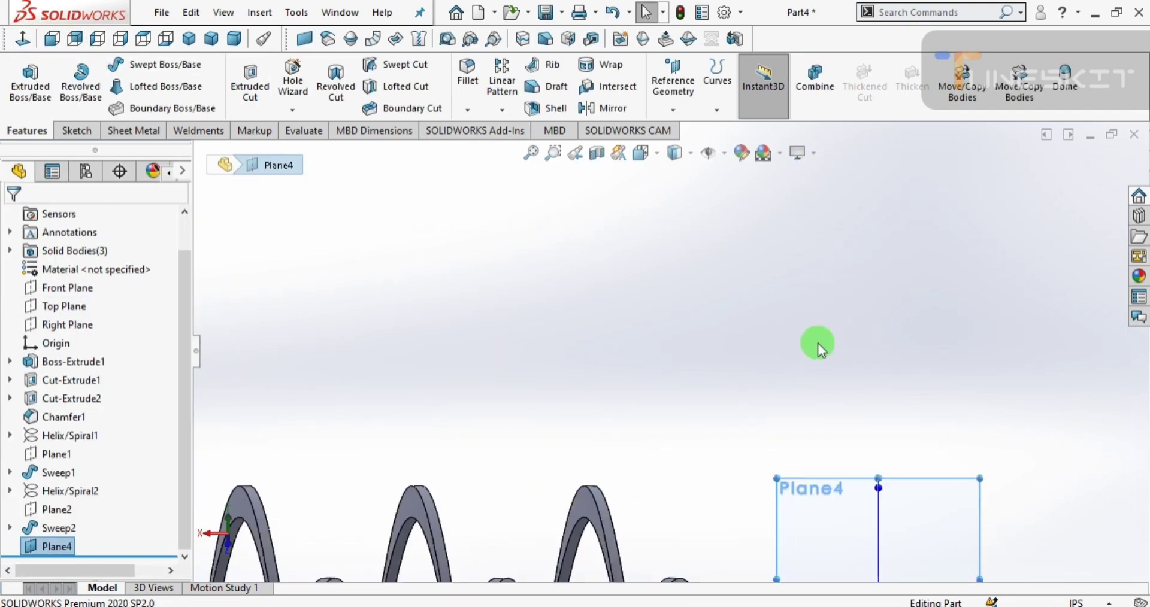
scroll(663, 506, down, 3)
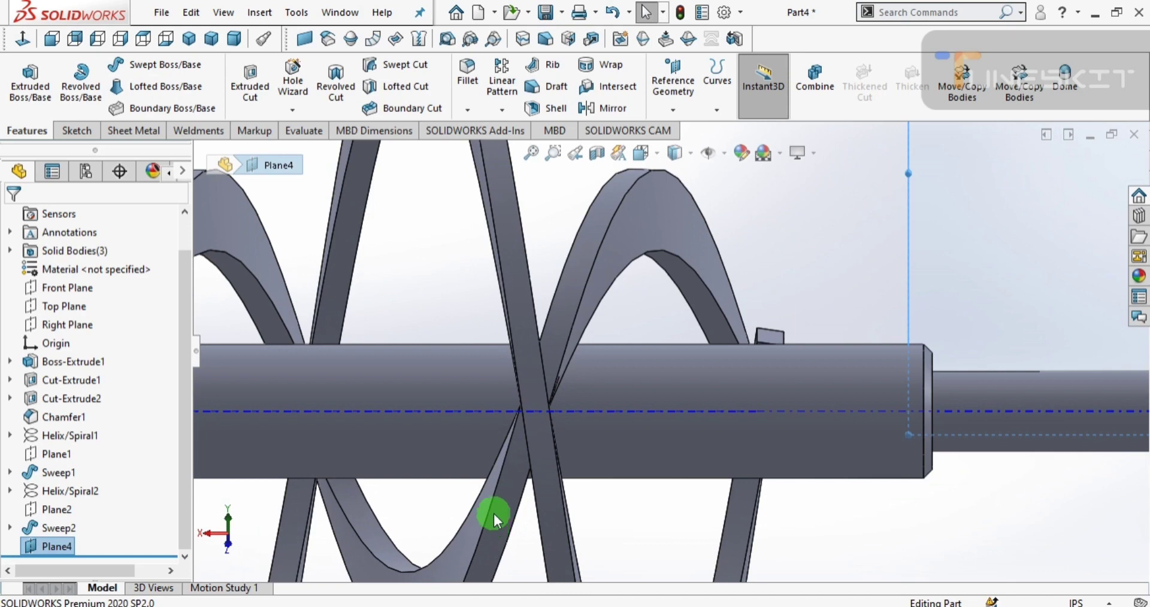
scroll(545, 411, up, 2)
scroll(591, 398, up, 2)
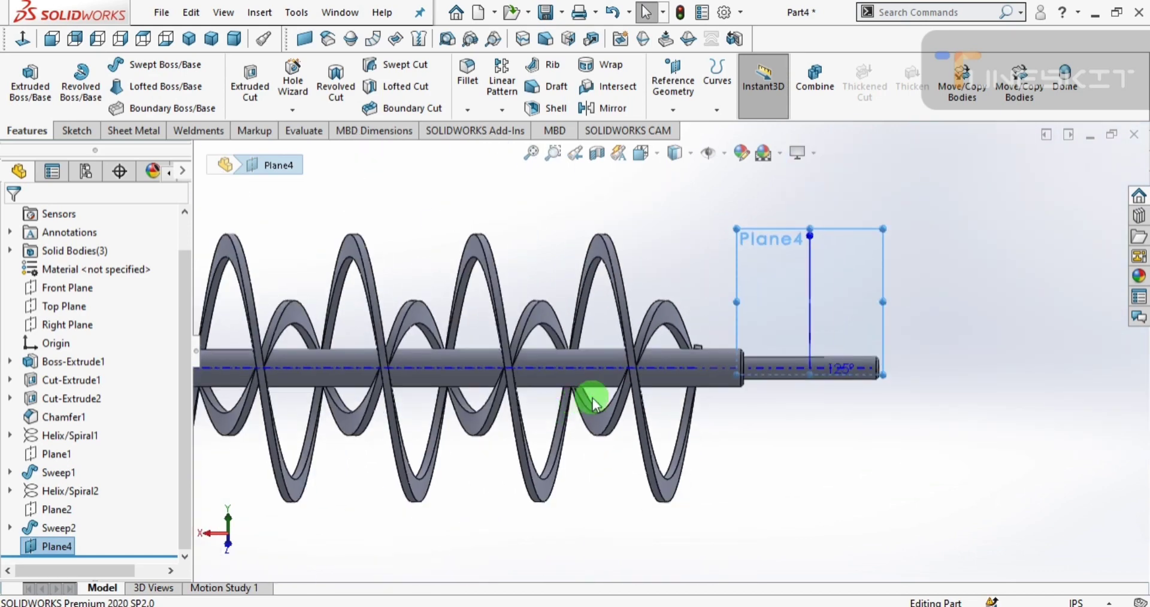
scroll(710, 418, down, 1)
click(696, 432)
scroll(617, 388, down, 2)
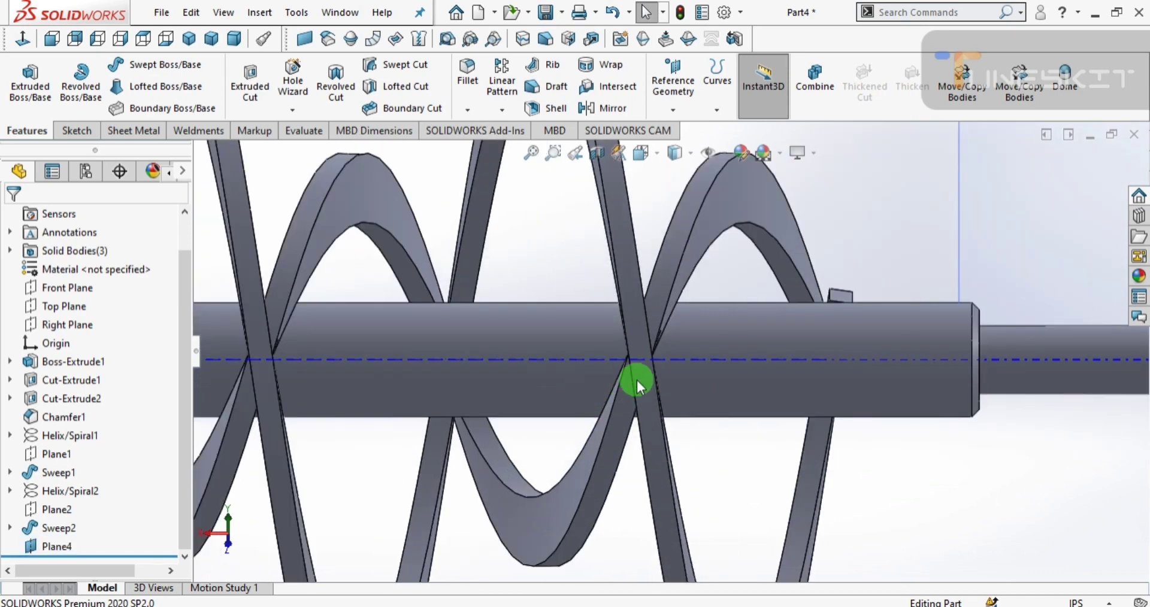
scroll(638, 383, down, 4)
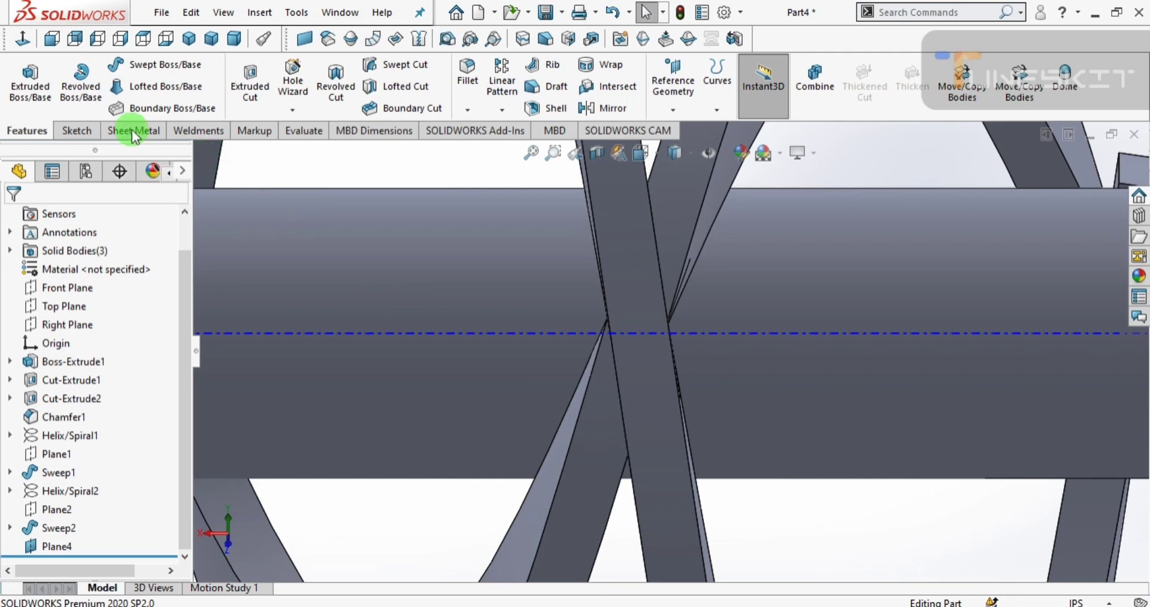
- Draw a construction centerline along the shaft axis between two flight intersections
click(76, 130)
click(127, 65)
click(144, 102)
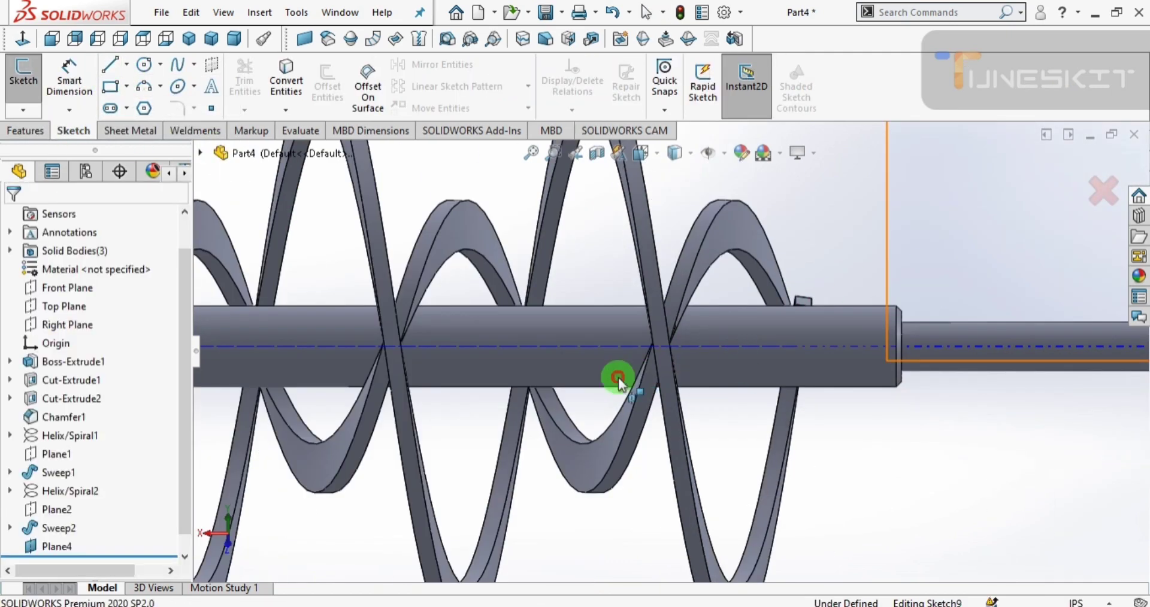
click(620, 353)
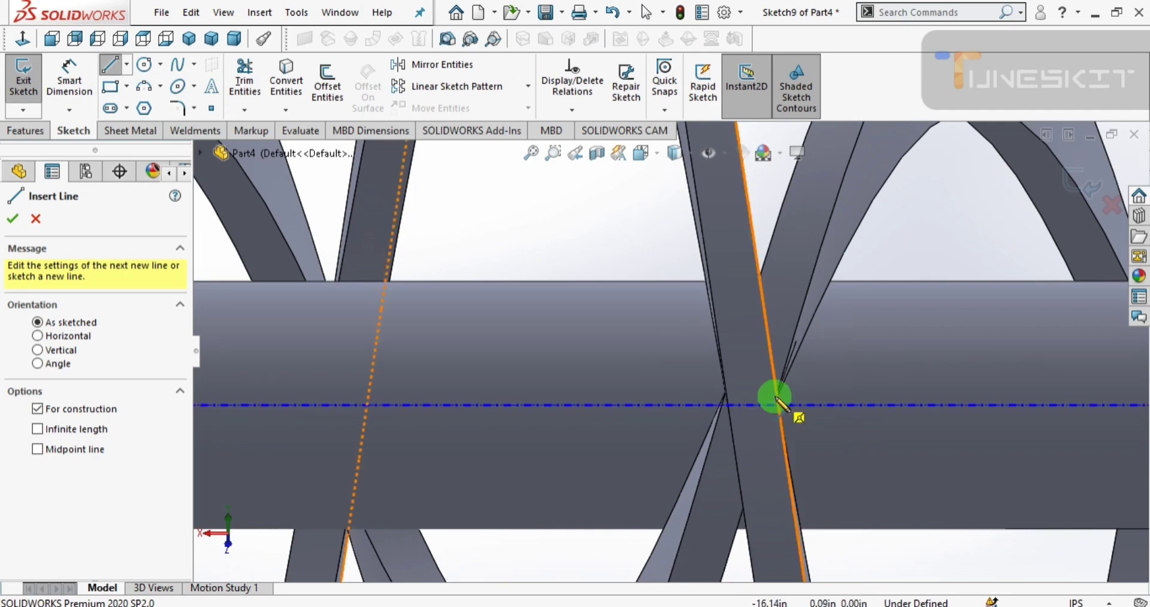
click(779, 406)
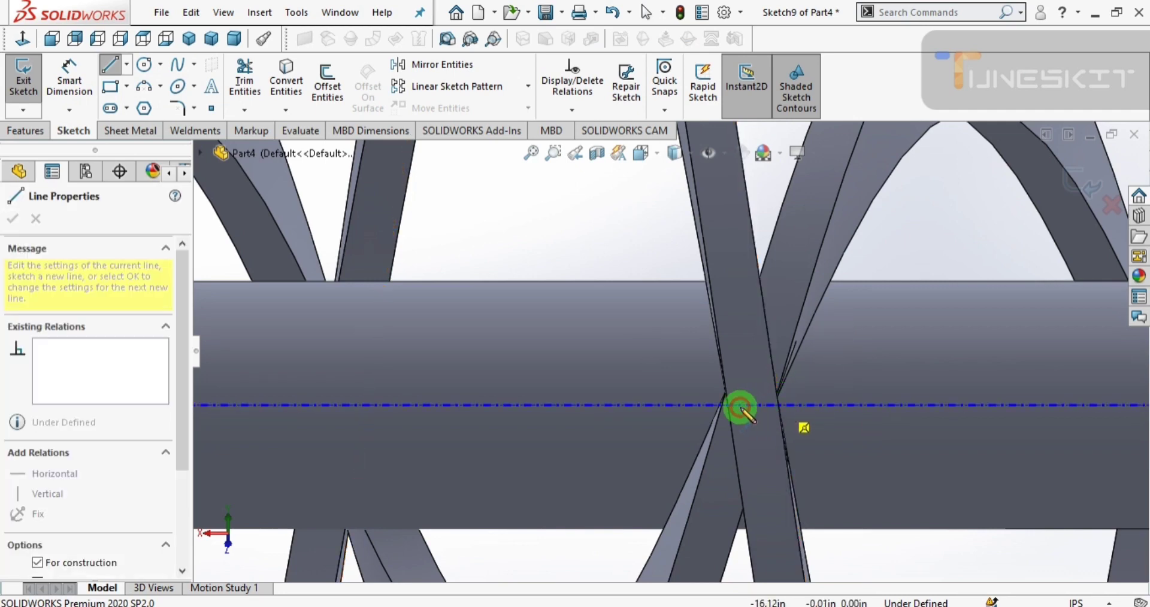
double_click(722, 406)
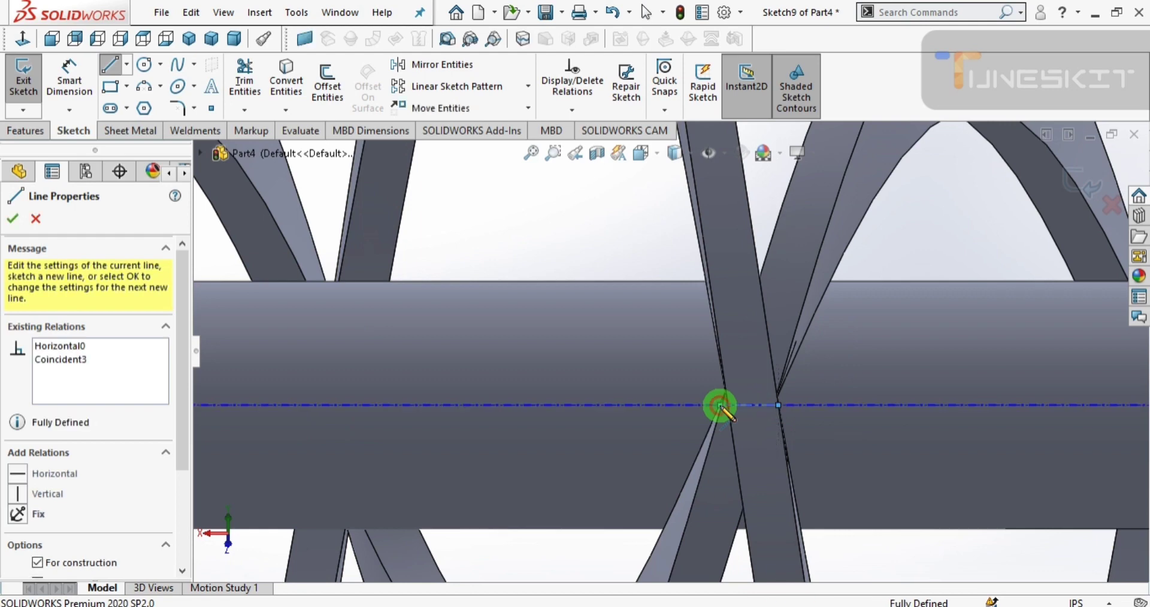
- Draw a circle centred on the centerline and dimension its diameter to 0.20 in
click(144, 64)
click(749, 405)
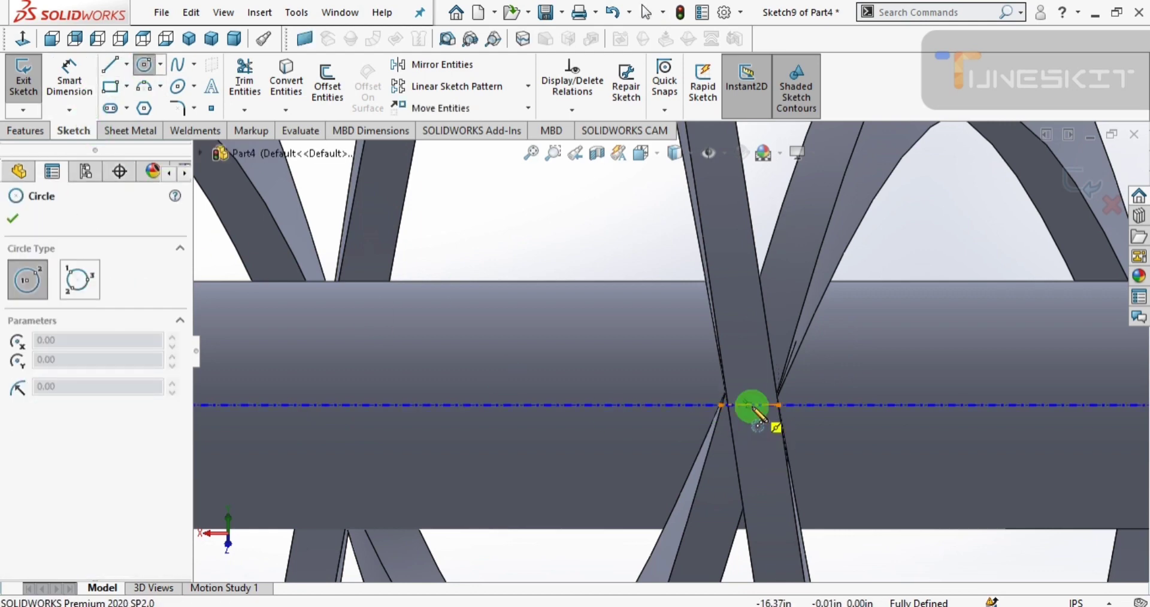
click(735, 418)
click(69, 75)
click(736, 392)
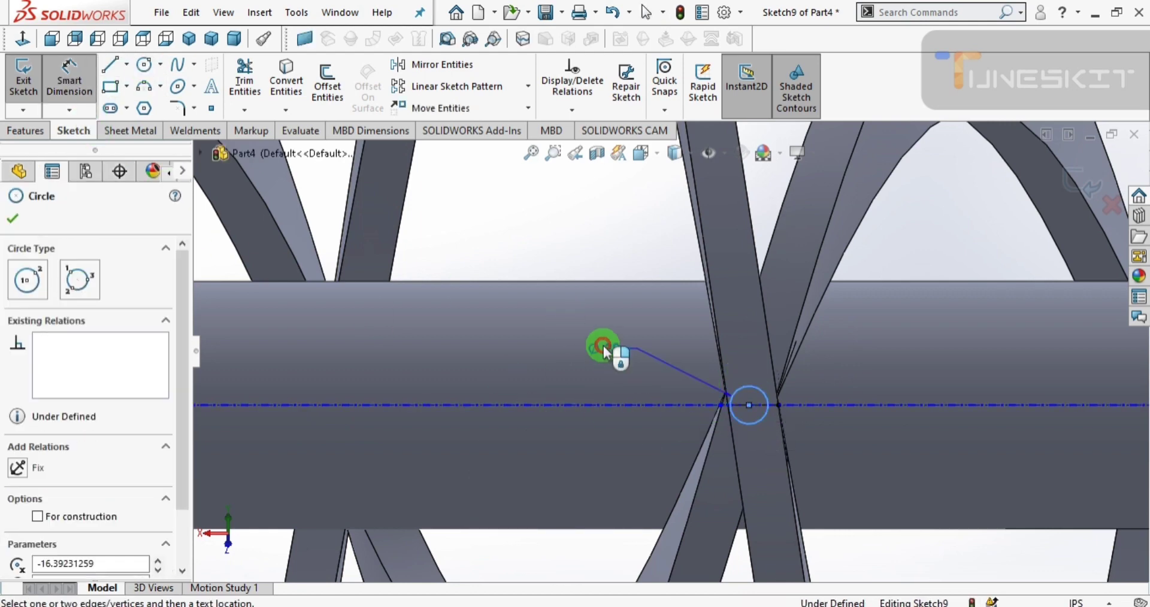
click(595, 314)
text(.2)
key(Return)
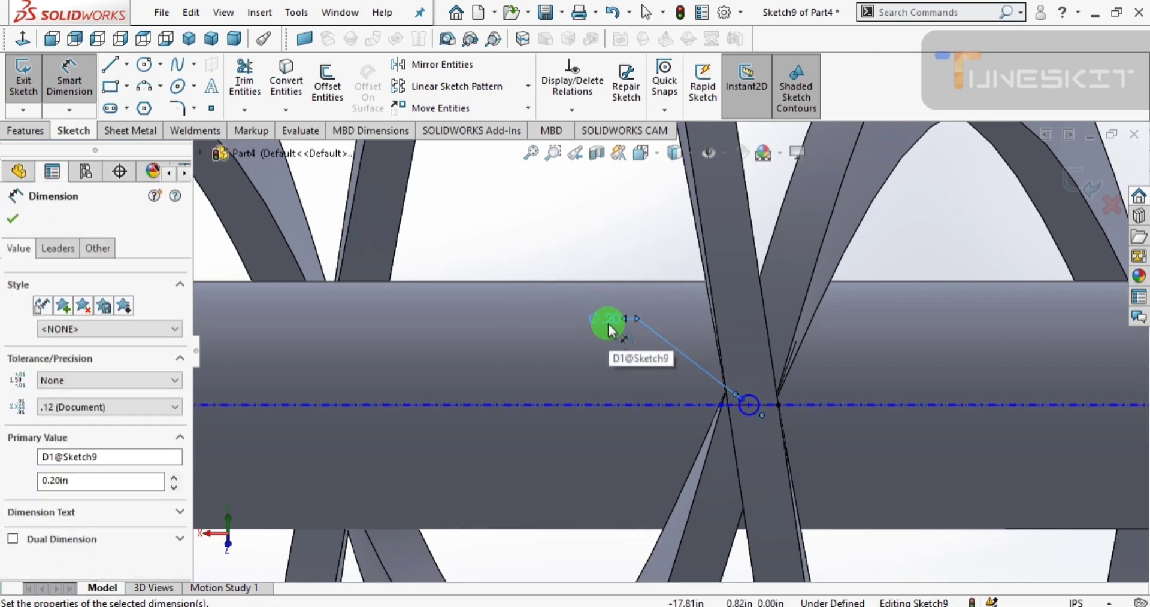
scroll(609, 323, up, 4)
scroll(659, 419, up, 1)
scroll(439, 354, down, 3)
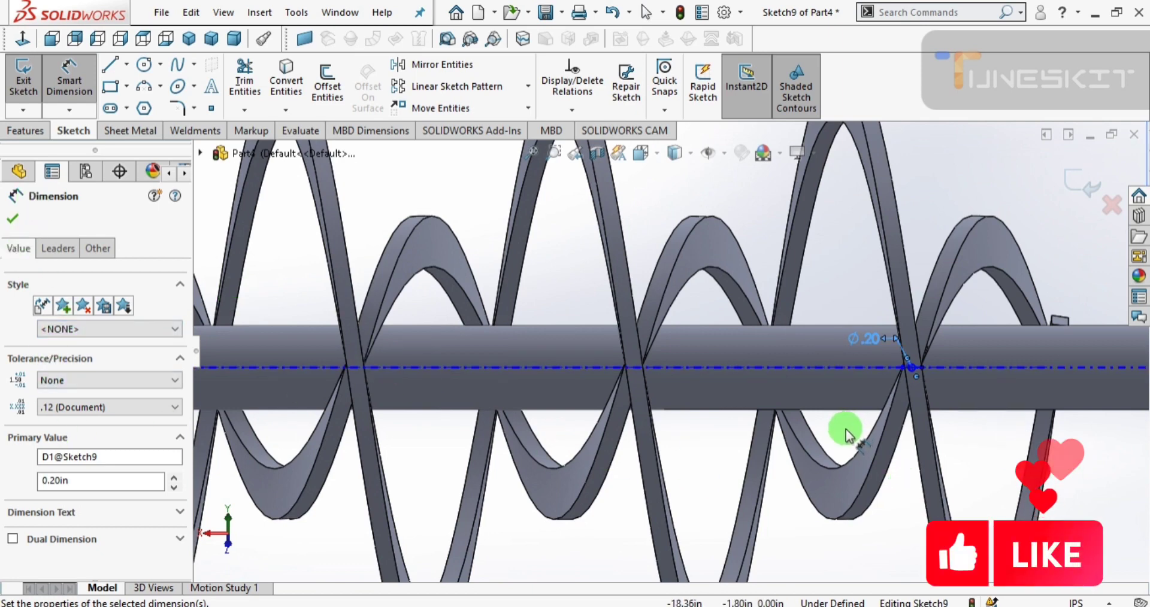
scroll(874, 348, up, 3)
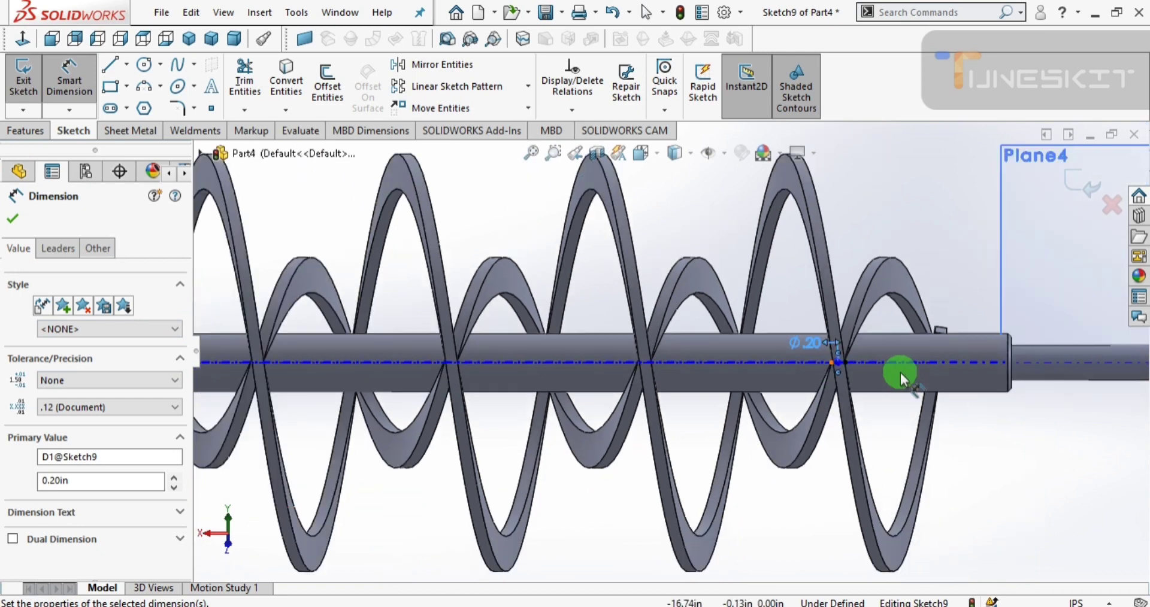
scroll(900, 372, down, 3)
- Linear-pattern the circle in the 180° direction with 7 instances at 8.25 in spacing
click(487, 91)
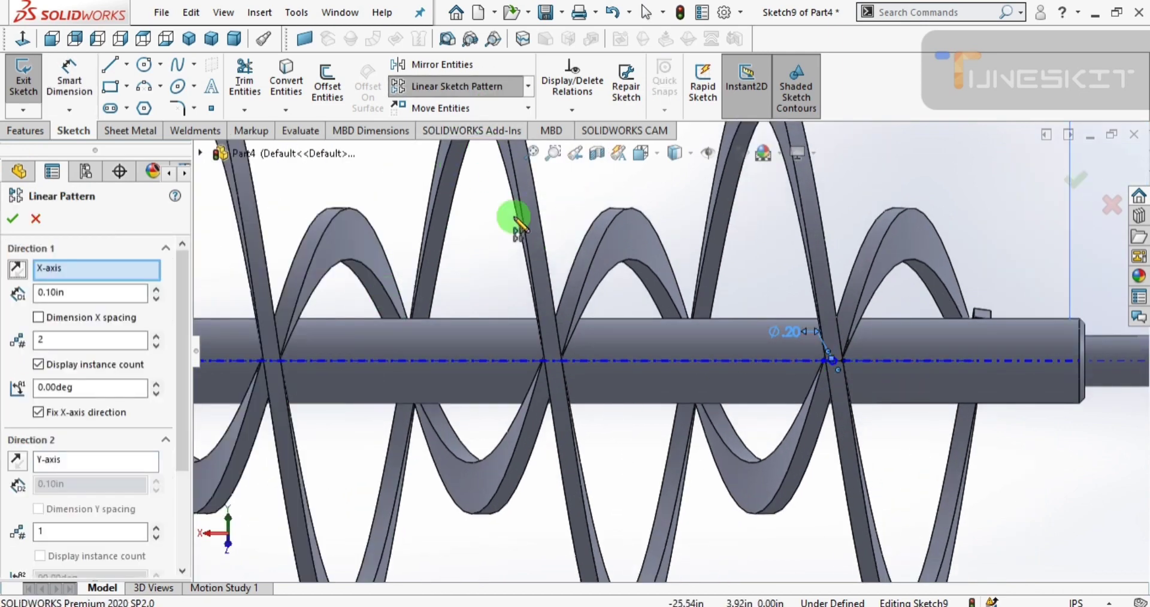
scroll(809, 378, down, 5)
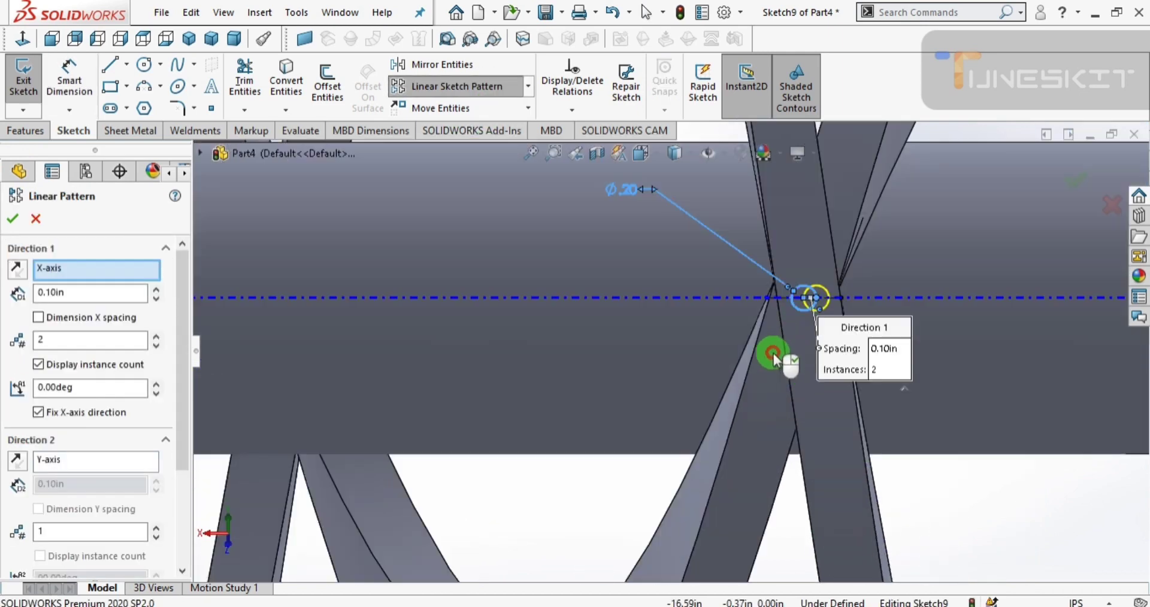
click(17, 269)
click(155, 345)
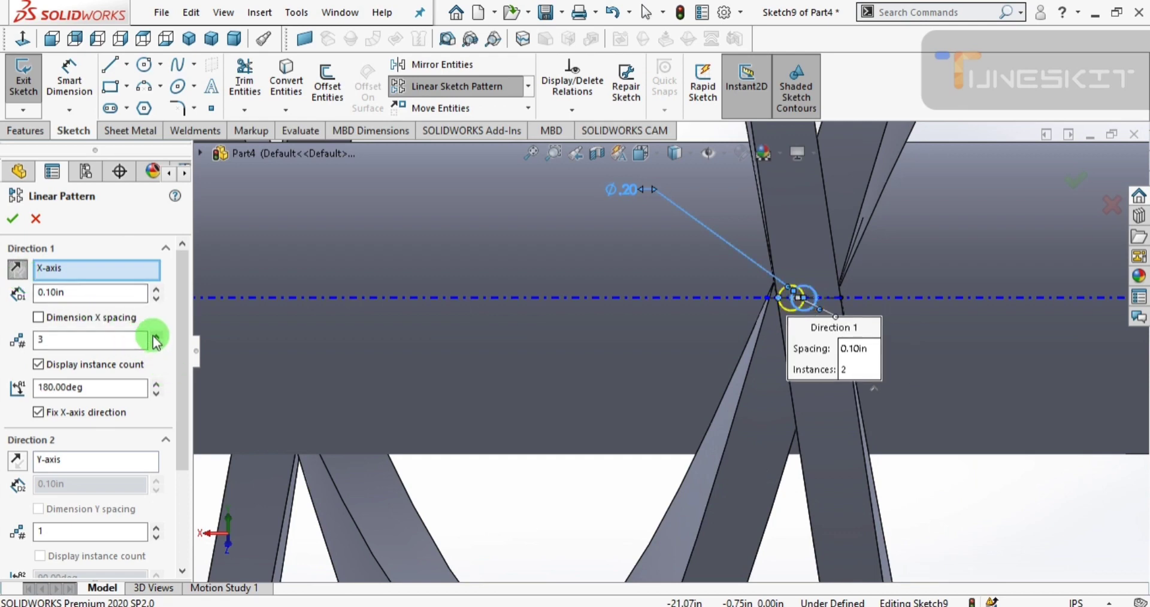
click(155, 337)
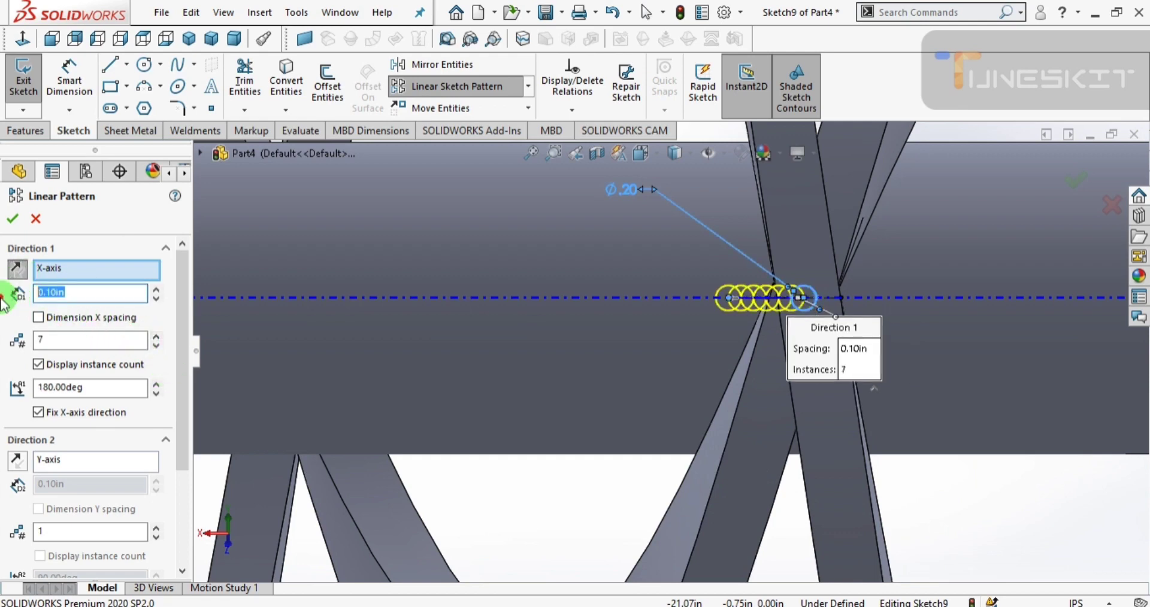
key(Return)
- Fit the whole auger in view to check the circles and accept the pattern
scroll(300, 333, up, 3)
scroll(300, 333, down, 2)
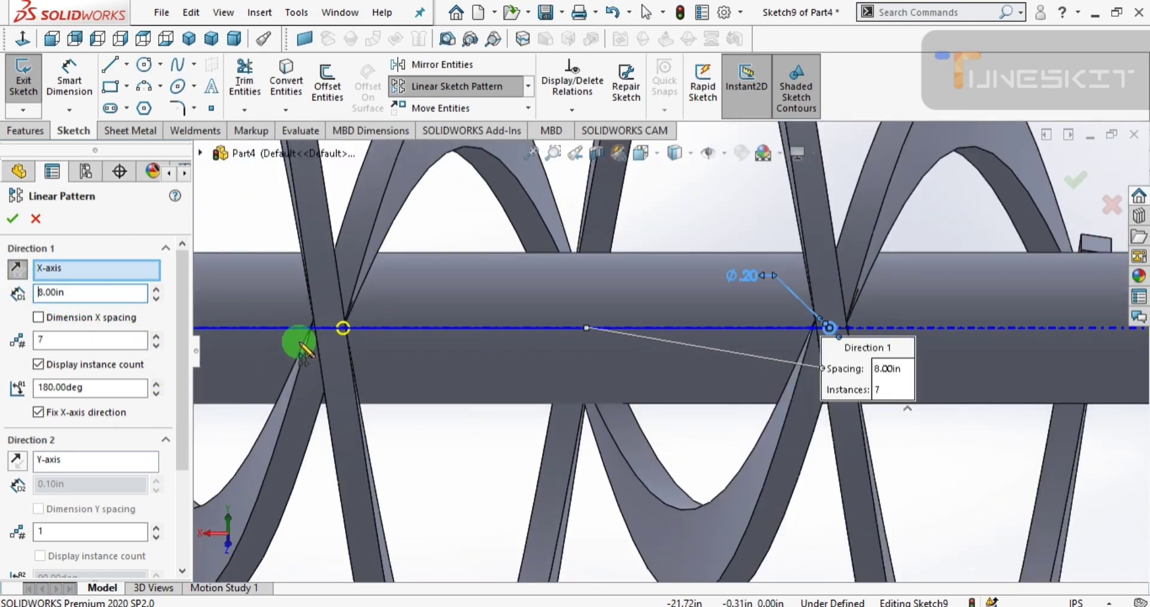
scroll(359, 362, down, 2)
scroll(359, 362, down, 2)
text(8.25)
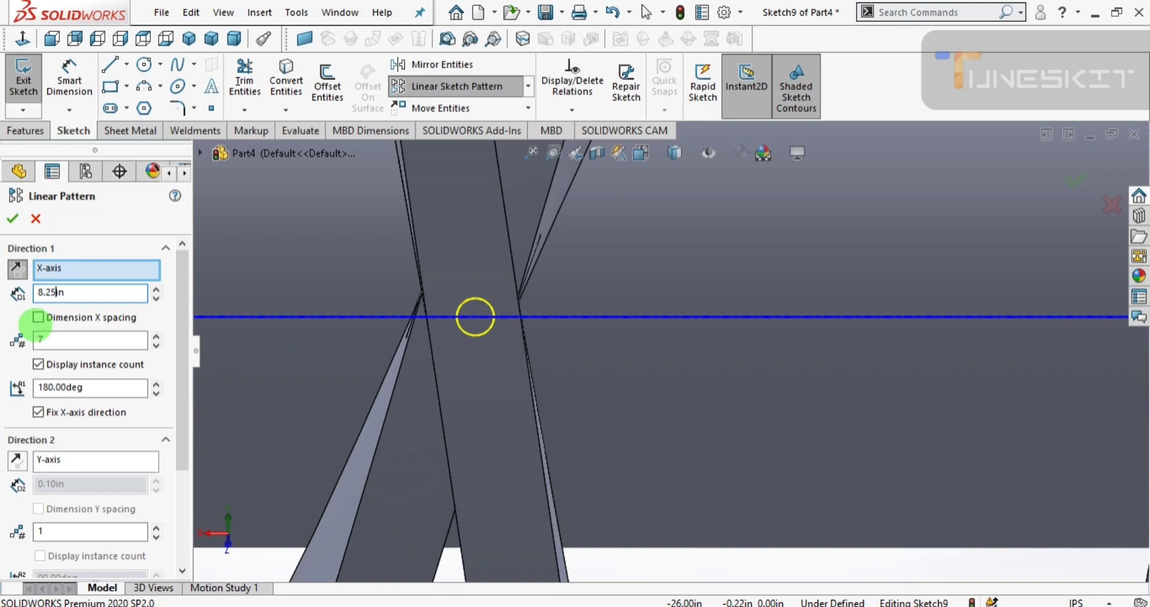
scroll(468, 419, up, 2)
scroll(411, 365, up, 3)
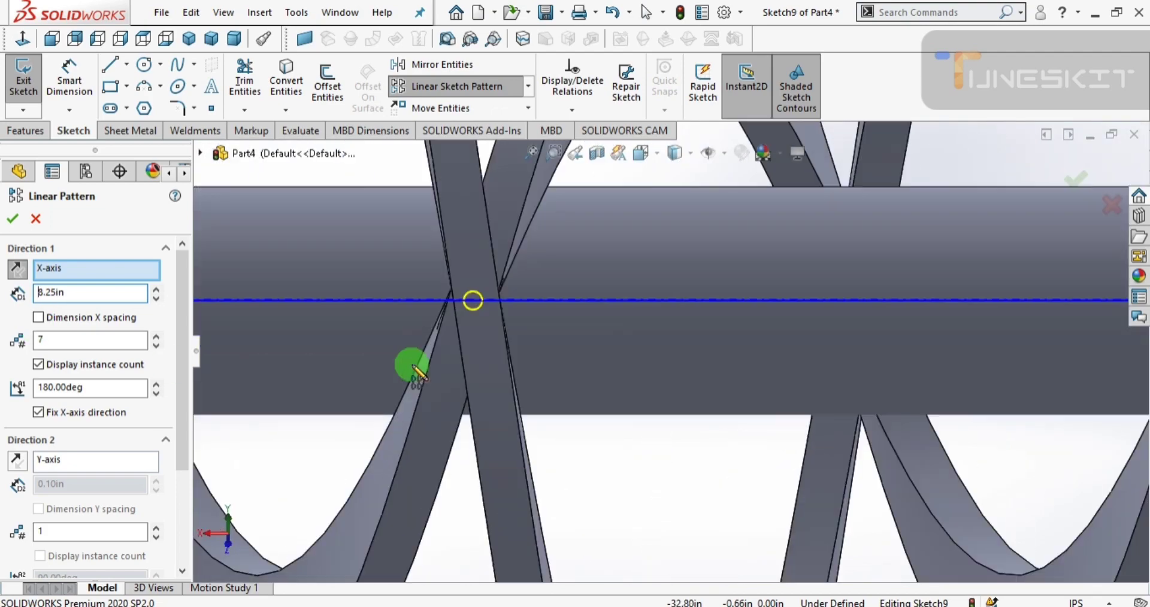
scroll(411, 360, up, 3)
scroll(384, 361, up, 1)
scroll(455, 341, down, 3)
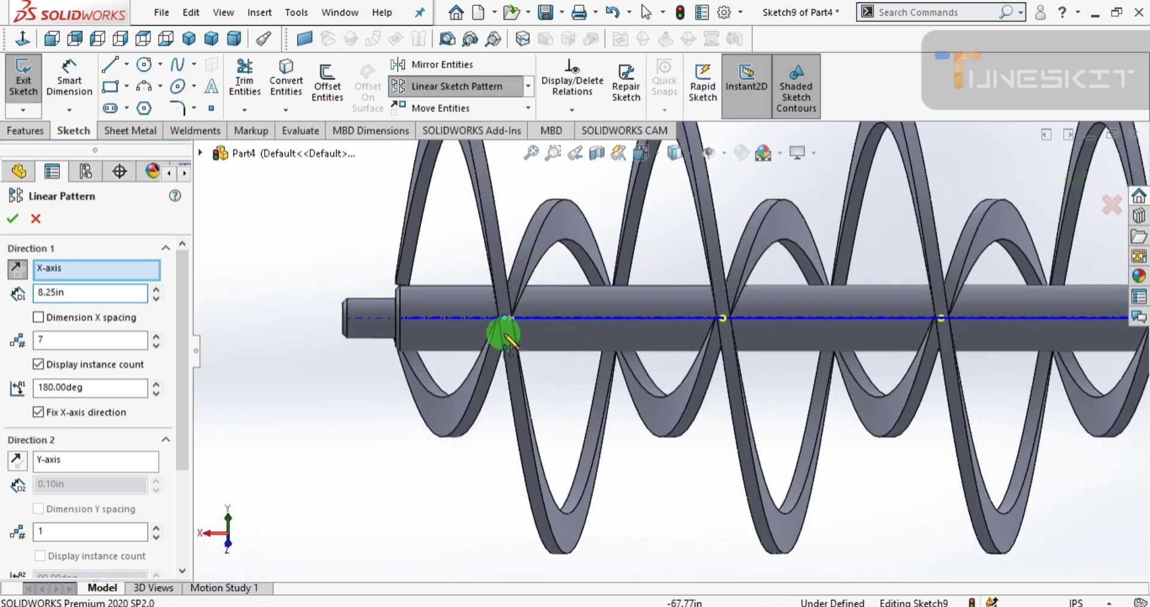
scroll(539, 327, down, 3)
scroll(527, 348, down, 3)
scroll(639, 387, up, 3)
scroll(942, 397, up, 3)
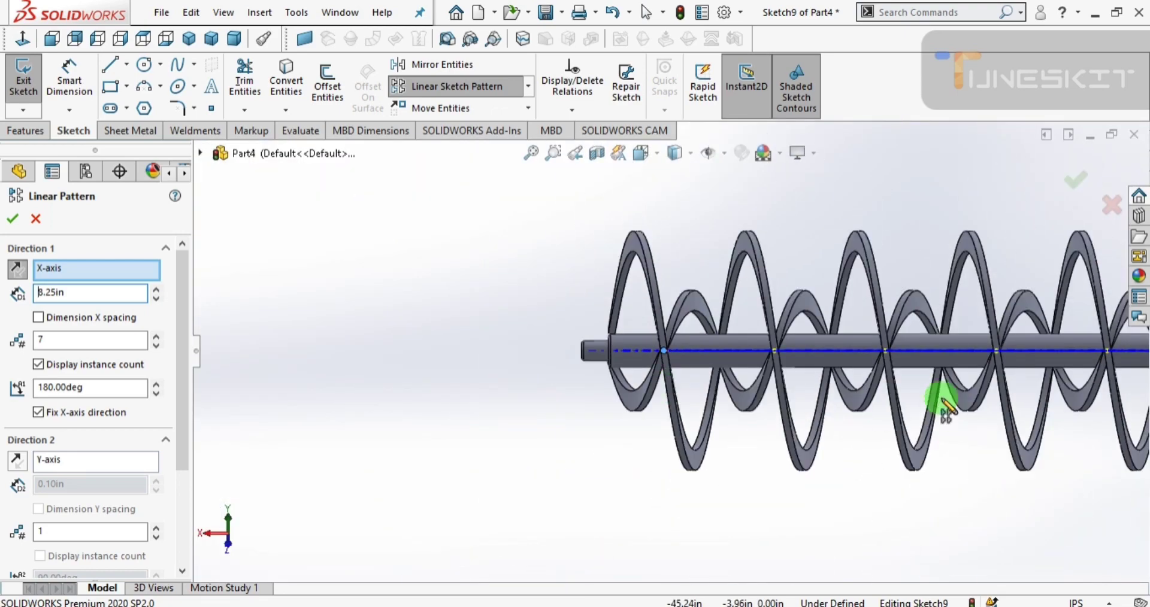
scroll(801, 379, up, 2)
key(f)
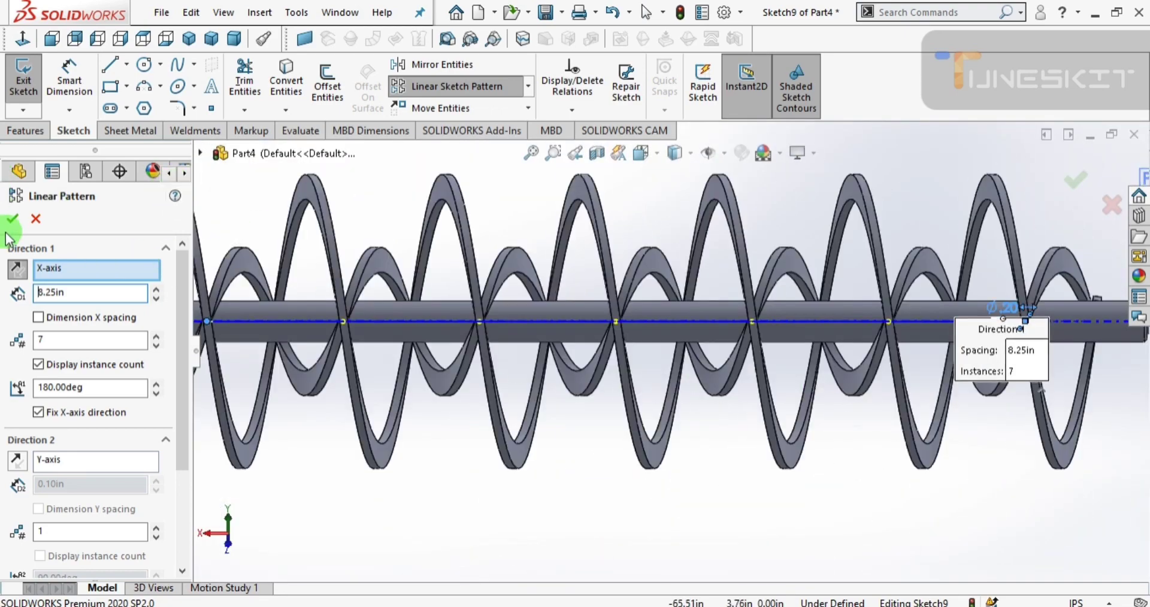
click(11, 223)
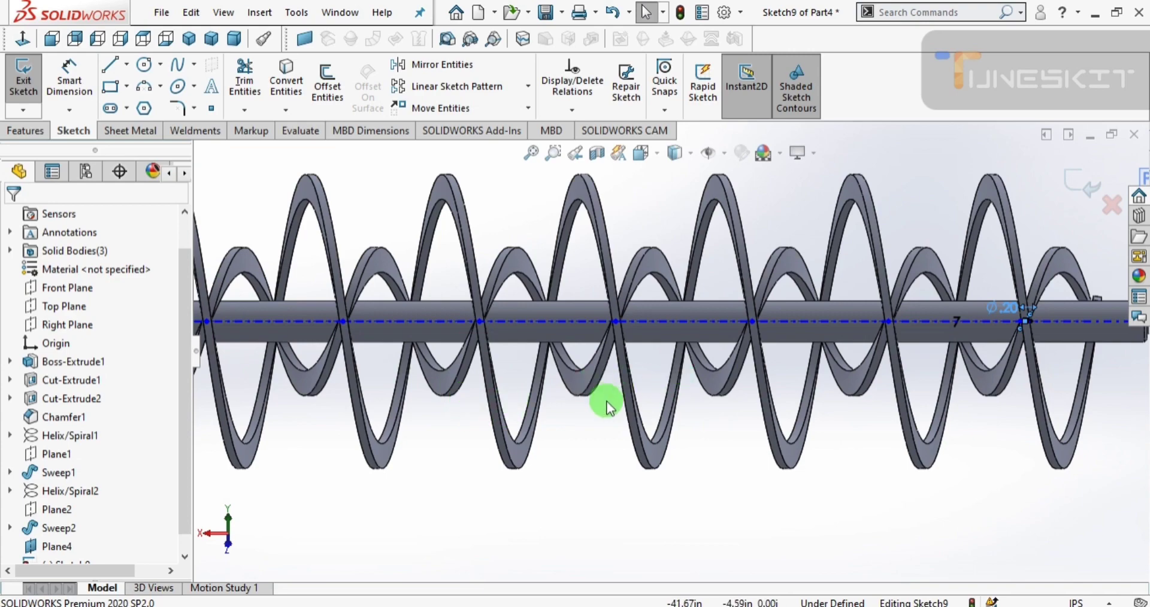
- Extruded Boss/Base the seven 0.20 in circles to a 4.00 in blind depth as pins
key(ctrl+7)
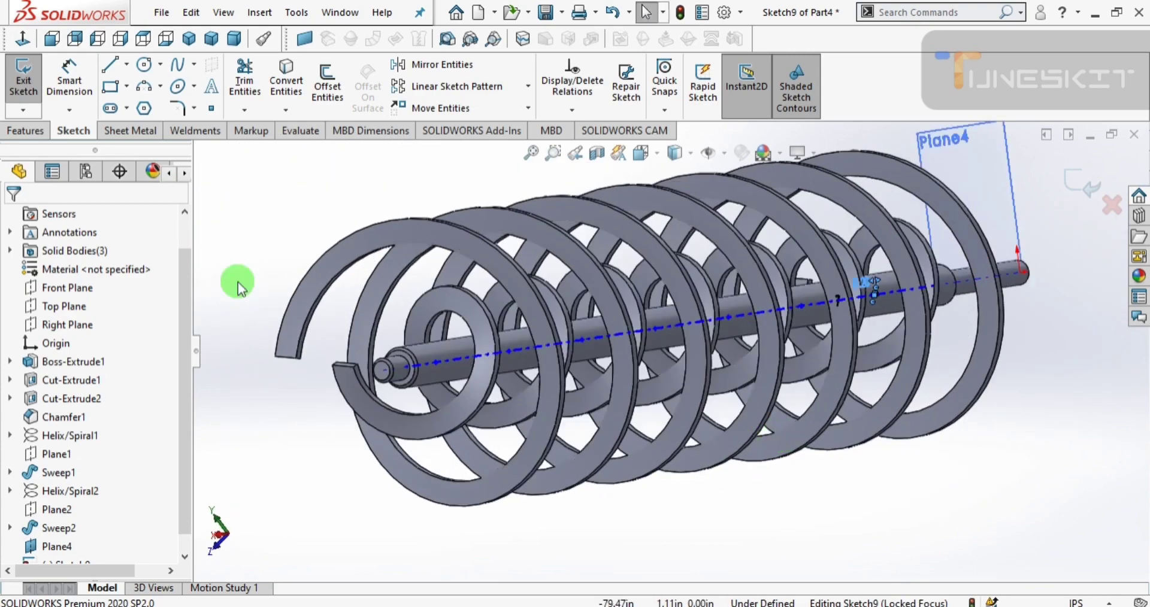
click(24, 131)
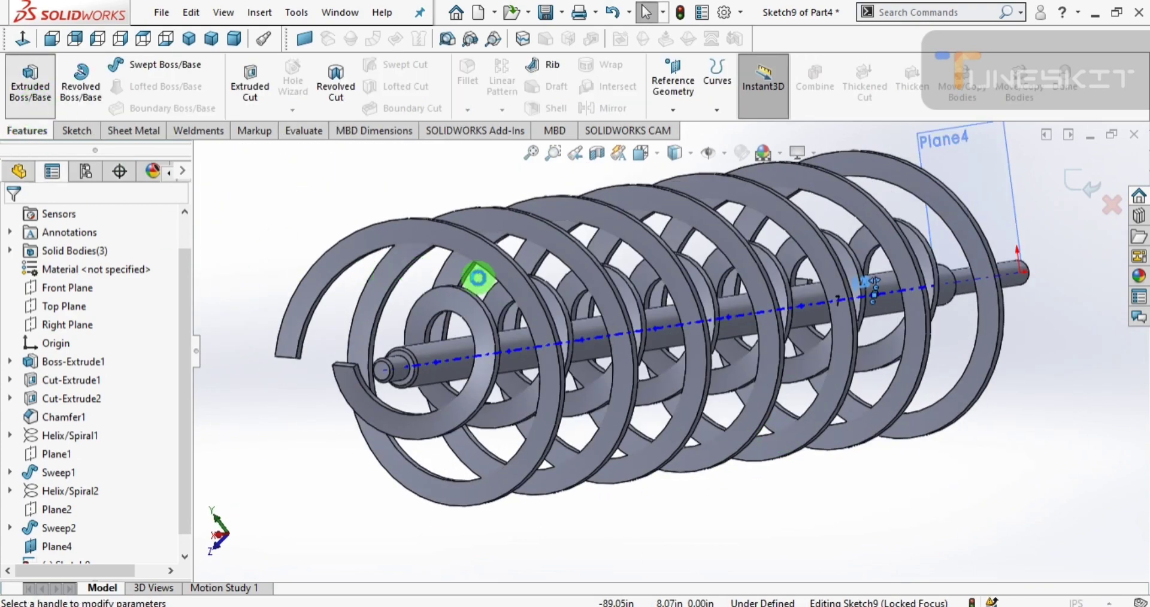
click(30, 81)
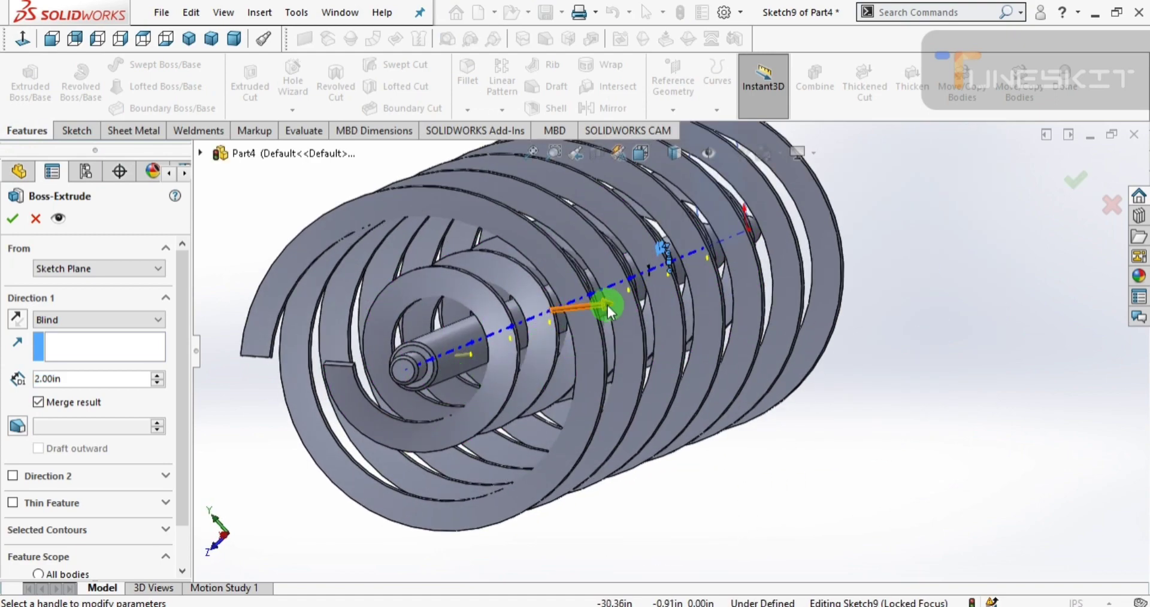
drag(608, 305, 612, 301)
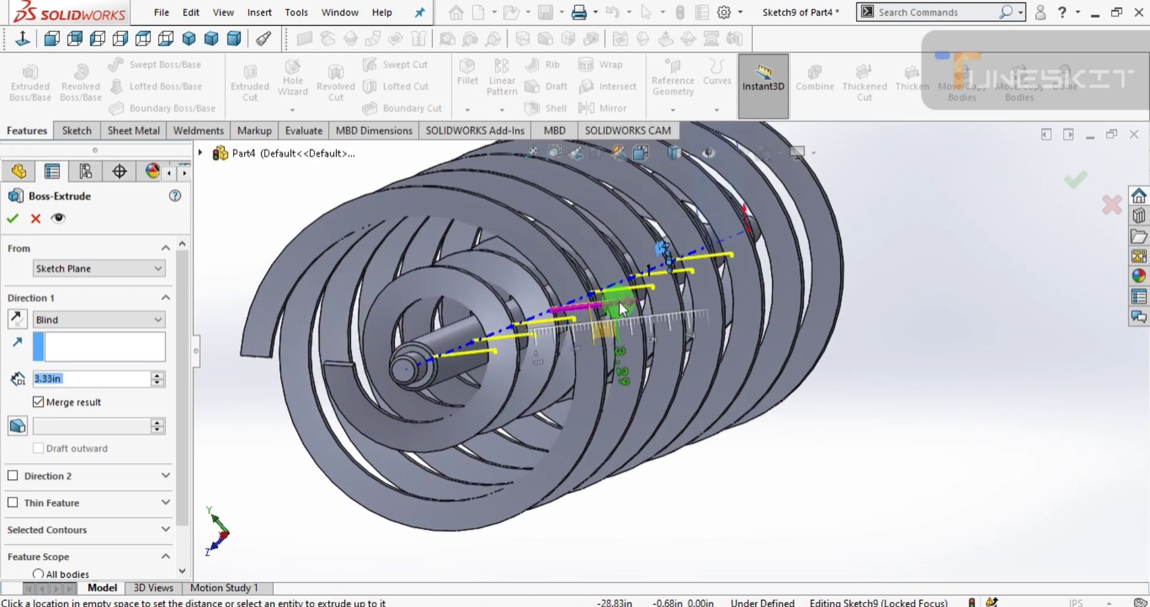
click(620, 302)
scroll(531, 352, down, 3)
mouse_move(531, 352)
middle_down()
mouse_move(578, 348)
mouse_move(536, 348)
middle_up()
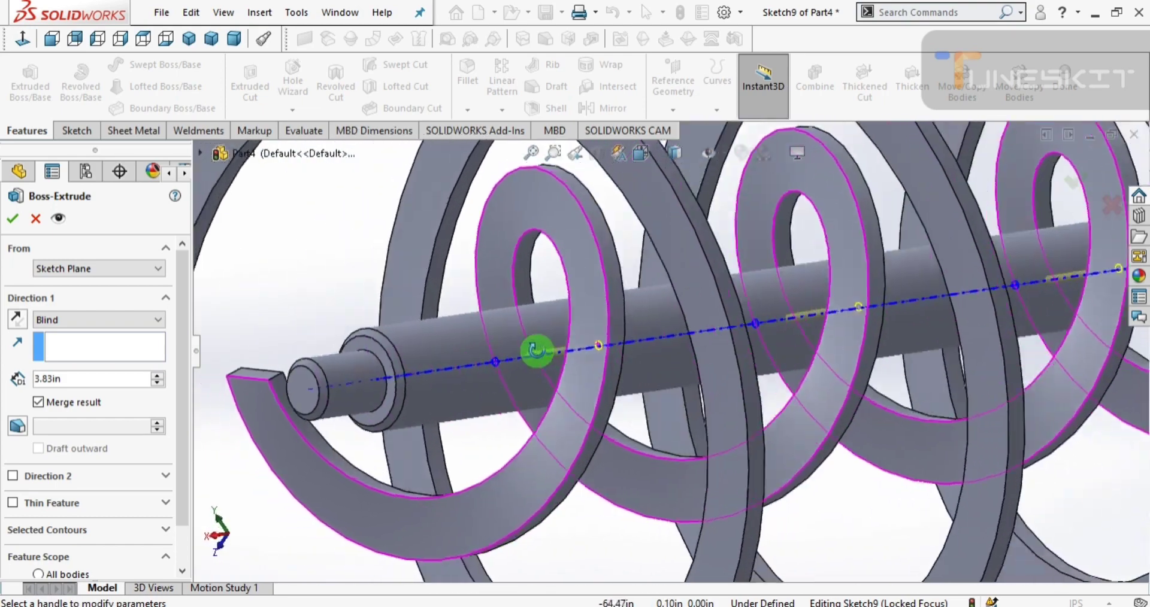
scroll(445, 406, down, 3)
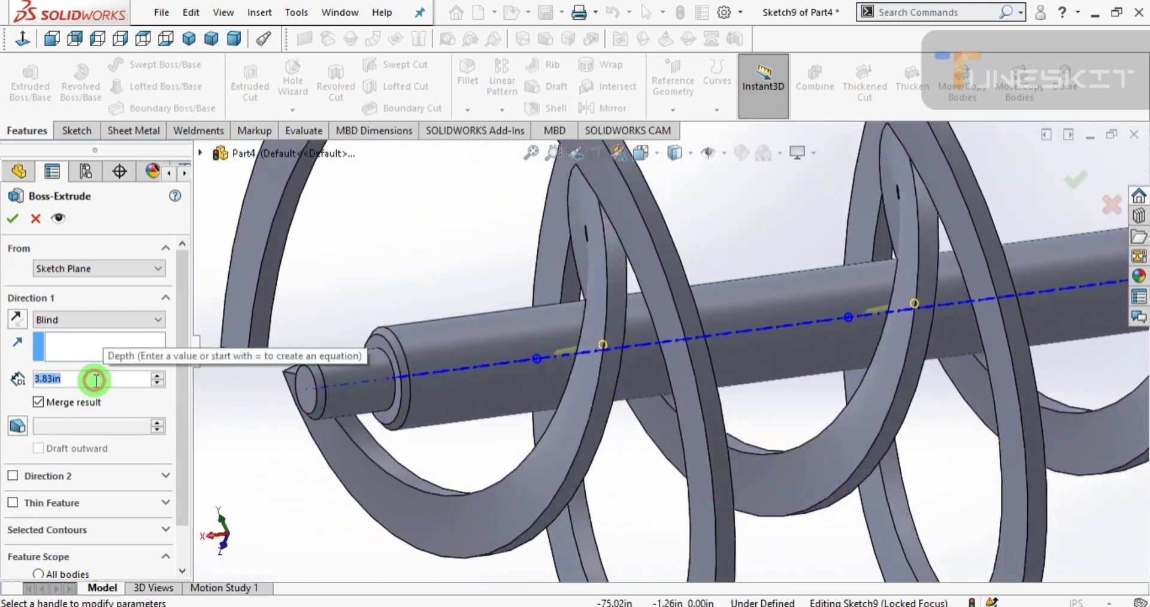
text(4)
key(Return)
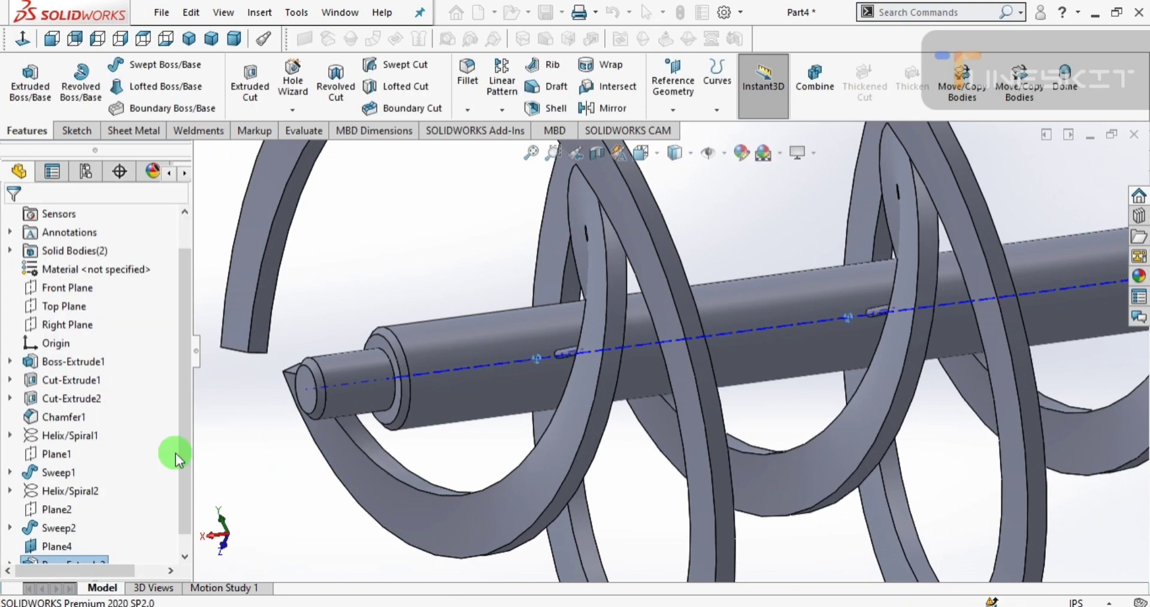
scroll(535, 416, up, 3)
scroll(536, 415, up, 2)
- Orbit to look along the shaft and select the Boss-Extrude2 pin feature
scroll(487, 341, up, 2)
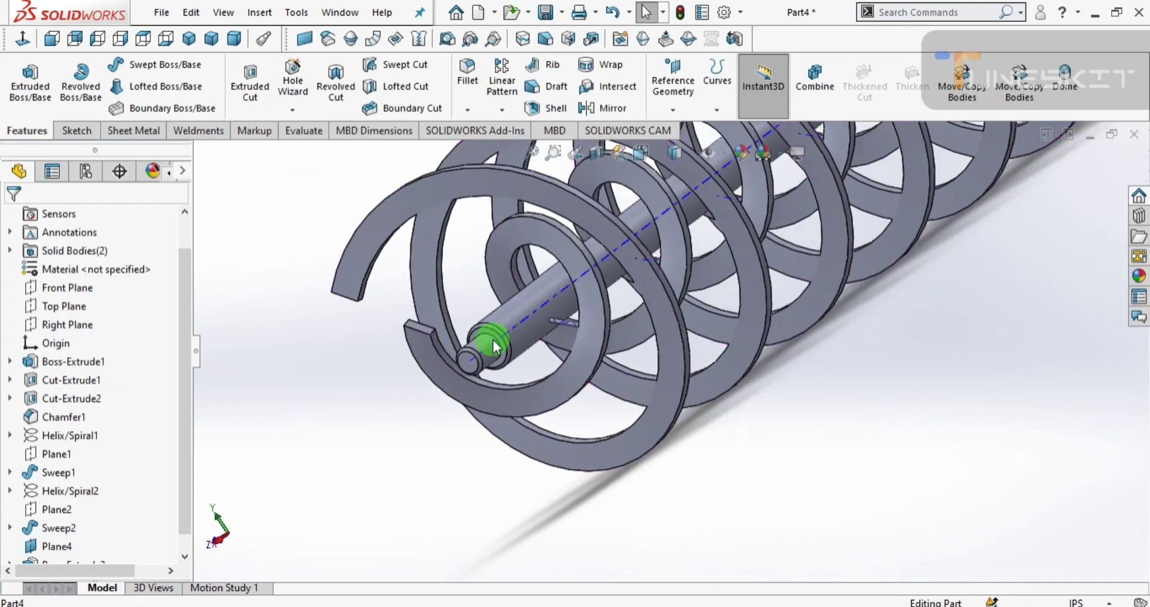
mouse_move(487, 342)
middle_down()
mouse_move(571, 328)
mouse_move(697, 274)
middle_up()
scroll(697, 275, down, 3)
scroll(480, 452, down, 3)
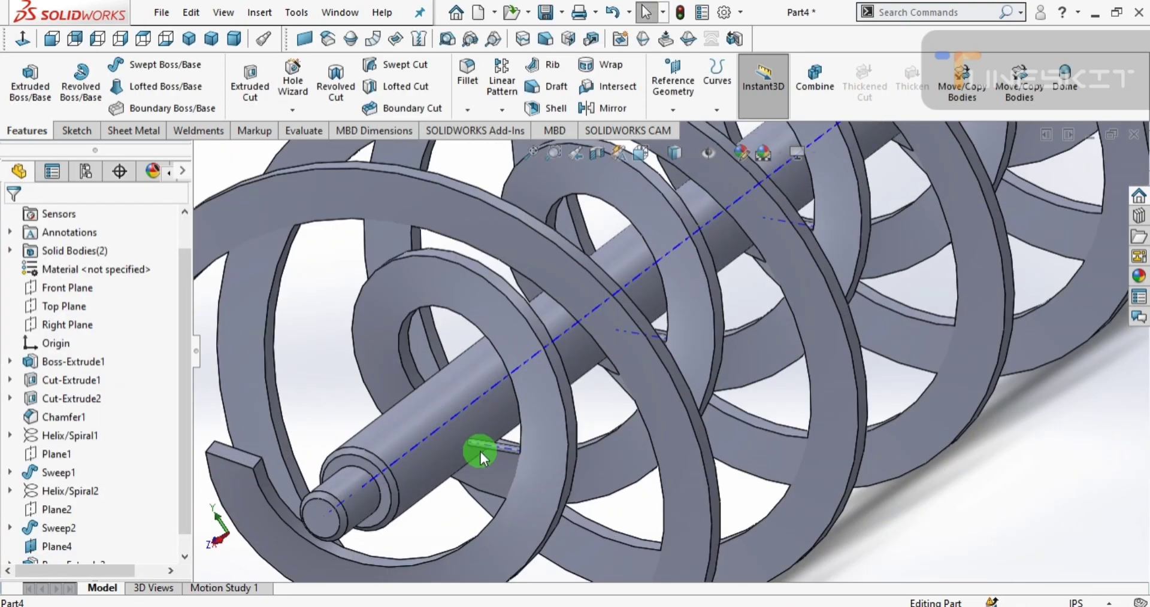
mouse_move(481, 452)
middle_down()
mouse_move(564, 455)
mouse_move(508, 468)
mouse_move(655, 339)
mouse_move(595, 282)
middle_up()
scroll(655, 339, down, 2)
scroll(595, 282, down, 2)
scroll(60, 534, down, 1)
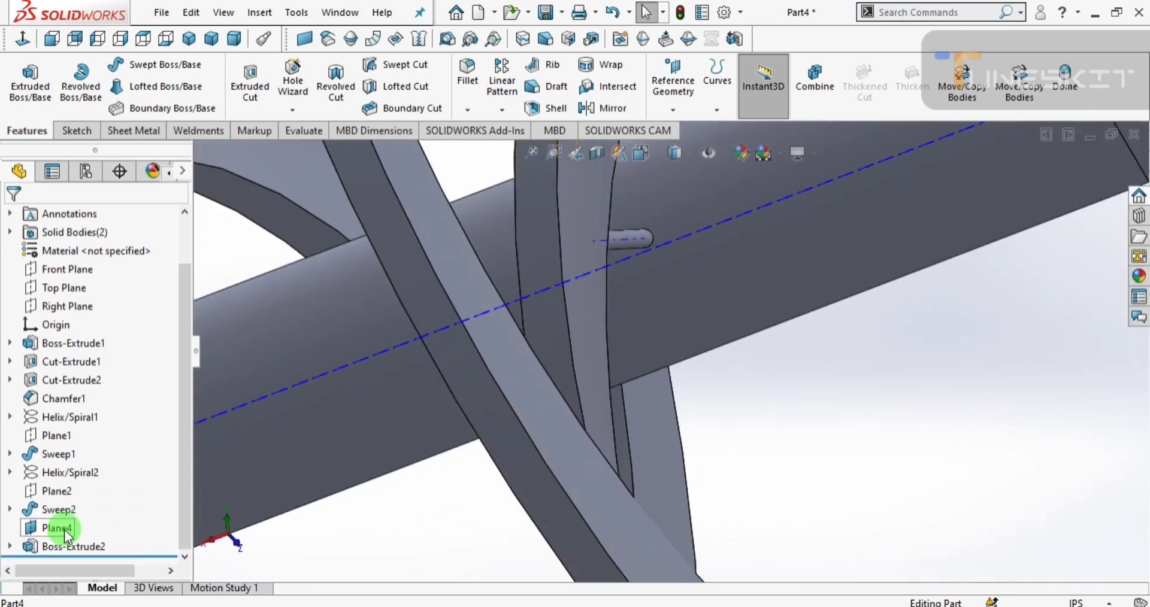
click(66, 546)
scroll(623, 365, up, 5)
scroll(878, 269, up, 2)
scroll(950, 238, down, 2)
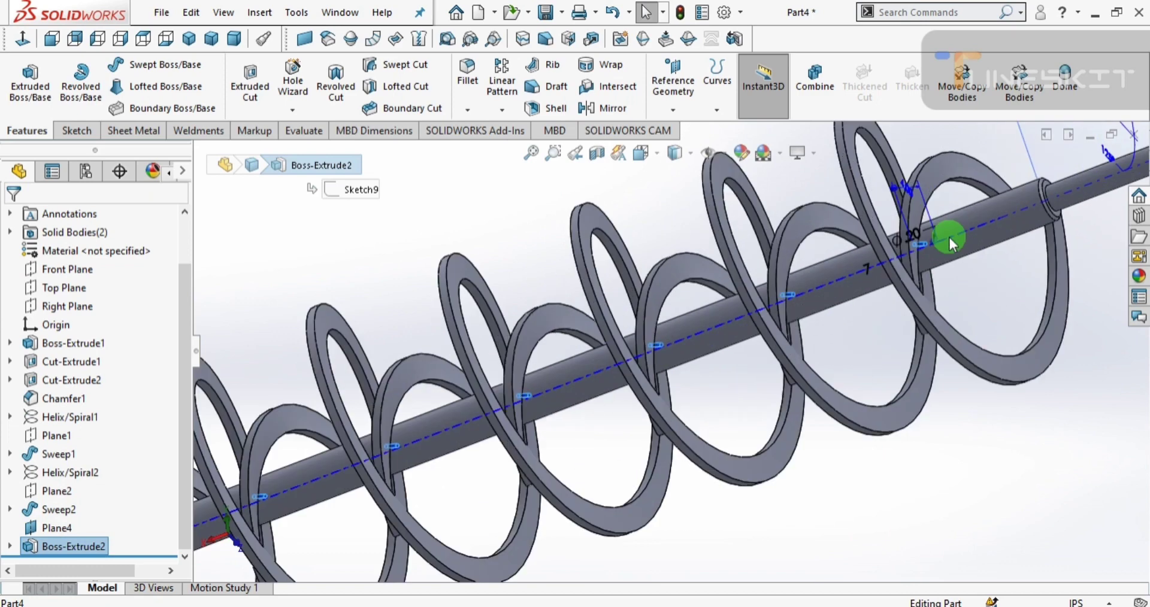
scroll(852, 270, down, 4)
- Change the pin diameter from Ø.20 to Ø.39 (10 mm), then deselect the feature
click(779, 266)
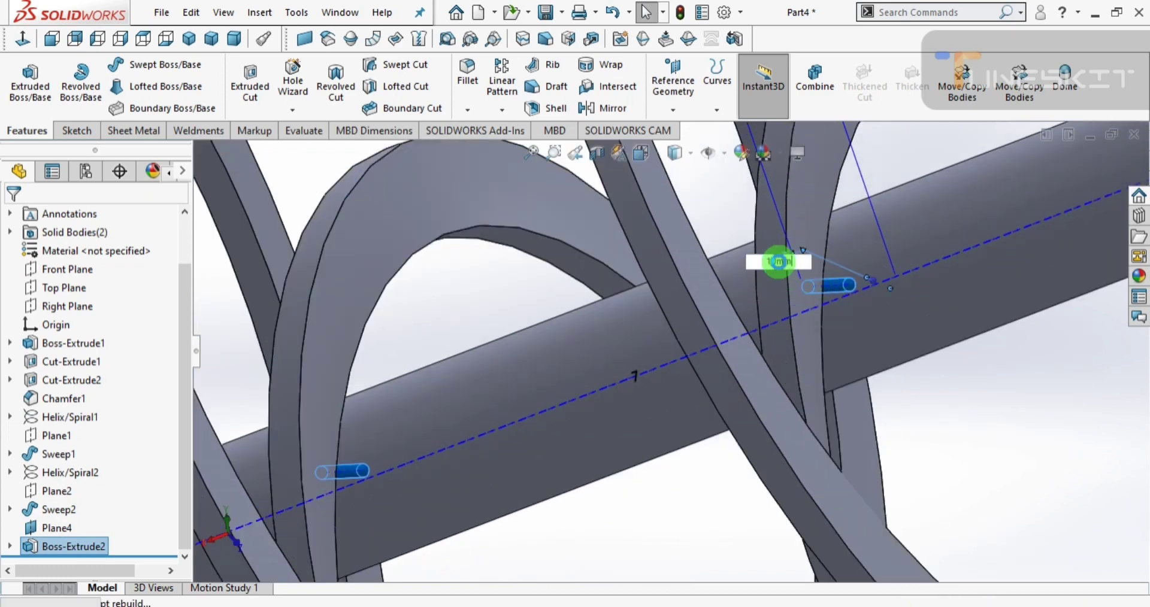
click(936, 523)
click(996, 445)
scroll(850, 473, up, 5)
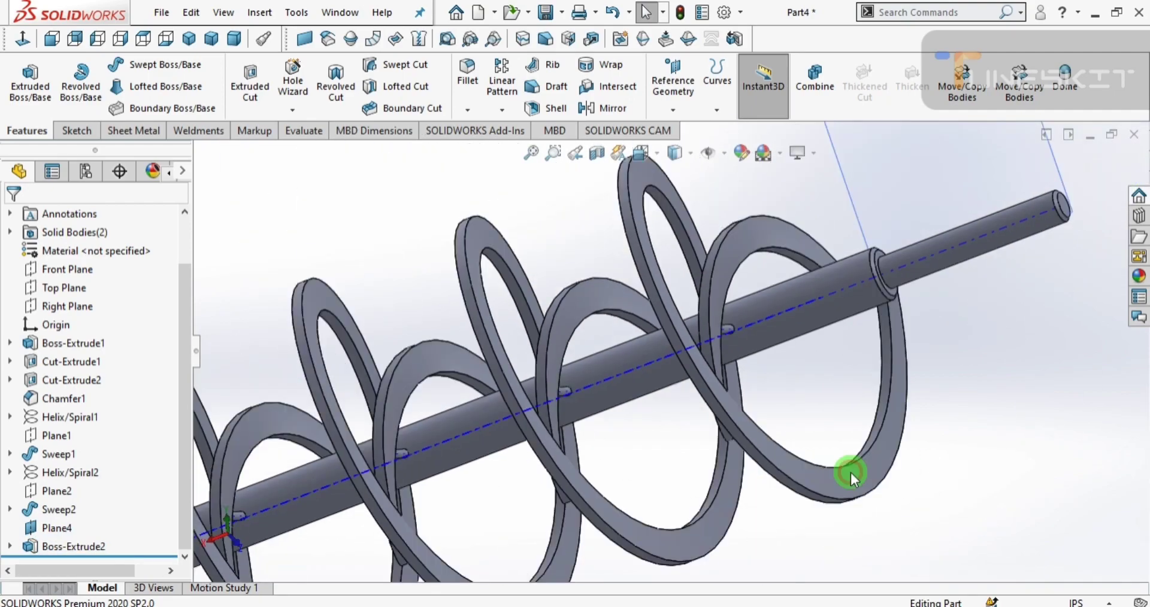
mouse_move(724, 369)
middle_down()
mouse_move(736, 384)
mouse_move(617, 437)
mouse_move(492, 436)
mouse_move(526, 458)
mouse_move(505, 440)
mouse_move(452, 472)
middle_up()
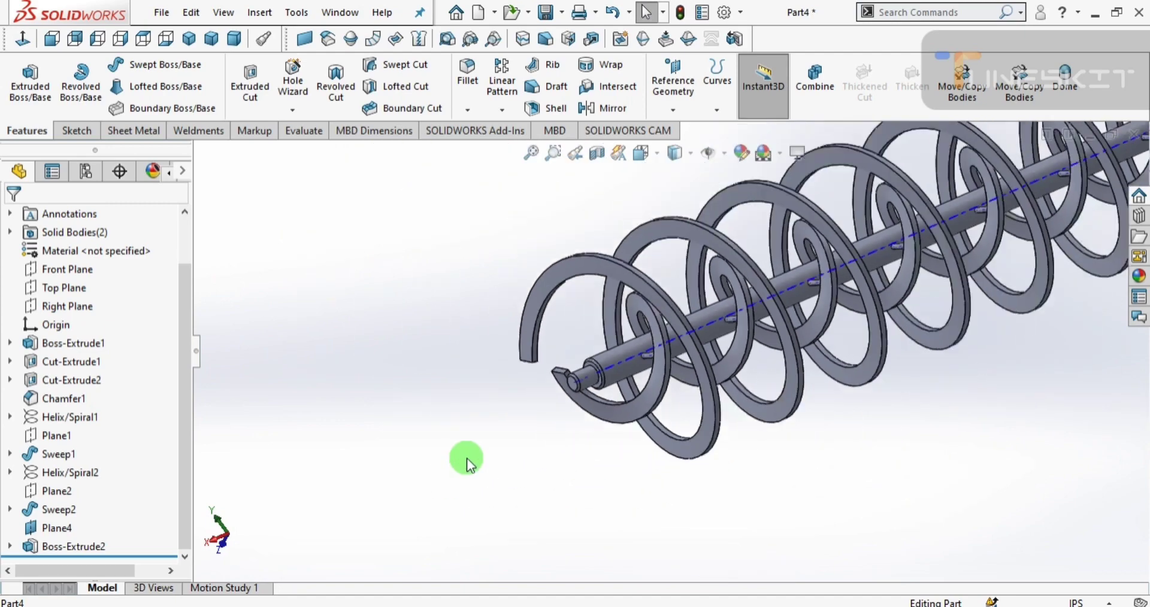
scroll(523, 422, down, 3)
- Edit Boss-Extrude2 and drag the pin extrusion deeper, trying a 9.00 in depth
click(83, 542)
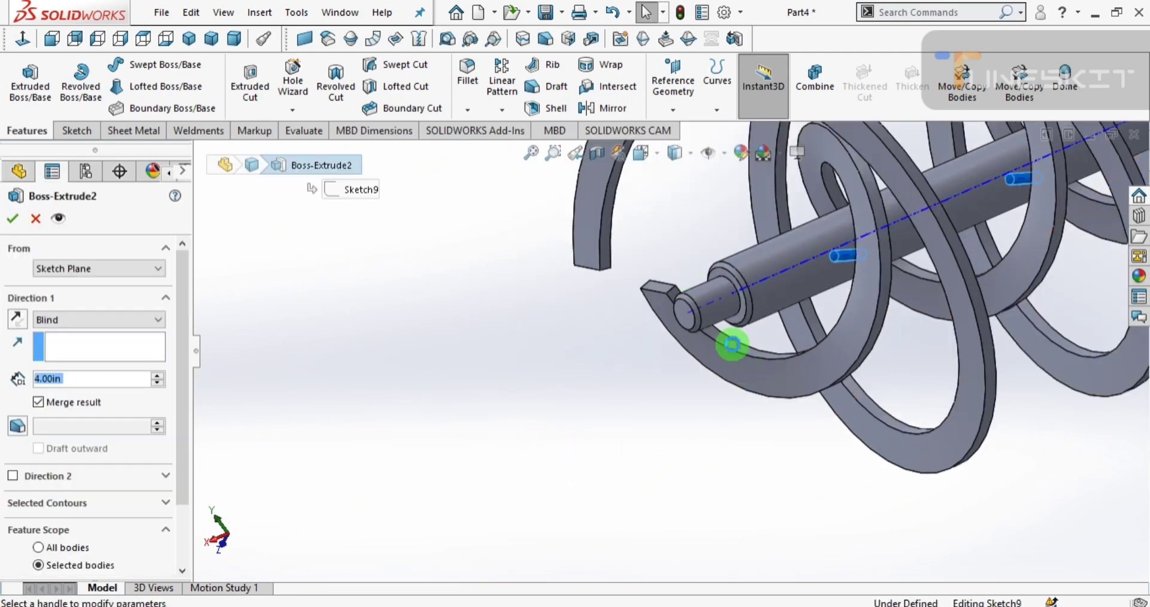
scroll(734, 340, up, 3)
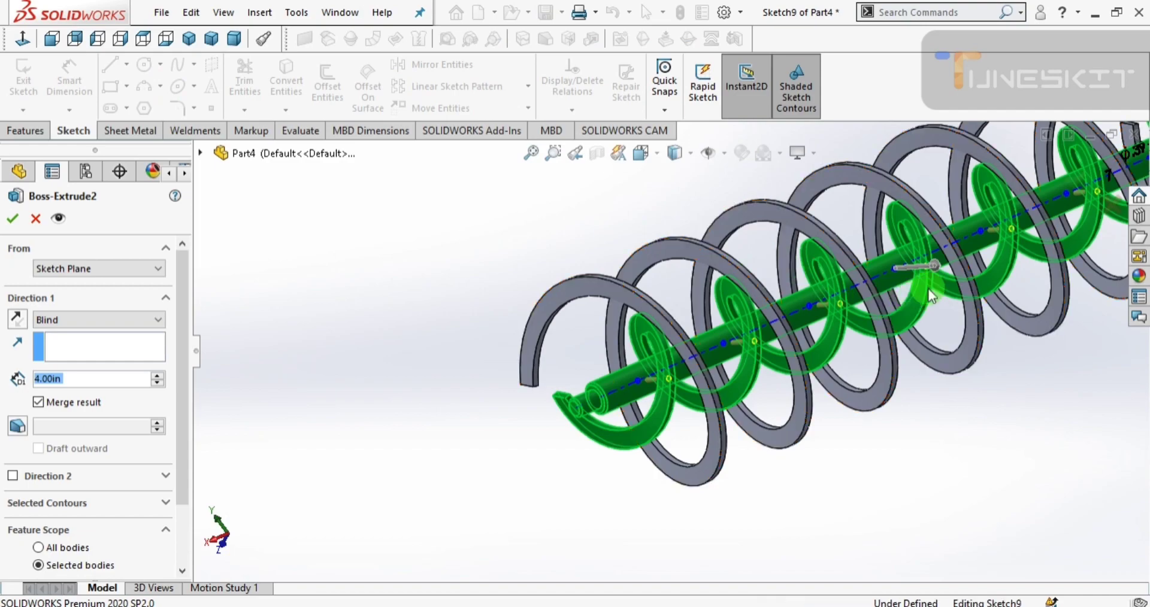
middle_drag(781, 271, 982, 264)
drag(985, 248, 1023, 242)
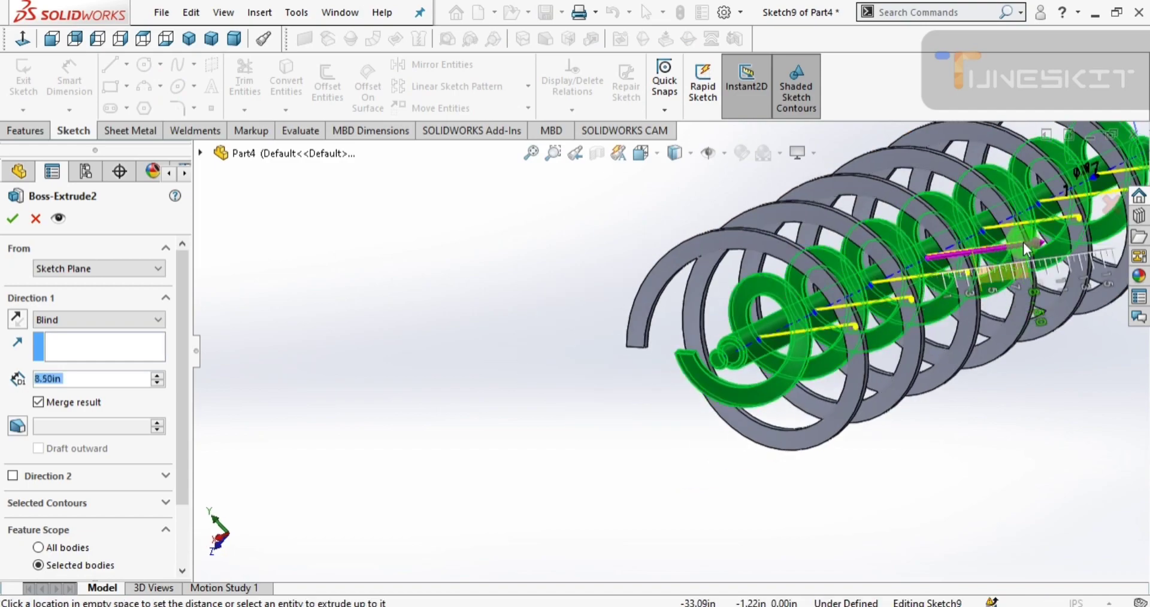
scroll(890, 318, up, 3)
scroll(727, 381, up, 2)
middle_drag(727, 381, 487, 310)
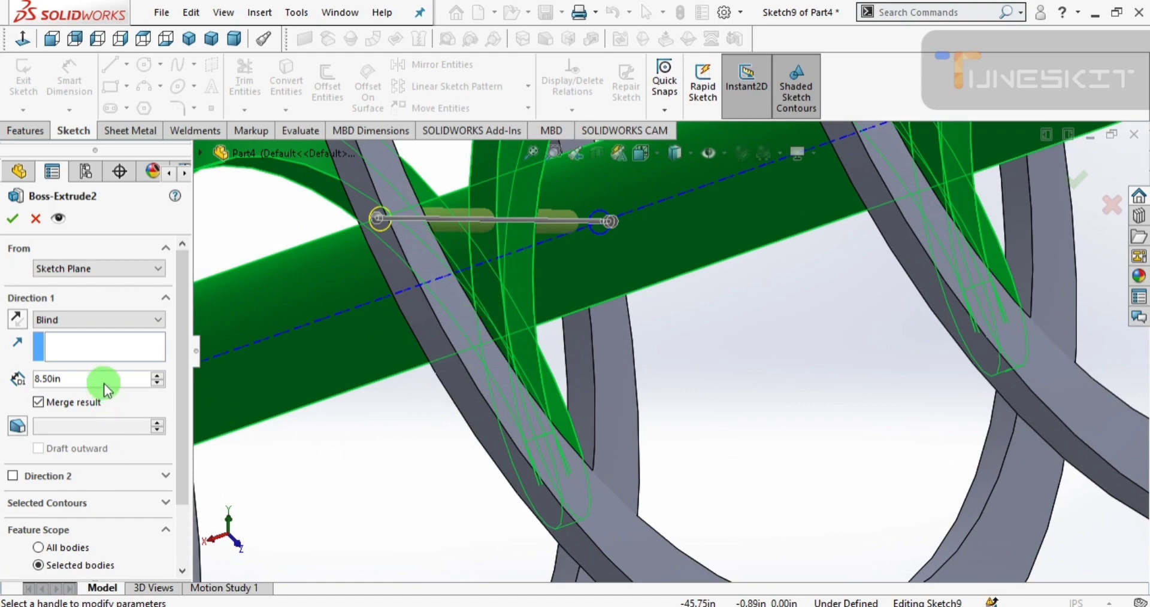
text(9)
key(Return)
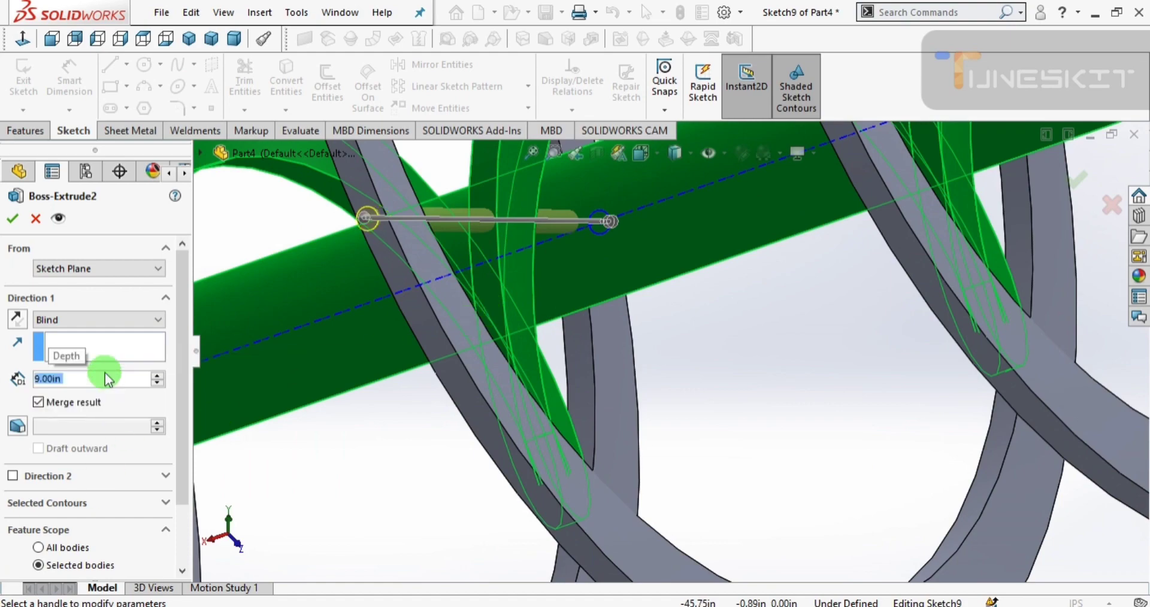
- Set the pin extrusion depth to 8.50 in and confirm the edit
mouse_move(443, 327)
middle_down()
mouse_move(534, 287)
mouse_move(303, 321)
middle_up()
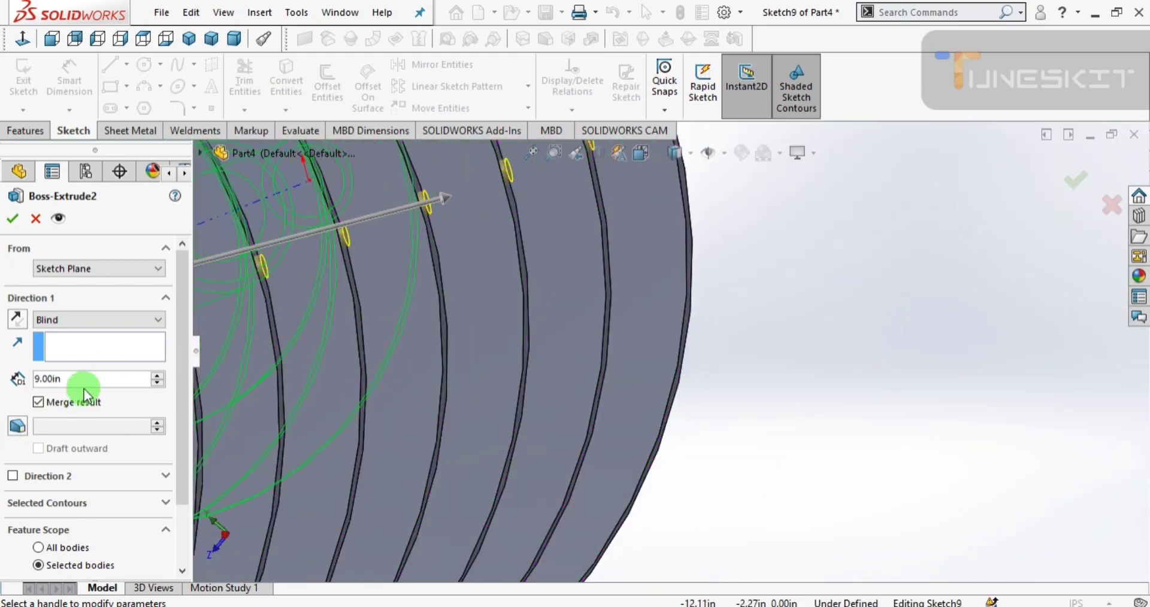
text(8)
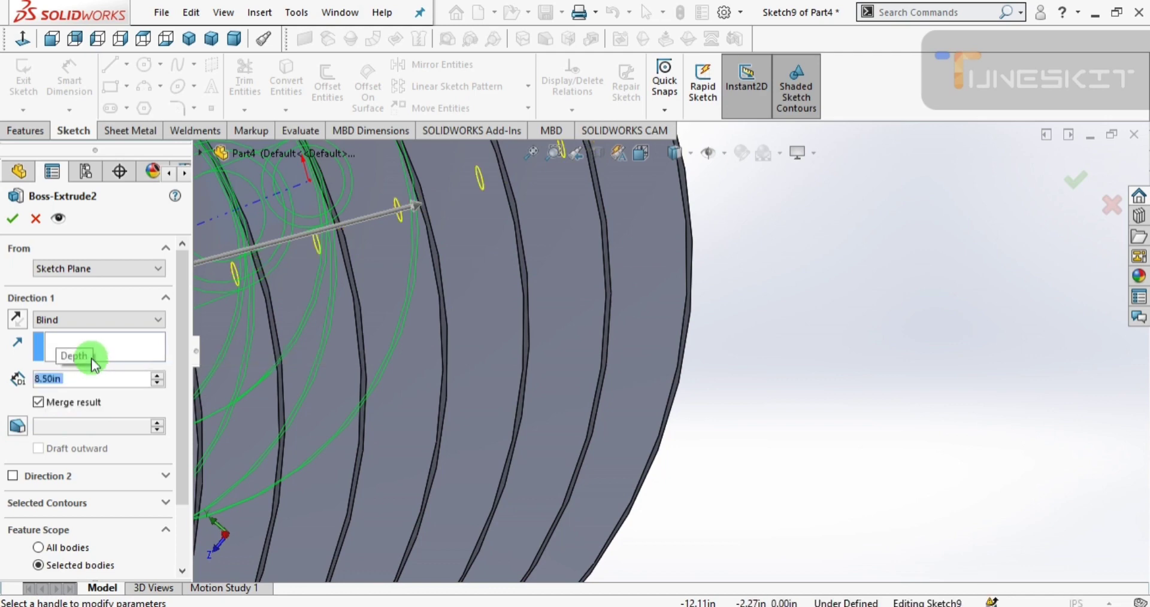
click(1076, 177)
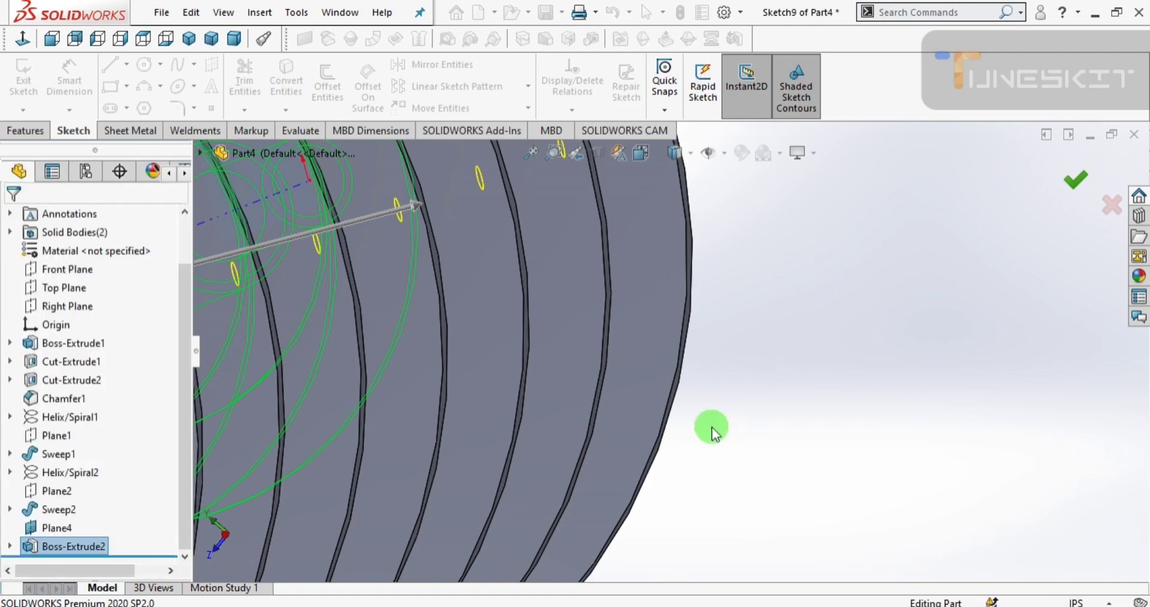
scroll(672, 402, up, 5)
mouse_move(505, 385)
middle_down()
mouse_move(418, 435)
mouse_move(423, 390)
middle_up()
scroll(503, 307, down, 5)
- Hide Plane4 and change which reference items are shown in the view
mouse_move(503, 307)
middle_down()
mouse_move(608, 289)
mouse_move(618, 302)
mouse_move(462, 316)
middle_up()
scroll(442, 354, up, 3)
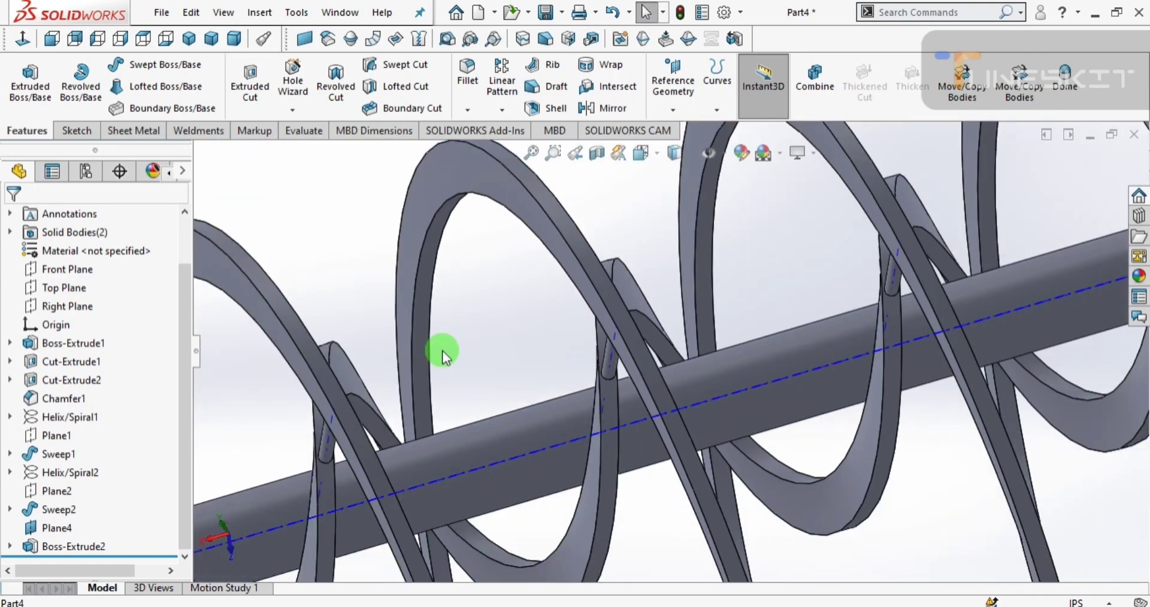
scroll(532, 348, up, 3)
scroll(531, 350, up, 3)
scroll(806, 313, down, 2)
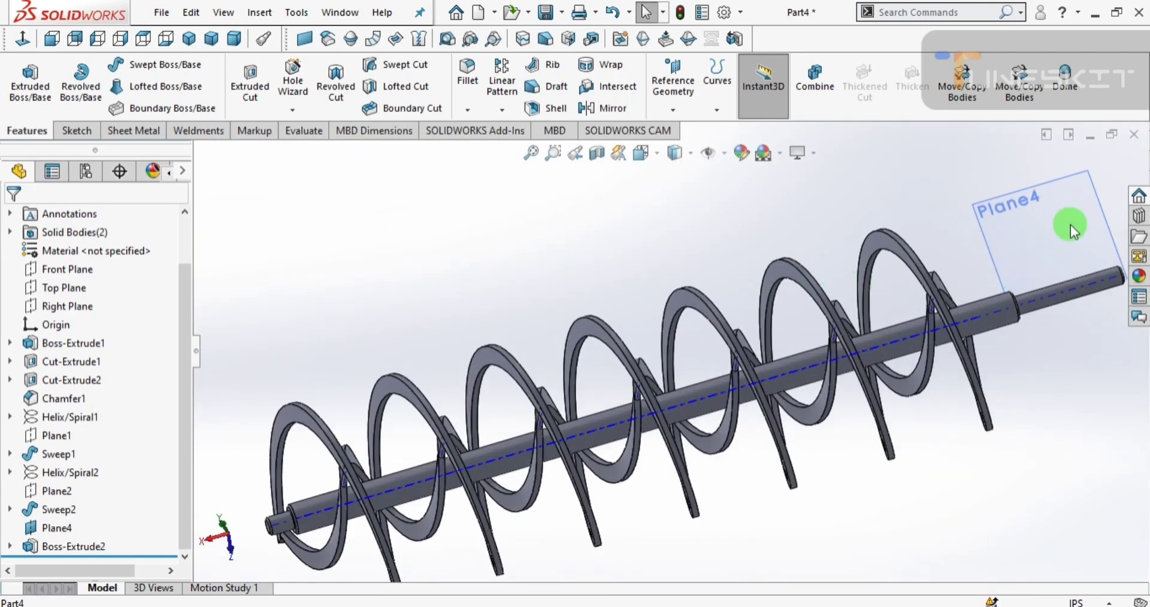
click(1070, 226)
click(1073, 178)
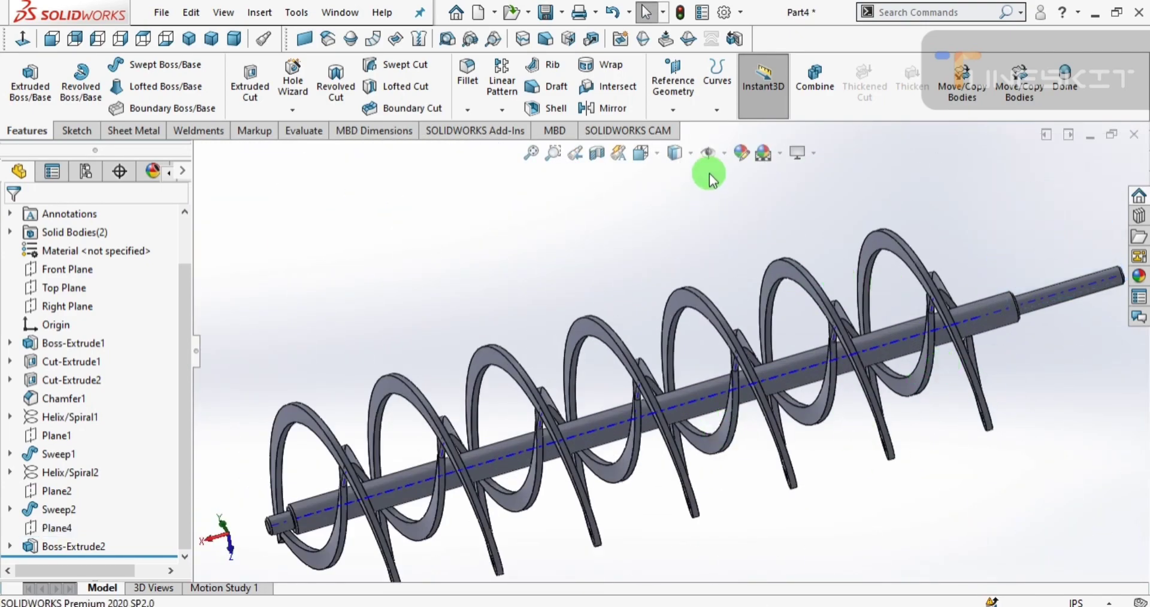
click(728, 164)
click(738, 201)
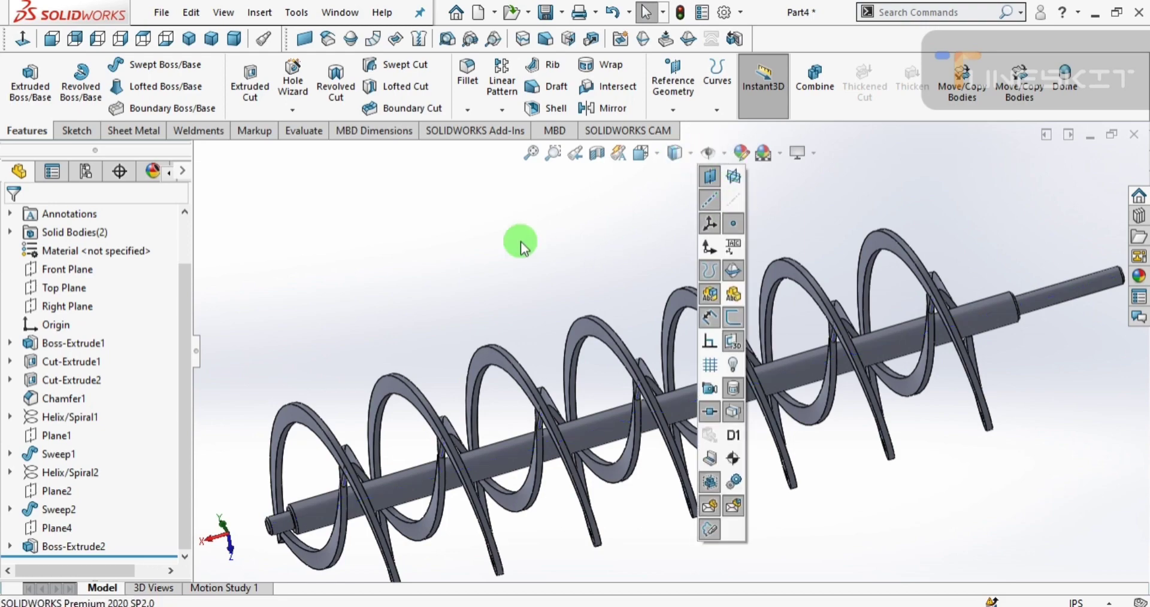
- Orient the view Normal To Plane4 and zoom in on the auger
mouse_move(547, 405)
middle_down()
mouse_move(612, 388)
mouse_move(482, 521)
mouse_move(545, 439)
mouse_move(485, 443)
mouse_move(552, 423)
mouse_move(587, 393)
mouse_move(521, 411)
mouse_move(501, 430)
mouse_move(457, 423)
mouse_move(475, 397)
mouse_move(436, 392)
mouse_move(461, 370)
mouse_move(454, 361)
mouse_move(503, 349)
mouse_move(524, 406)
mouse_move(534, 318)
mouse_move(326, 374)
middle_up()
scroll(500, 430, down, 3)
scroll(537, 431, down, 3)
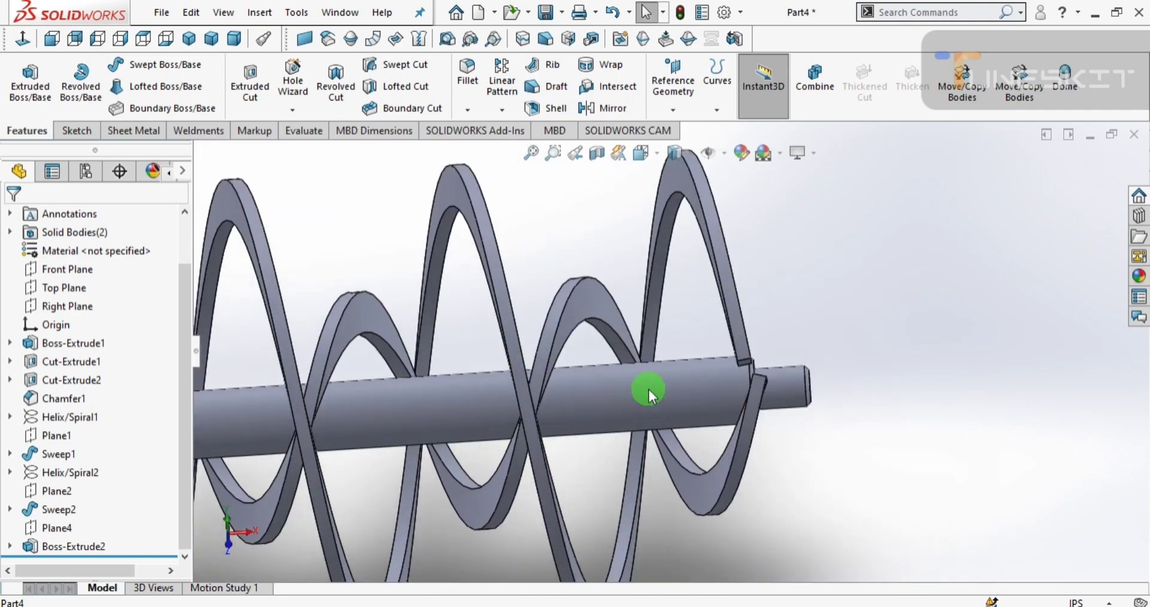
middle_drag(649, 392, 478, 432)
scroll(629, 419, down, 3)
scroll(629, 419, down, 2)
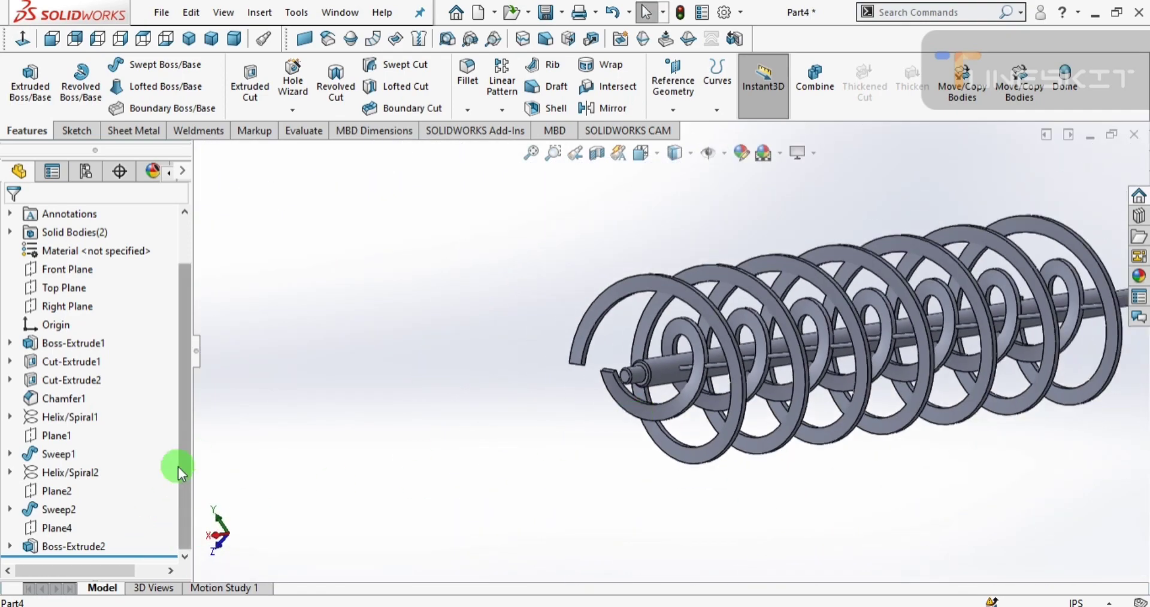
click(61, 528)
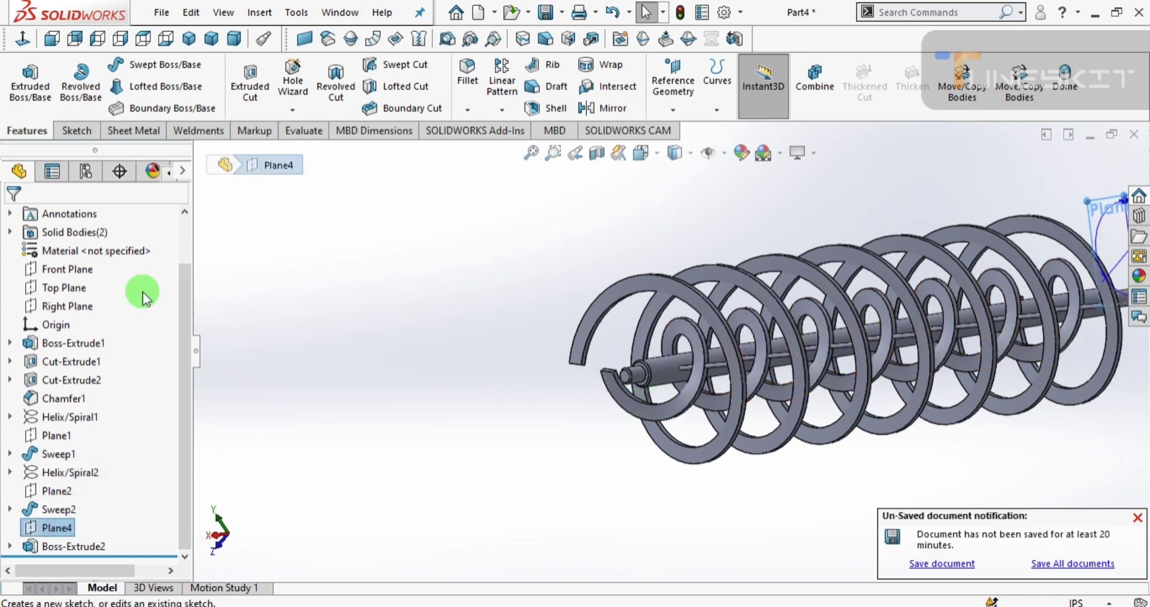
click(22, 37)
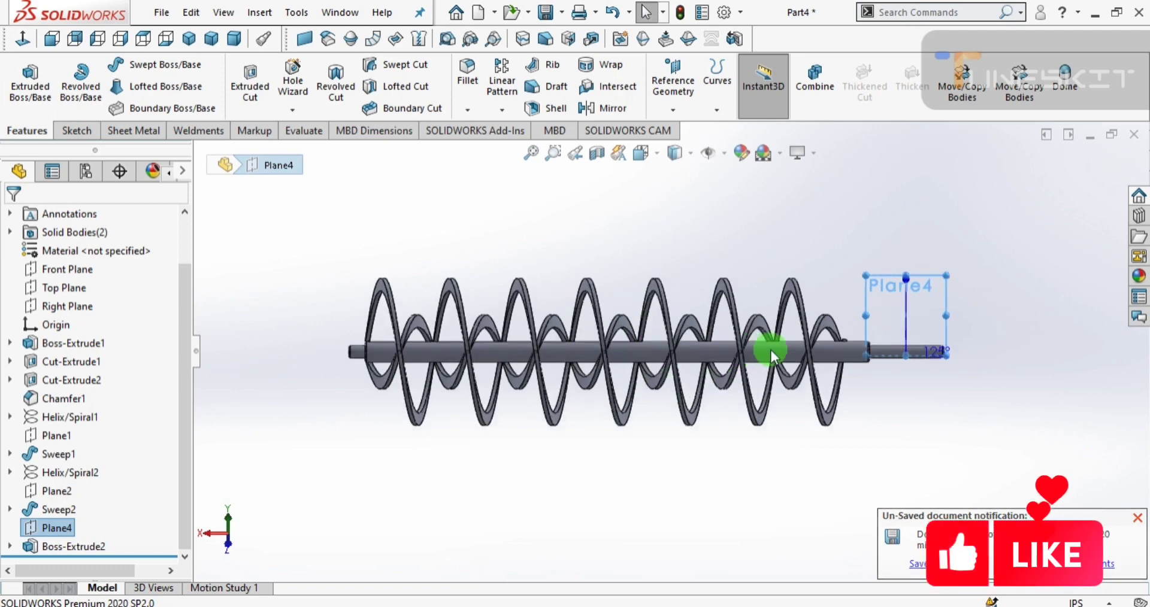
scroll(832, 350, down, 3)
scroll(836, 351, down, 3)
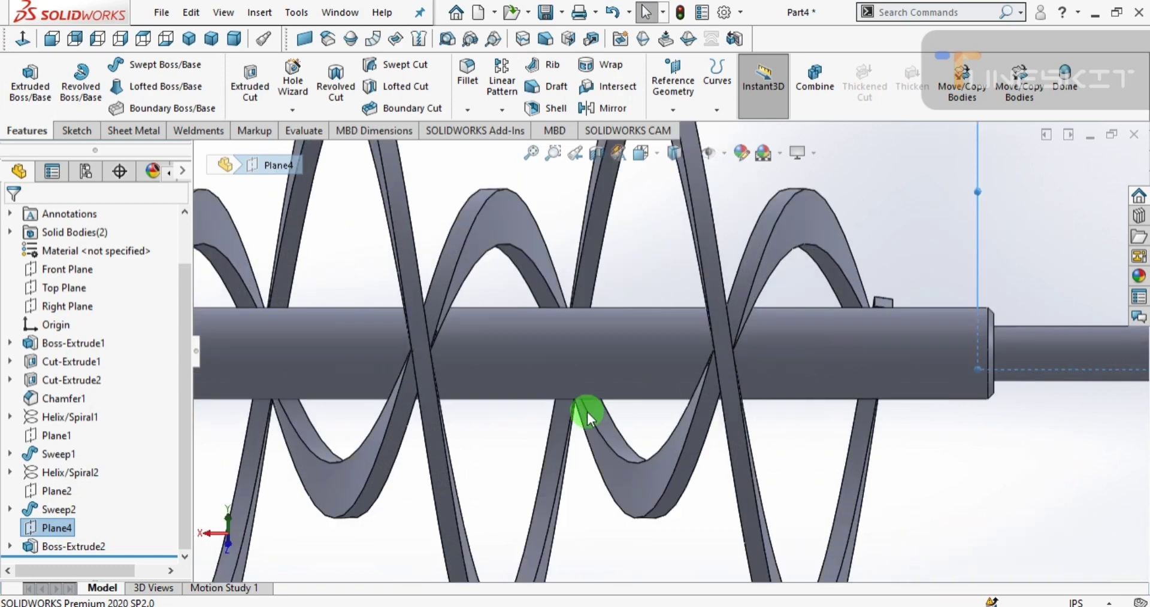
- Switch the display style to Hidden Lines Visible and reselect Plane4
click(675, 155)
click(683, 240)
scroll(599, 347, down, 2)
scroll(575, 368, up, 3)
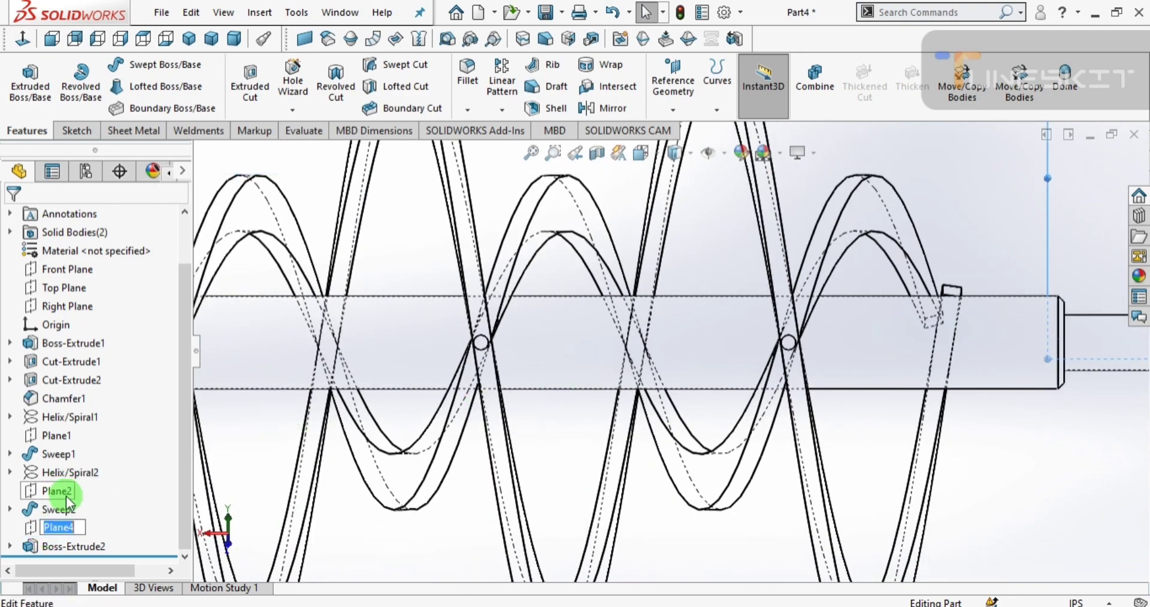
click(62, 529)
click(76, 499)
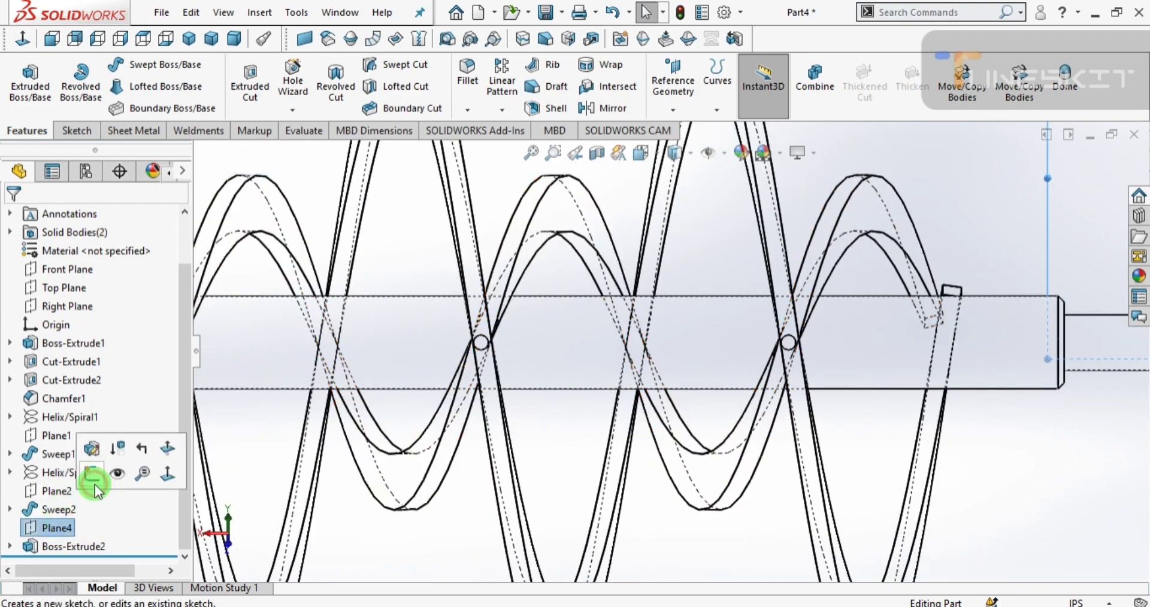
- Start a sketch on Plane4 with a horizontal centerline between two flight crossings
click(94, 475)
scroll(659, 345, down, 3)
scroll(659, 345, down, 3)
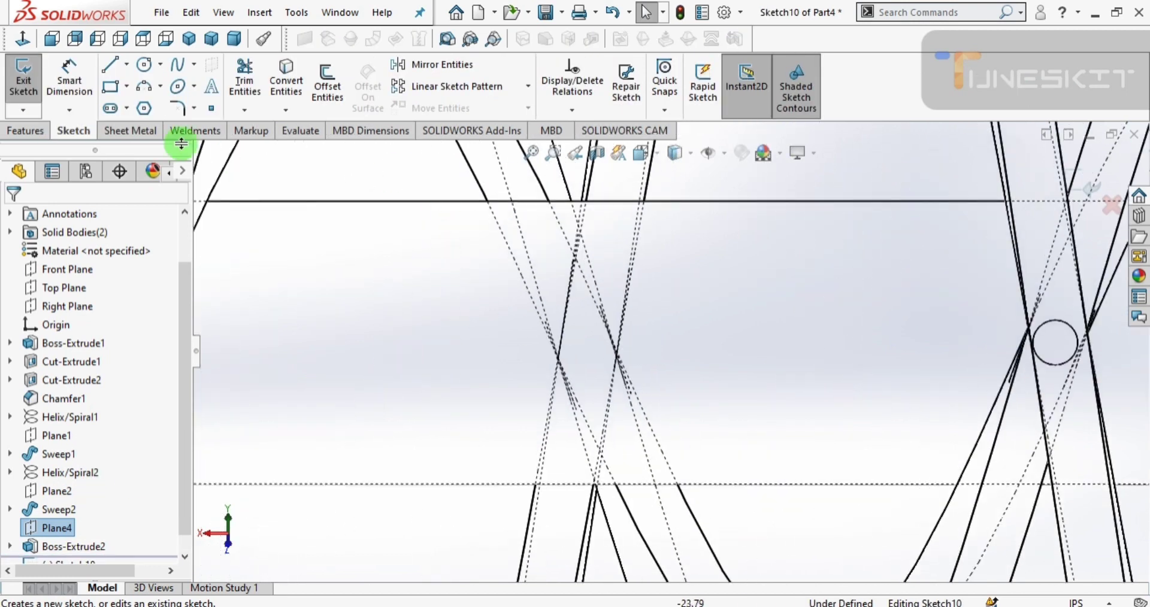
click(127, 65)
click(133, 104)
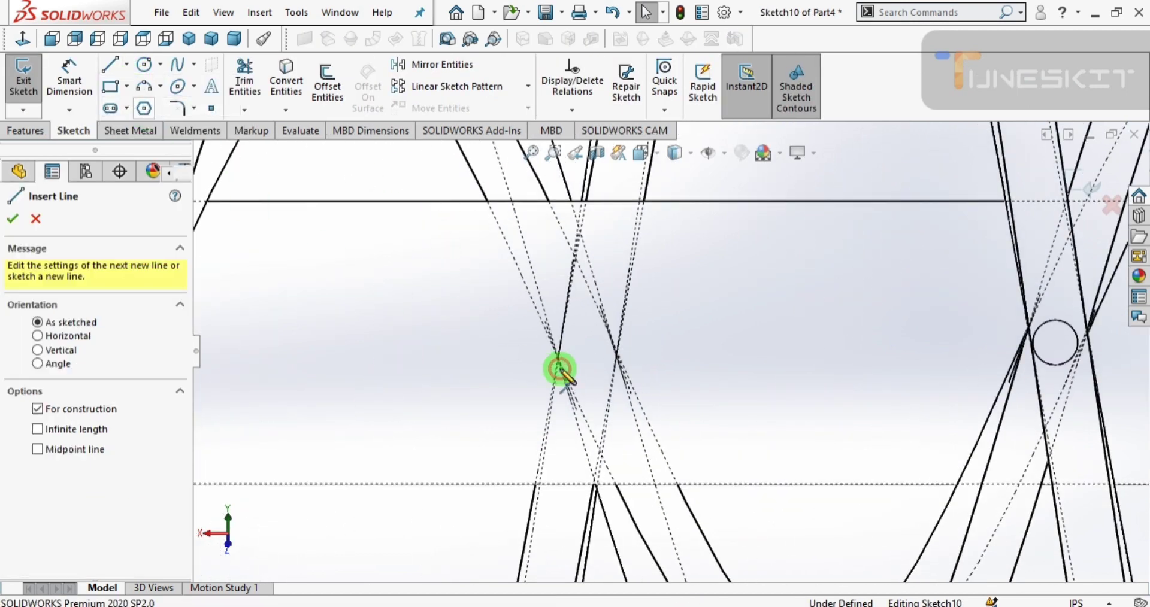
click(617, 358)
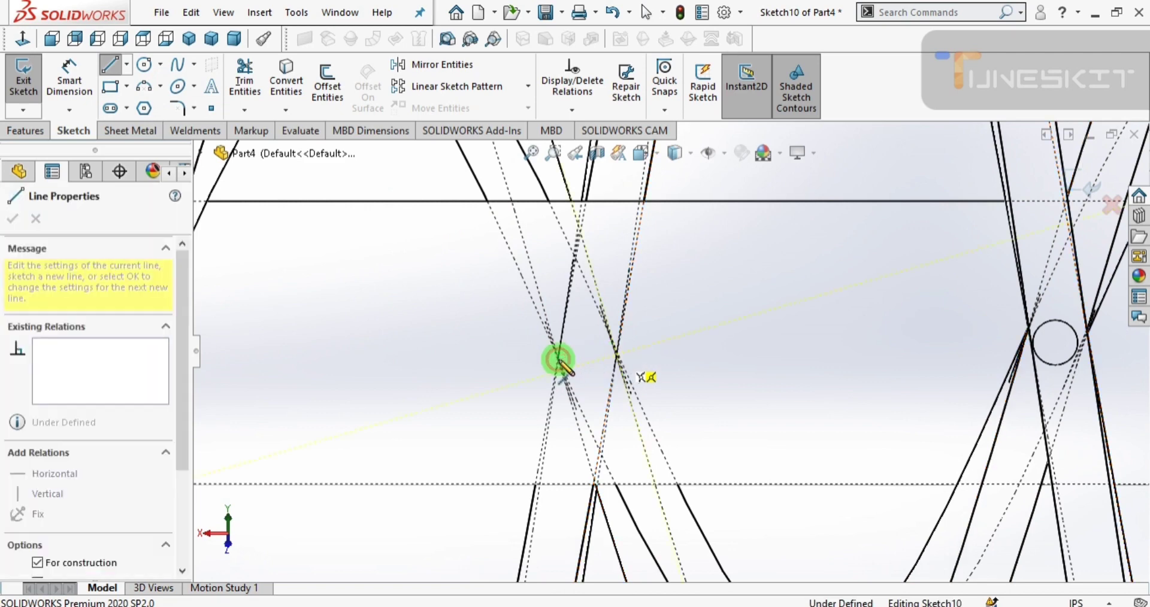
key(Escape)
click(127, 65)
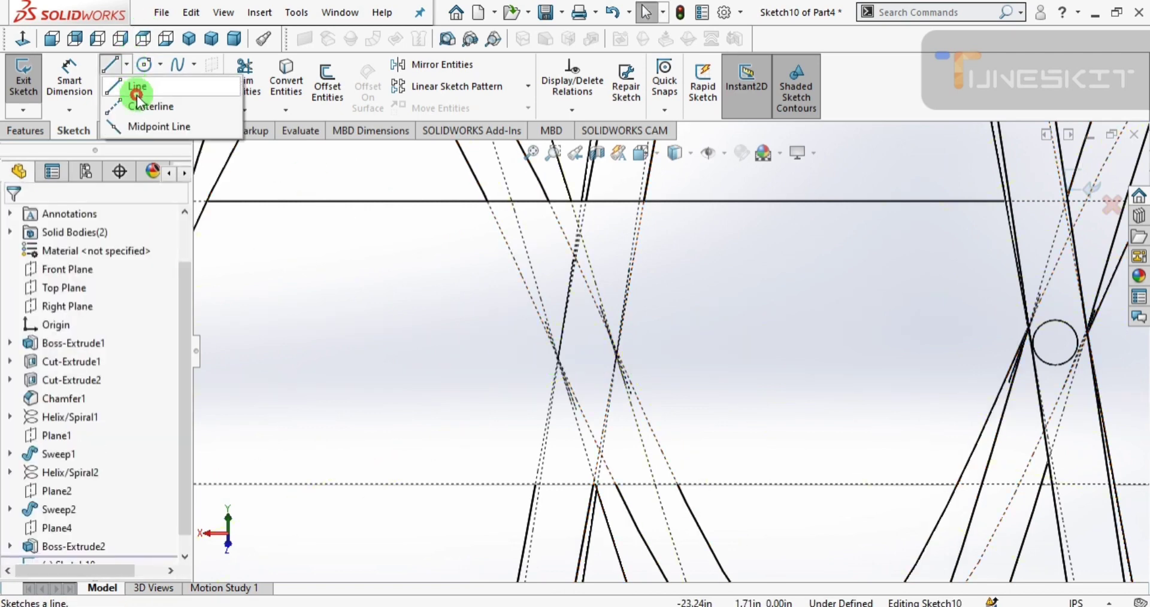
click(133, 104)
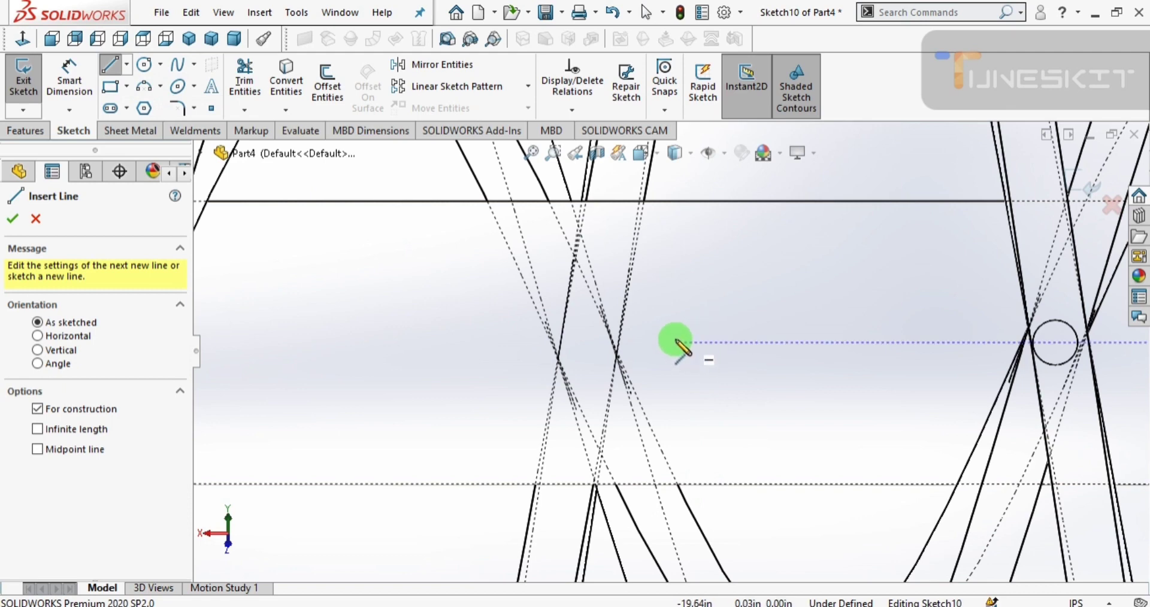
click(618, 357)
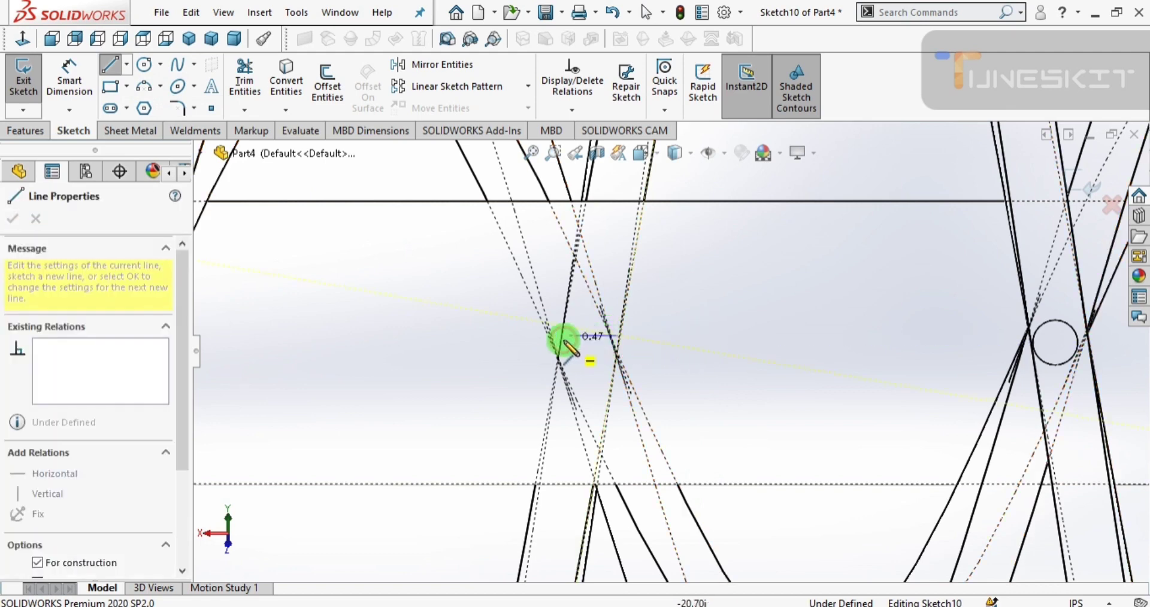
click(549, 336)
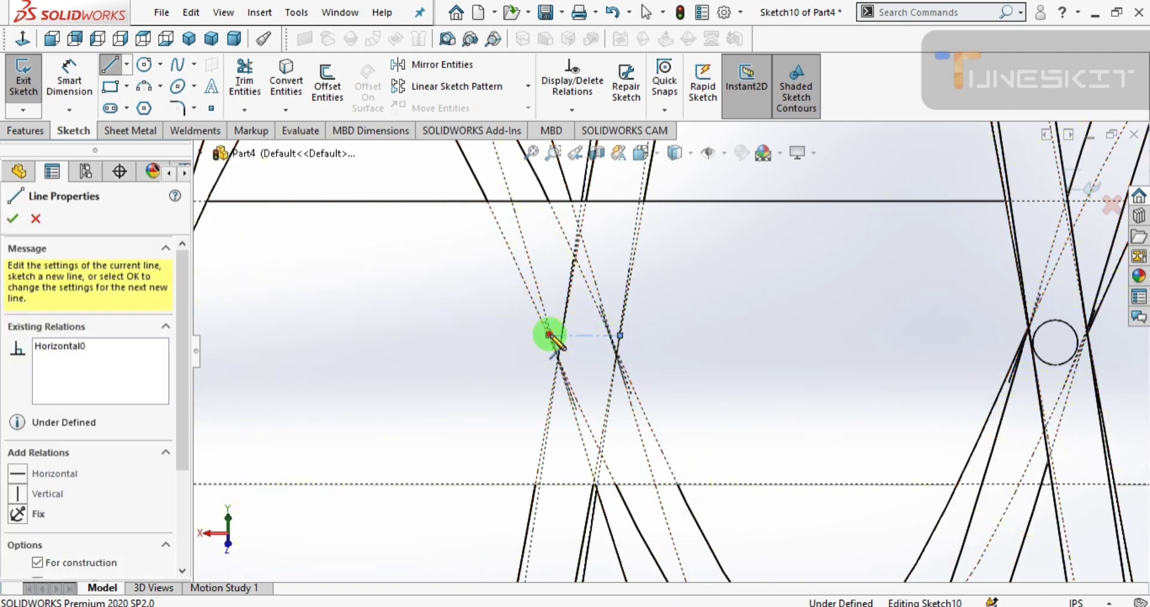
key(Escape)
- Draw a circle centred on the centerline midpoint and dimension its diameter to 0.20 in
key(c)
click(584, 335)
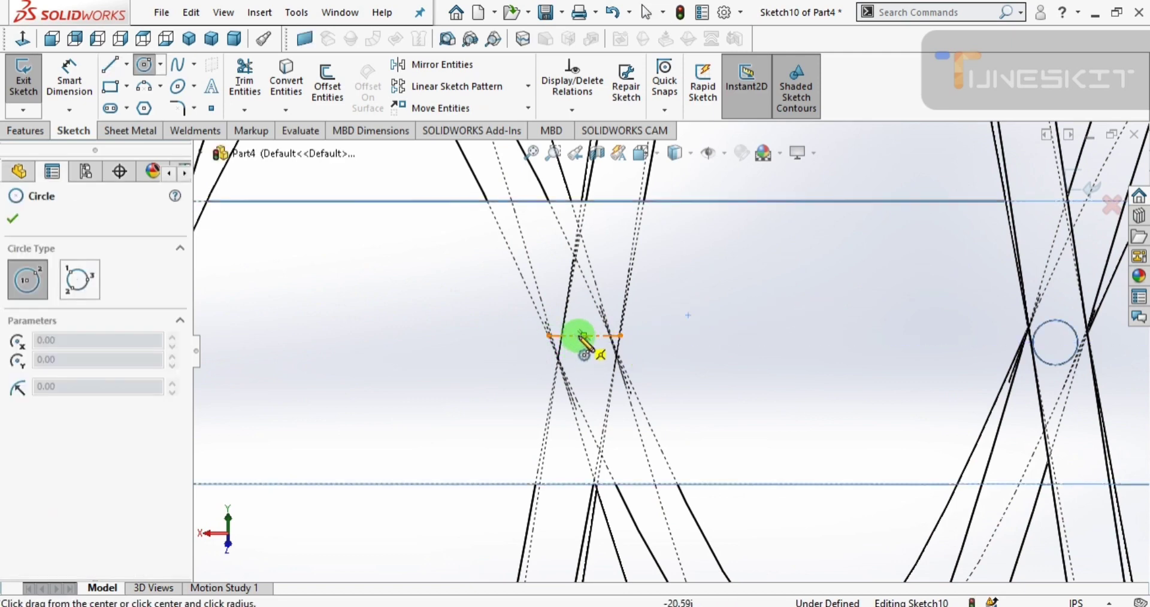
click(601, 335)
key(Escape)
key(d)
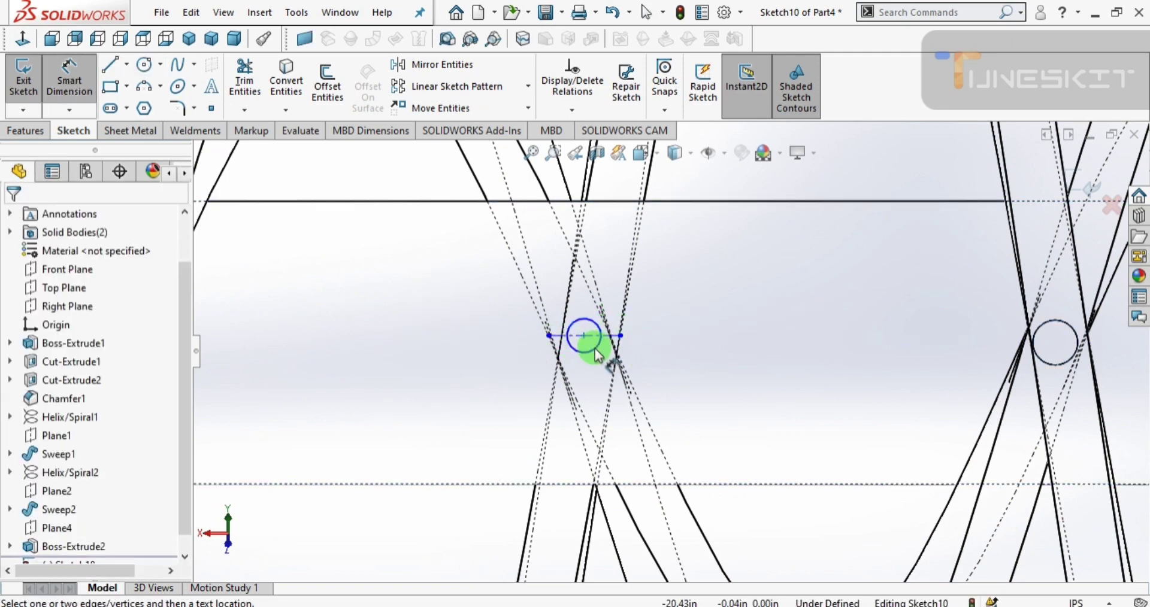
click(598, 346)
click(746, 280)
text(2)
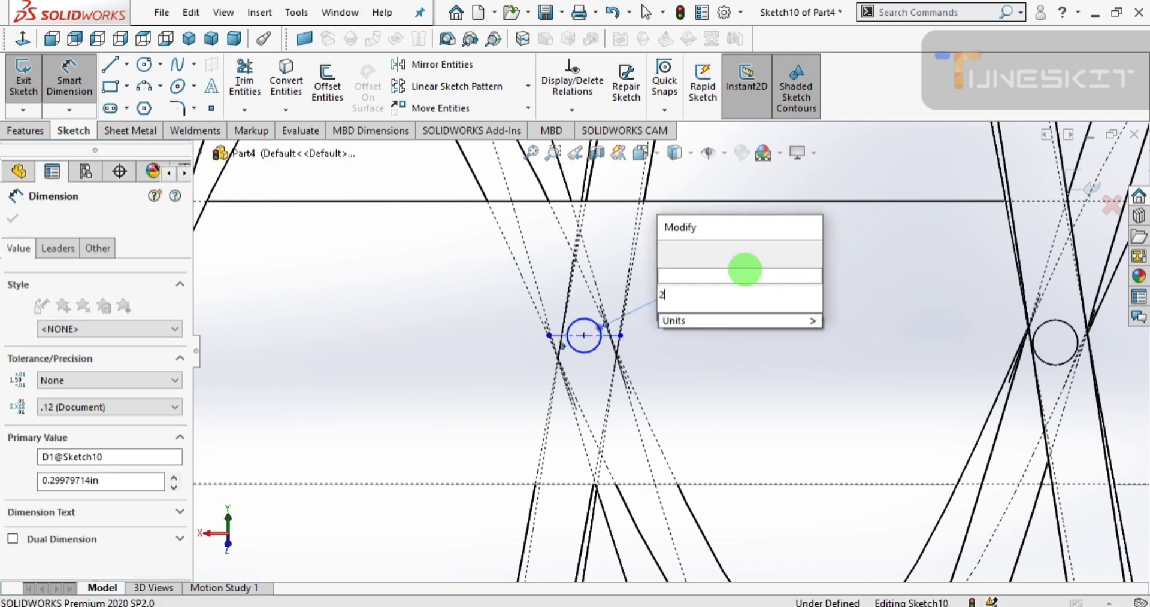
text(.32)
key(BackSpace)
key(BackSpace)
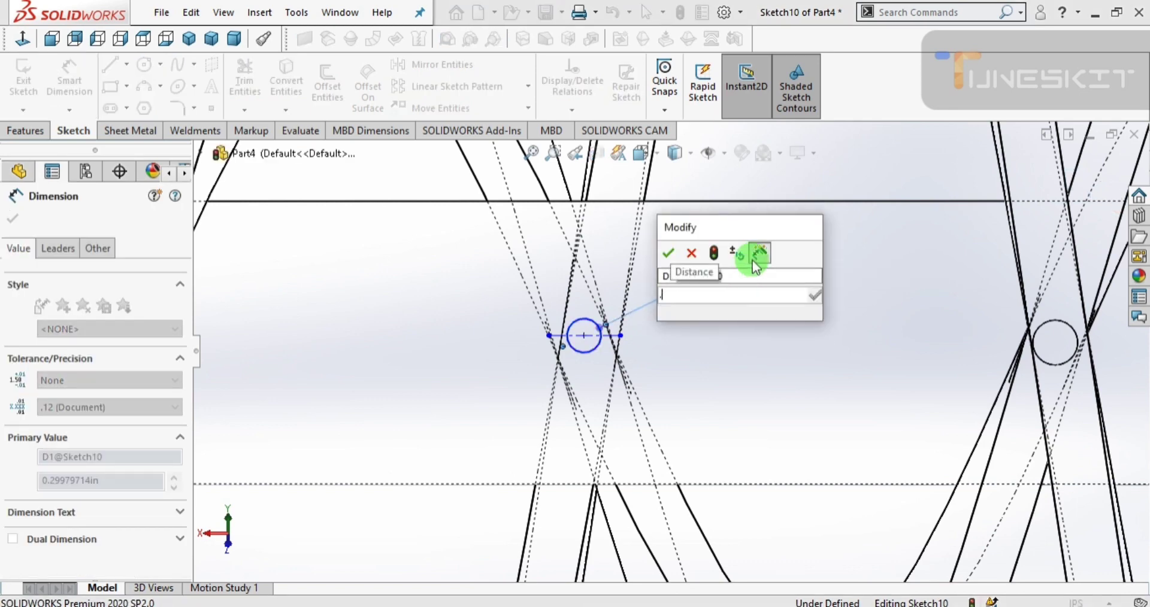
text(2)
key(Return)
click(22, 139)
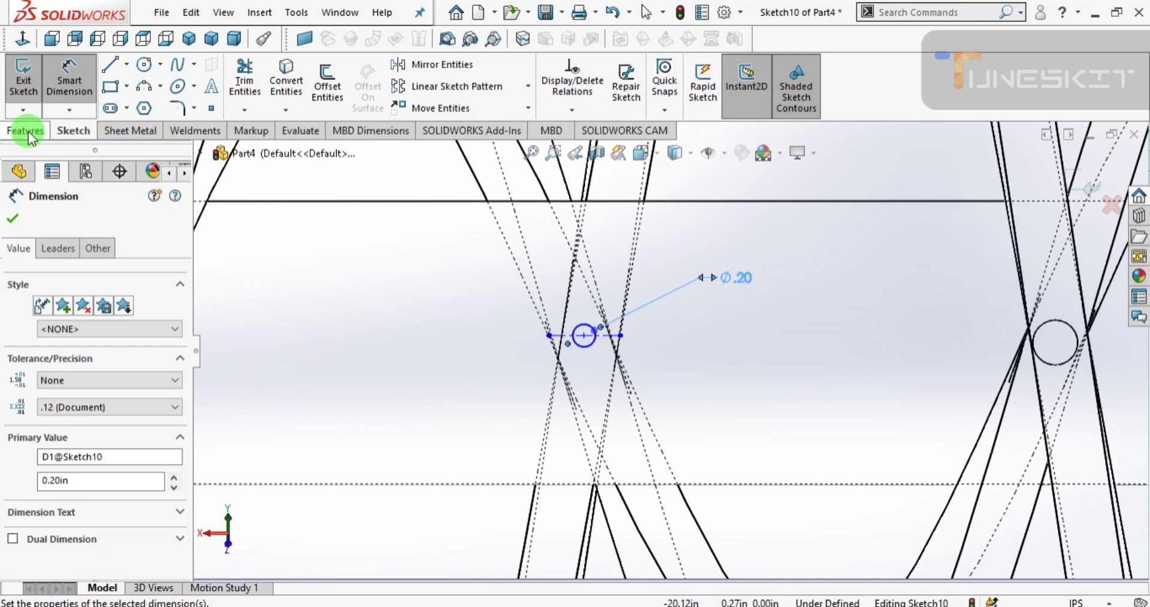
- Linear-pattern the small circle at 0.10 in spacing, reversing Direction 1 to 180°
click(465, 85)
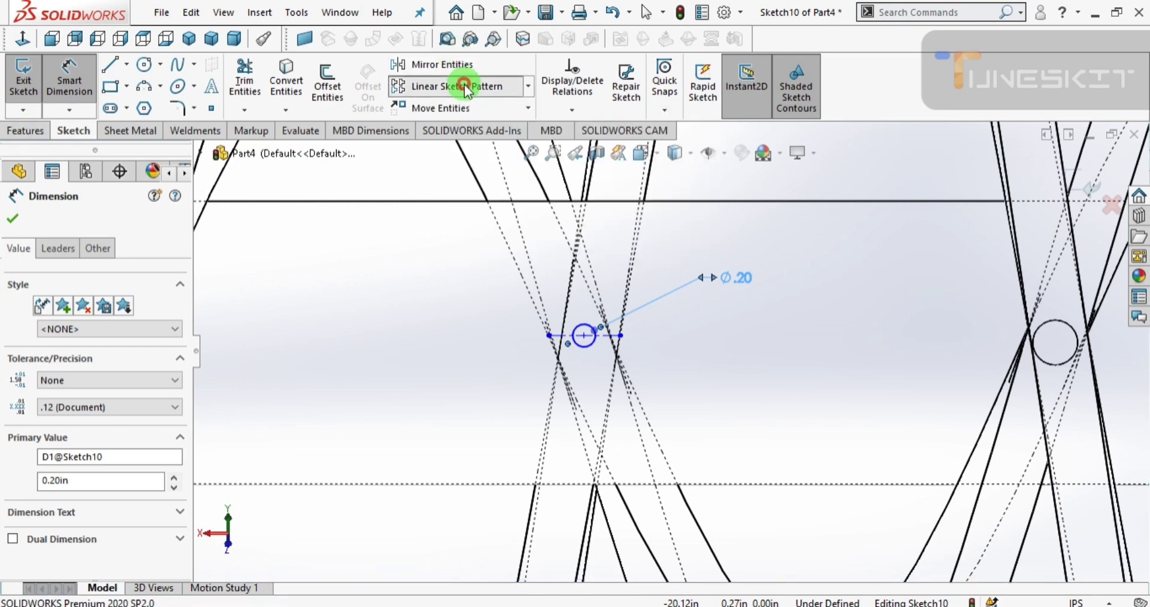
click(585, 330)
click(485, 356)
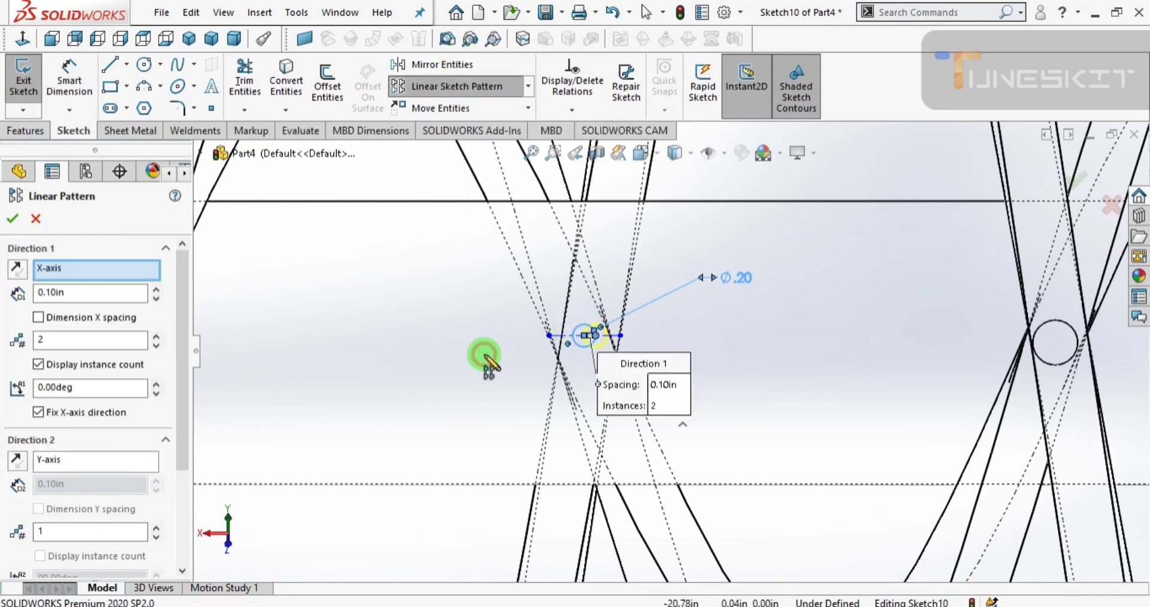
click(19, 295)
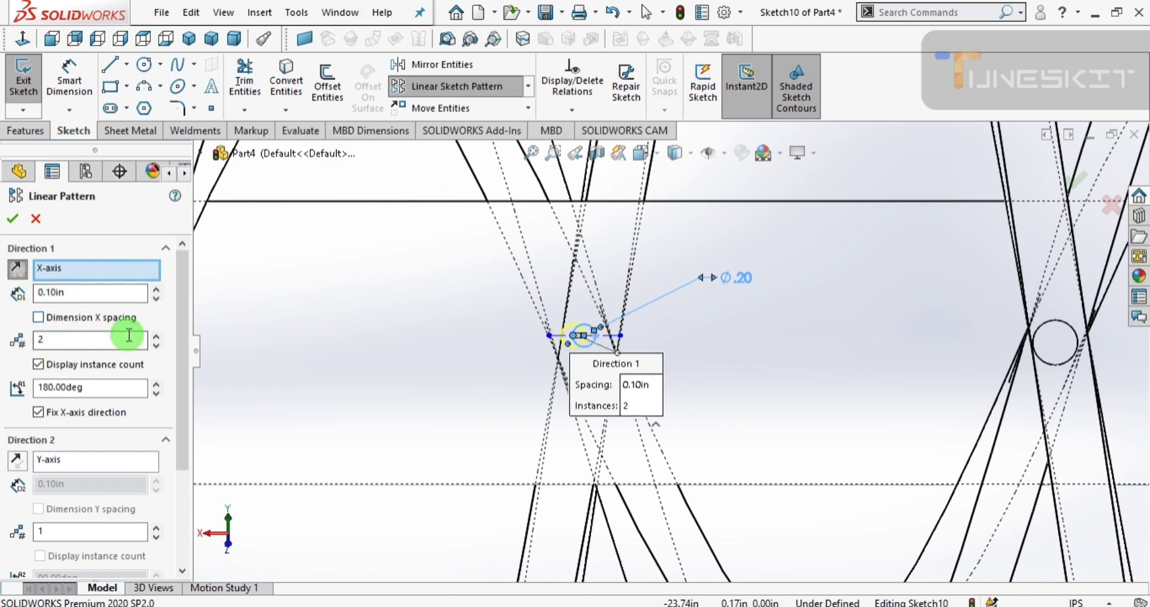
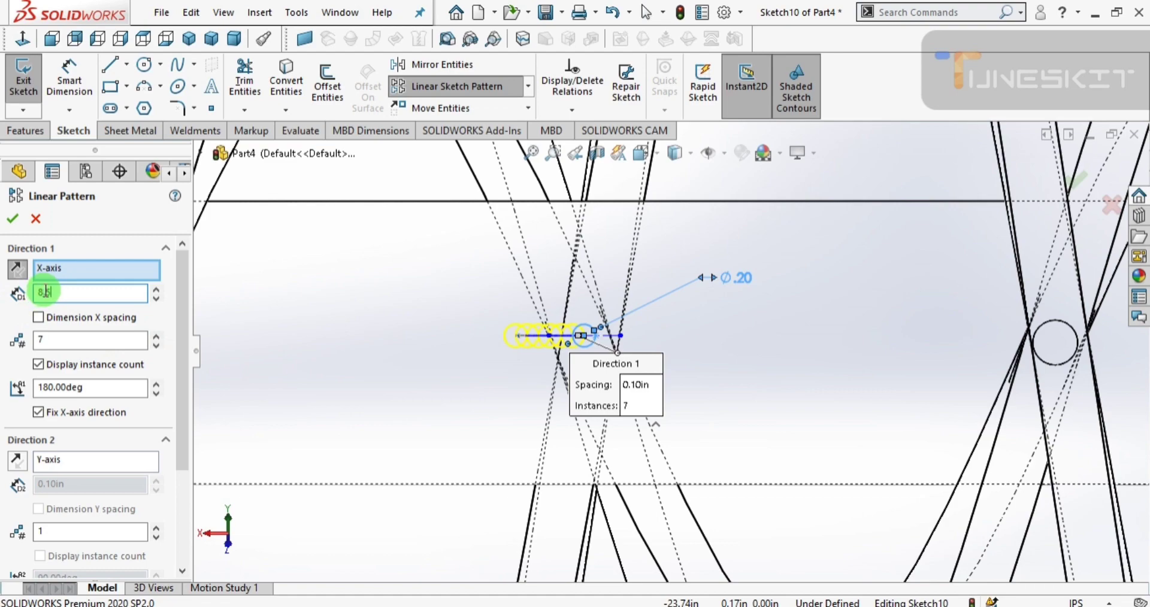
- Apply 8.25in spacing with 7 instances to the circle pattern and preview it in 3D
key(Return)
scroll(303, 303, up, 2)
scroll(487, 355, up, 2)
scroll(552, 367, up, 1)
scroll(557, 367, up, 2)
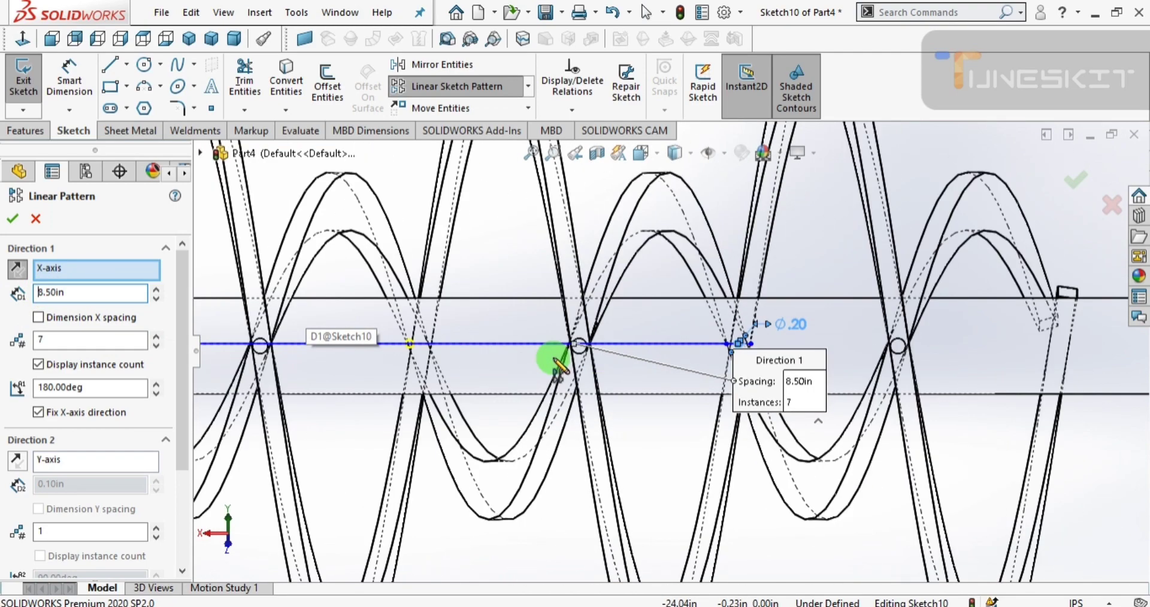
scroll(699, 360, down, 1)
scroll(699, 354, down, 1)
scroll(264, 372, down, 2)
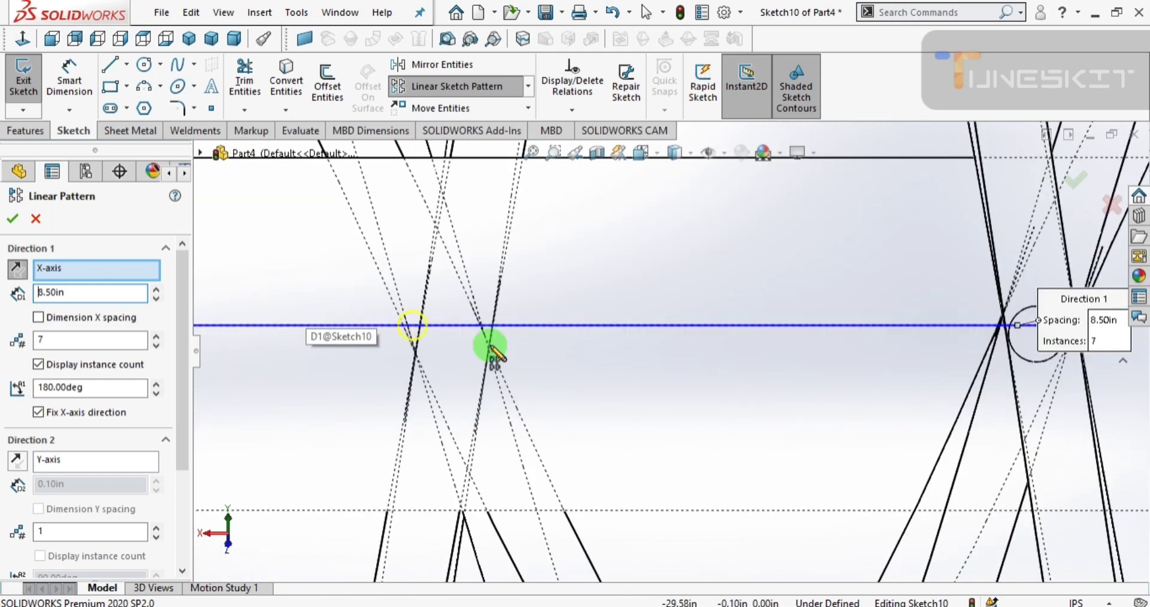
scroll(390, 383, down, 2)
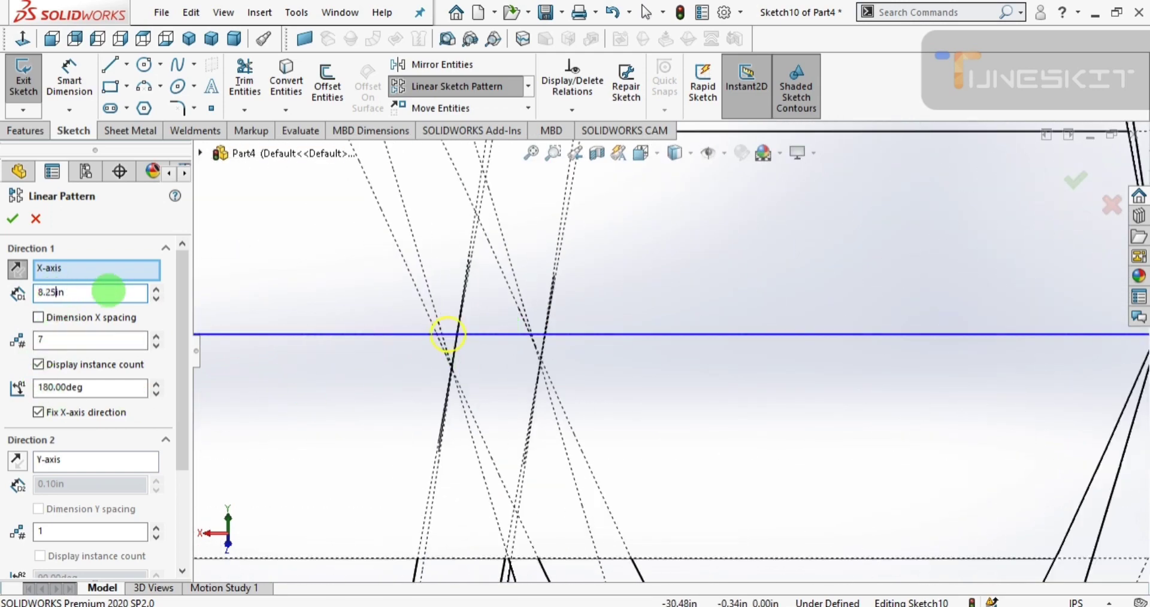
scroll(416, 295, up, 1)
scroll(303, 365, up, 2)
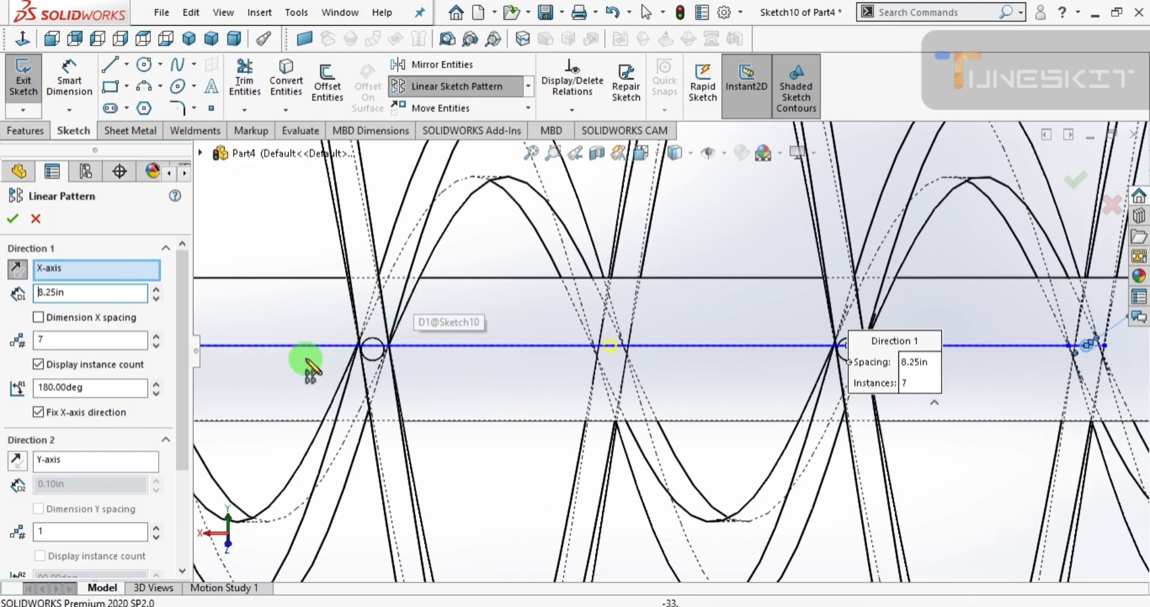
scroll(303, 365, up, 2)
scroll(310, 362, up, 1)
scroll(547, 367, down, 2)
scroll(617, 347, down, 2)
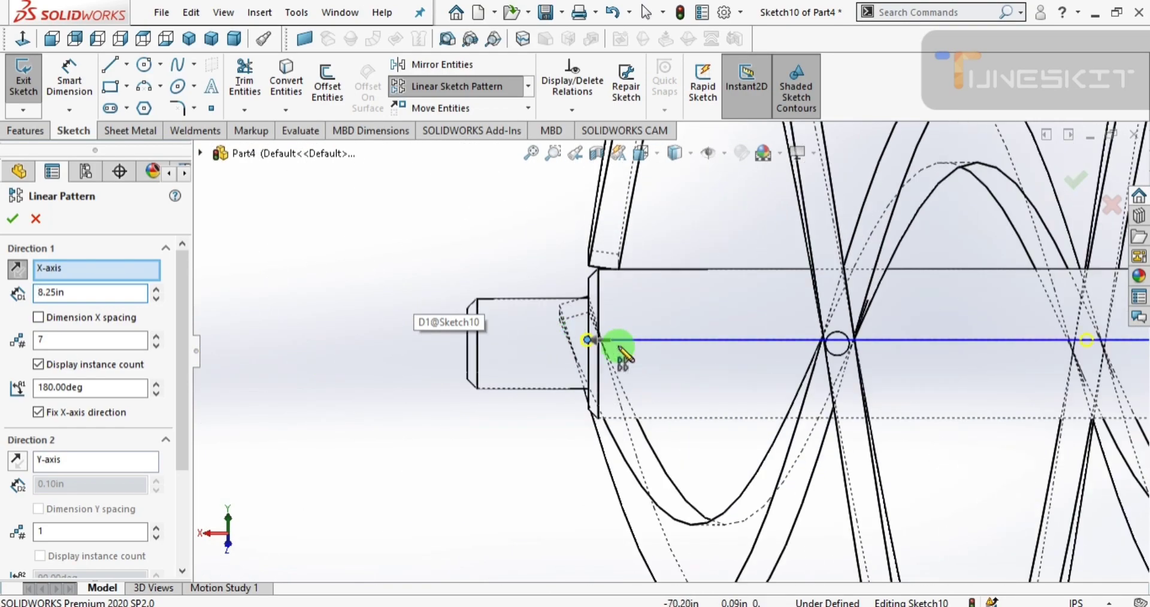
scroll(623, 360, down, 2)
mouse_move(624, 359)
middle_down()
mouse_move(550, 369)
mouse_move(593, 413)
mouse_move(521, 379)
mouse_move(536, 380)
mouse_move(525, 328)
mouse_move(542, 349)
mouse_move(580, 357)
mouse_move(662, 291)
mouse_move(708, 341)
mouse_move(717, 312)
mouse_move(606, 346)
middle_up()
- Confirm the seven-circle linear pattern and exit Sketch10
click(18, 222)
click(386, 273)
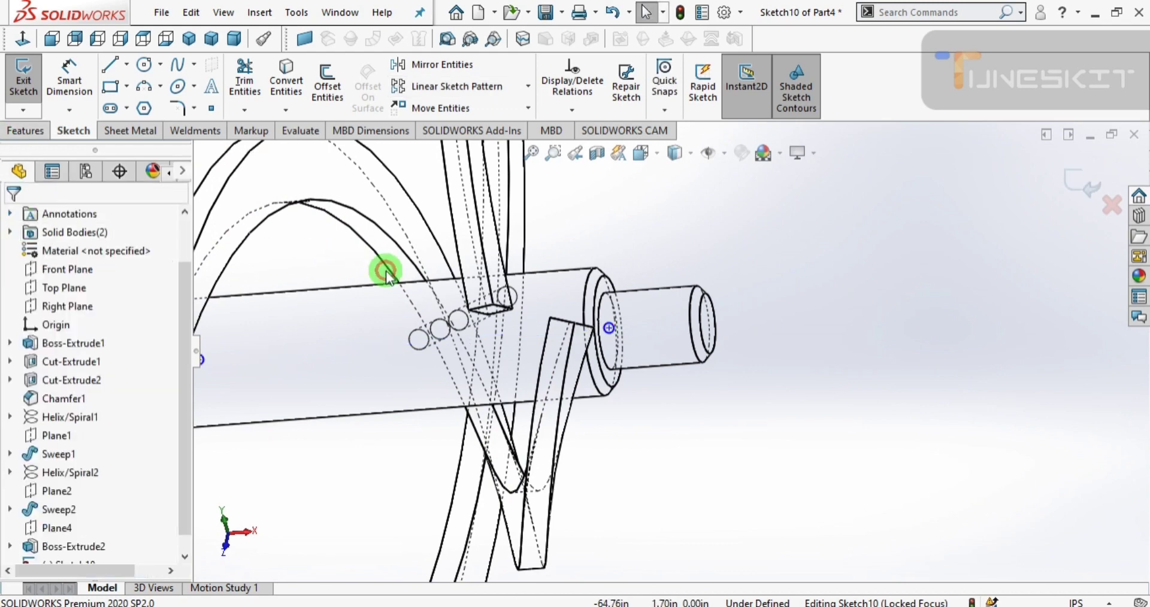
click(15, 85)
- Extrude the circles Blind 4.00in in the reversed direction, merged with the auger body
click(45, 137)
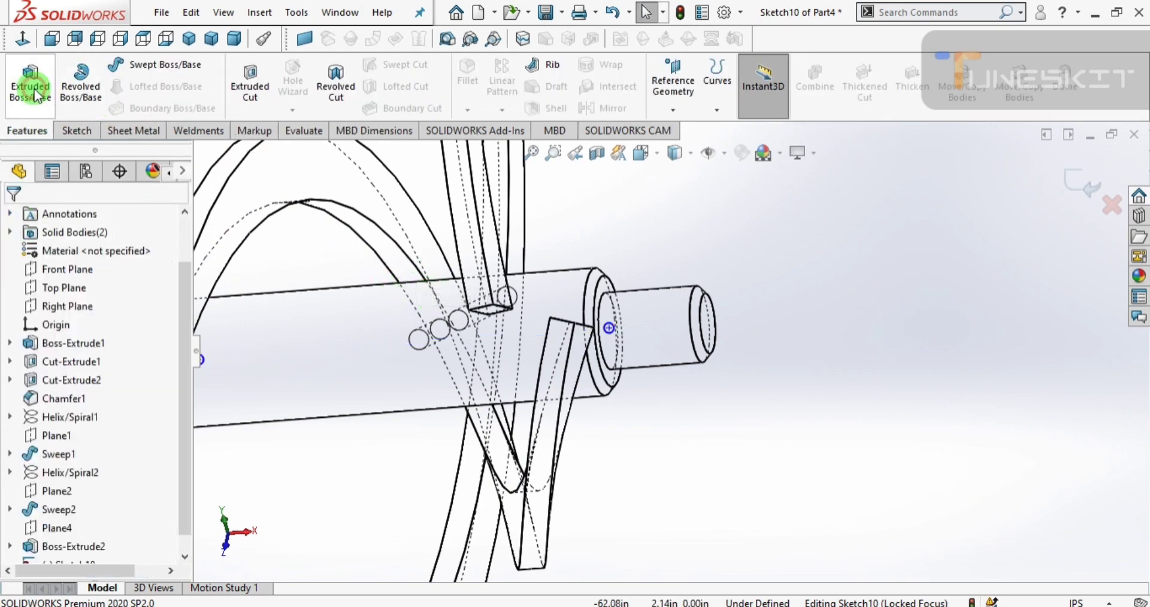
click(30, 81)
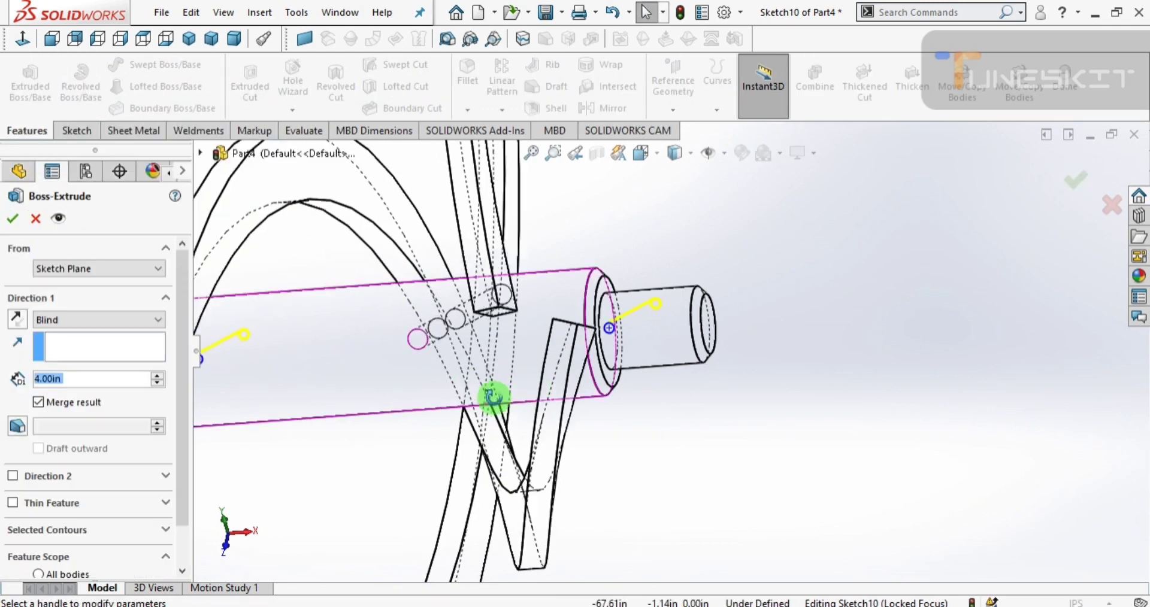
click(17, 323)
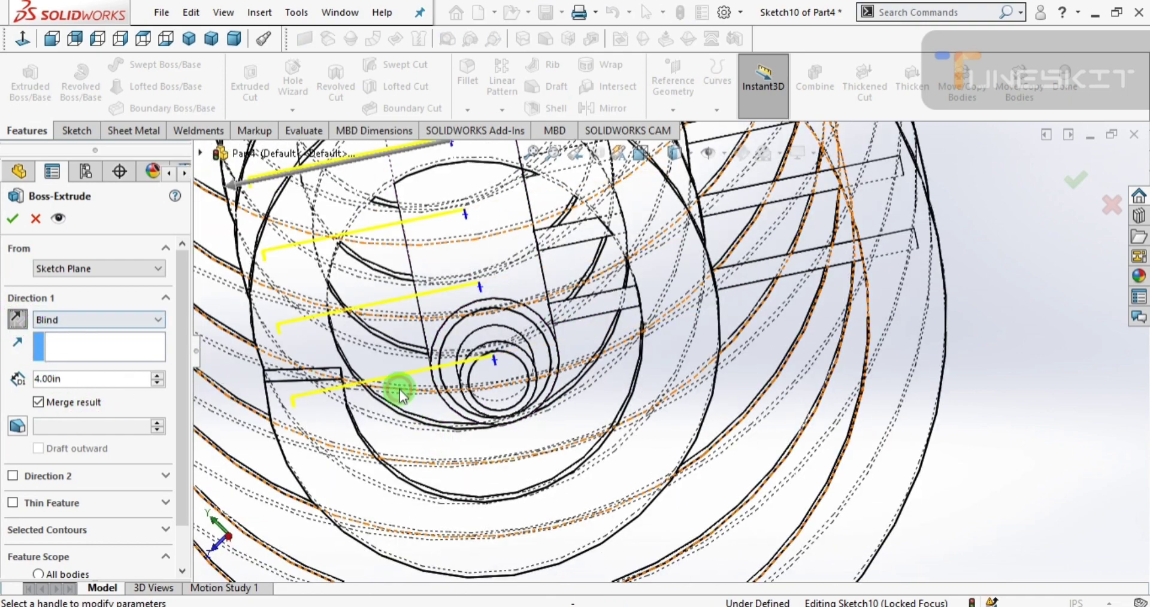
click(15, 219)
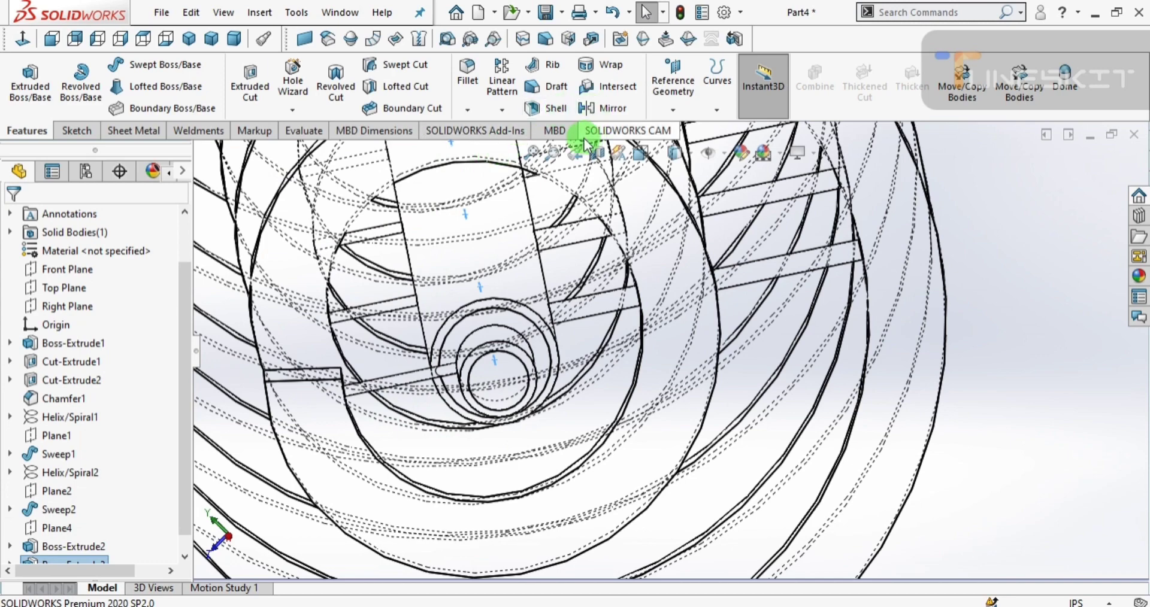
click(639, 153)
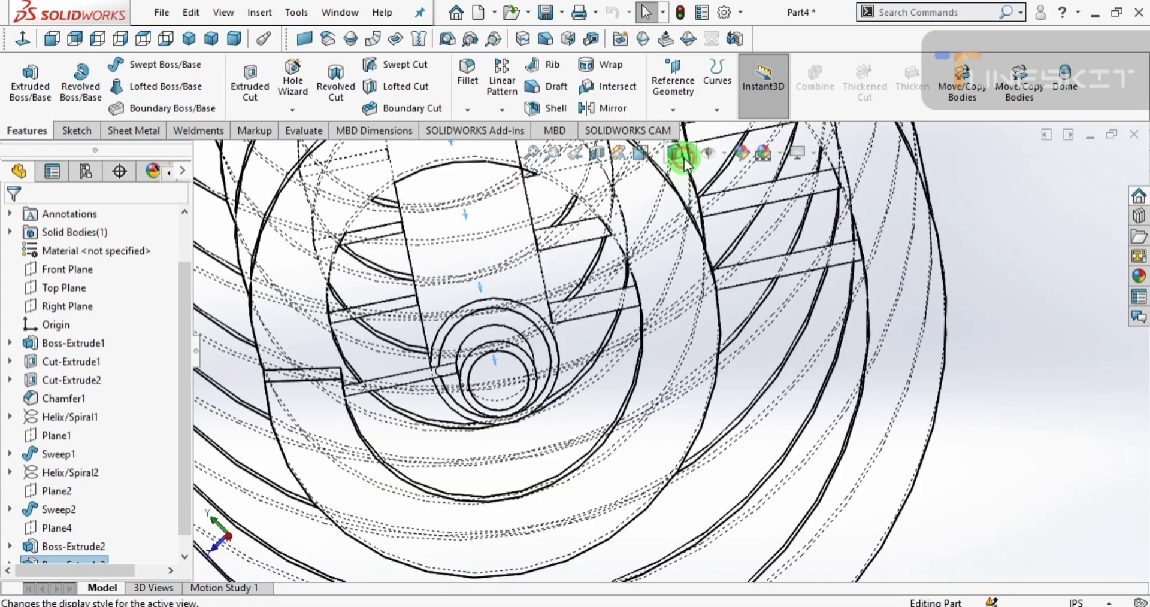
- Switch the auger to Shaded With Edges and orbit in close to inspect the rods
click(684, 163)
click(681, 180)
mouse_move(422, 400)
middle_down()
mouse_move(398, 406)
mouse_move(429, 380)
mouse_move(359, 437)
mouse_move(525, 385)
mouse_move(562, 407)
mouse_move(575, 360)
mouse_move(603, 462)
mouse_move(782, 493)
mouse_move(805, 537)
mouse_move(793, 499)
mouse_move(591, 328)
mouse_move(681, 237)
mouse_move(670, 398)
mouse_move(739, 213)
mouse_move(861, 147)
mouse_move(885, 197)
mouse_move(735, 231)
middle_up()
mouse_move(613, 253)
middle_down()
mouse_move(629, 158)
mouse_move(544, 174)
middle_up()
scroll(705, 350, up, 5)
mouse_move(706, 351)
middle_down()
mouse_move(796, 315)
mouse_move(816, 278)
mouse_move(759, 318)
mouse_move(793, 357)
mouse_move(814, 476)
mouse_move(813, 436)
middle_up()
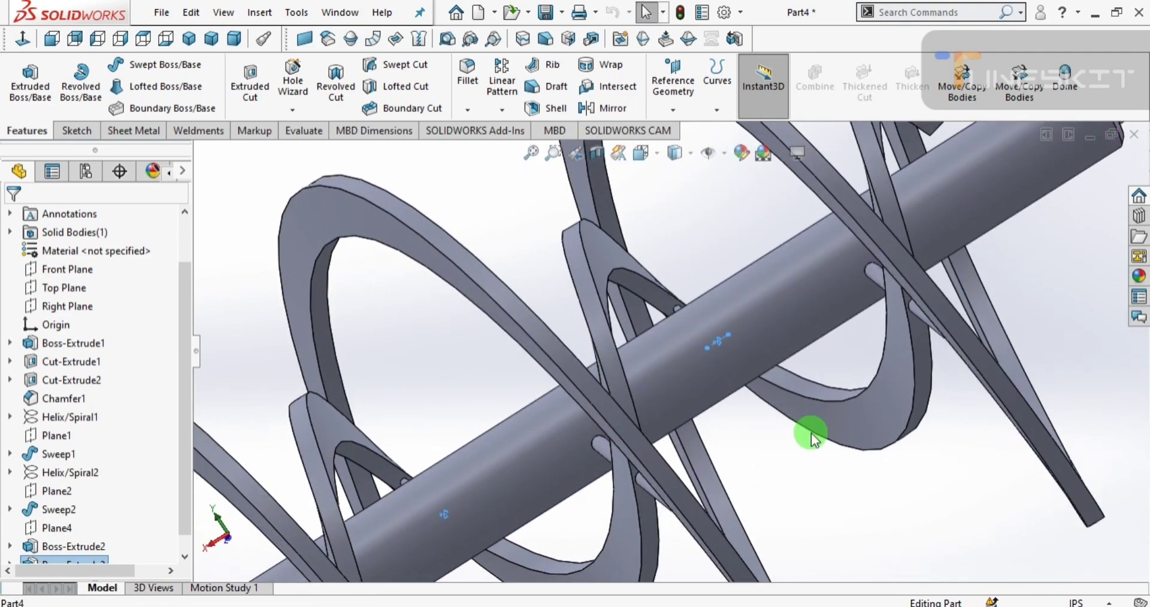
scroll(695, 423, down, 3)
scroll(485, 526, down, 2)
scroll(418, 491, up, 2)
mouse_move(418, 491)
middle_down()
mouse_move(503, 492)
mouse_move(470, 564)
mouse_move(462, 520)
mouse_move(444, 521)
middle_up()
- Change Boss-Extrude3's depth from 4.00in to 8.50in and check the longer rods
scroll(75, 540, down, 1)
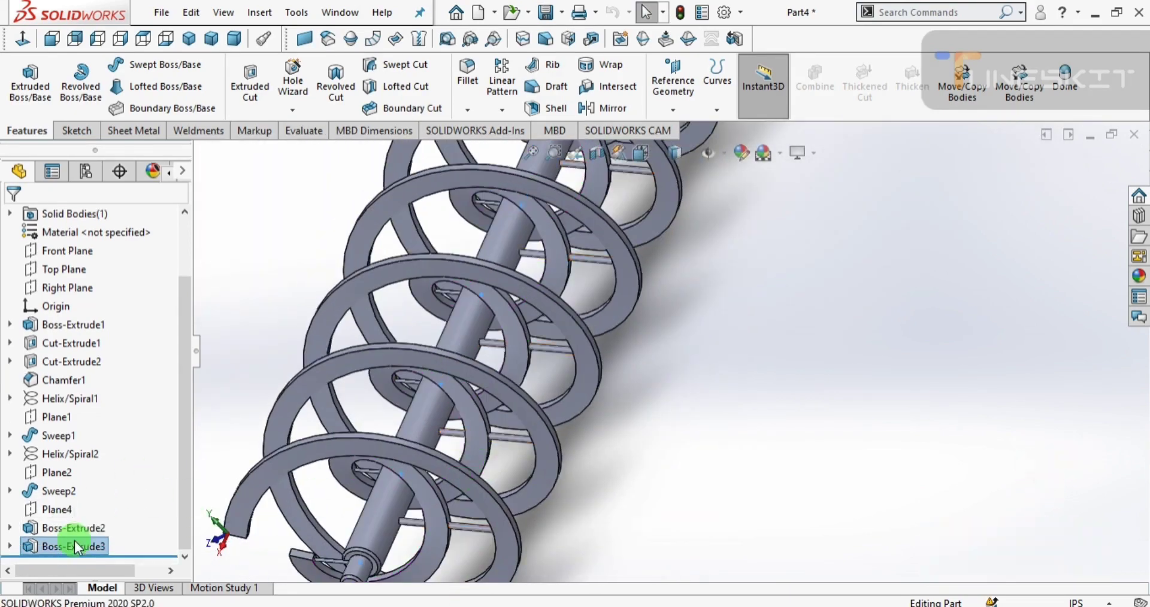
click(77, 542)
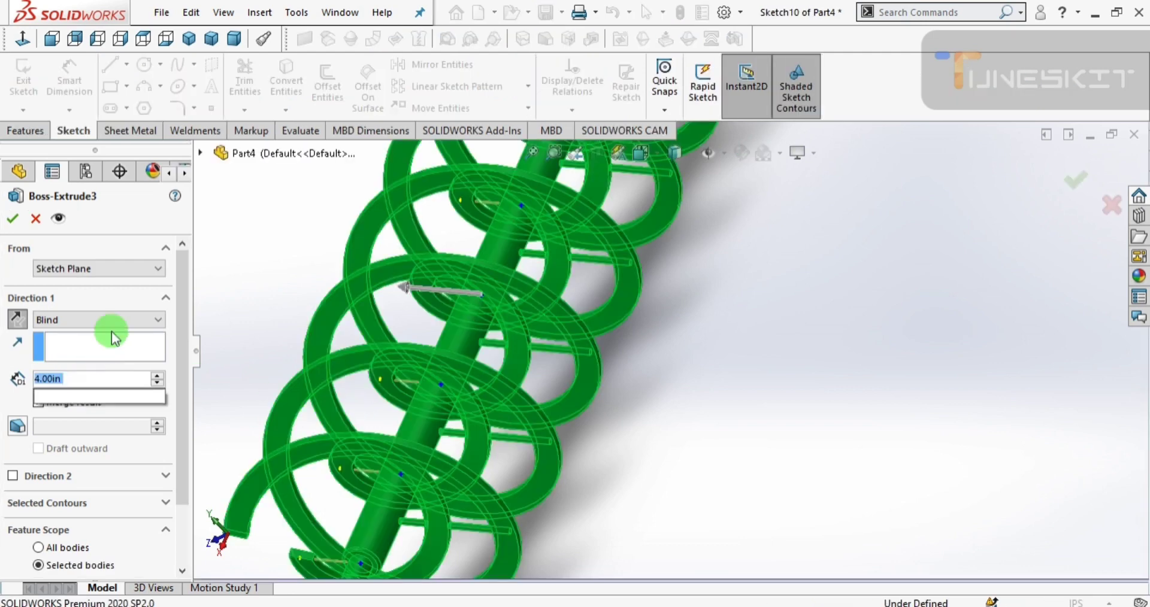
text(5)
key(Return)
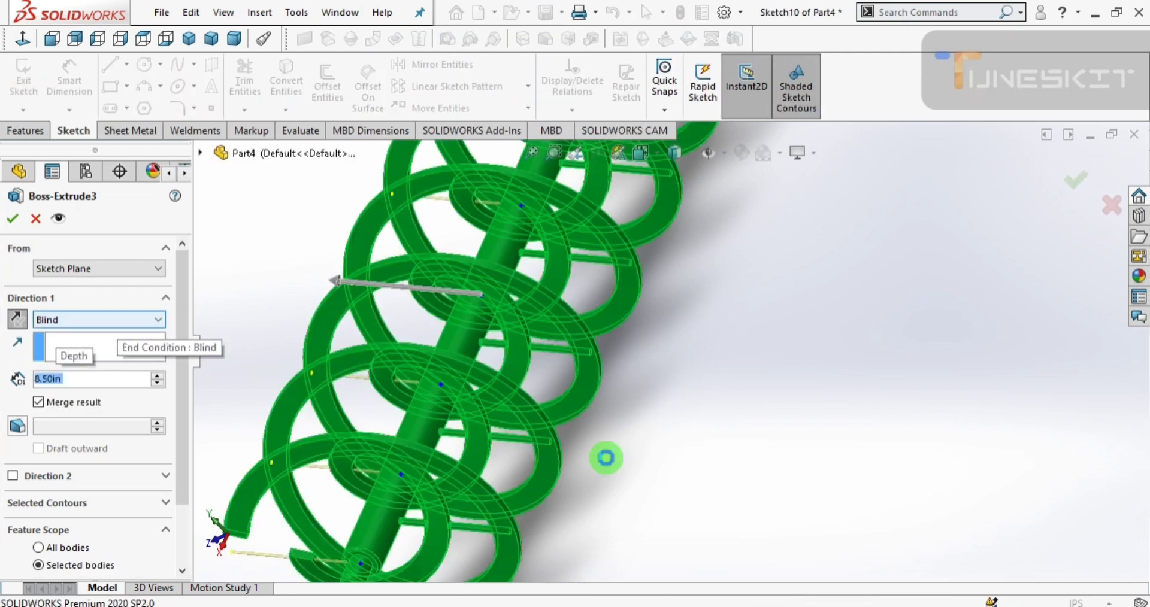
key(Return)
mouse_move(260, 407)
middle_down()
mouse_move(373, 377)
mouse_move(624, 364)
mouse_move(573, 328)
mouse_move(547, 420)
mouse_move(550, 486)
middle_up()
scroll(339, 380, down, 3)
click(69, 547)
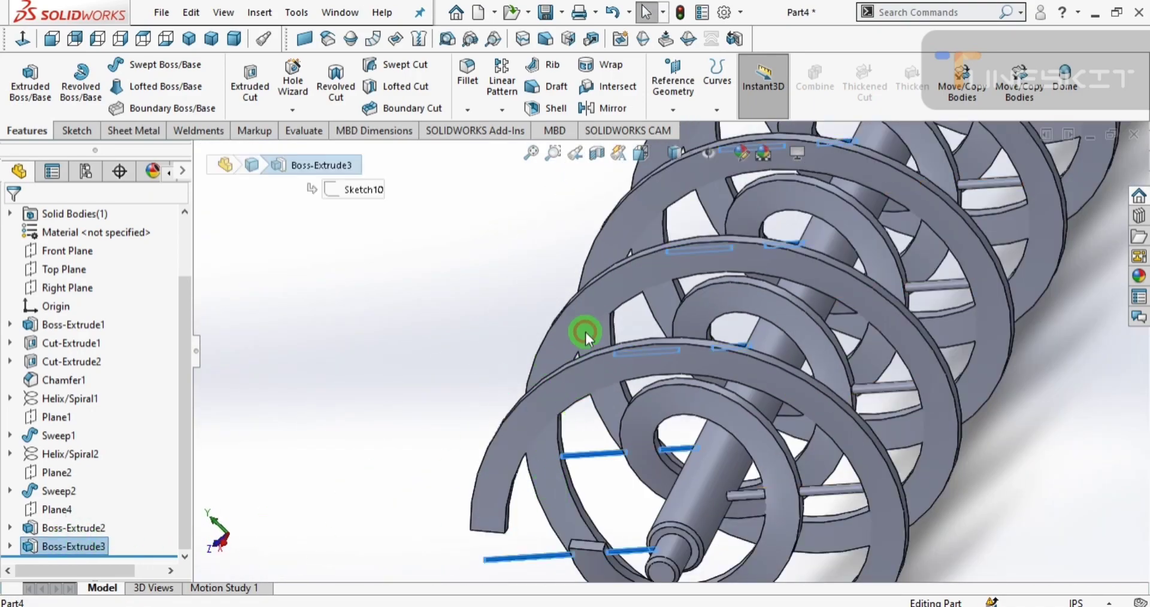
middle_drag(586, 329, 656, 283)
scroll(450, 341, down, 3)
scroll(450, 337, up, 5)
scroll(429, 254, down, 2)
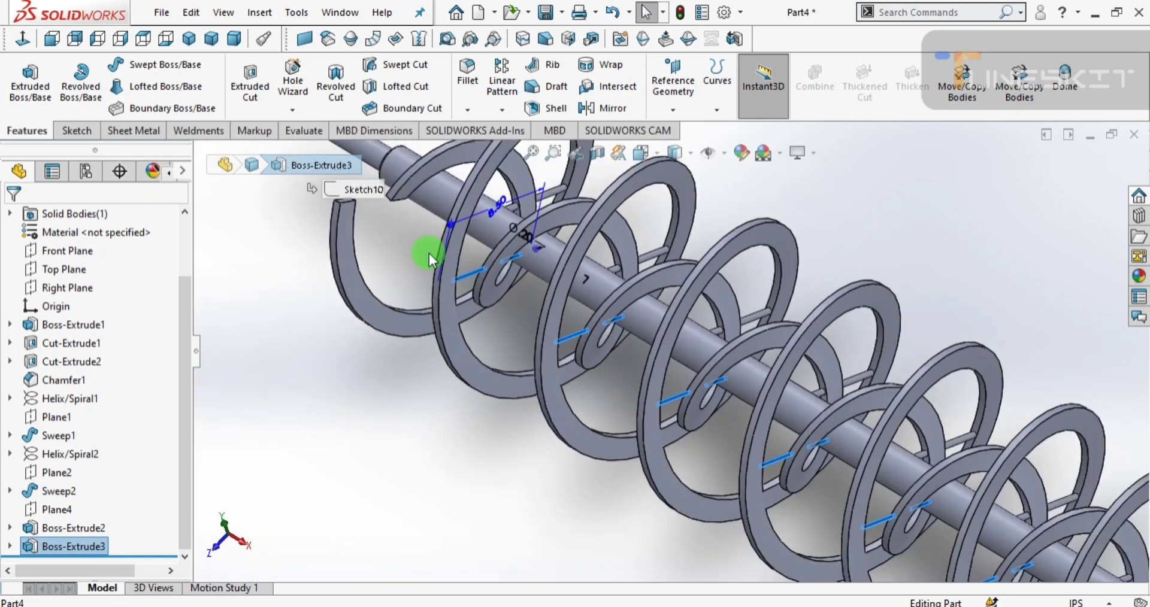
scroll(566, 258, down, 3)
scroll(650, 239, down, 3)
double_click(647, 234)
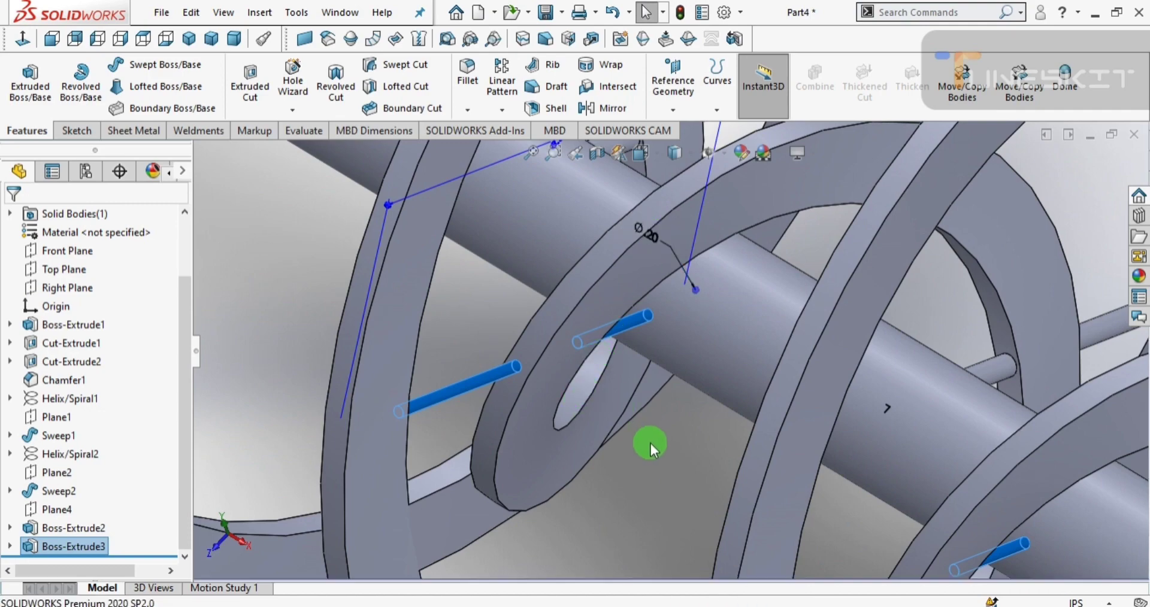
scroll(644, 444, up, 10)
key(Escape)
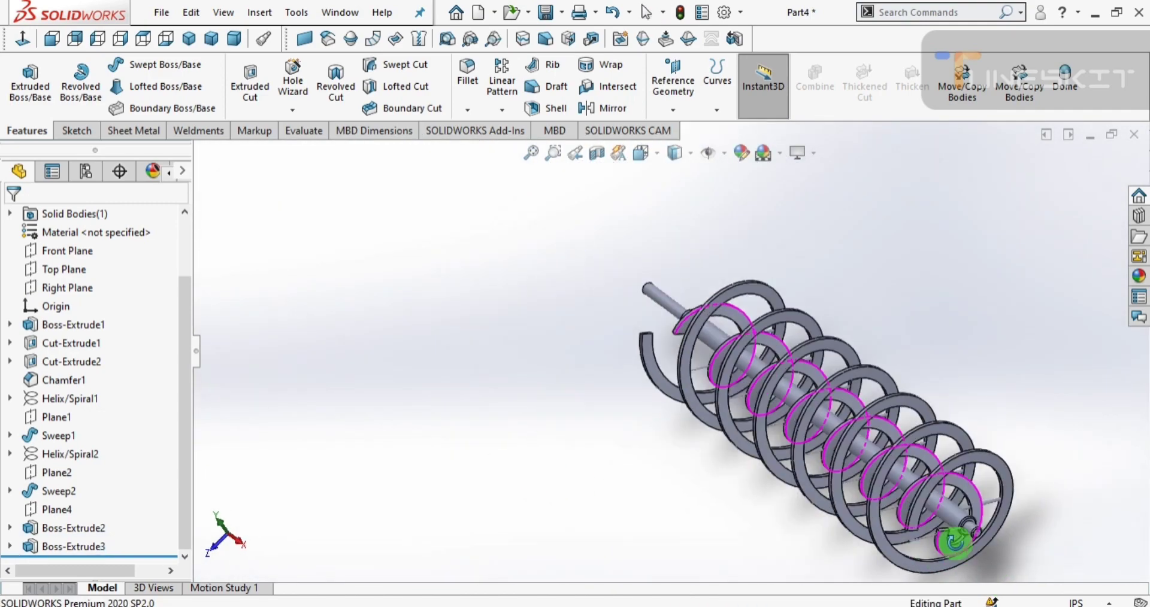
middle_drag(1006, 573, 919, 533)
scroll(839, 491, down, 5)
middle_drag(839, 491, 885, 463)
scroll(886, 463, up, 5)
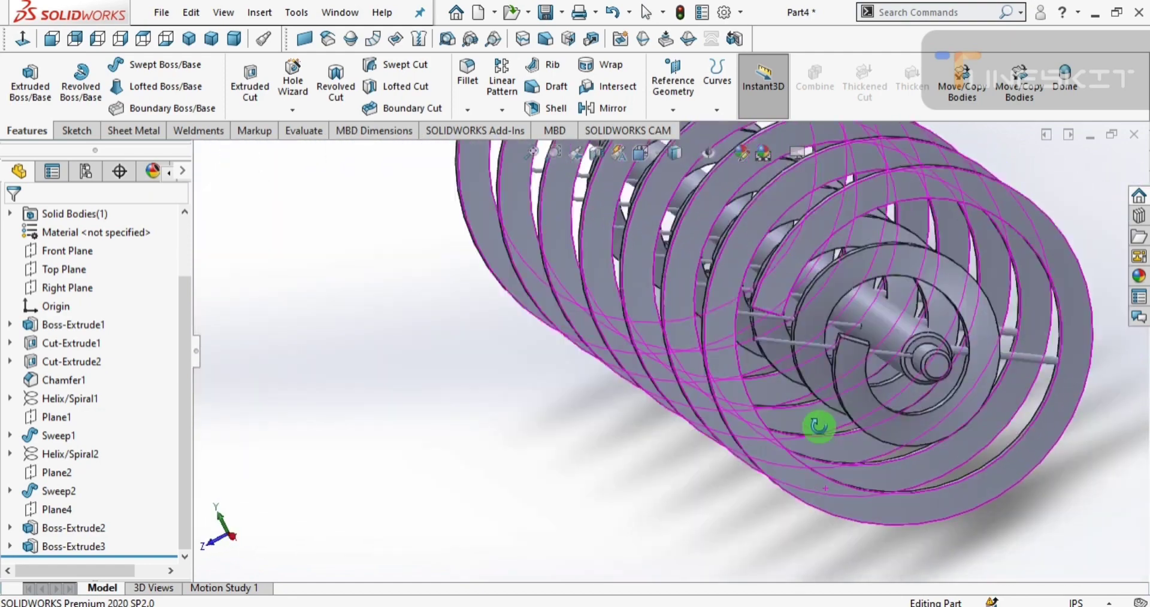
middle_drag(811, 427, 854, 419)
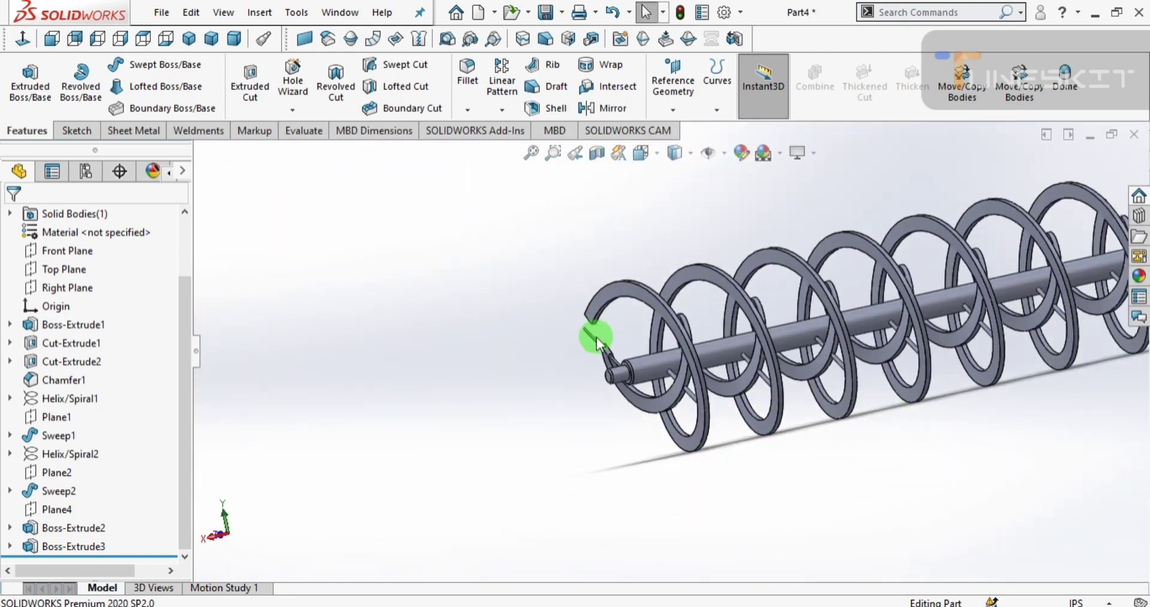
click(595, 340)
click(541, 387)
scroll(932, 329, up, 3)
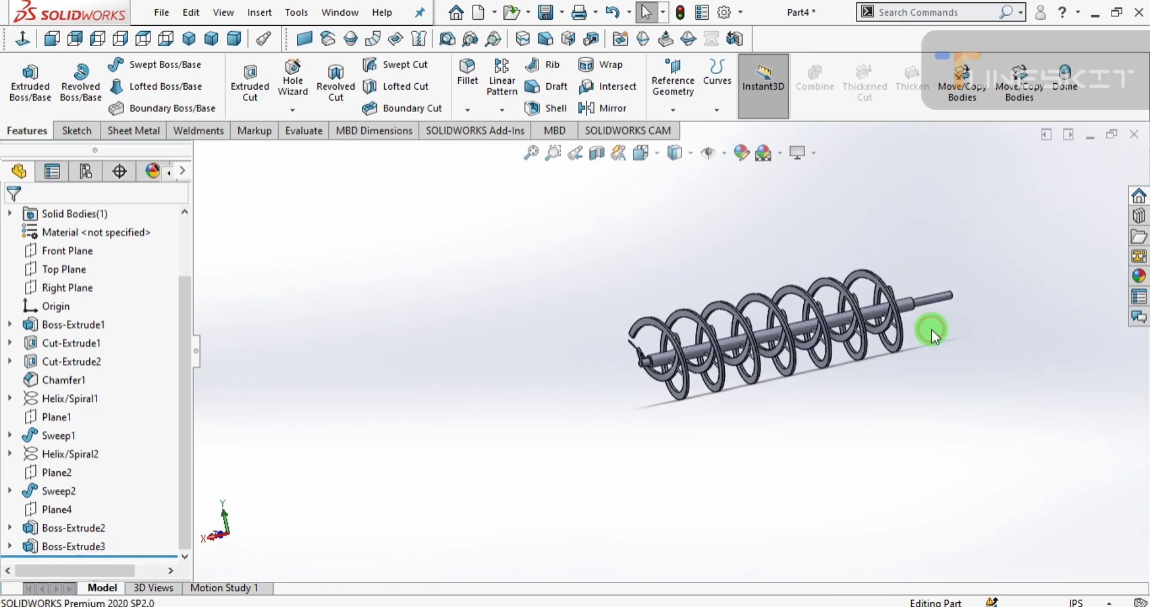
scroll(717, 294, down, 3)
mouse_move(717, 294)
middle_down()
mouse_move(744, 326)
mouse_move(650, 423)
mouse_move(659, 526)
mouse_move(666, 434)
mouse_move(701, 371)
middle_up()
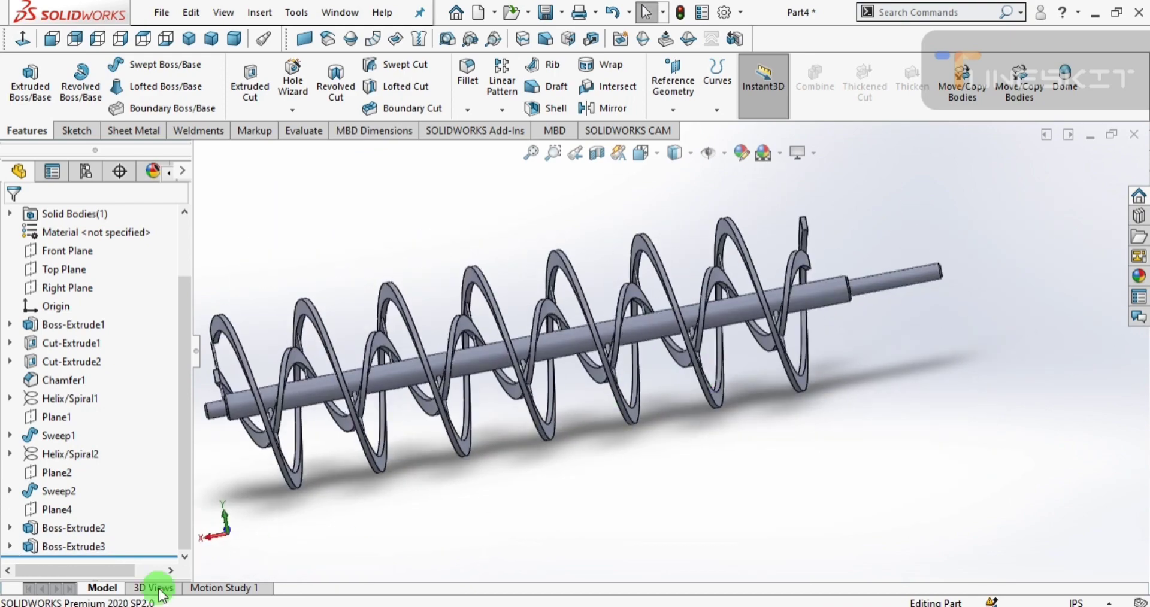
click(66, 548)
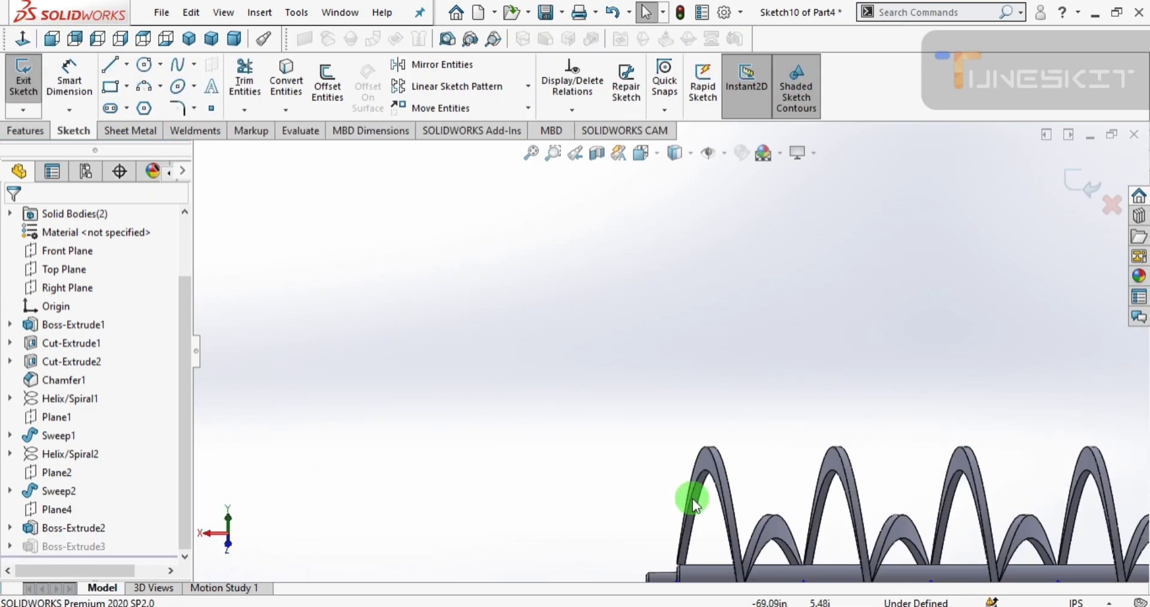
scroll(655, 448, down, 4)
scroll(568, 356, down, 5)
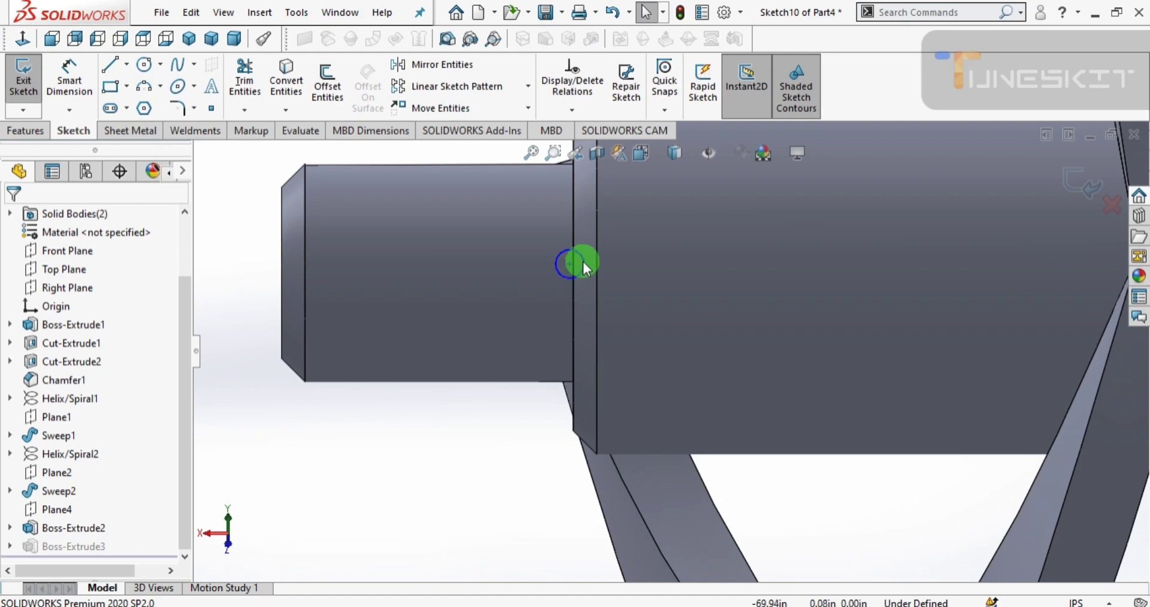
click(584, 261)
key(Escape)
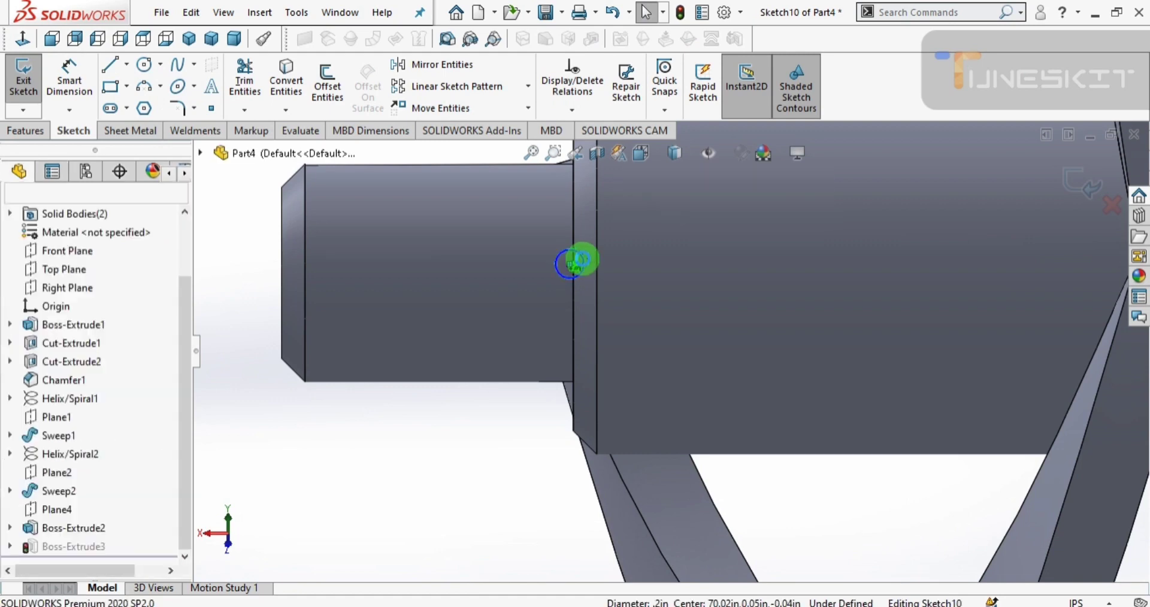
scroll(683, 299, up, 2)
scroll(779, 314, up, 3)
scroll(832, 325, up, 5)
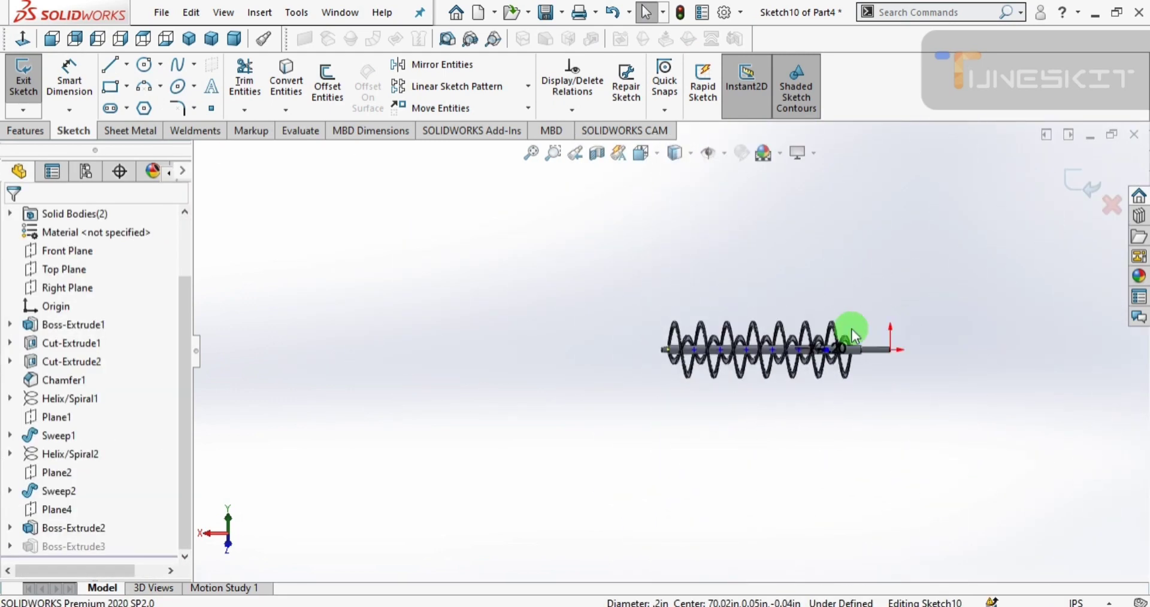
scroll(672, 393, down, 3)
scroll(676, 403, down, 3)
scroll(675, 404, down, 2)
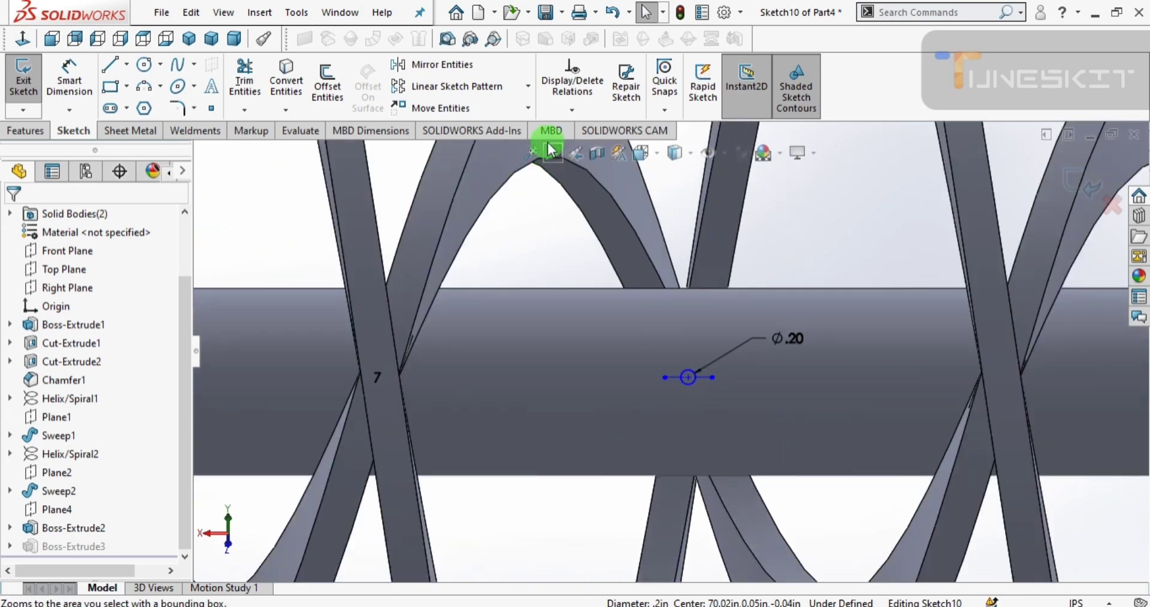
- Linearly pattern the 0.20in circle along the shaft at 8.25in spacing
click(411, 88)
click(687, 375)
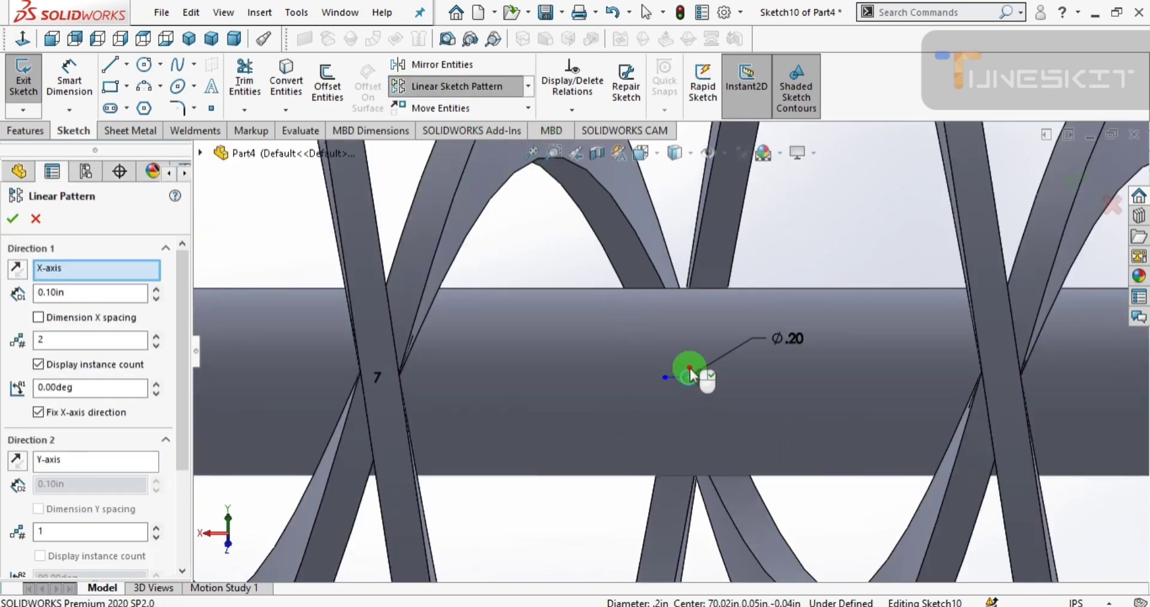
click(164, 378)
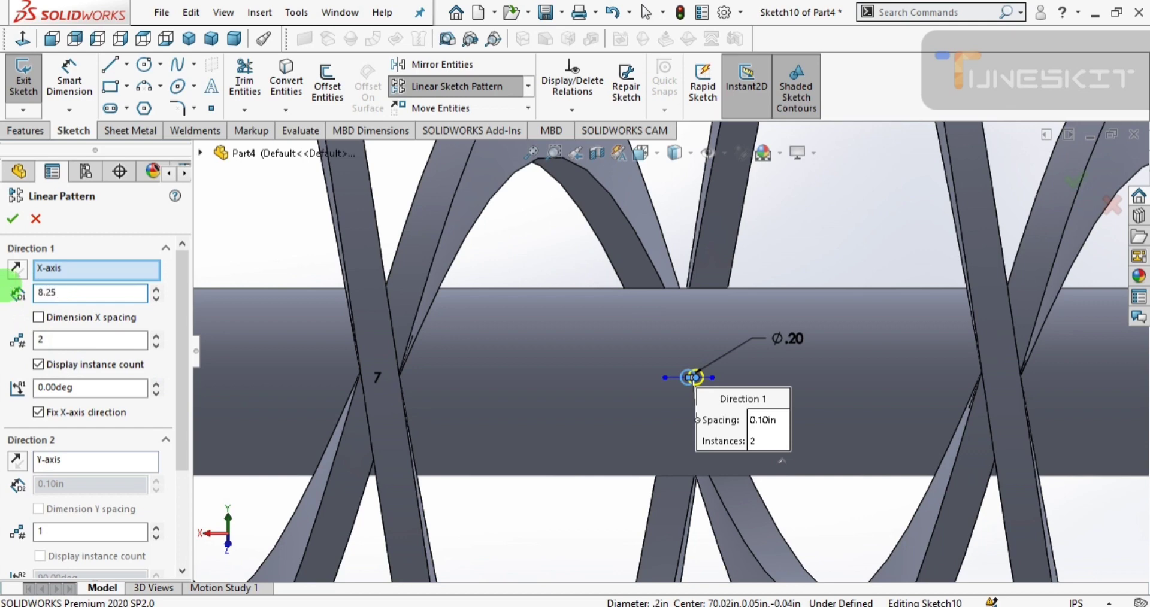
scroll(560, 431, up, 3)
scroll(839, 389, down, 2)
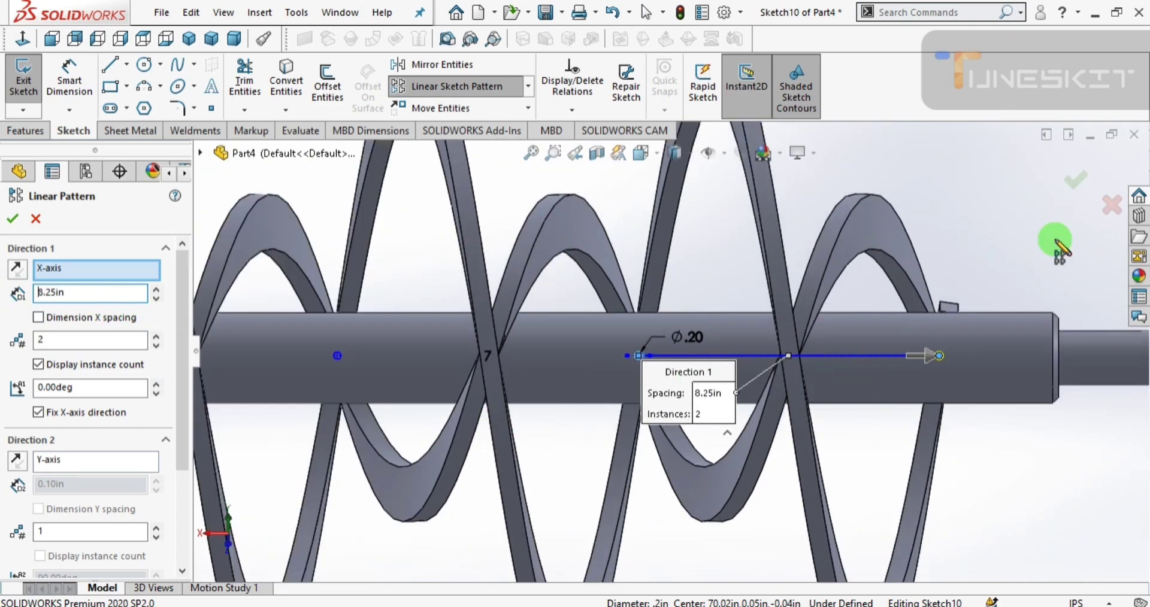
click(1075, 181)
scroll(354, 363, up, 5)
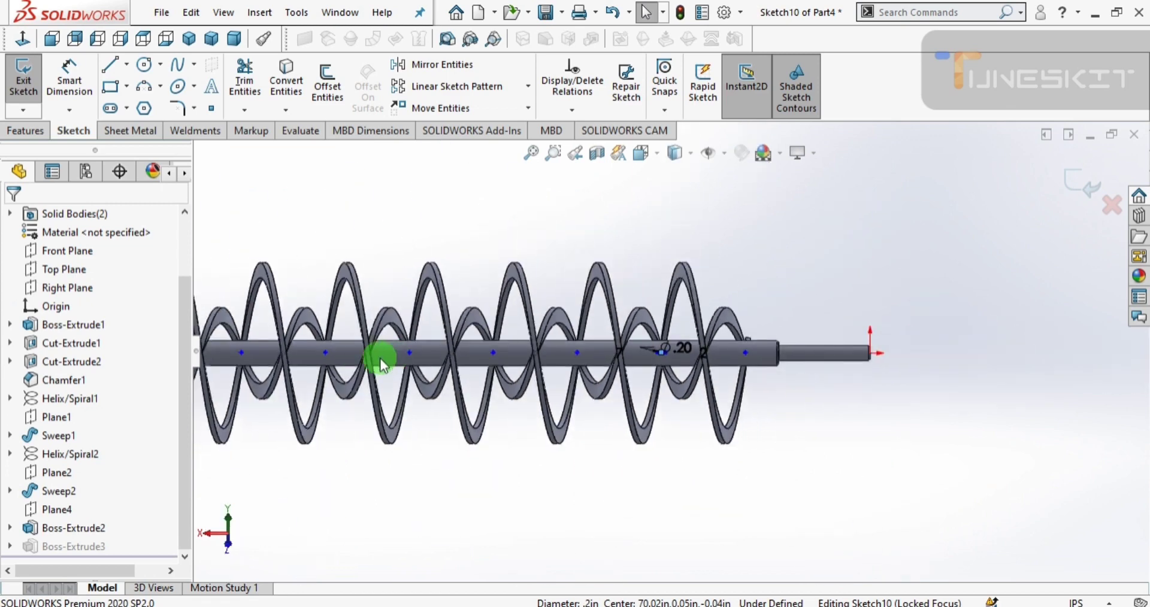
scroll(380, 358, down, 2)
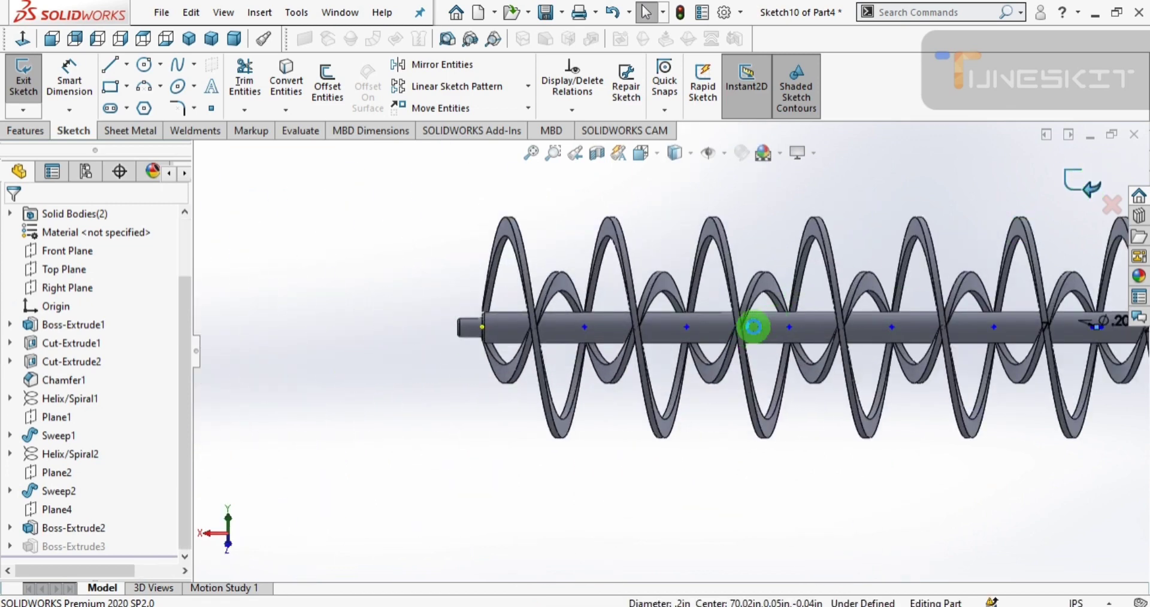
- Rebuild the part, orbit around the auger, and select the Boss-Extrude3 rods
key(ctrl+b)
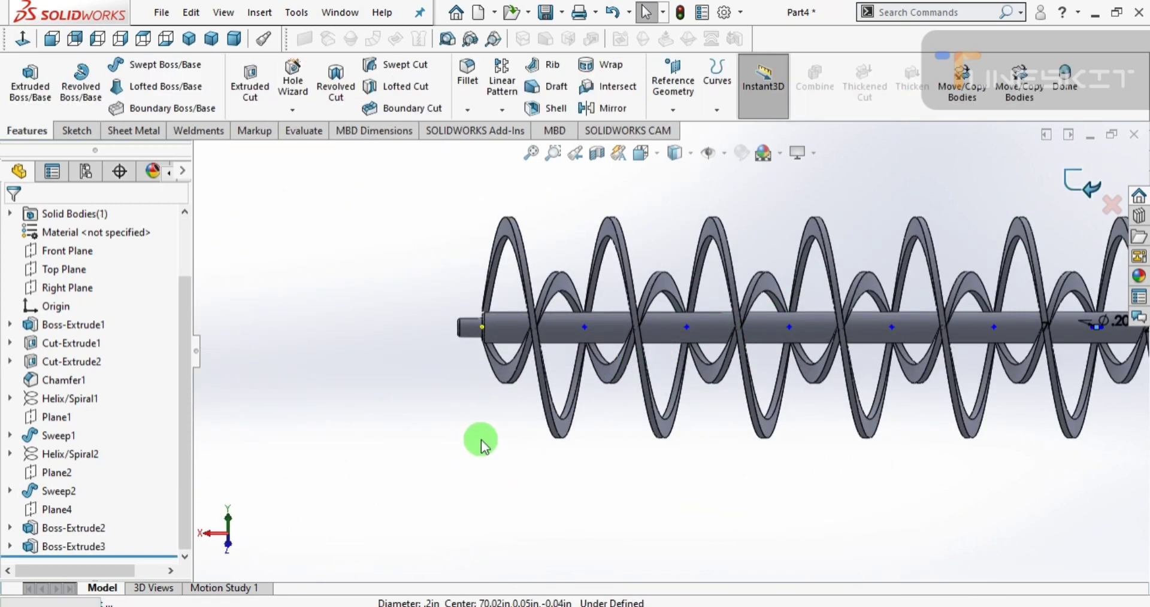
mouse_move(565, 397)
middle_down()
mouse_move(649, 441)
mouse_move(657, 477)
mouse_move(688, 482)
mouse_move(660, 336)
mouse_move(753, 372)
middle_up()
scroll(753, 372, up, 5)
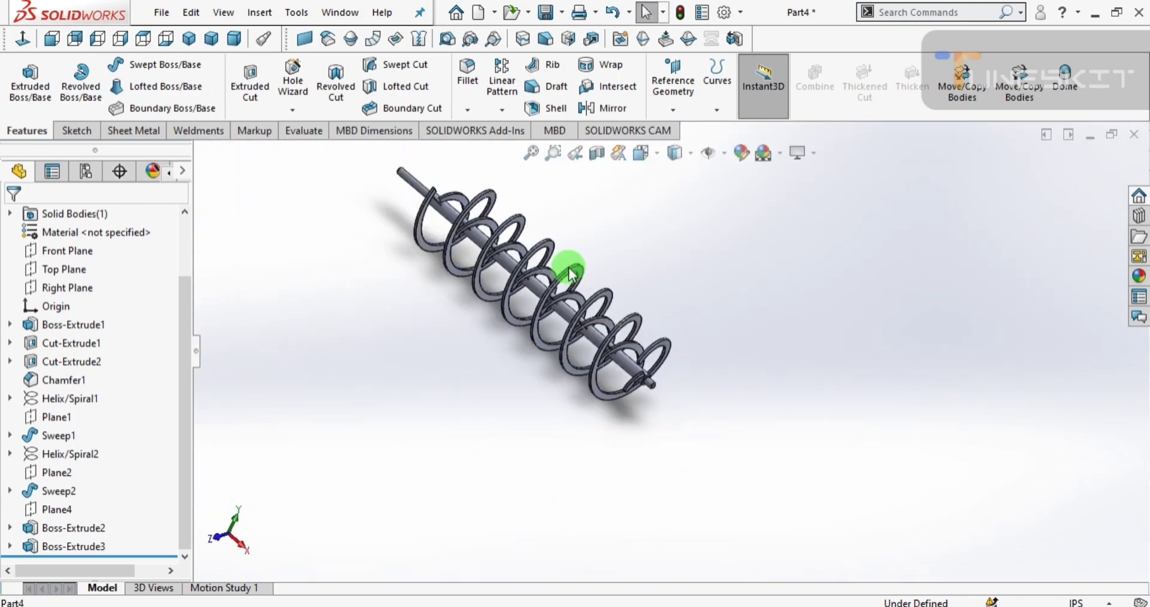
middle_drag(565, 264, 514, 230)
scroll(513, 231, down, 4)
mouse_move(527, 333)
middle_down()
mouse_move(673, 375)
mouse_move(693, 359)
mouse_move(727, 477)
mouse_move(631, 443)
mouse_move(517, 512)
mouse_move(442, 436)
middle_up()
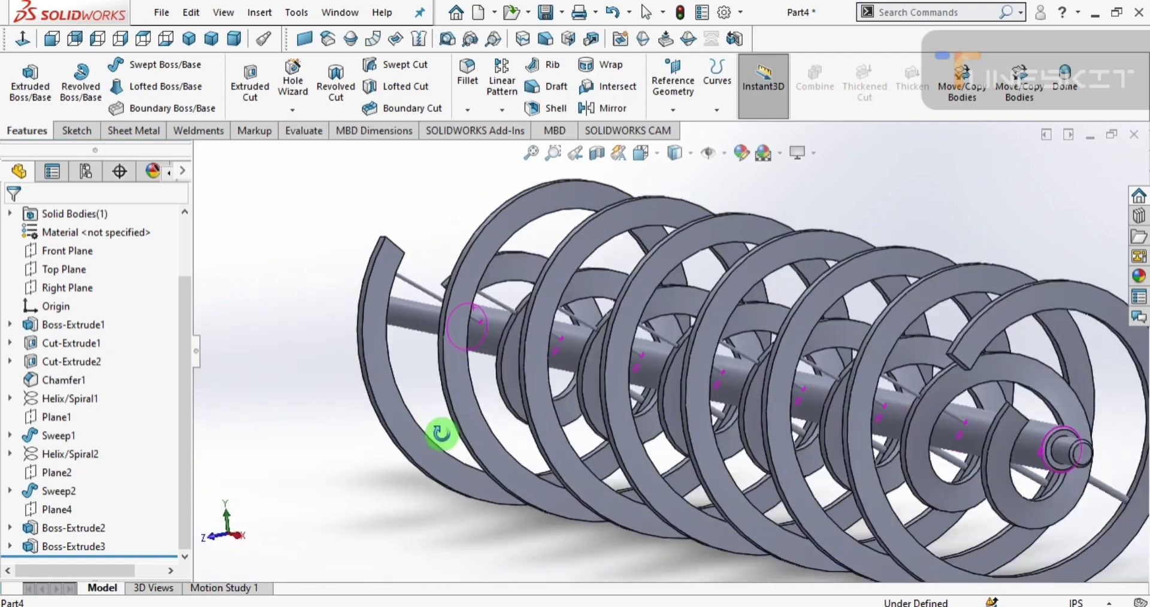
scroll(495, 444, up, 3)
scroll(658, 397, down, 5)
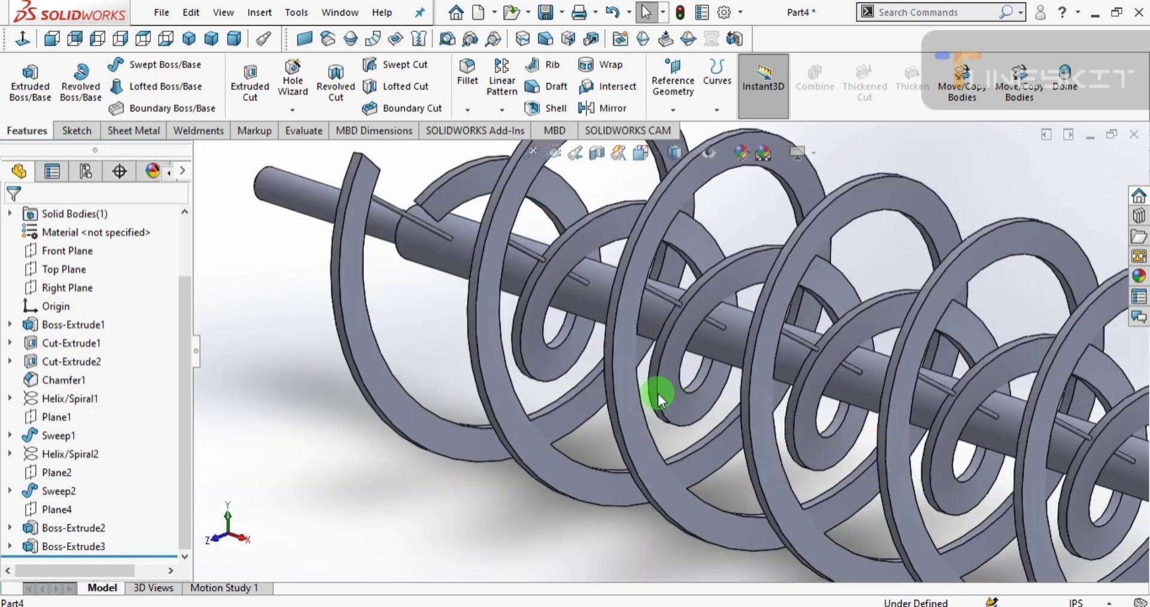
click(426, 234)
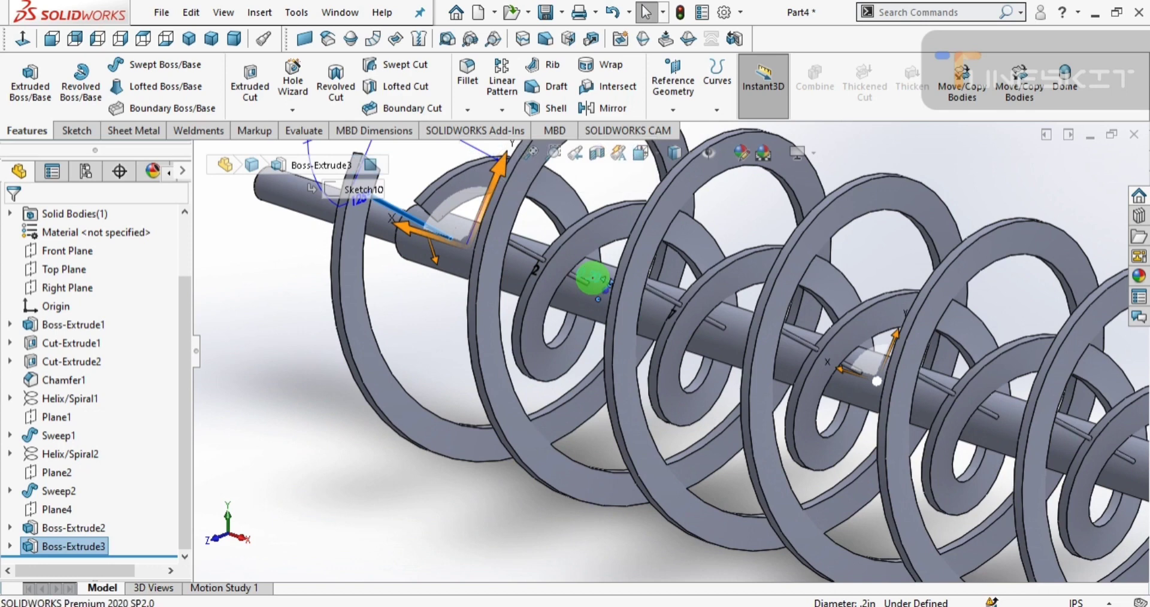
- Set the support rod diameter to 10 mm (0.39in) and orbit to check the thicker rods
double_click(593, 278)
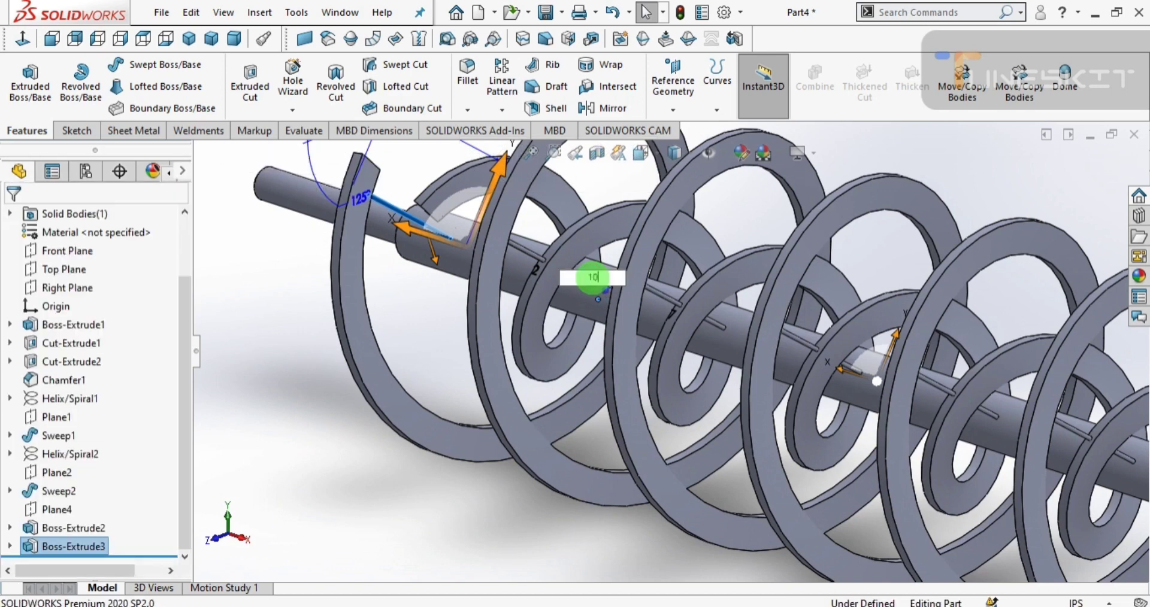
key(Return)
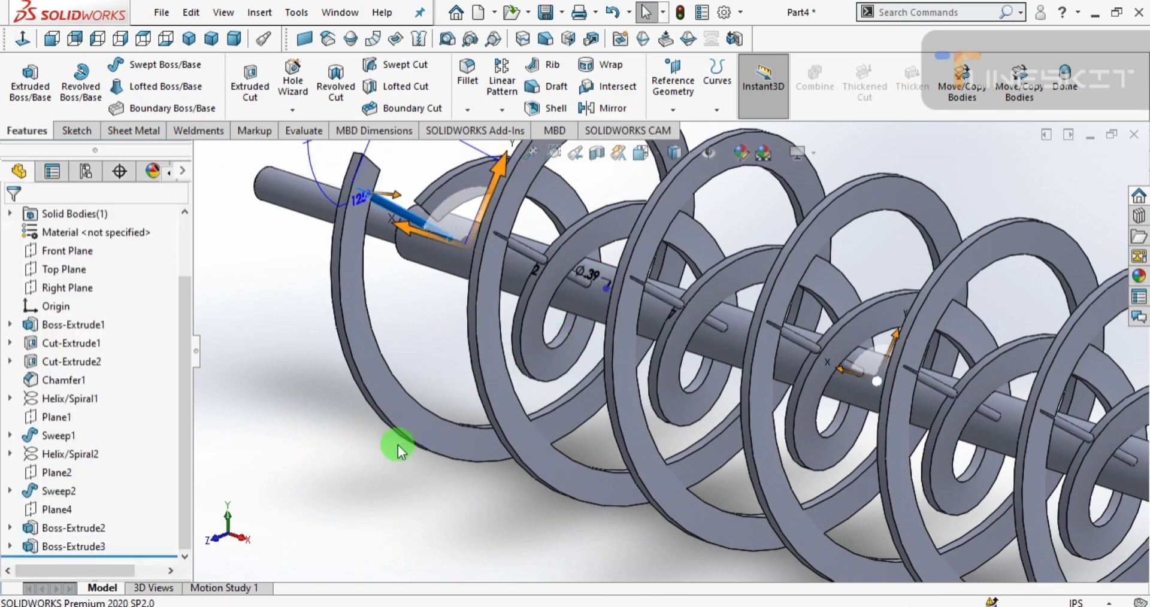
click(289, 421)
scroll(817, 473, up, 3)
mouse_move(816, 473)
middle_down()
mouse_move(851, 471)
mouse_move(813, 436)
mouse_move(765, 494)
mouse_move(655, 457)
mouse_move(739, 414)
mouse_move(724, 411)
mouse_move(587, 430)
middle_up()
- Orbit around the finished auger from several angles, then snap to isometric
scroll(587, 430, down, 3)
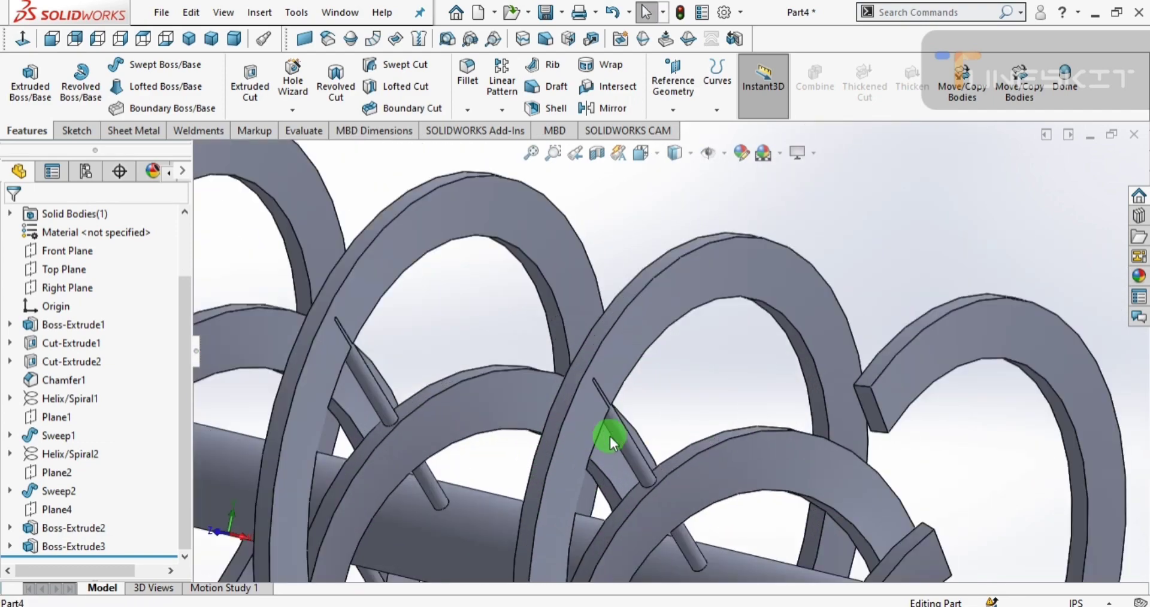
scroll(610, 436, down, 4)
scroll(609, 422, up, 4)
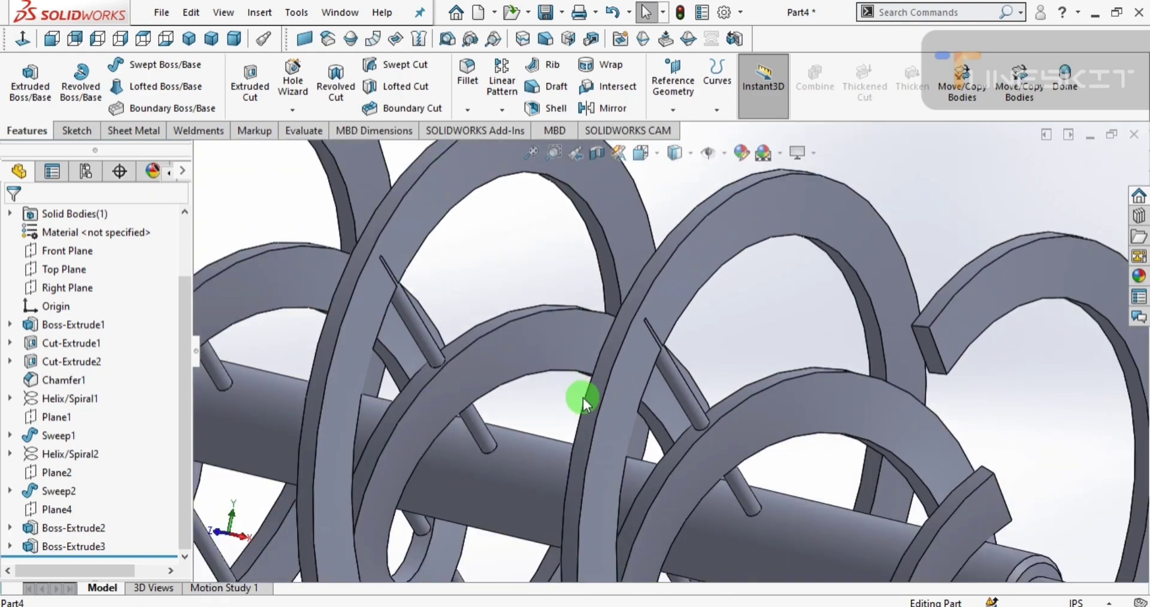
scroll(583, 397, up, 5)
mouse_move(540, 406)
middle_down()
mouse_move(604, 244)
mouse_move(737, 397)
middle_up()
scroll(744, 400, up, 2)
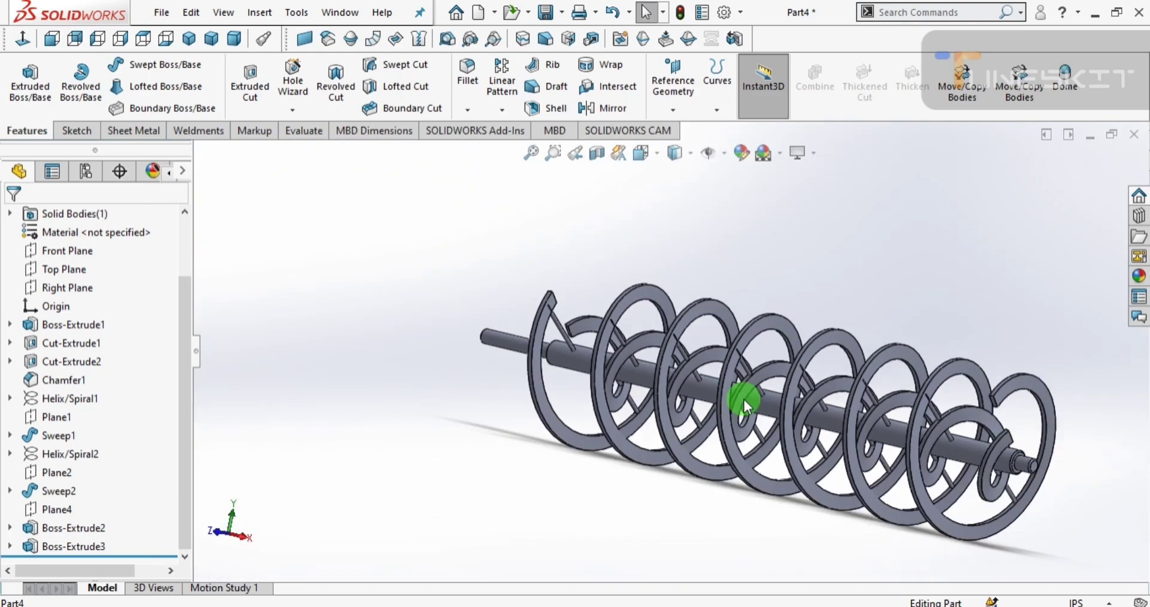
scroll(778, 413, down, 1)
scroll(929, 408, down, 4)
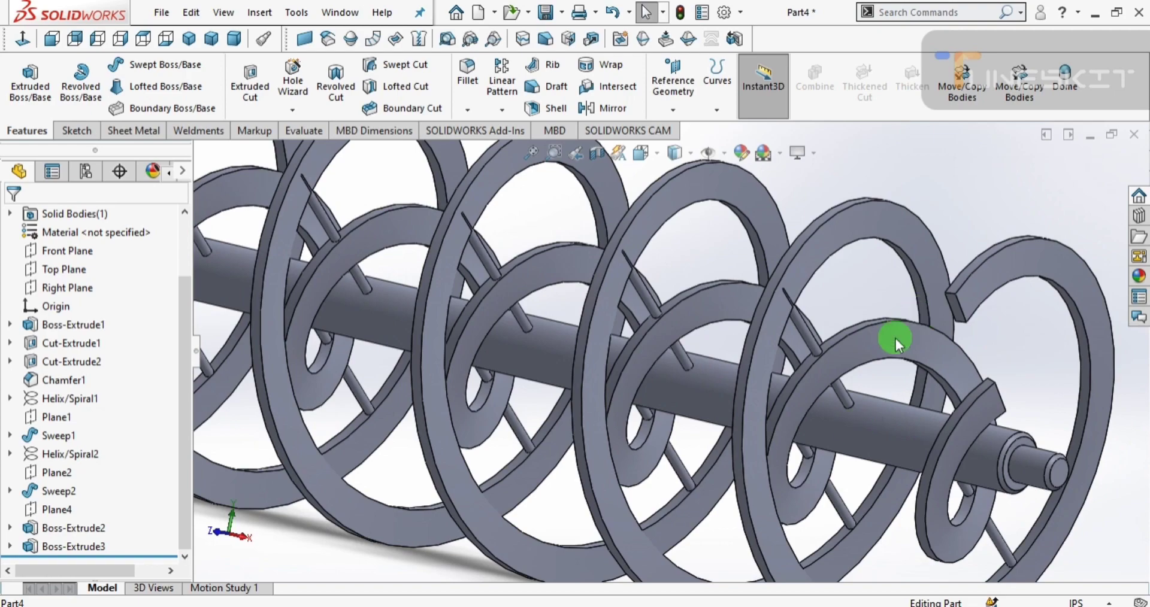
mouse_move(815, 404)
middle_down()
mouse_move(835, 407)
mouse_move(893, 483)
middle_up()
scroll(903, 441, up, 3)
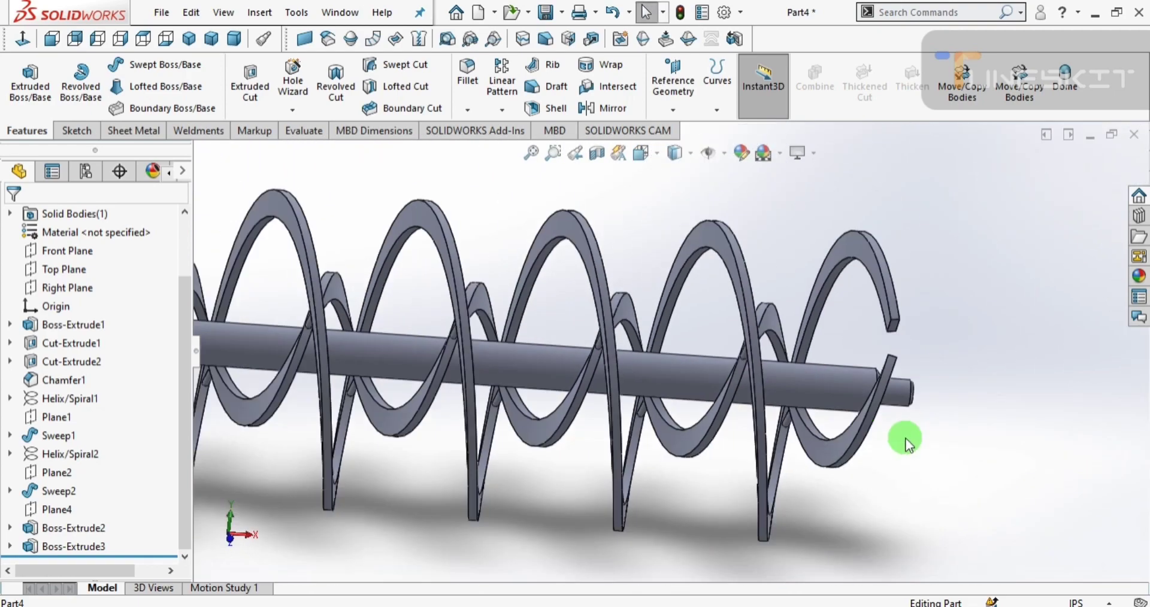
scroll(760, 423, down, 3)
mouse_move(760, 422)
middle_down()
mouse_move(642, 405)
mouse_move(698, 547)
mouse_move(763, 493)
mouse_move(288, 56)
middle_up()
click(189, 39)
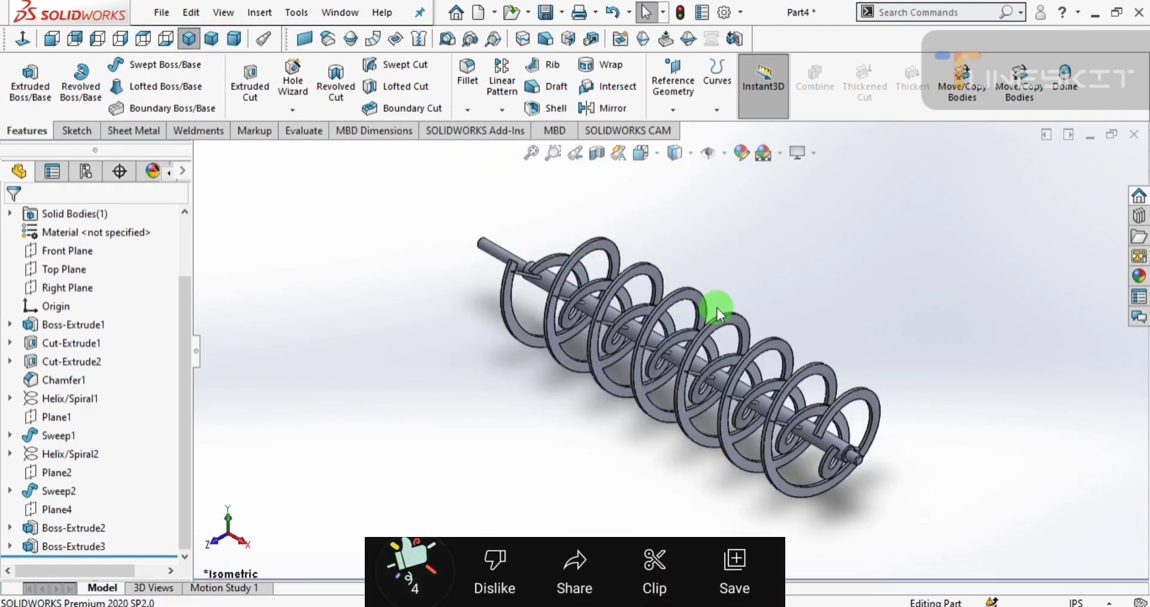
- Look end-on at the helix, then return to the isometric view
scroll(717, 308, down, 2)
scroll(695, 450, down, 1)
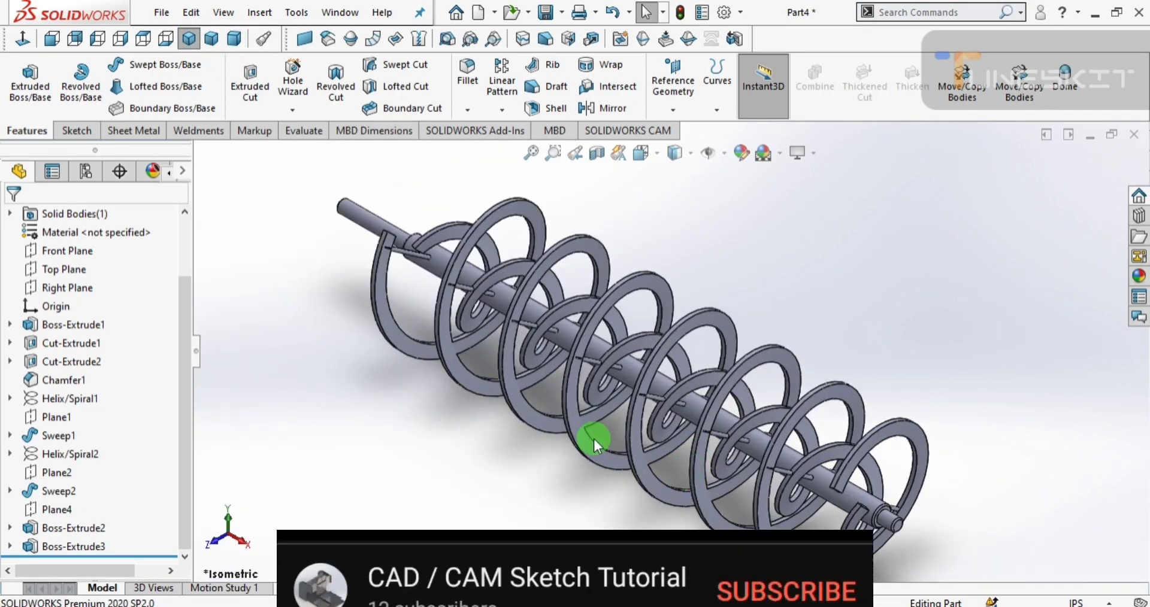
mouse_move(594, 438)
middle_down()
mouse_move(537, 339)
mouse_move(546, 307)
mouse_move(585, 359)
mouse_move(585, 437)
mouse_move(598, 360)
mouse_move(277, 39)
middle_up()
click(193, 38)
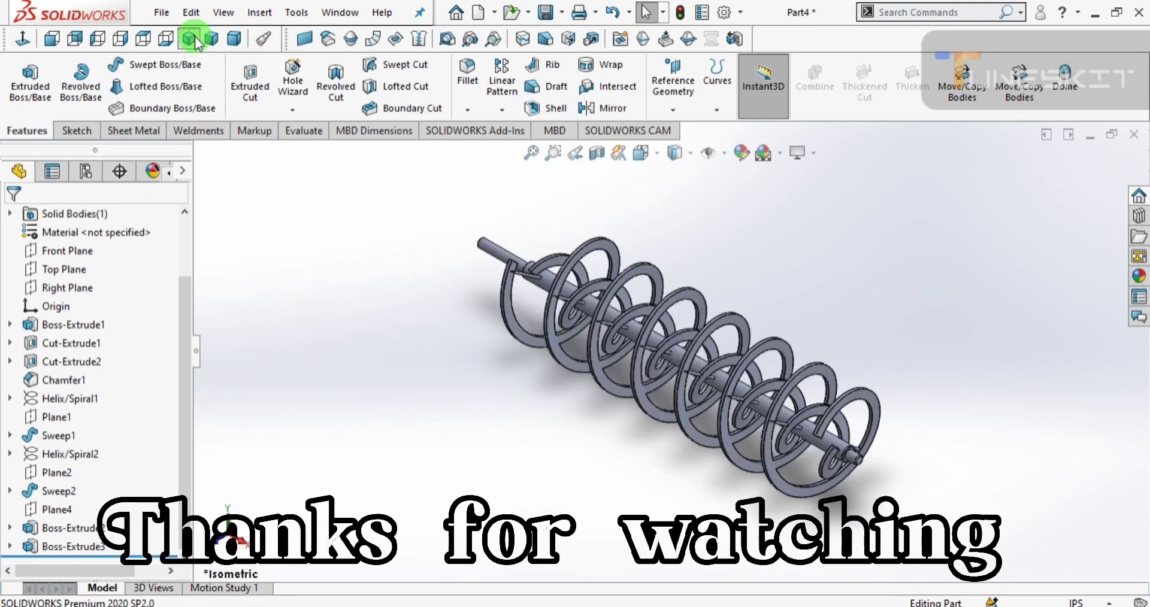